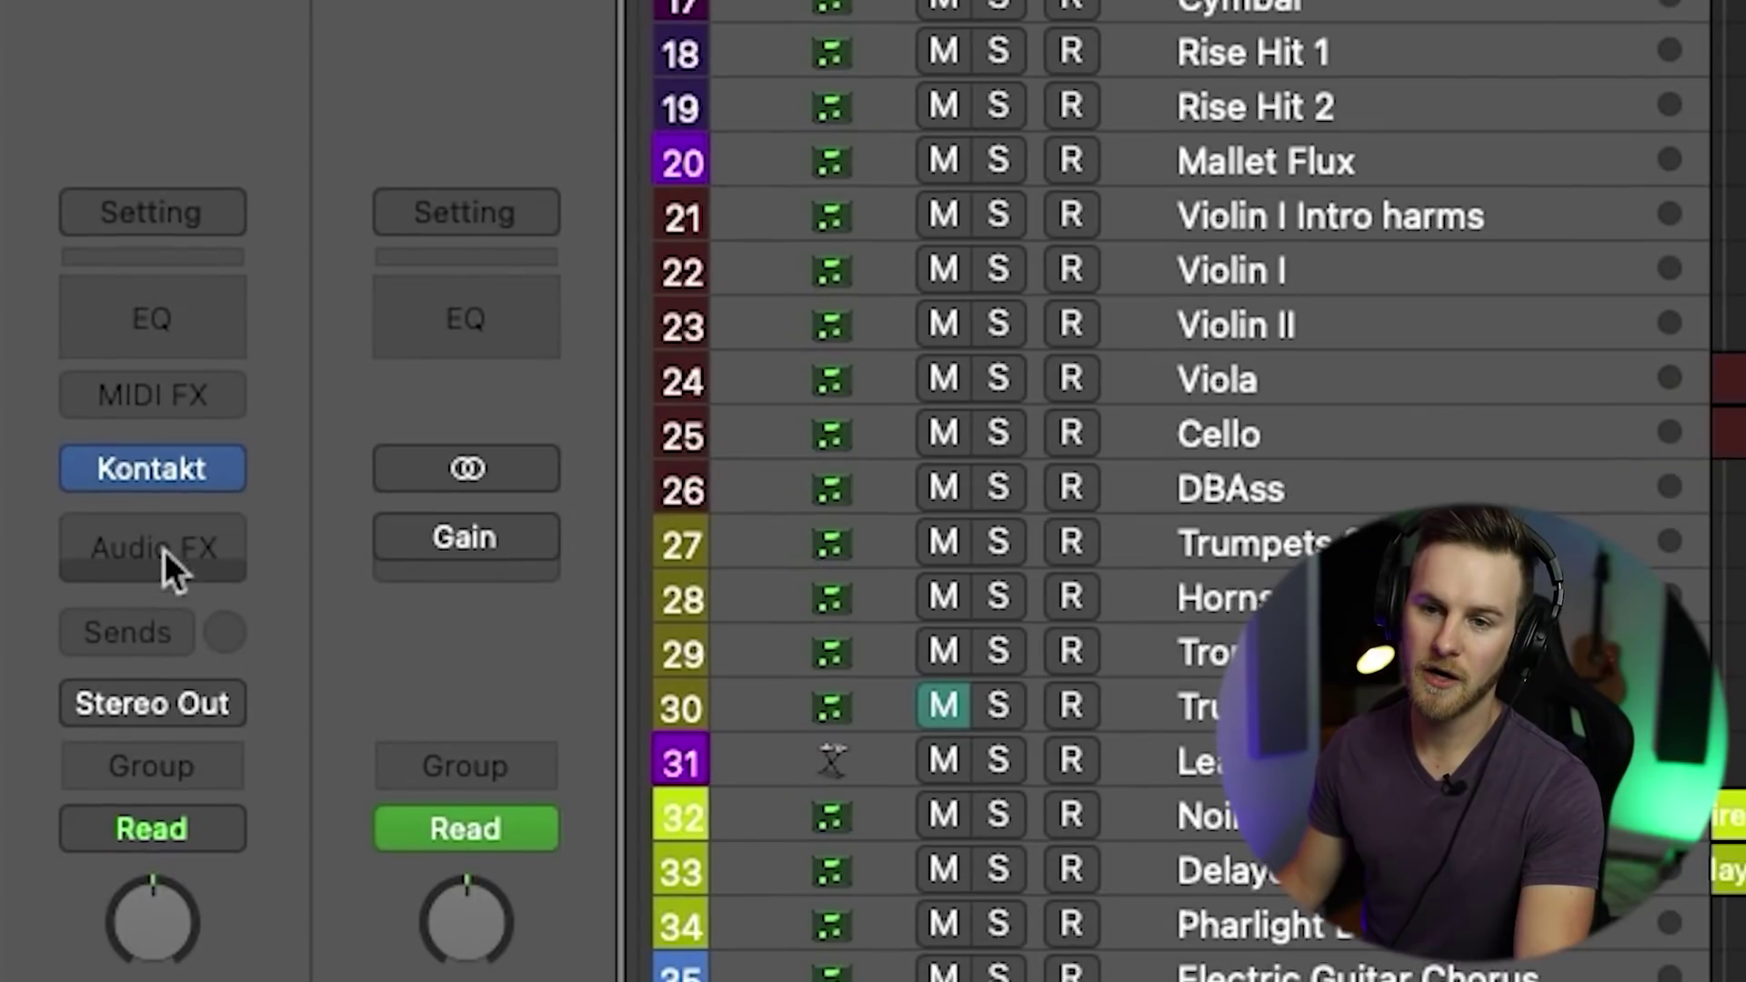
# Step: Open the Damage Snare effect list and browse EQ > Vintage EQ Collection and Dynamics > Compressor
pyautogui.click(166, 539)
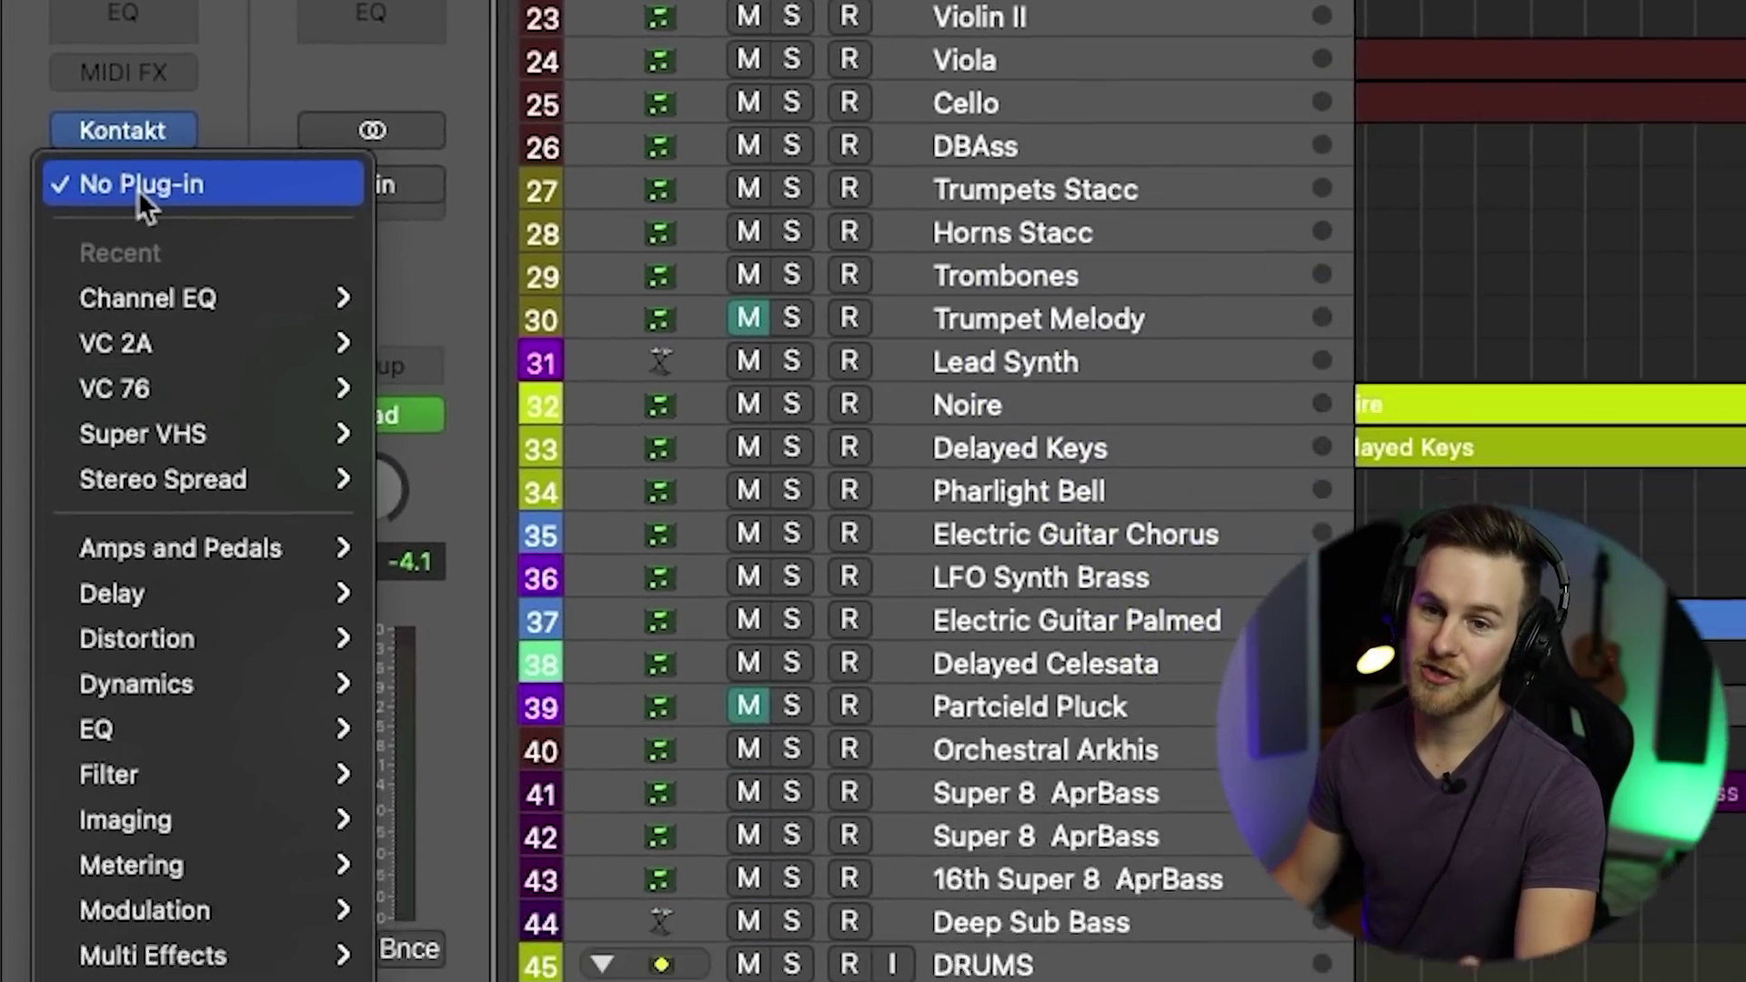
pyautogui.scroll(-3, 146, 818)
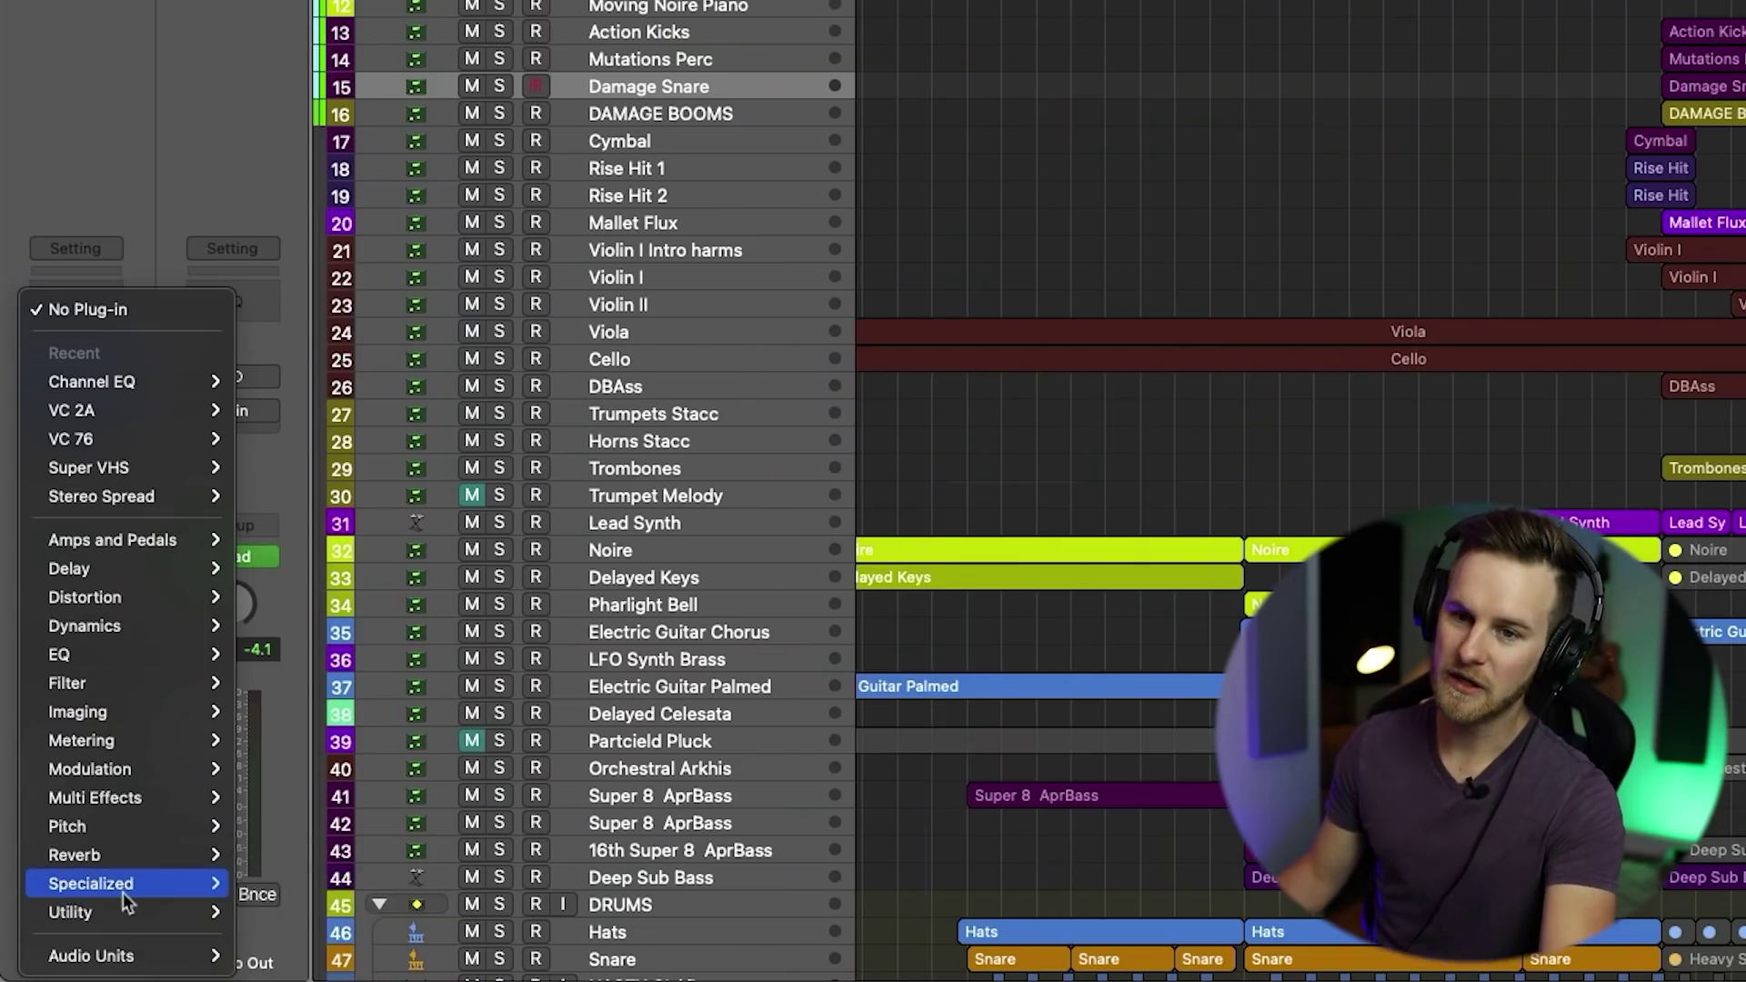
pyautogui.moveTo(100, 646)
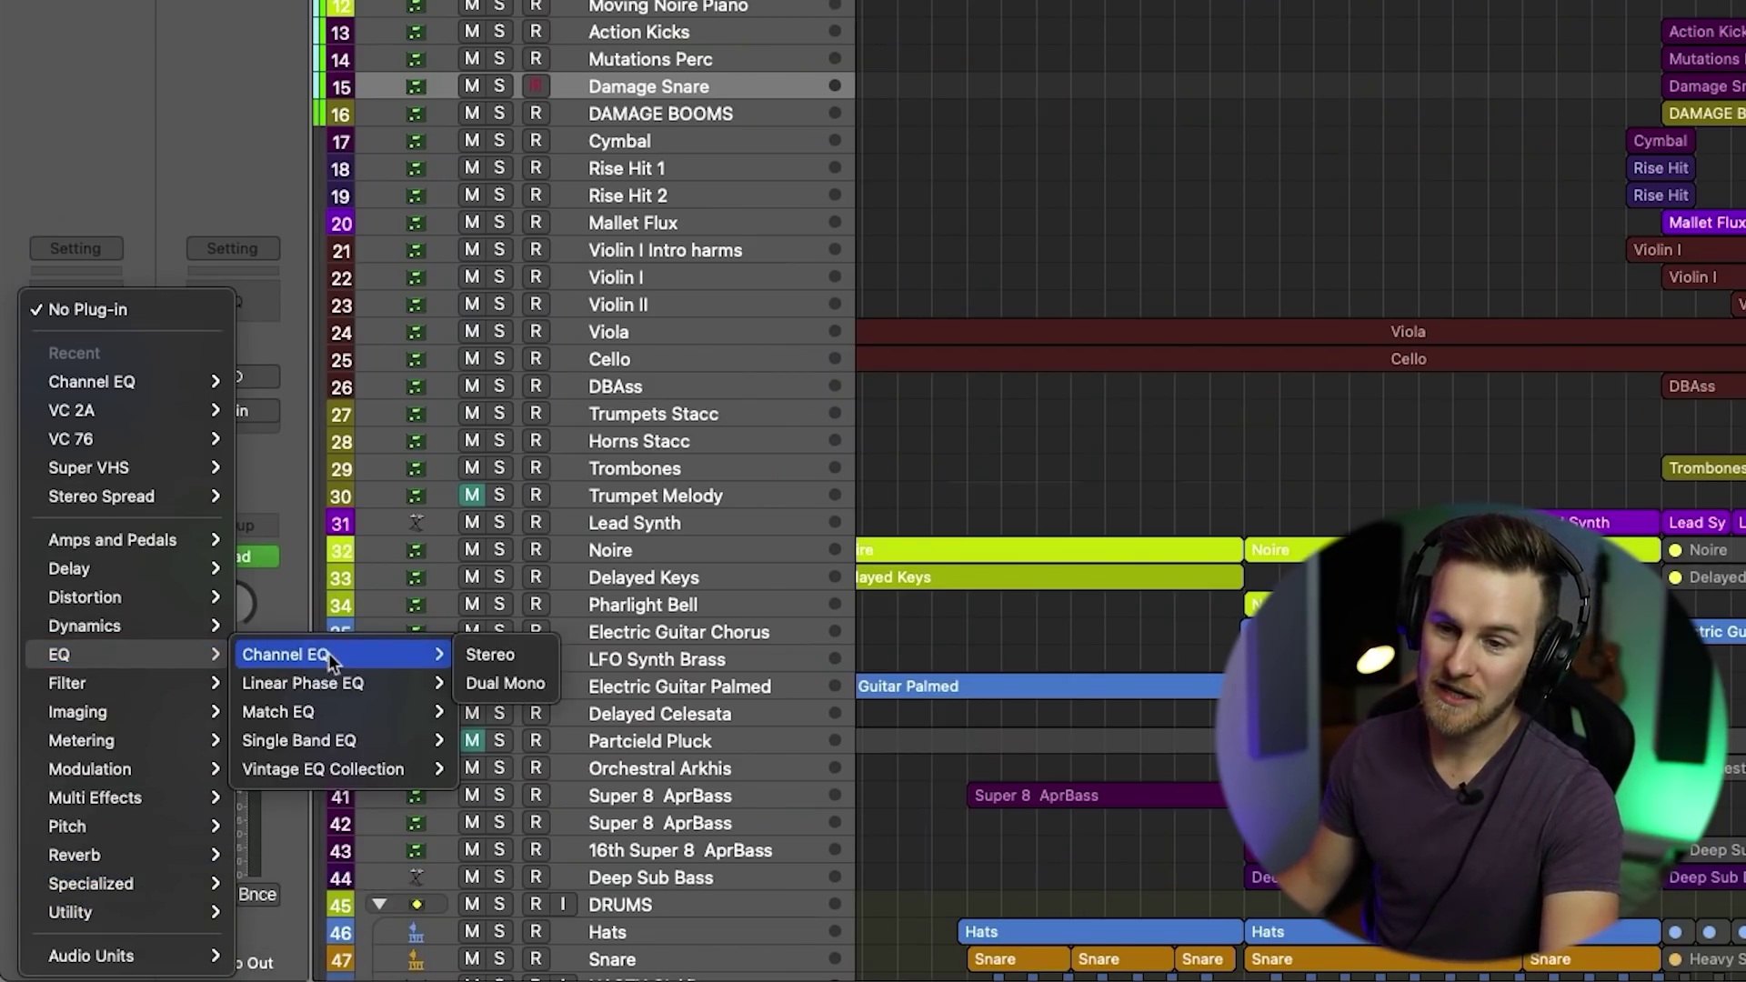
pyautogui.moveTo(319, 768)
pyautogui.moveTo(600, 824)
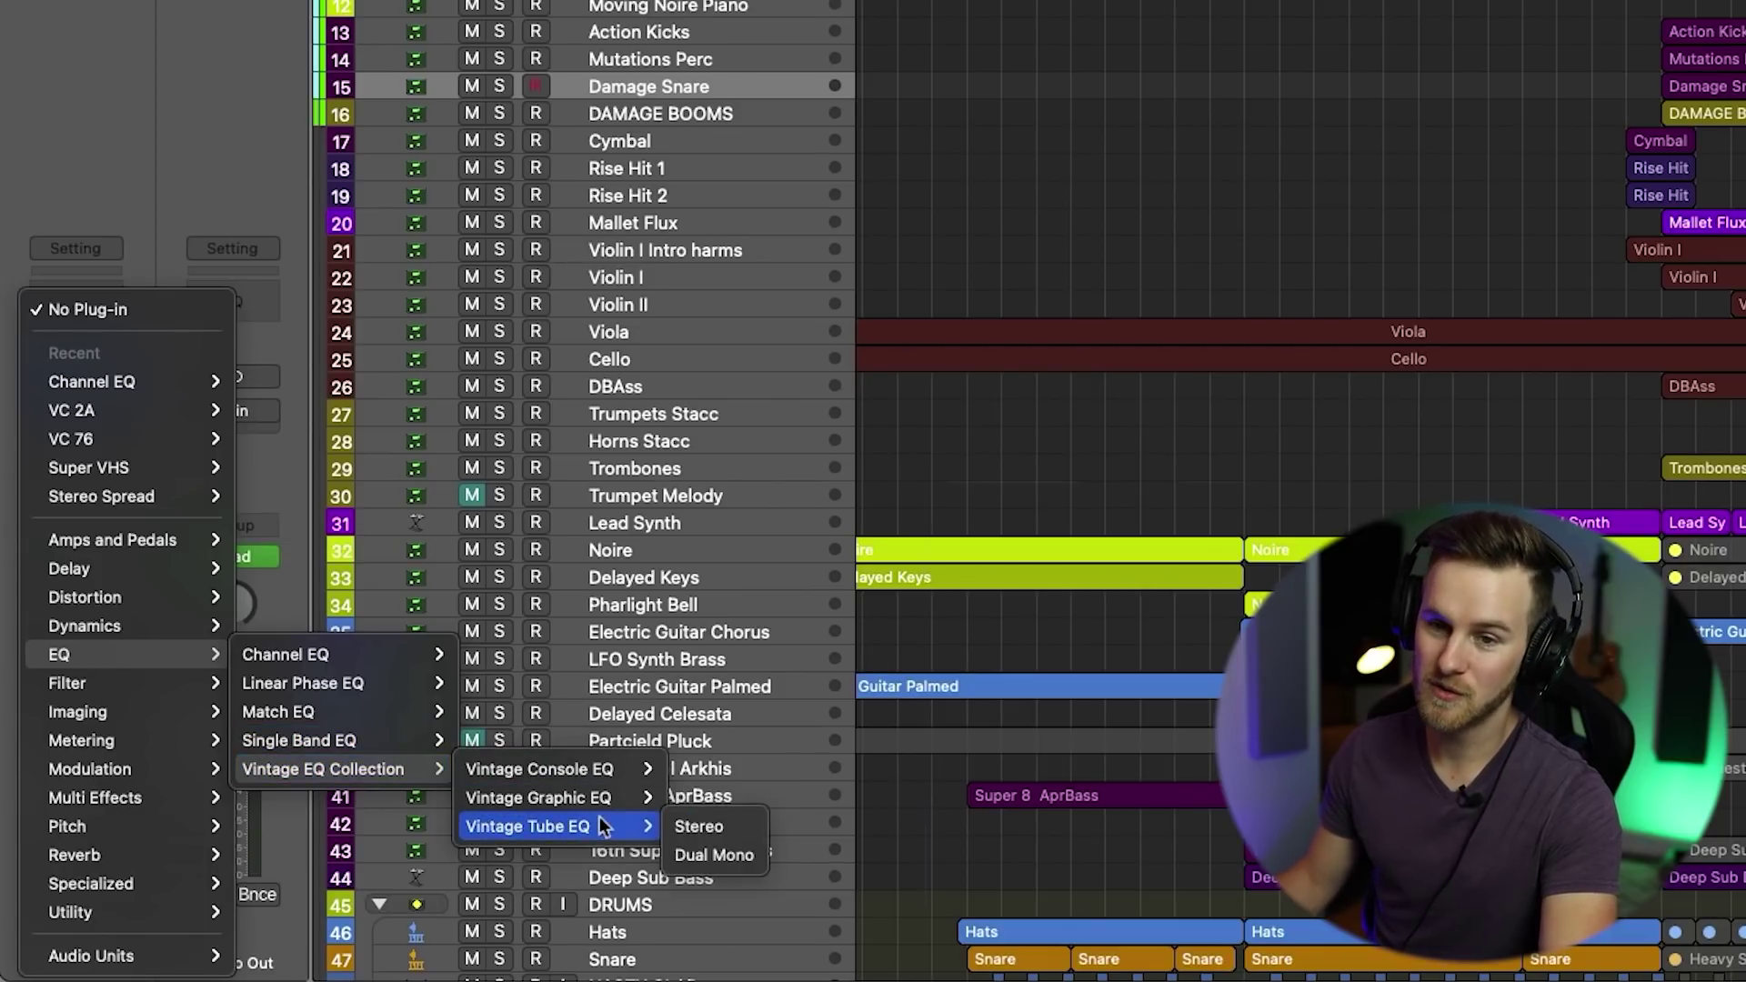
pyautogui.moveTo(172, 626)
pyautogui.moveTo(300, 657)
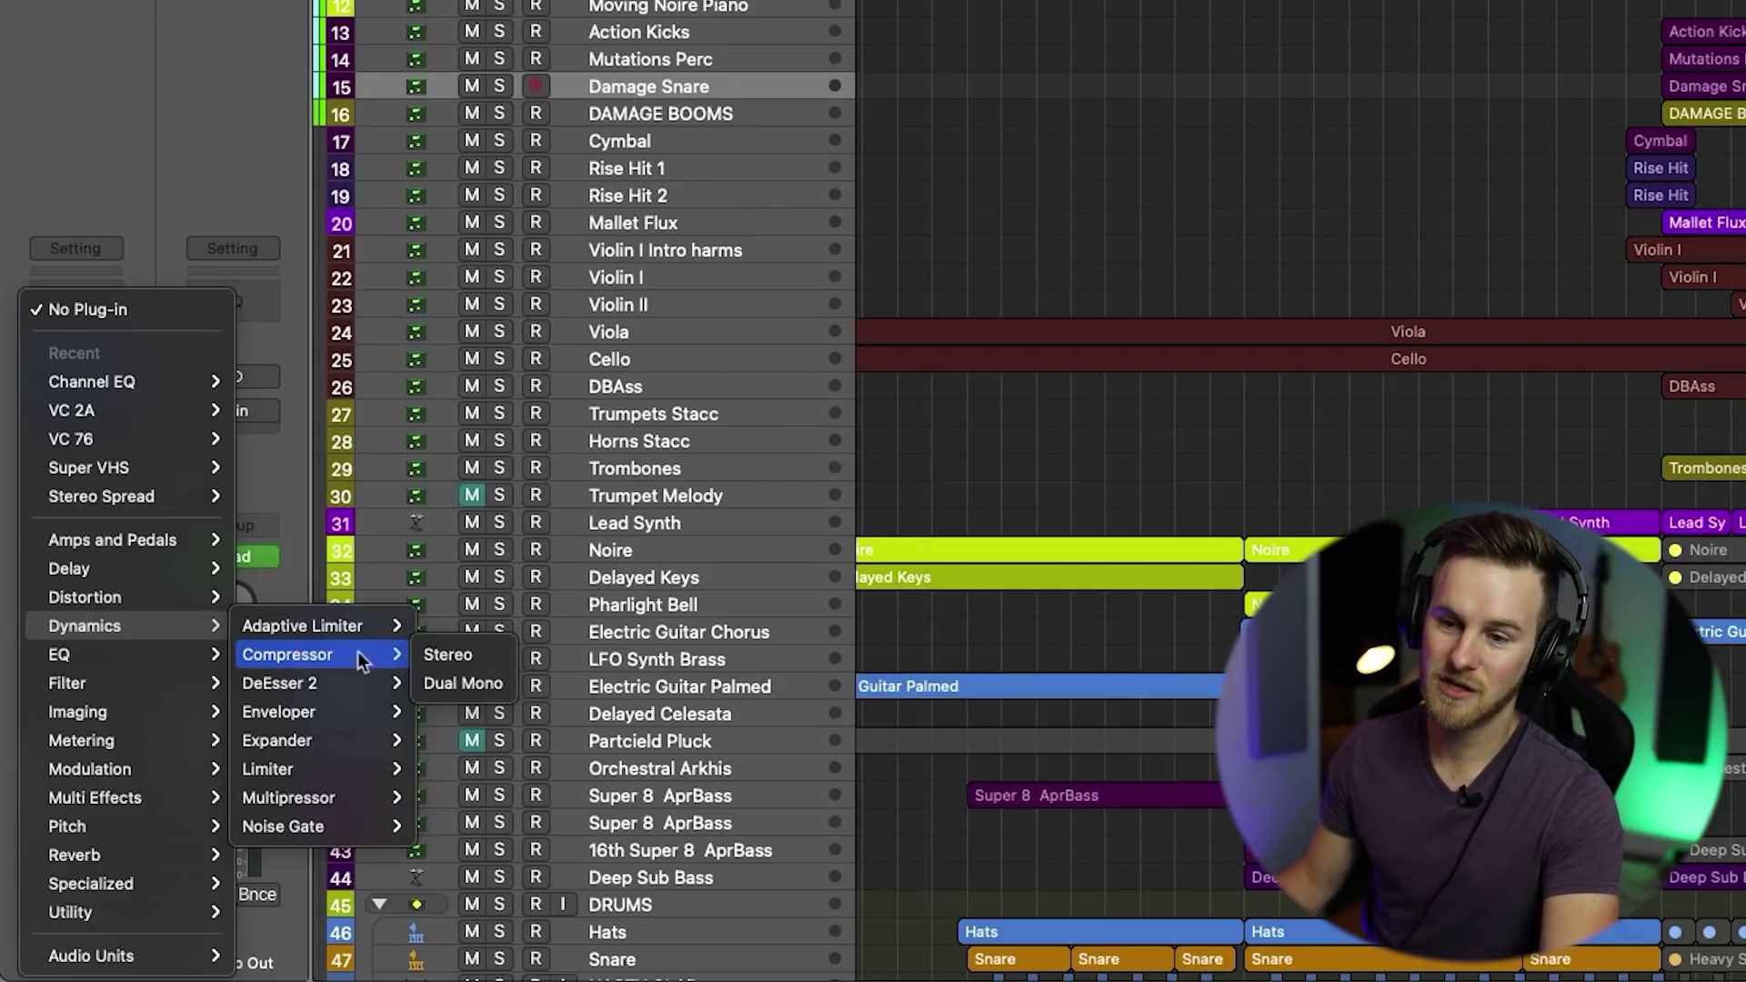
# Step: Insert a stereo Compressor on Damage Snare and set it to the Classic VCA model
pyautogui.click(464, 669)
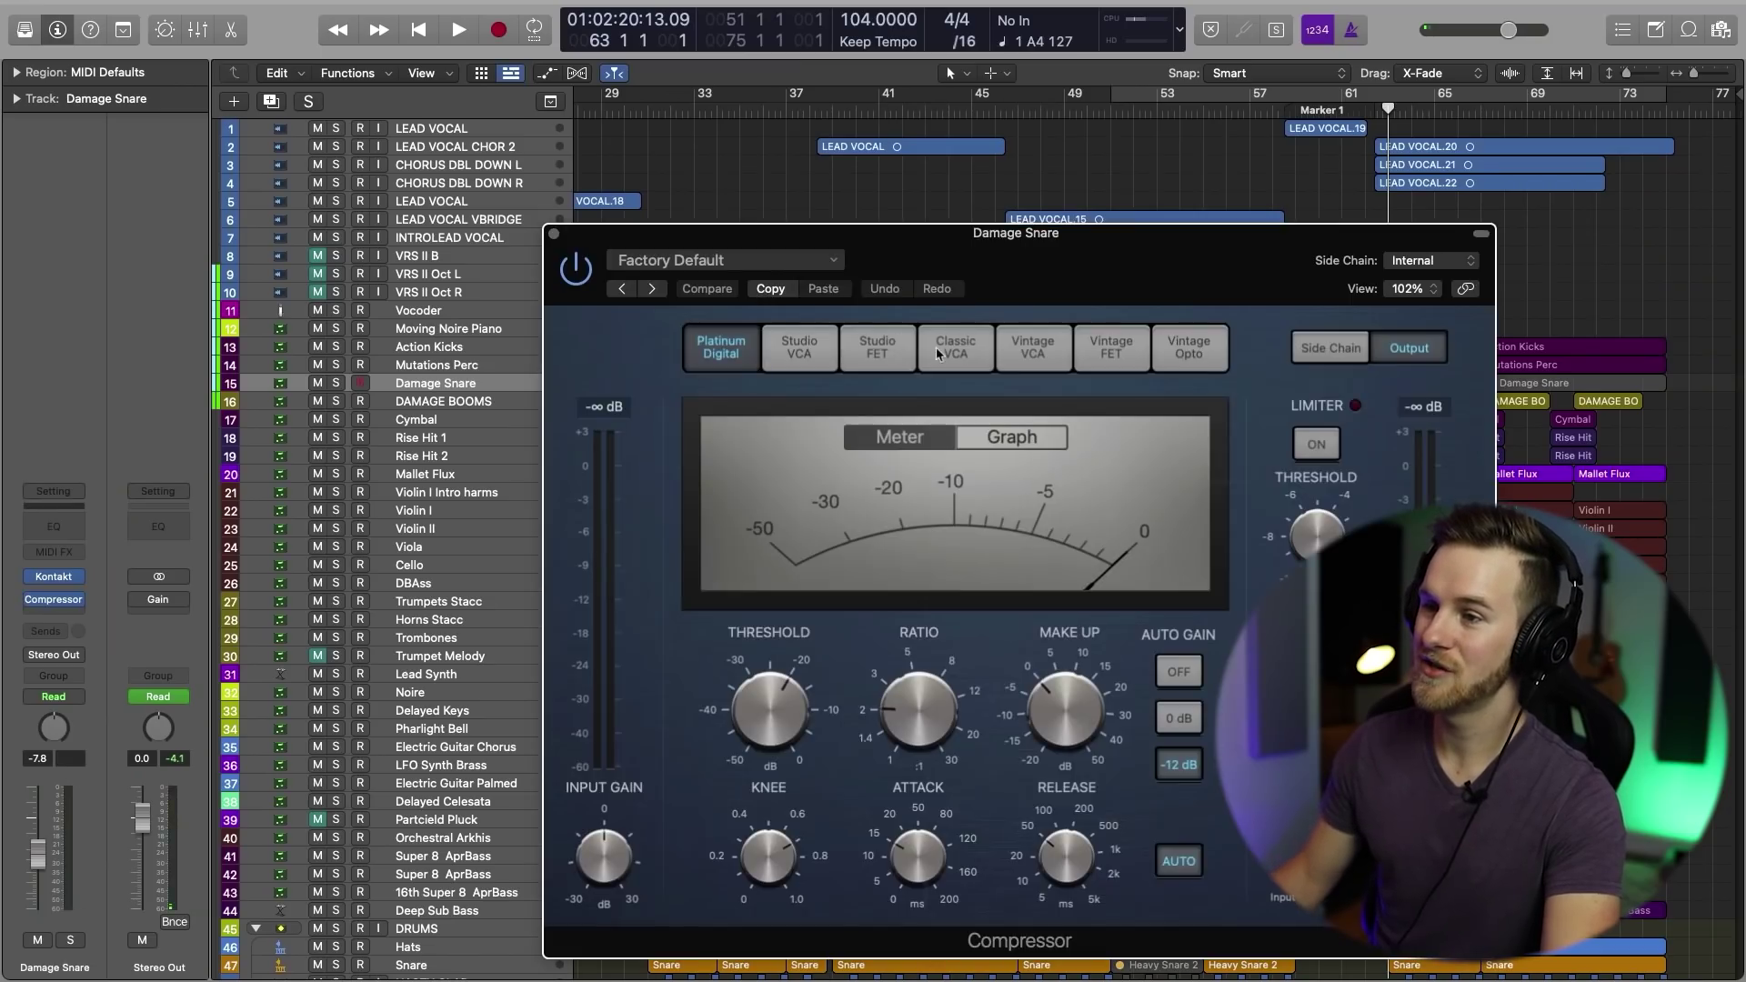
pyautogui.click(939, 355)
pyautogui.click(554, 235)
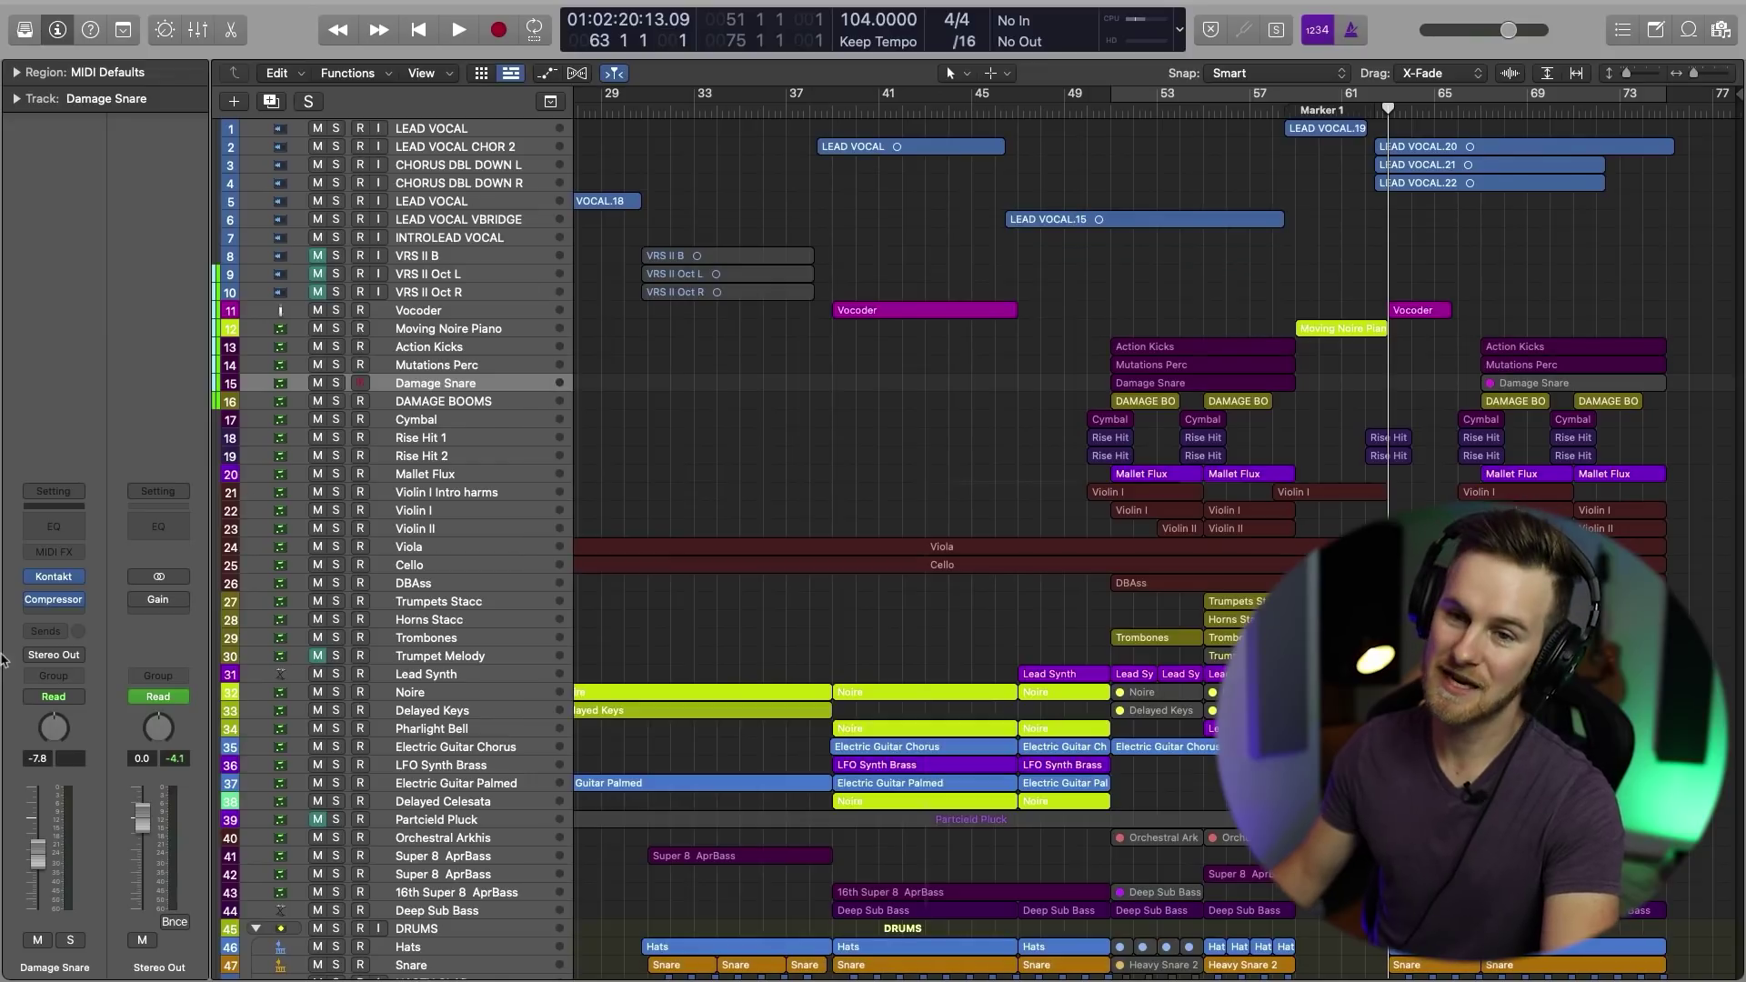
# Step: Browse the slot's plug-in list to Audio Units > Antares > Auto-Tune Pro
pyautogui.click(83, 602)
pyautogui.moveTo(144, 728)
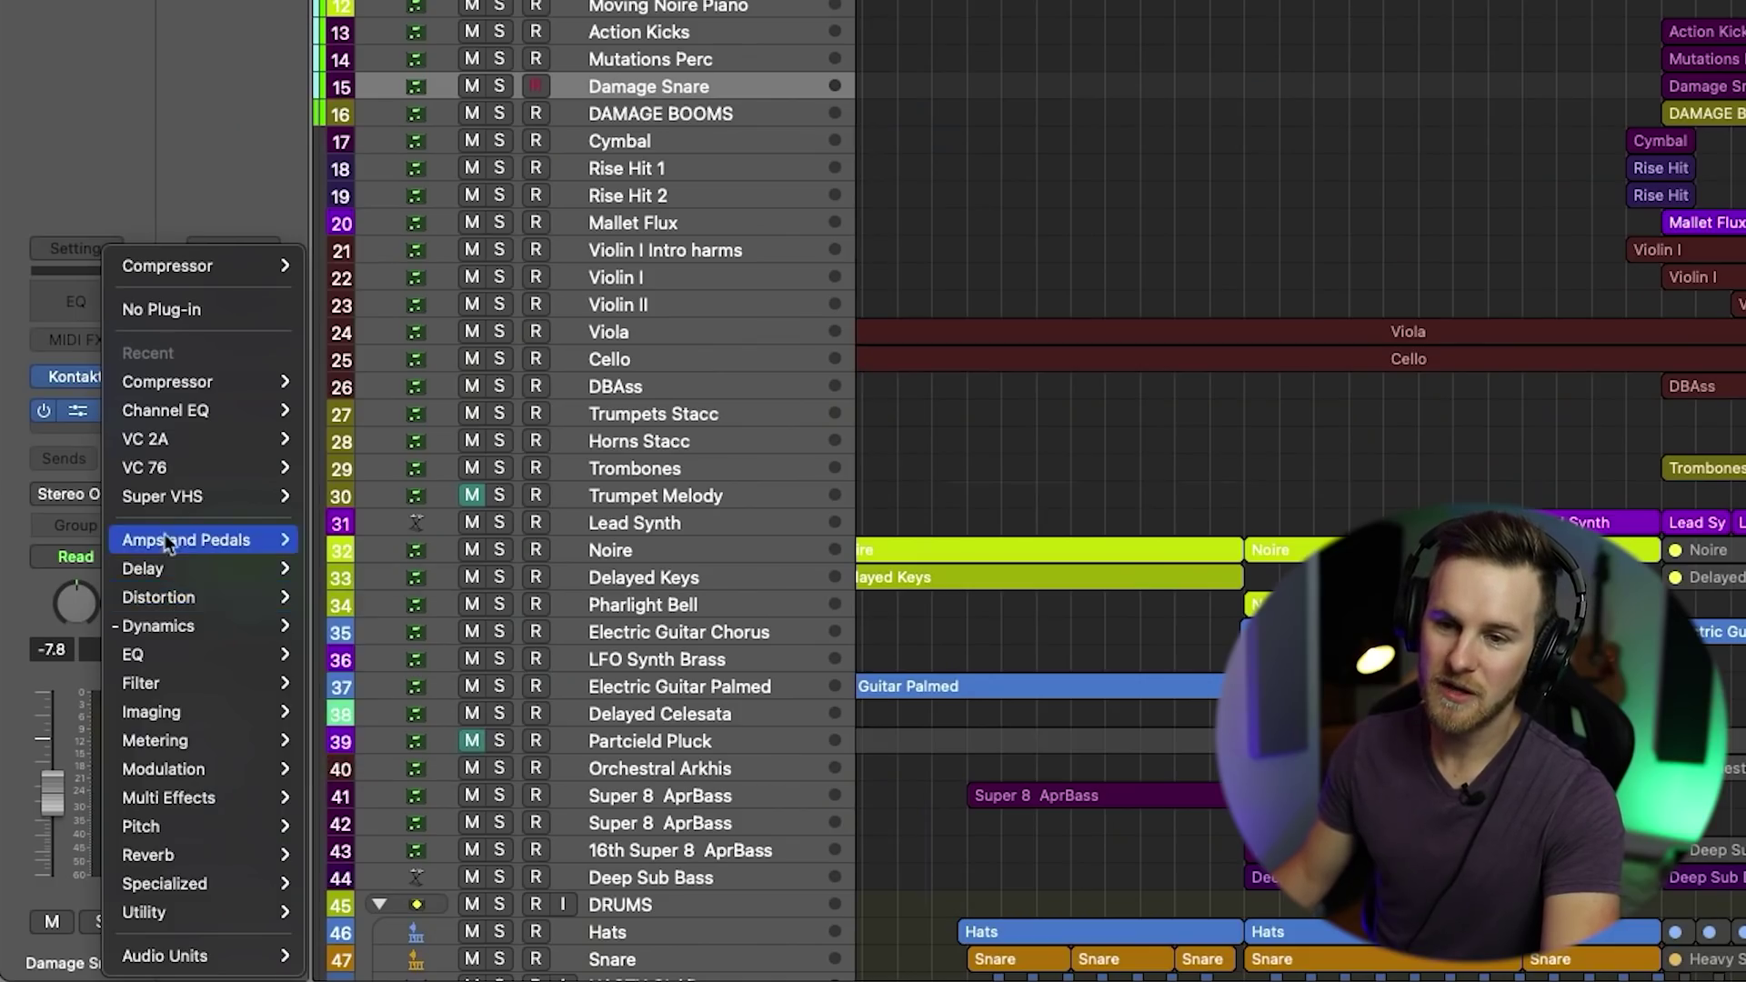
pyautogui.moveTo(193, 571)
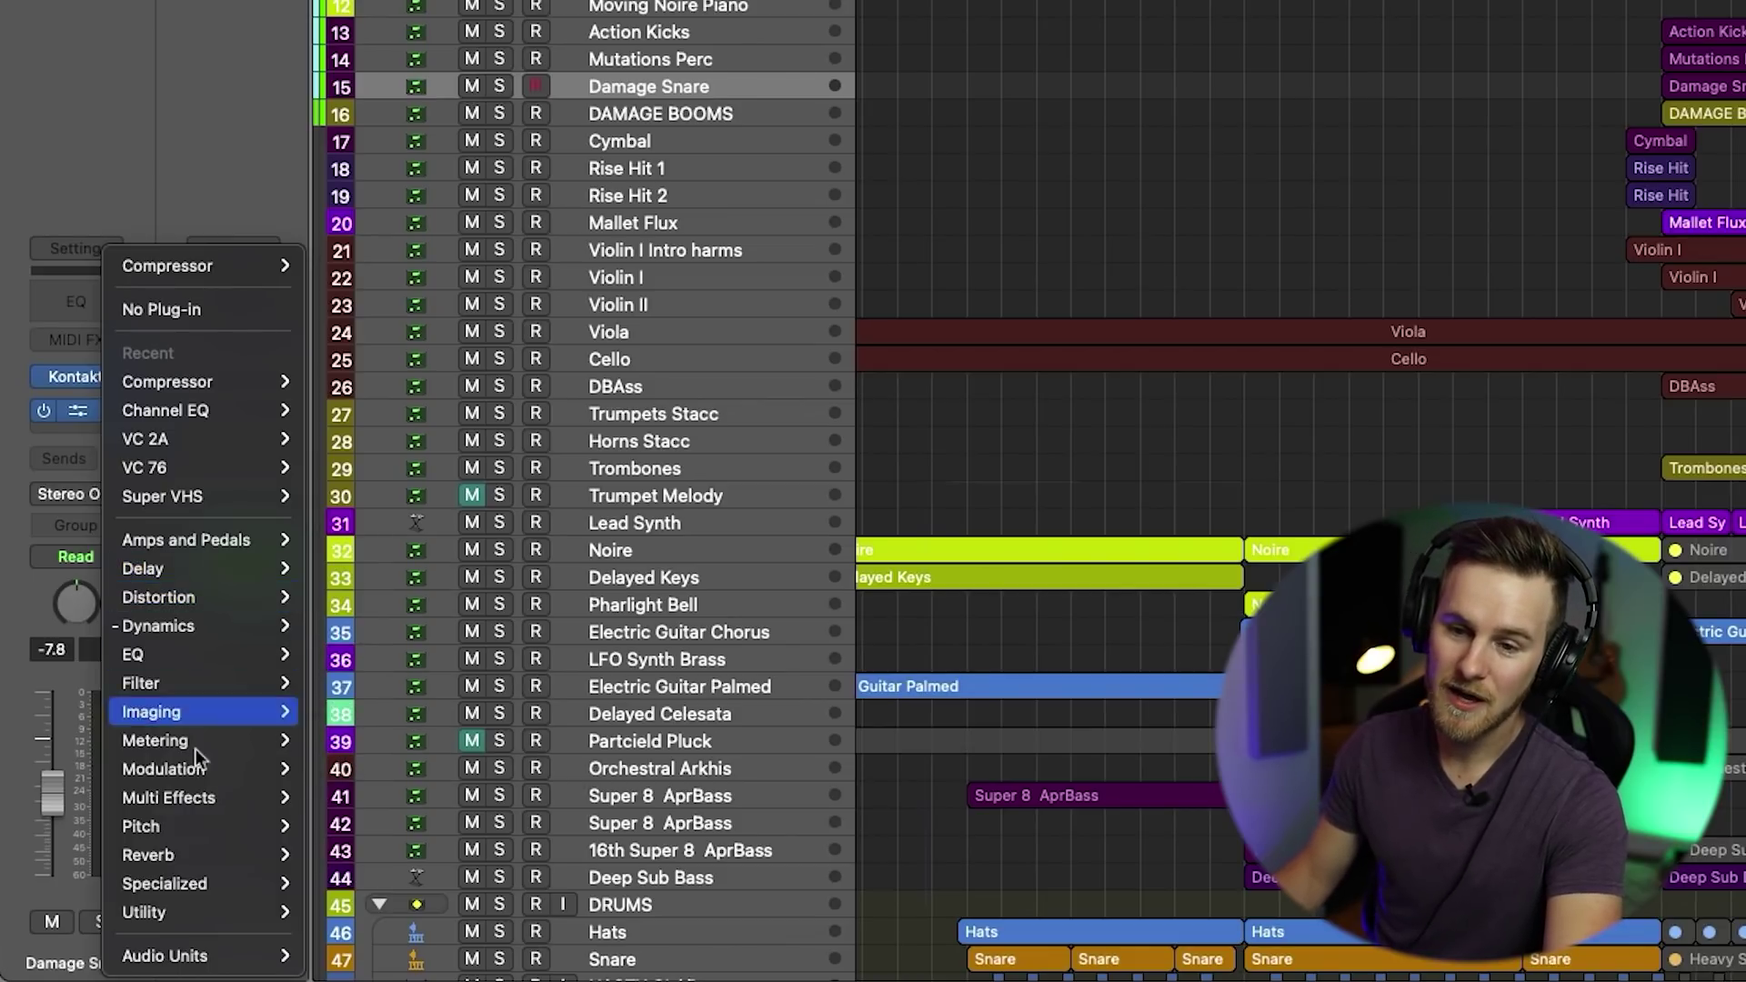
pyautogui.moveTo(203, 862)
pyautogui.moveTo(371, 859)
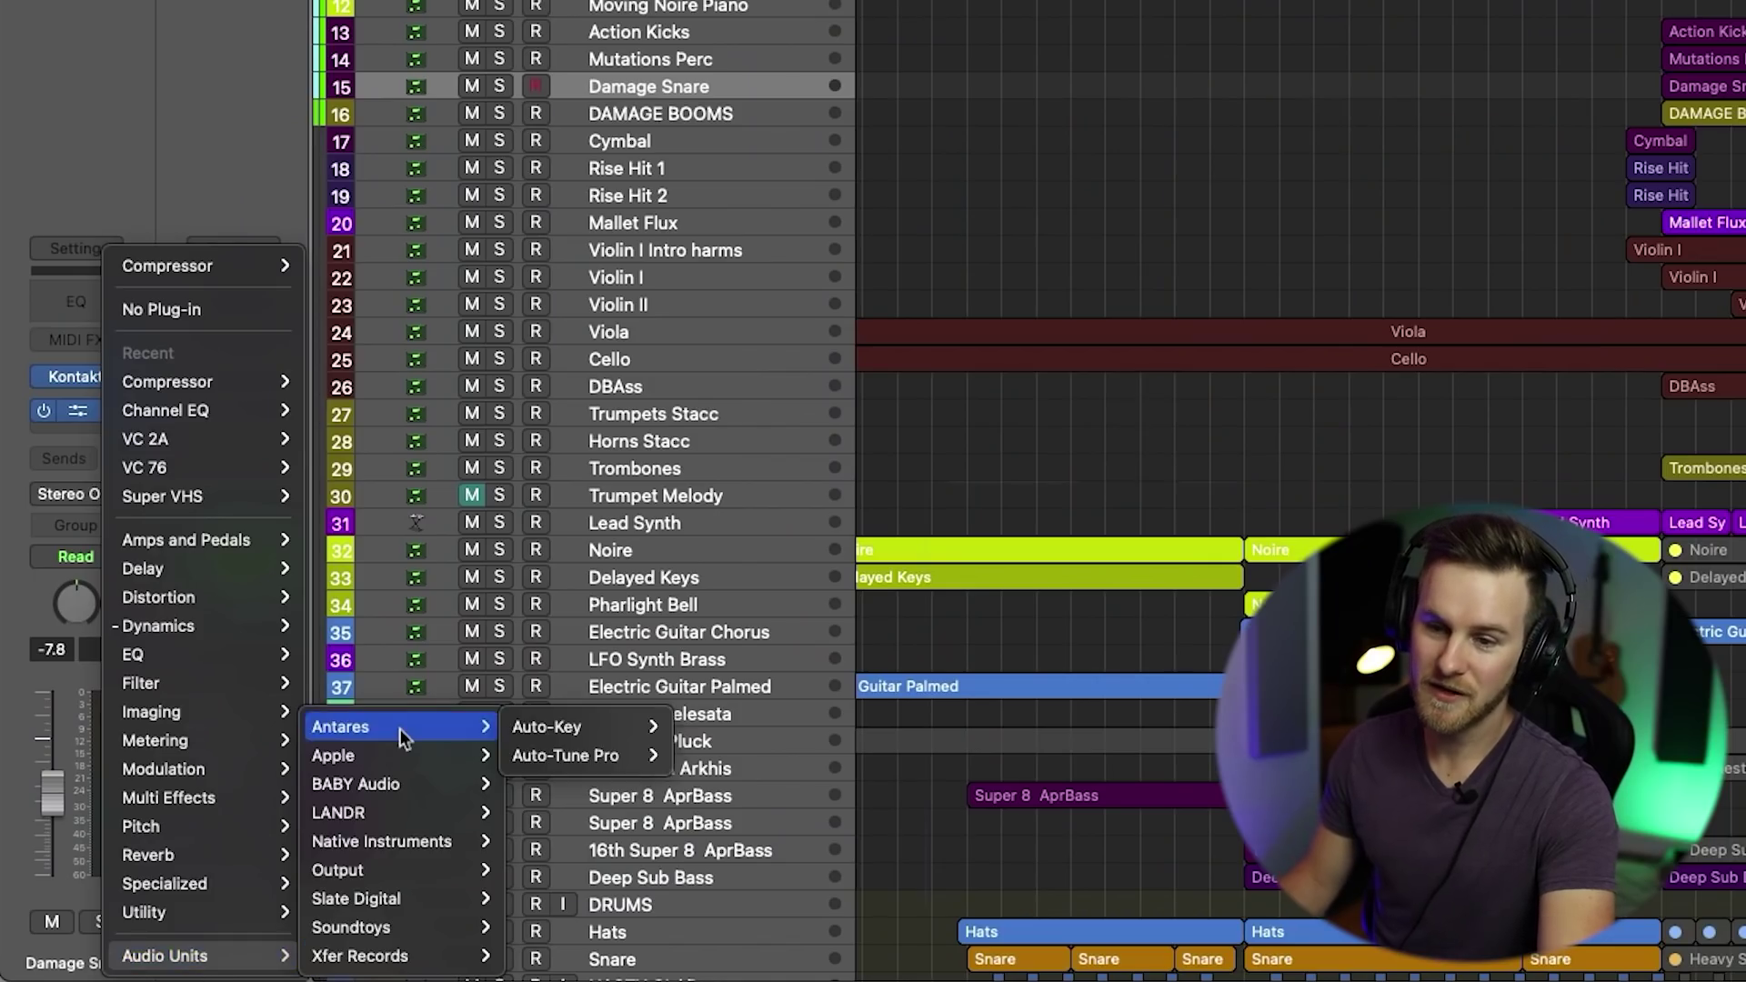
pyautogui.moveTo(580, 746)
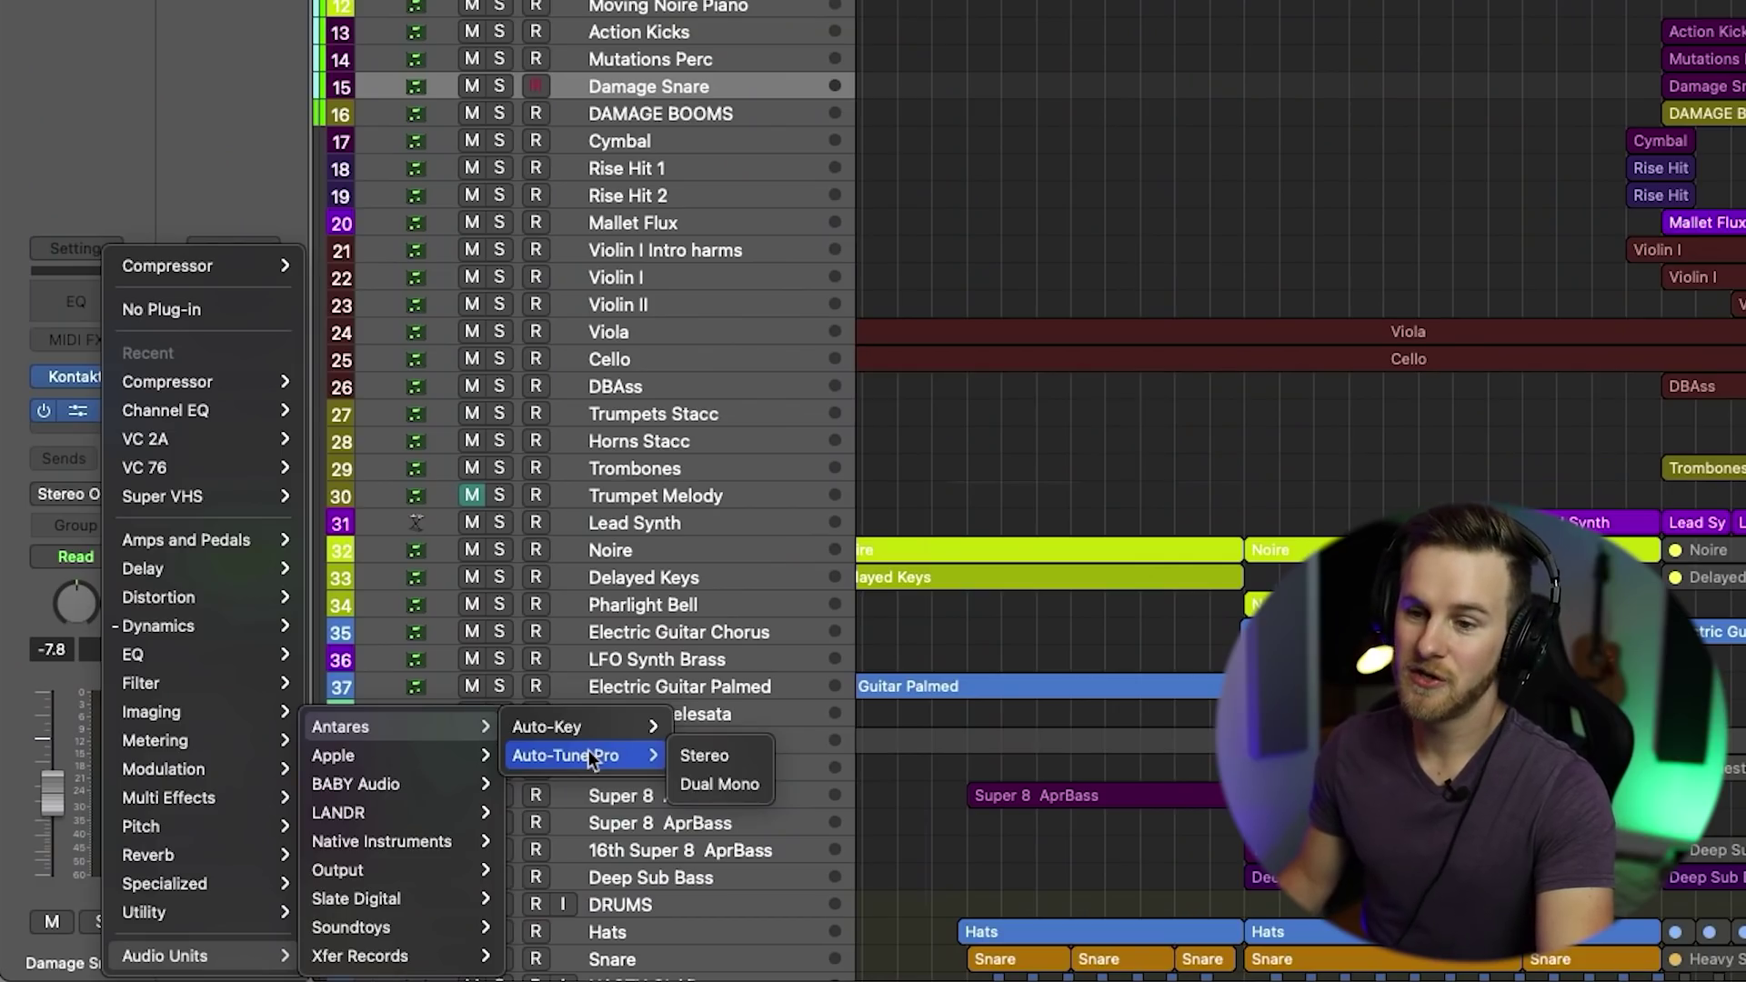
pyautogui.press('Escape')
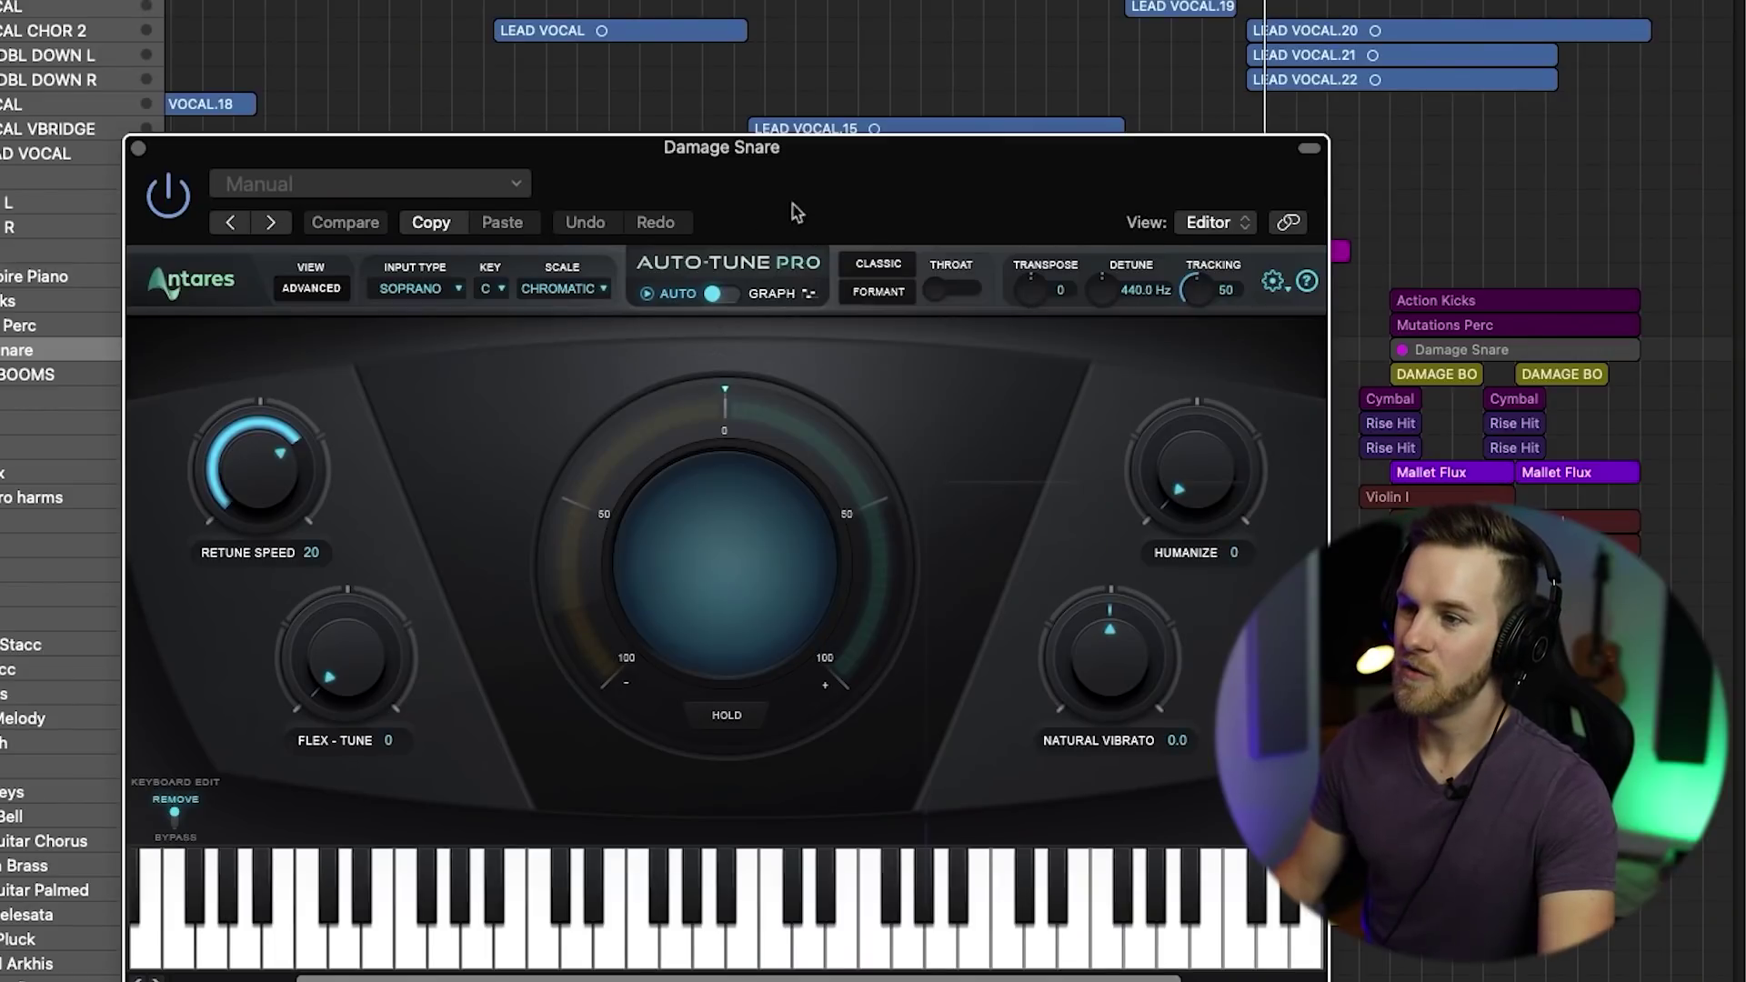
# Step: Move the Auto-Tune Pro window, try Graph mode and return to Auto, then browse BABY Audio
pyautogui.moveTo(797, 211); pyautogui.dragTo(683, 116)
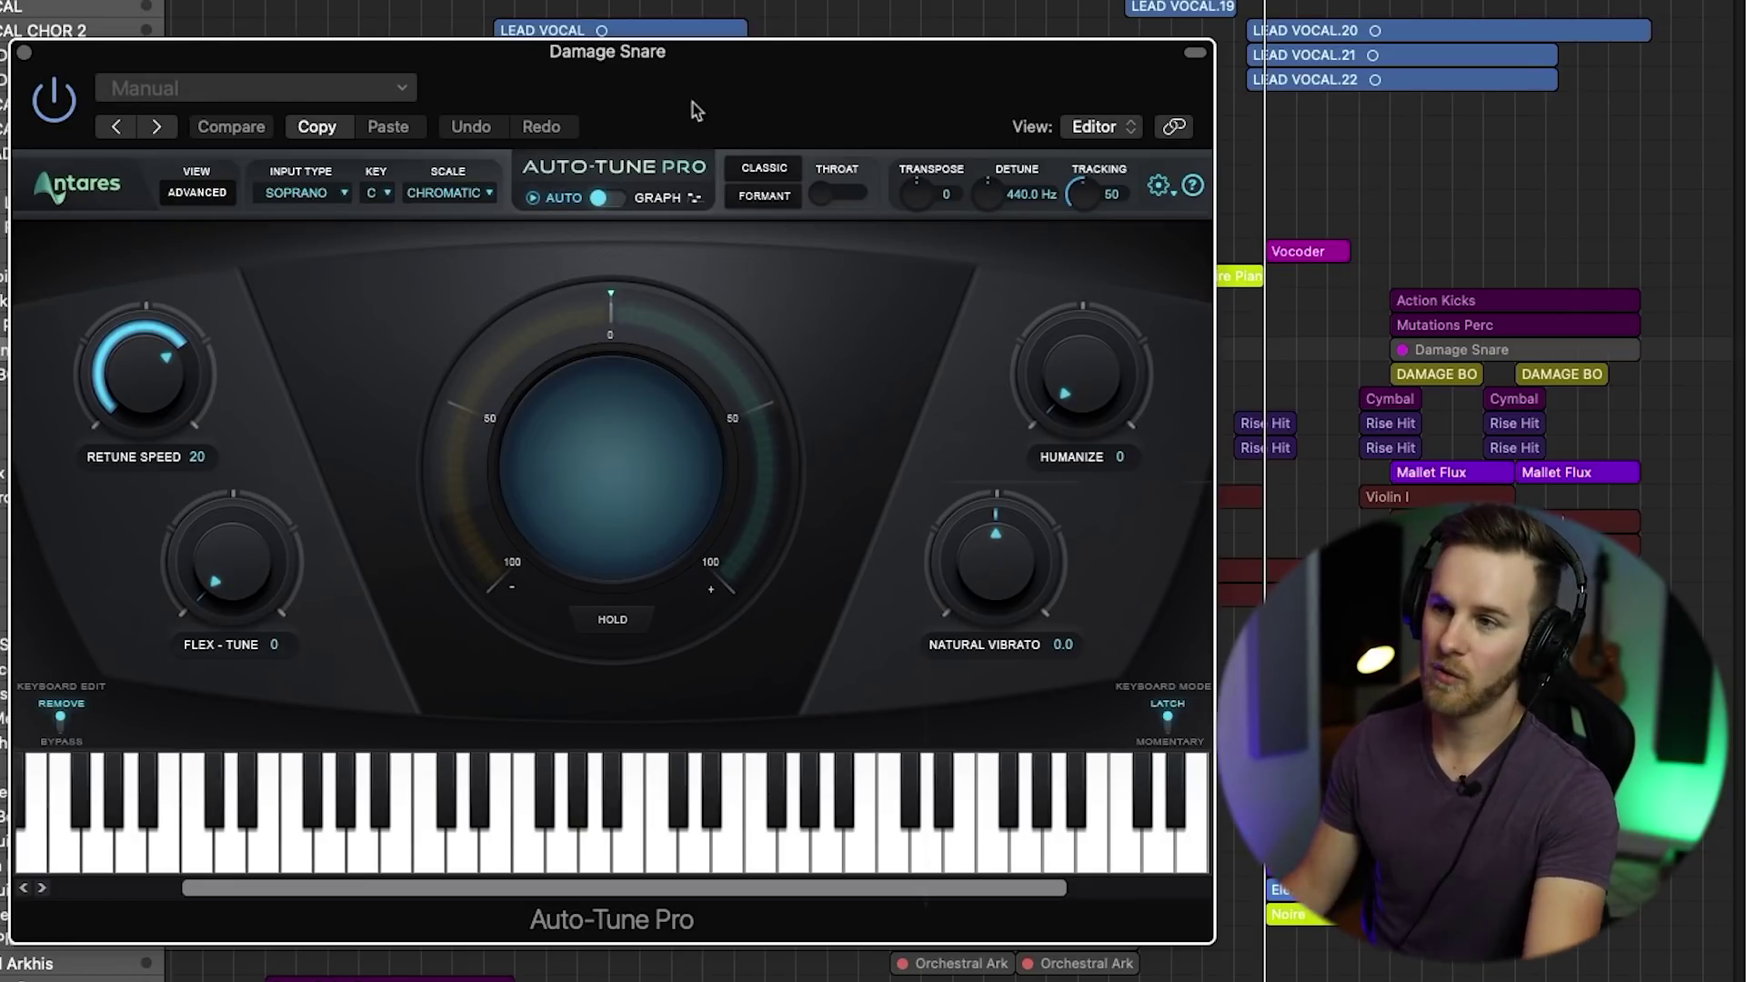
pyautogui.click(664, 207)
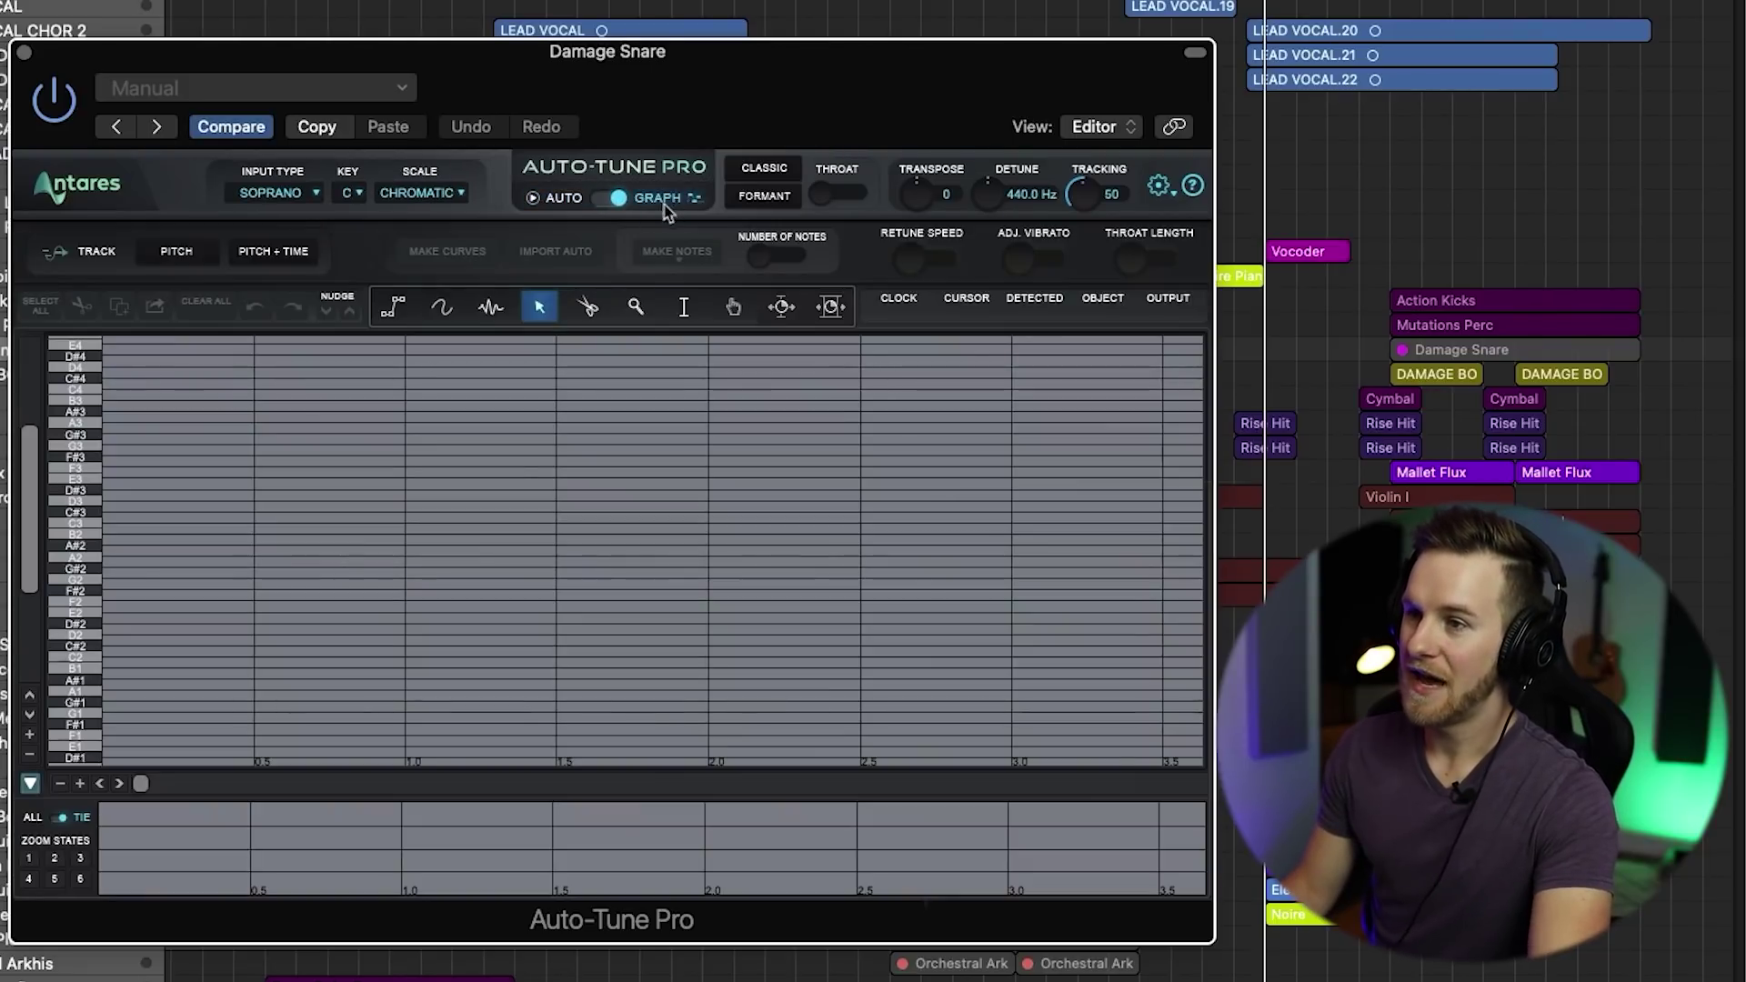
pyautogui.click(617, 200)
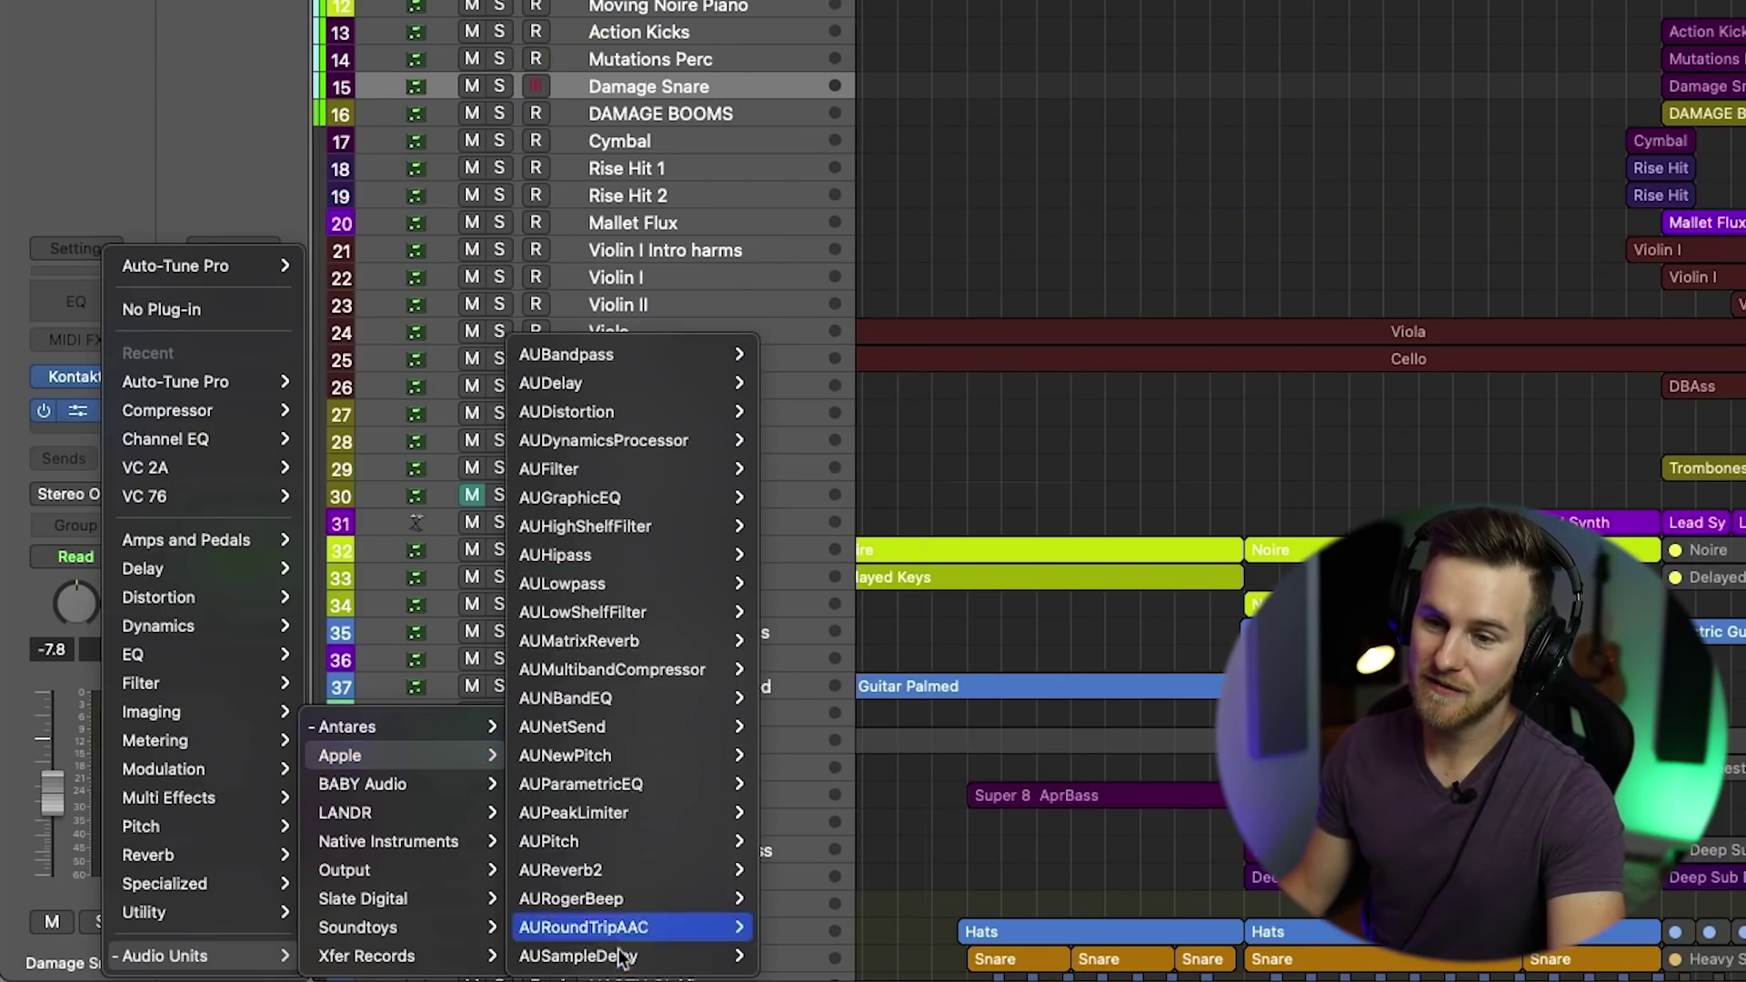
pyautogui.moveTo(424, 778)
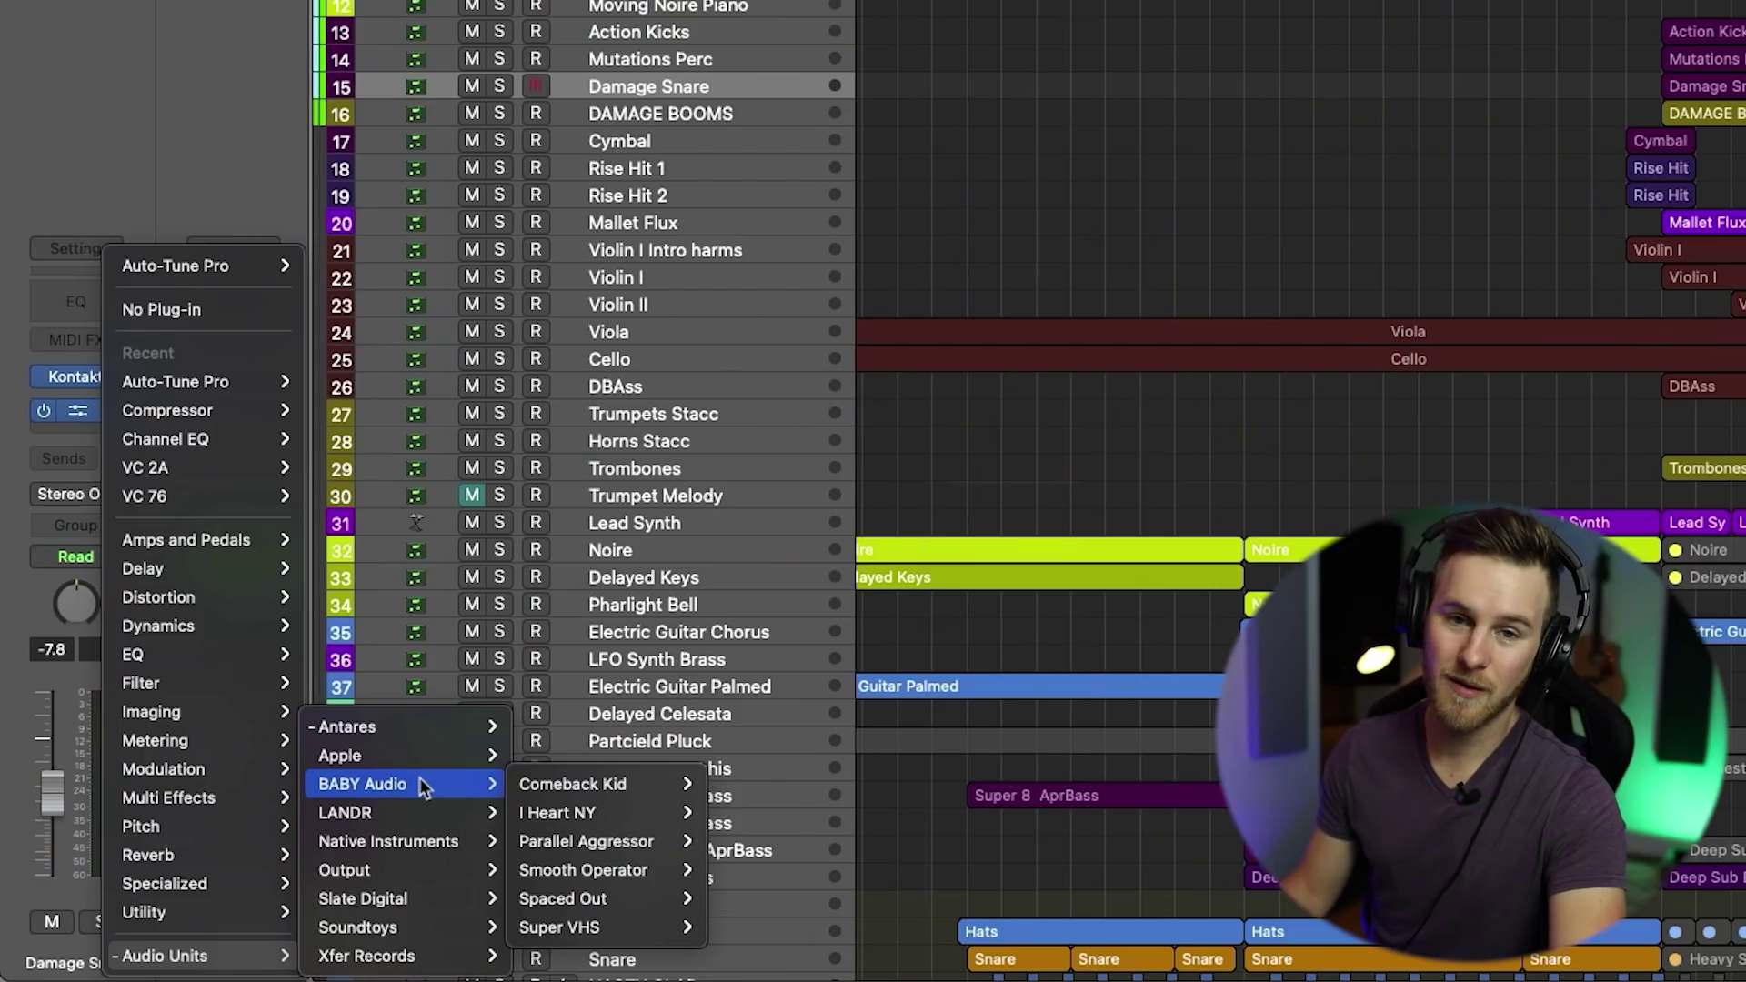
# Step: Insert BABY Audio's Comeback Kid on Damage Snare, then replace it with Parallel Aggressor in stereo
pyautogui.moveTo(589, 795)
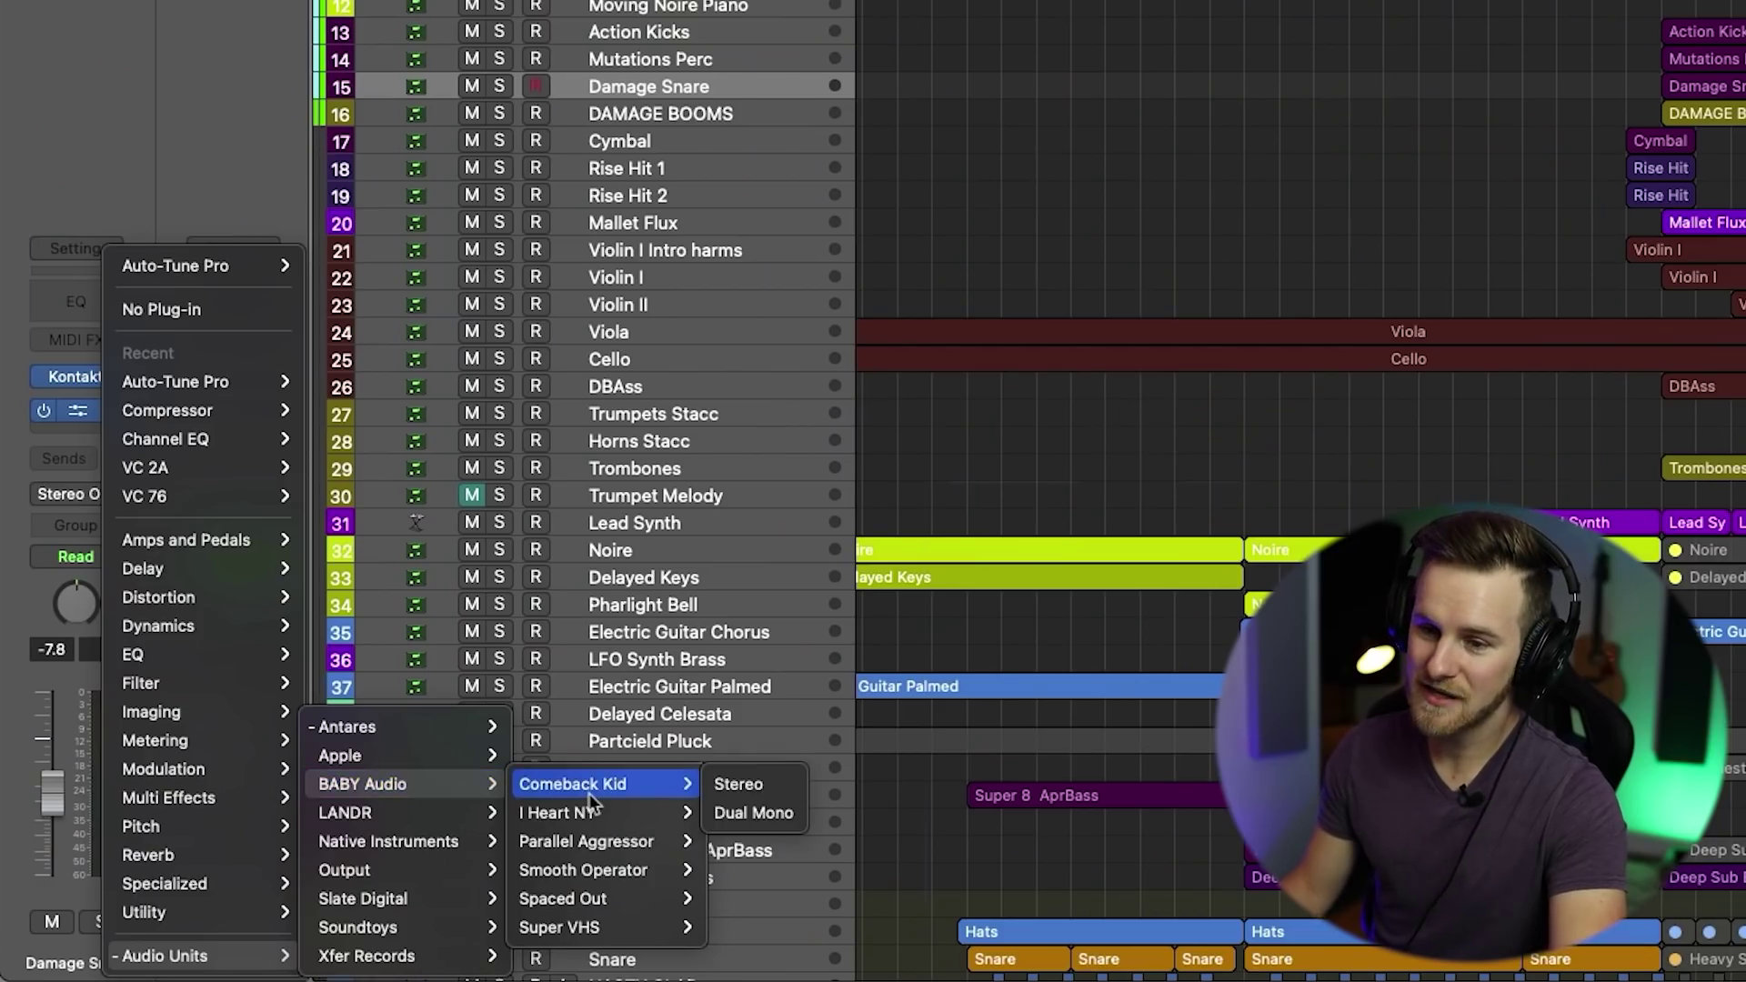
pyautogui.click(734, 787)
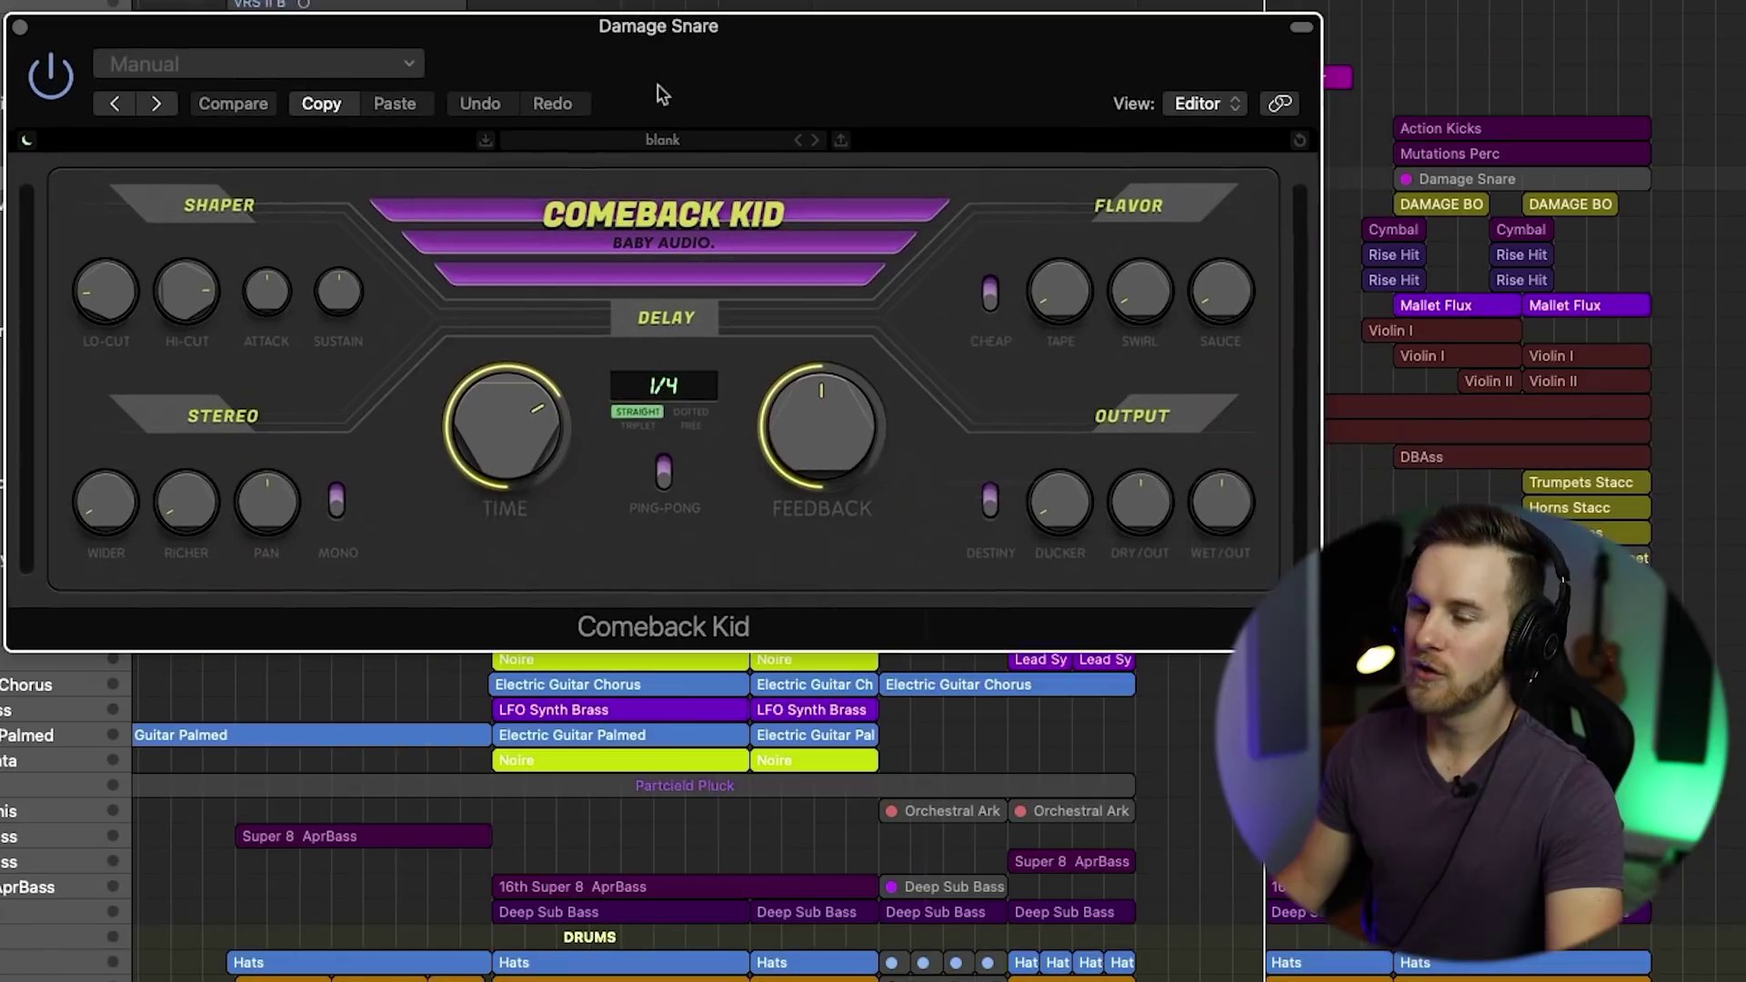
pyautogui.click(19, 30)
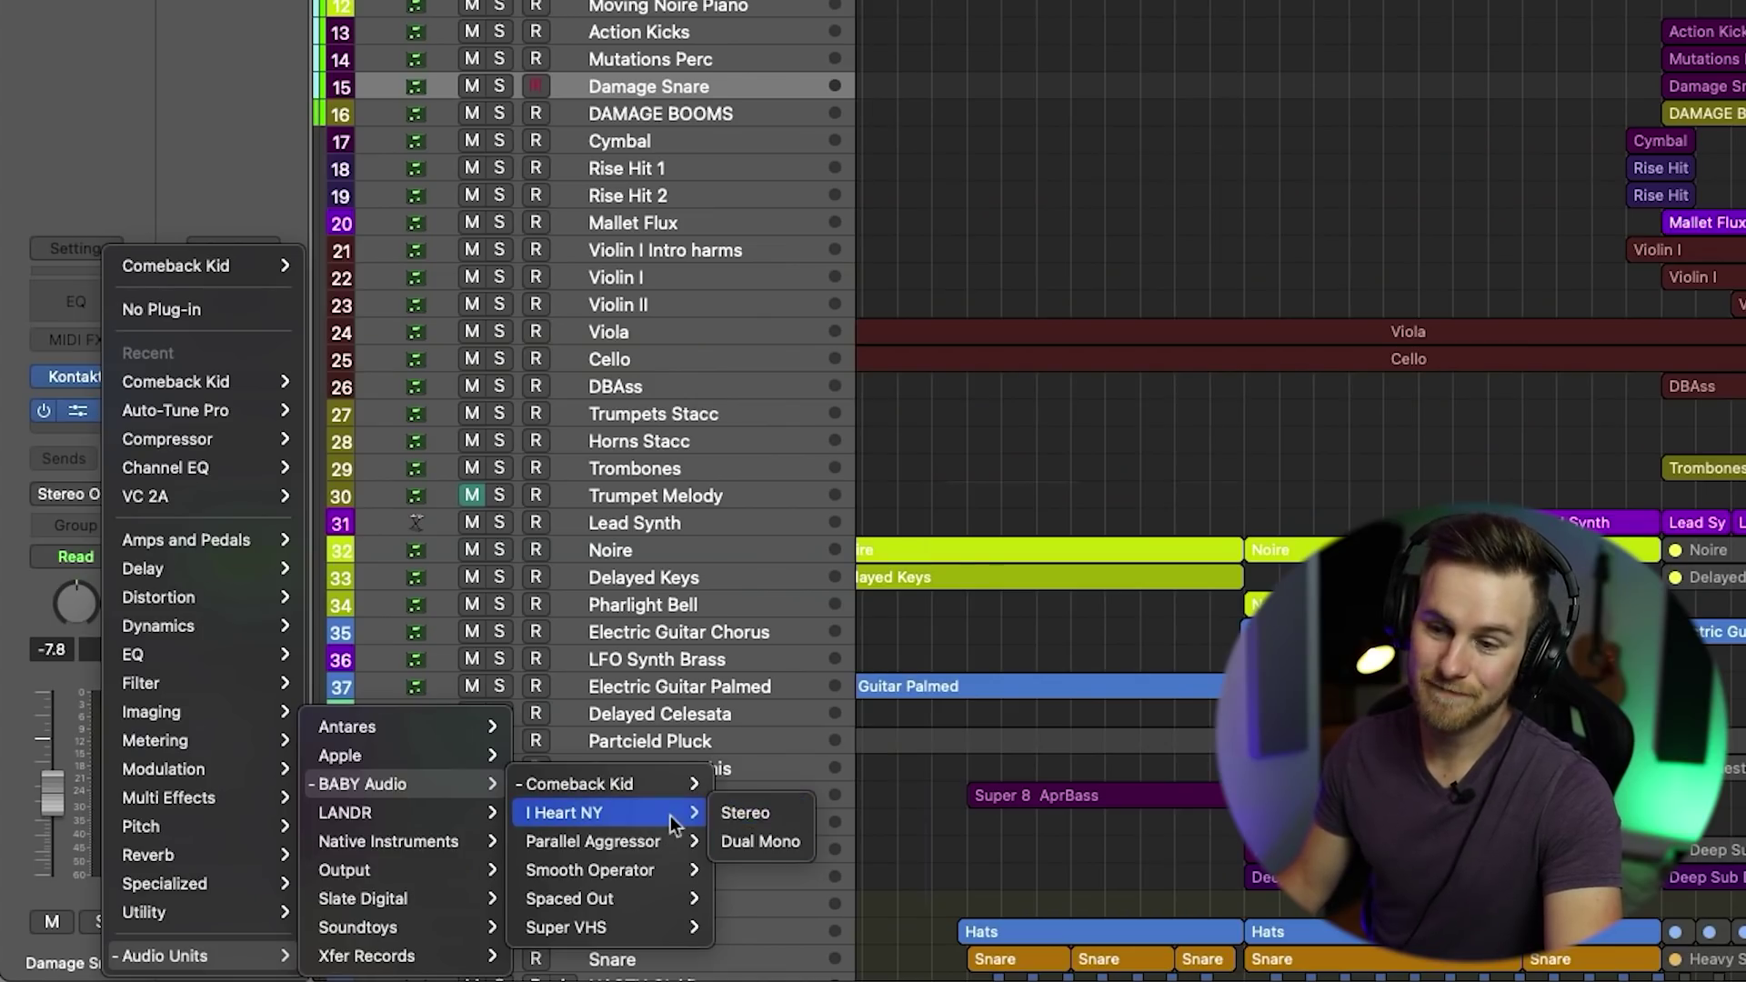
pyautogui.moveTo(657, 843)
pyautogui.click(735, 845)
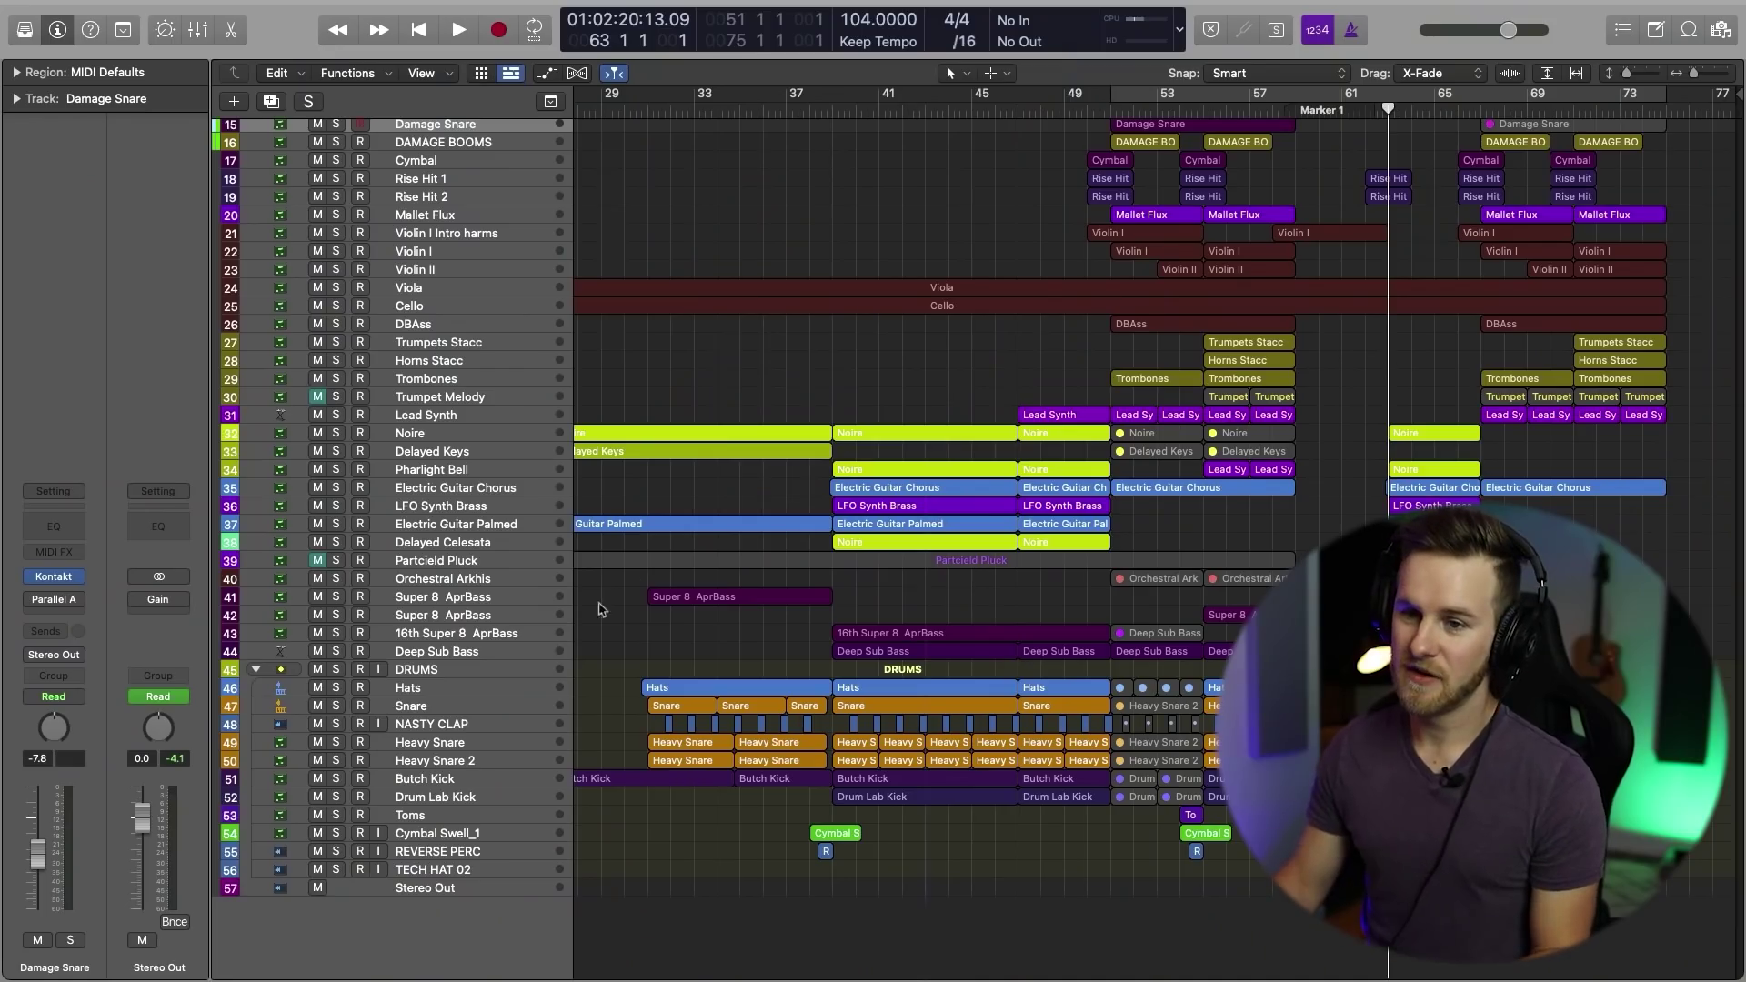
# Step: Select the DRUMS track, start playback and solo the drums
pyautogui.click(489, 688)
pyautogui.click(471, 671)
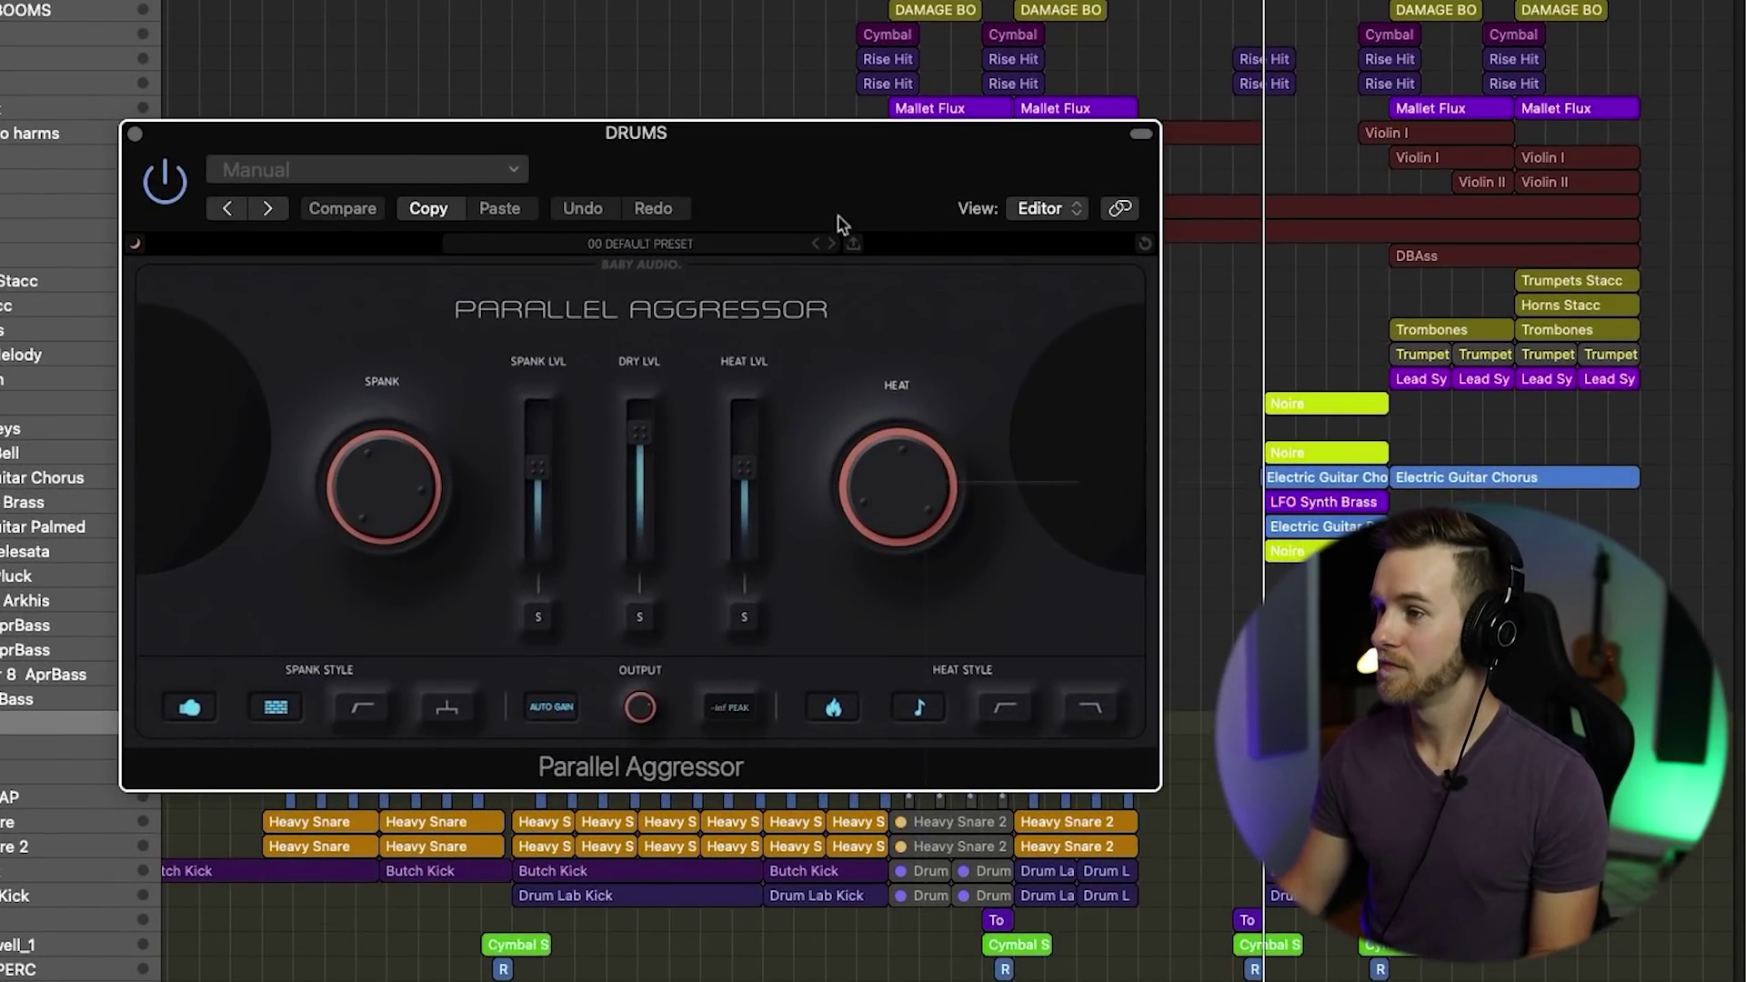
pyautogui.press('space')
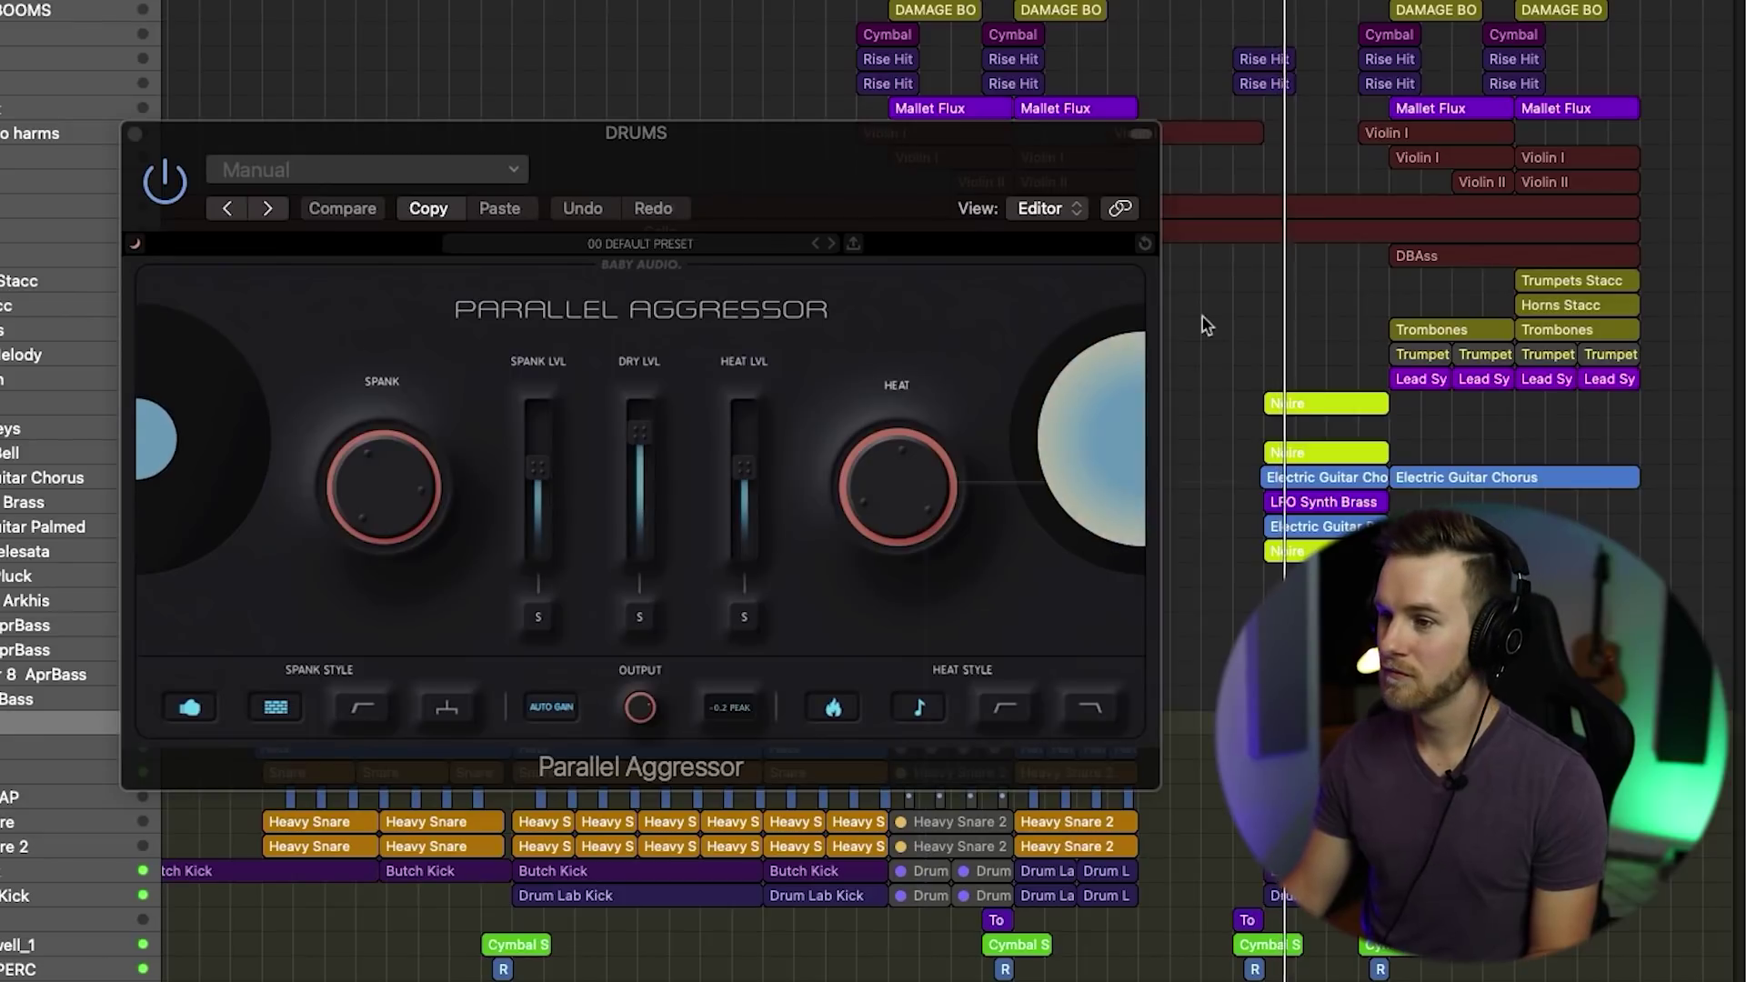
pyautogui.press('s')
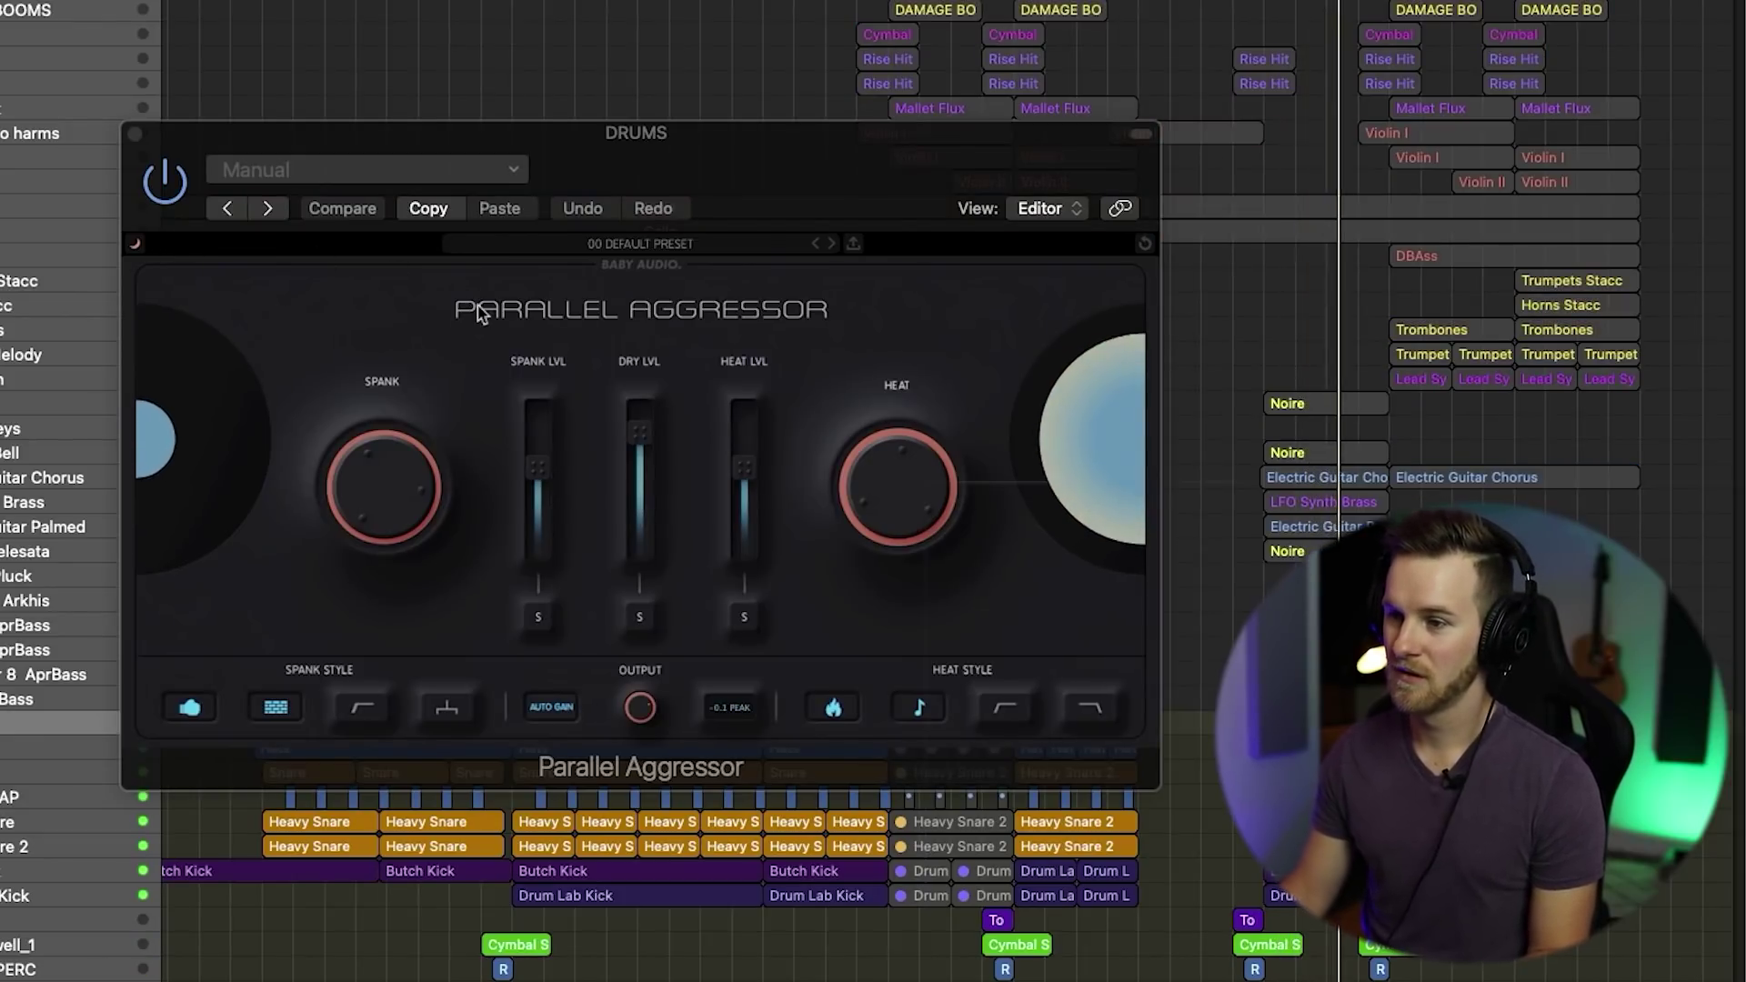
# Step: Solo the HEAT LVL signal in the Parallel Aggressor window
pyautogui.moveTo(923, 460)
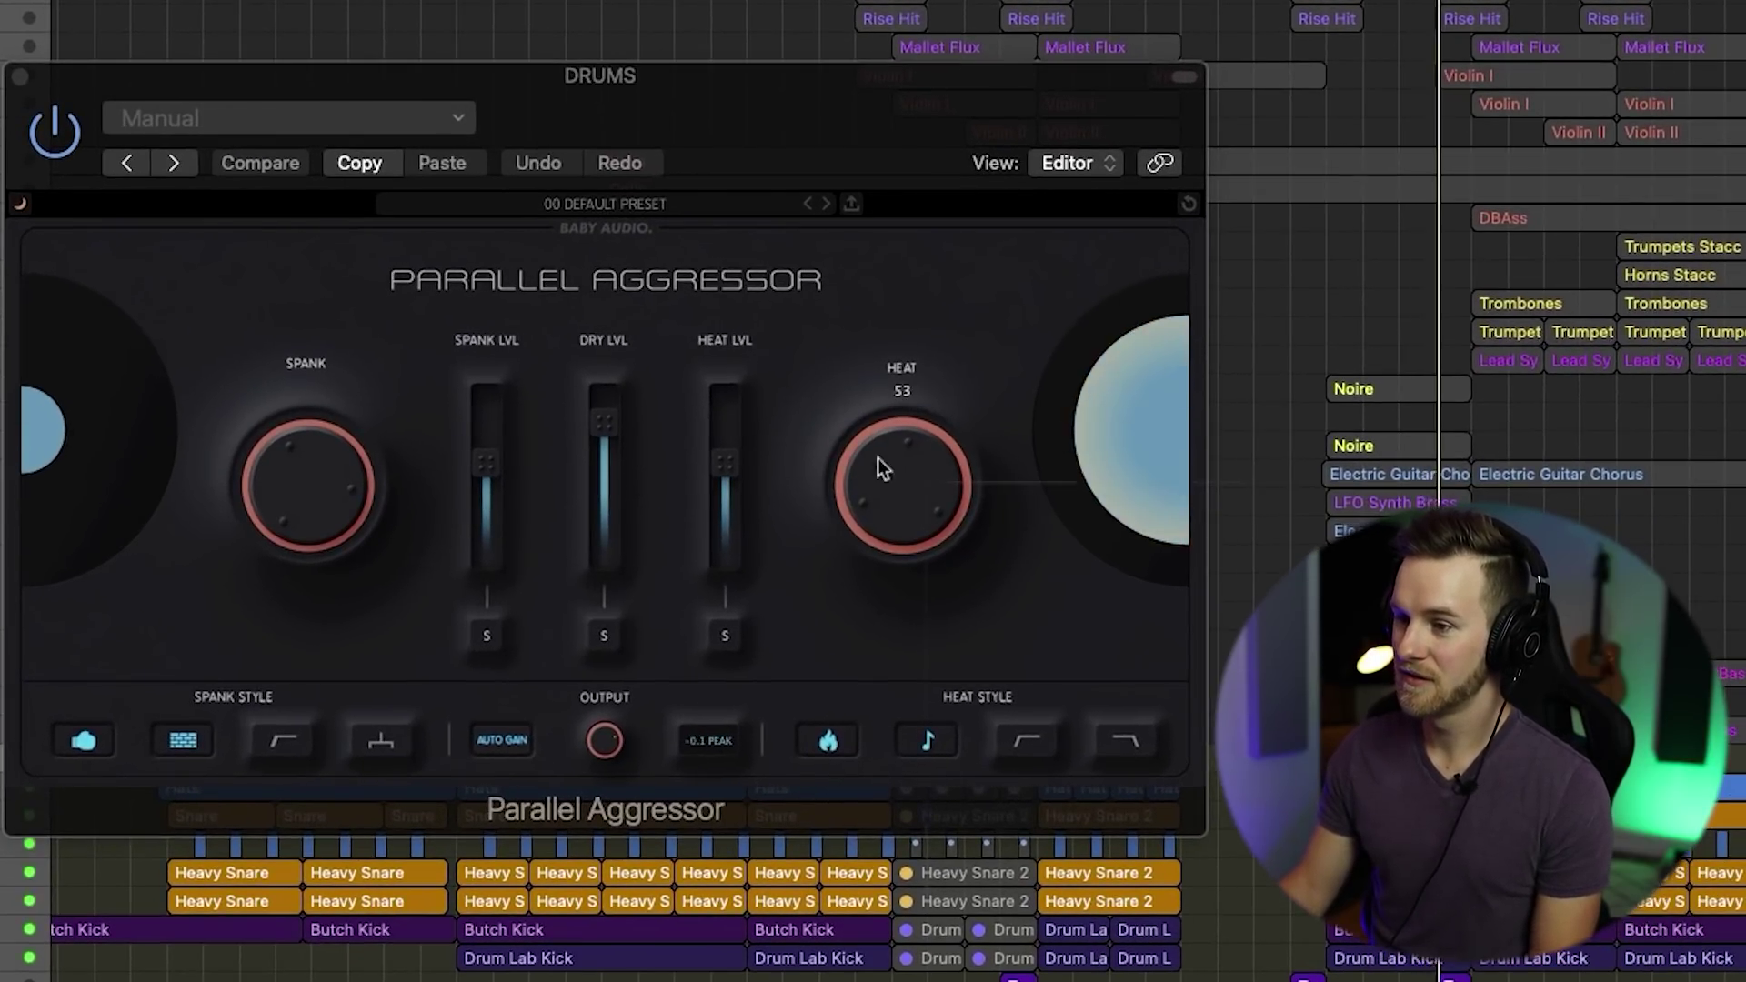
pyautogui.click(726, 636)
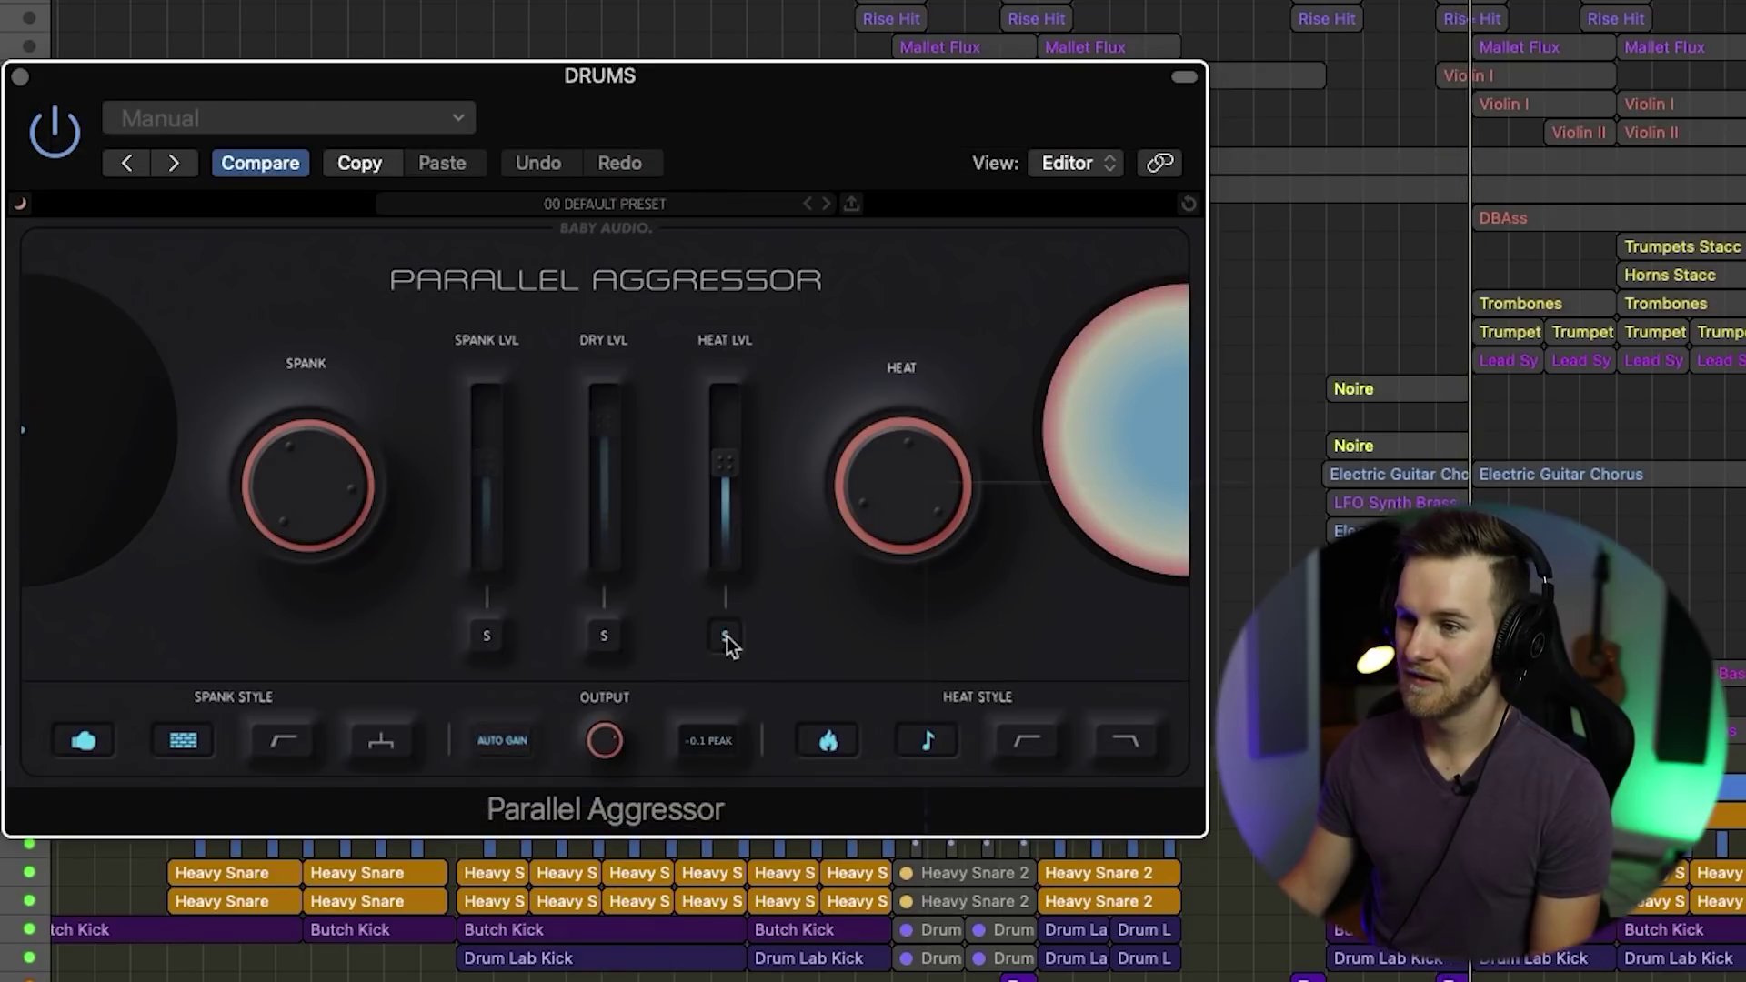
pyautogui.click(725, 636)
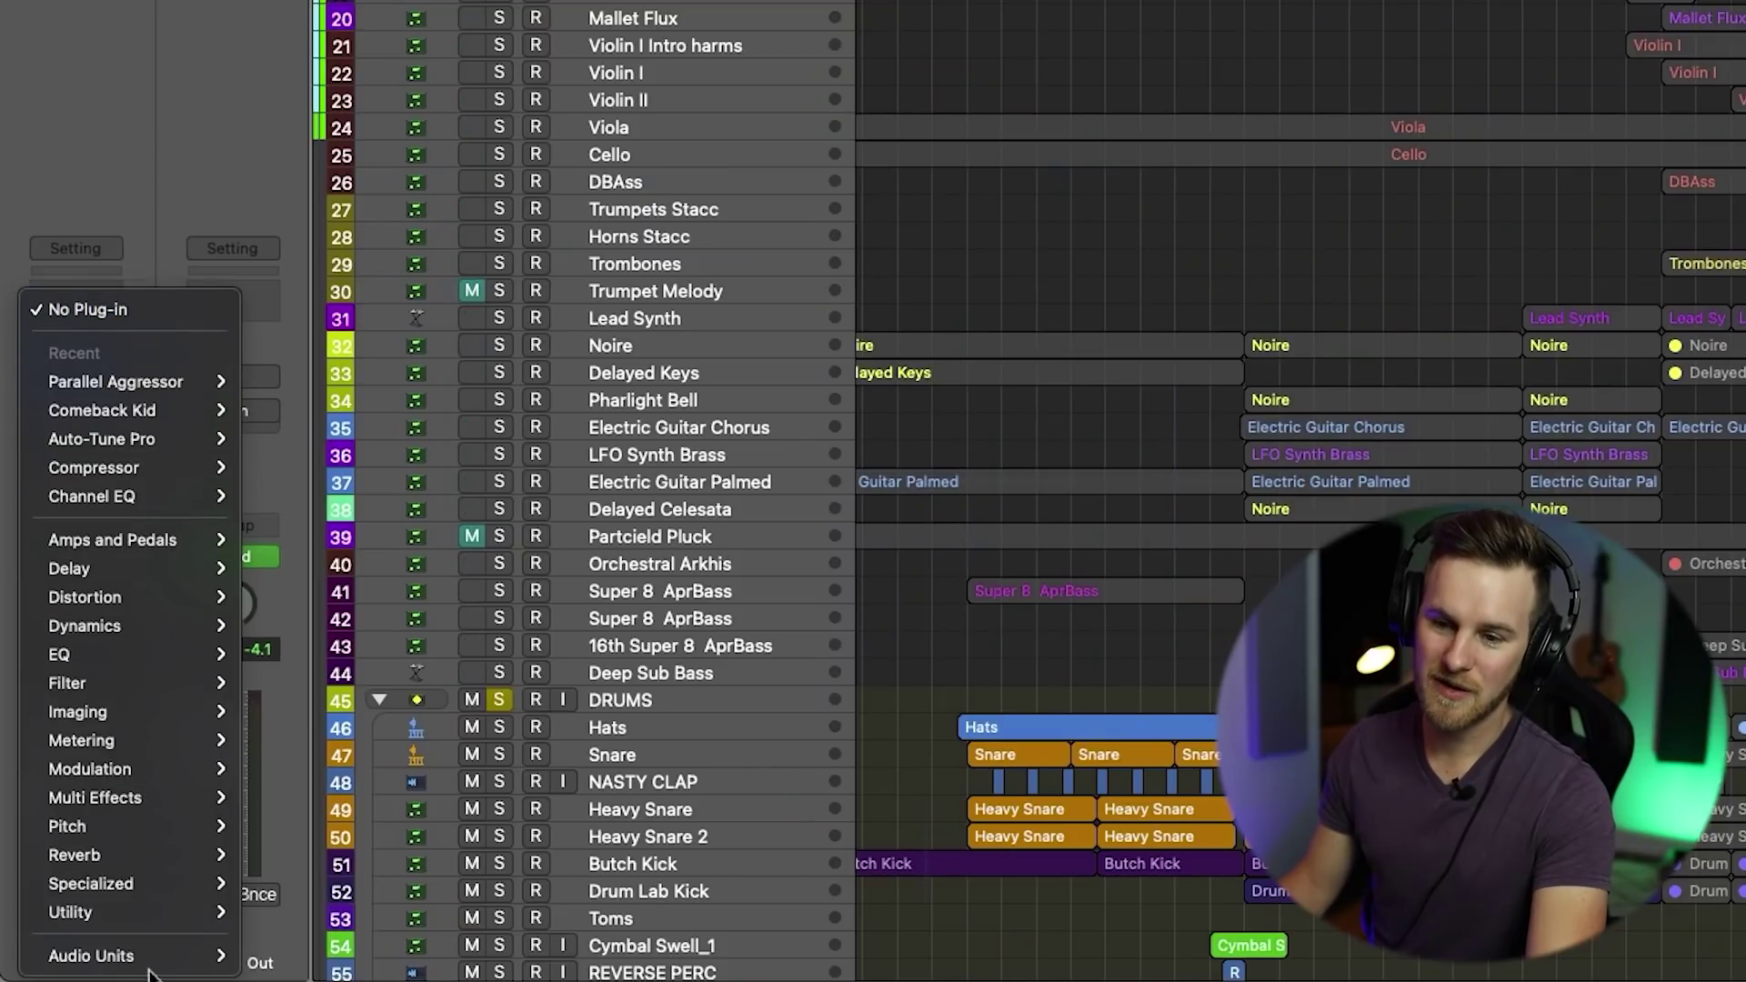
# Step: Insert BABY Audio's Smooth Operator in stereo on the Trombones track
pyautogui.moveTo(136, 956)
pyautogui.moveTo(291, 784)
pyautogui.moveTo(525, 872)
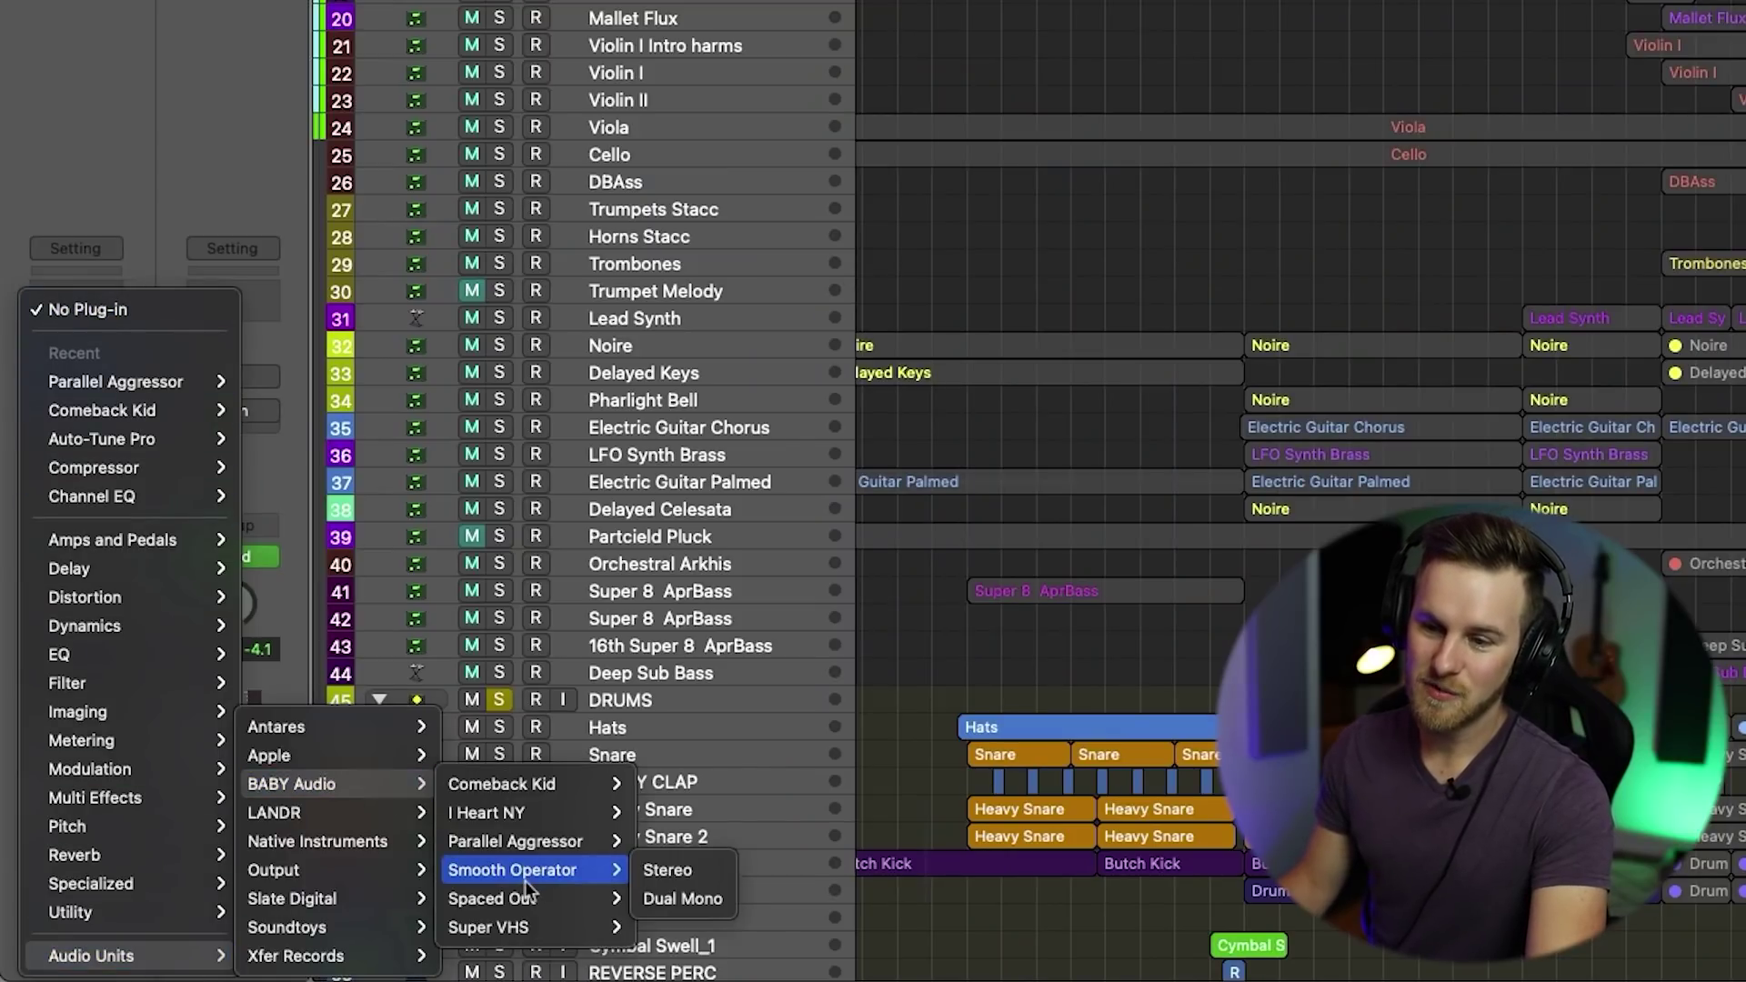
pyautogui.click(667, 870)
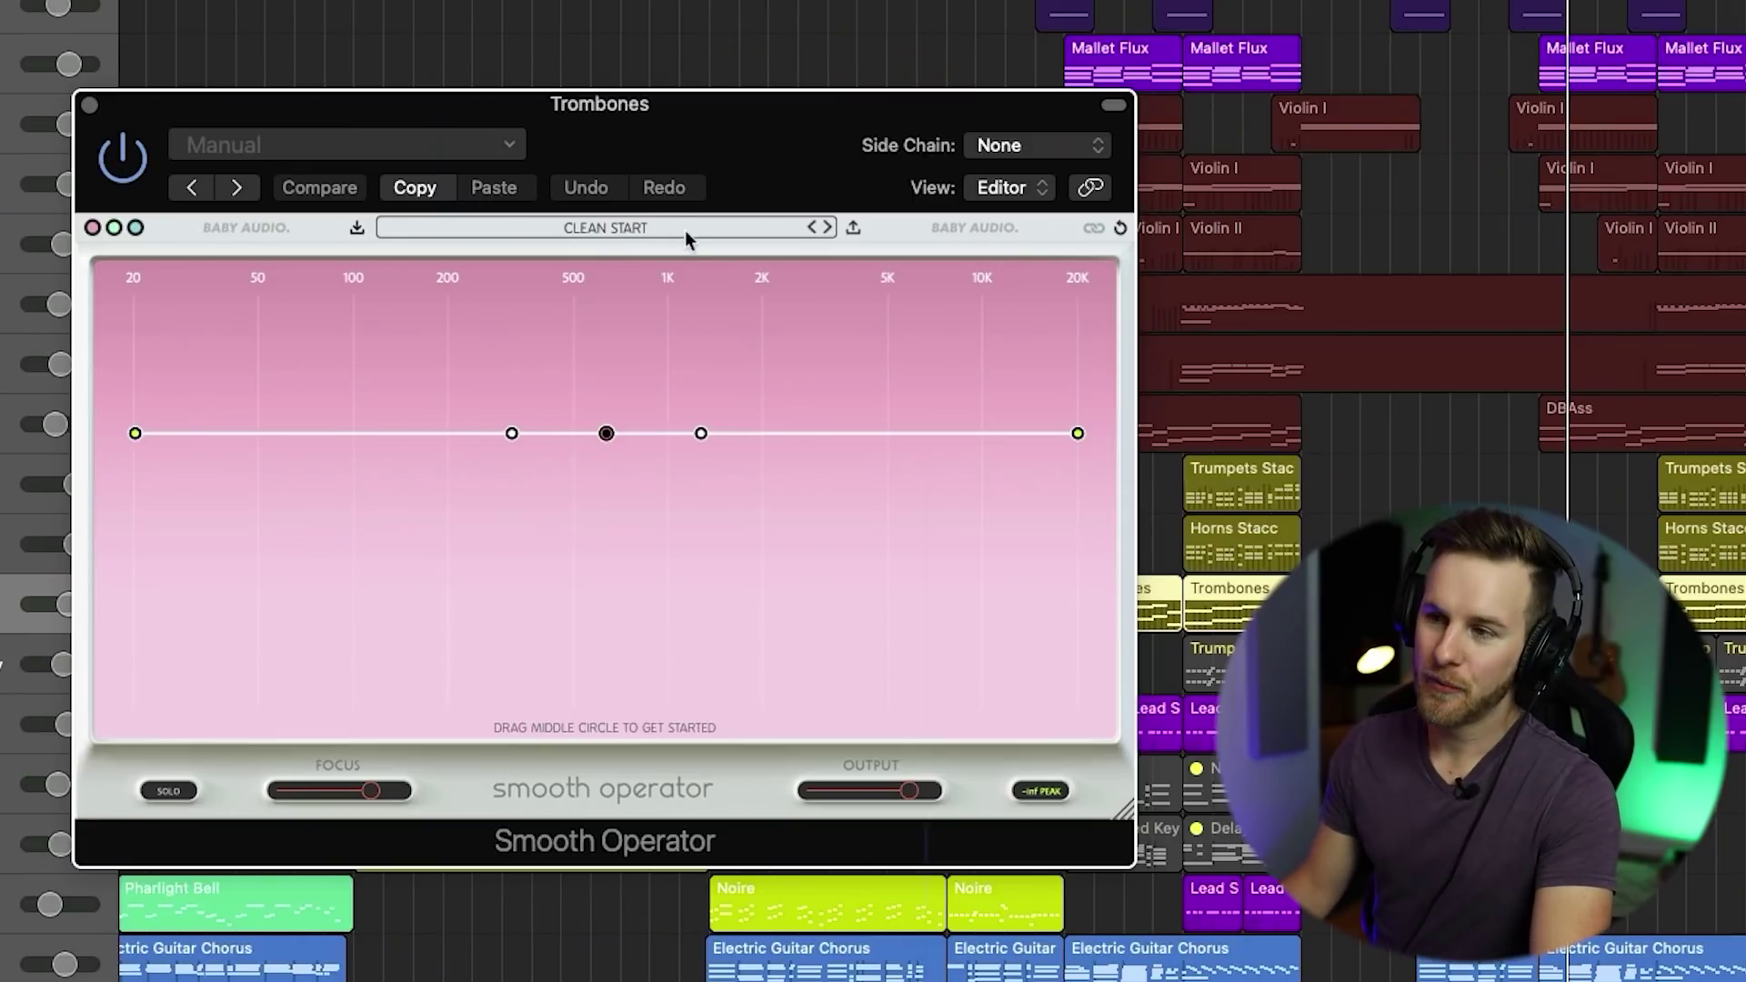
# Step: Keep the CLEAN START preset and raise Smooth Operator's threshold from -58.5 to -52.5 dB
pyautogui.click(606, 434)
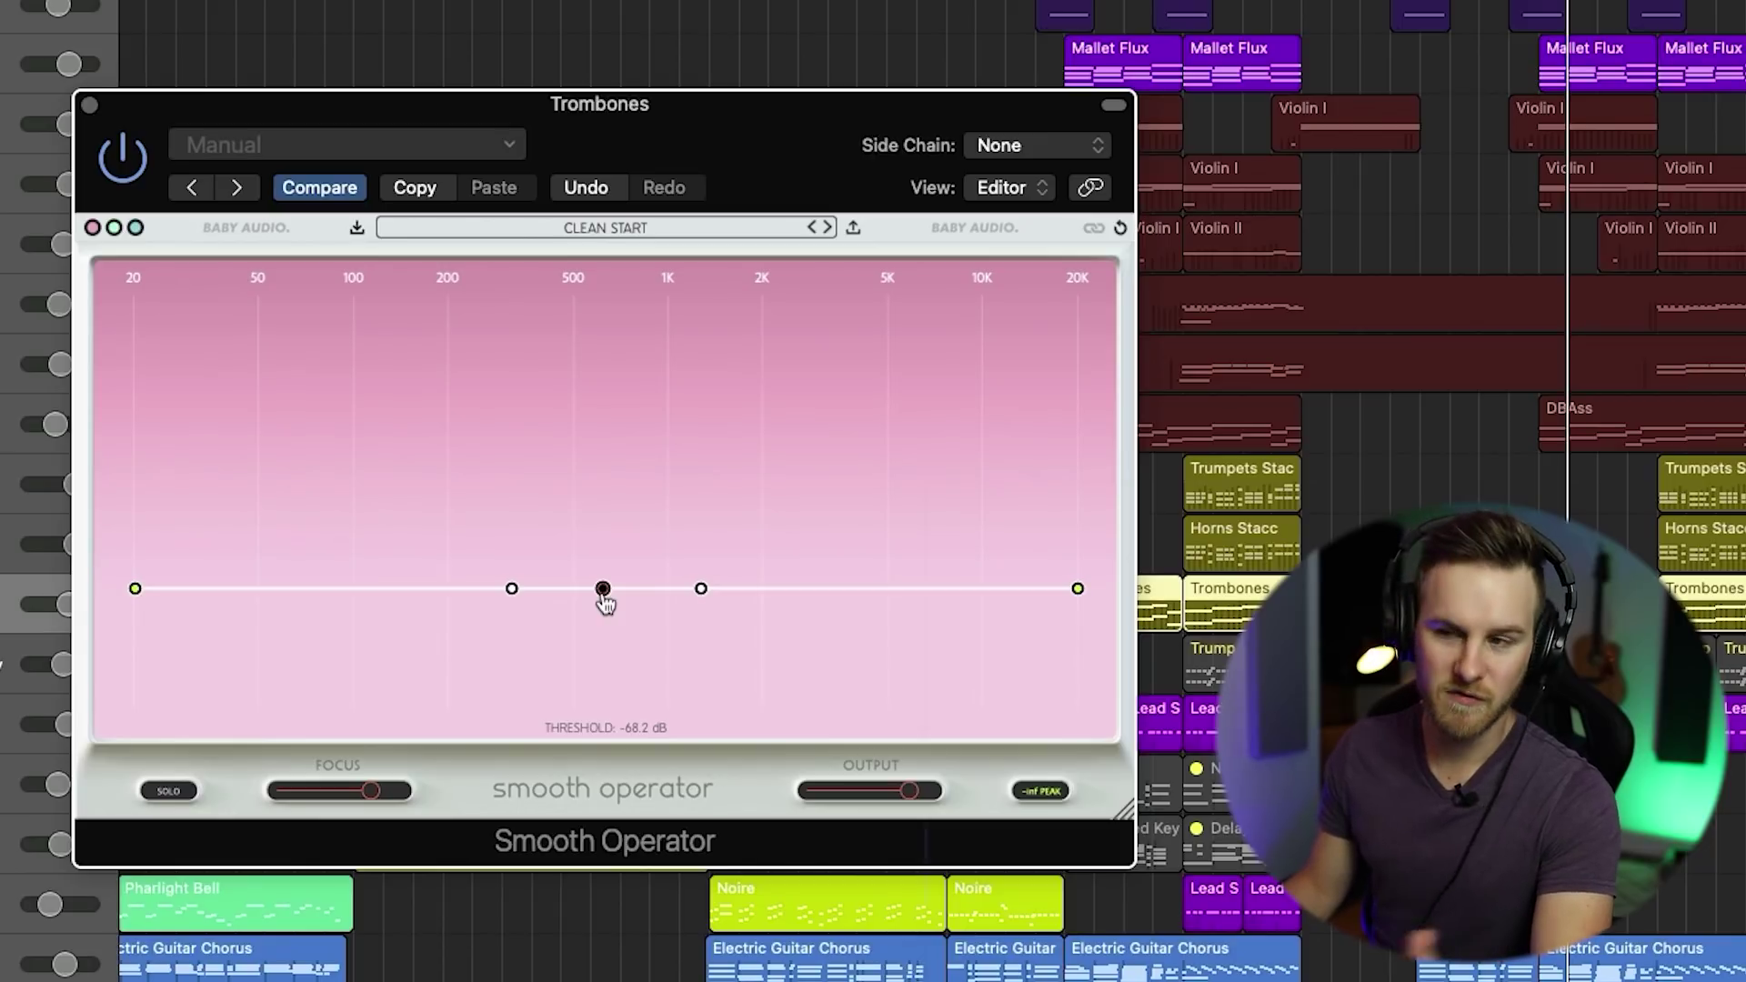
pyautogui.moveTo(603, 588); pyautogui.dragTo(605, 547)
pyautogui.click(626, 231)
pyautogui.click(1053, 455)
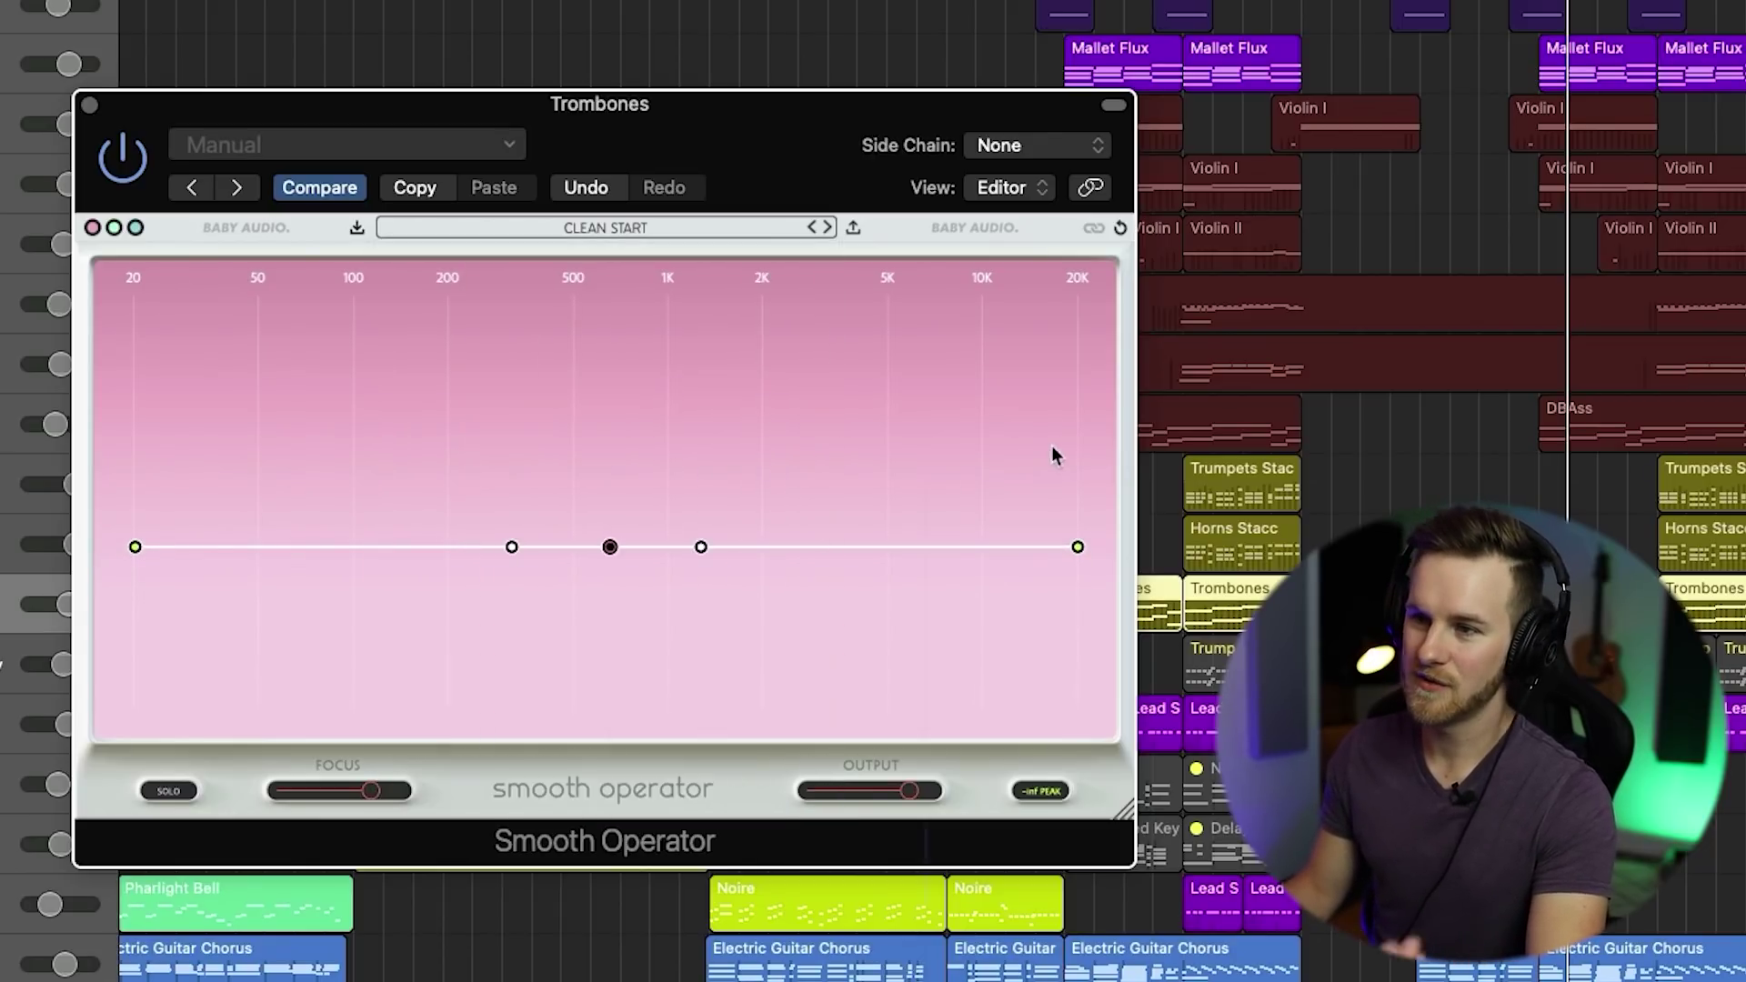
pyautogui.moveTo(607, 556); pyautogui.dragTo(607, 531)
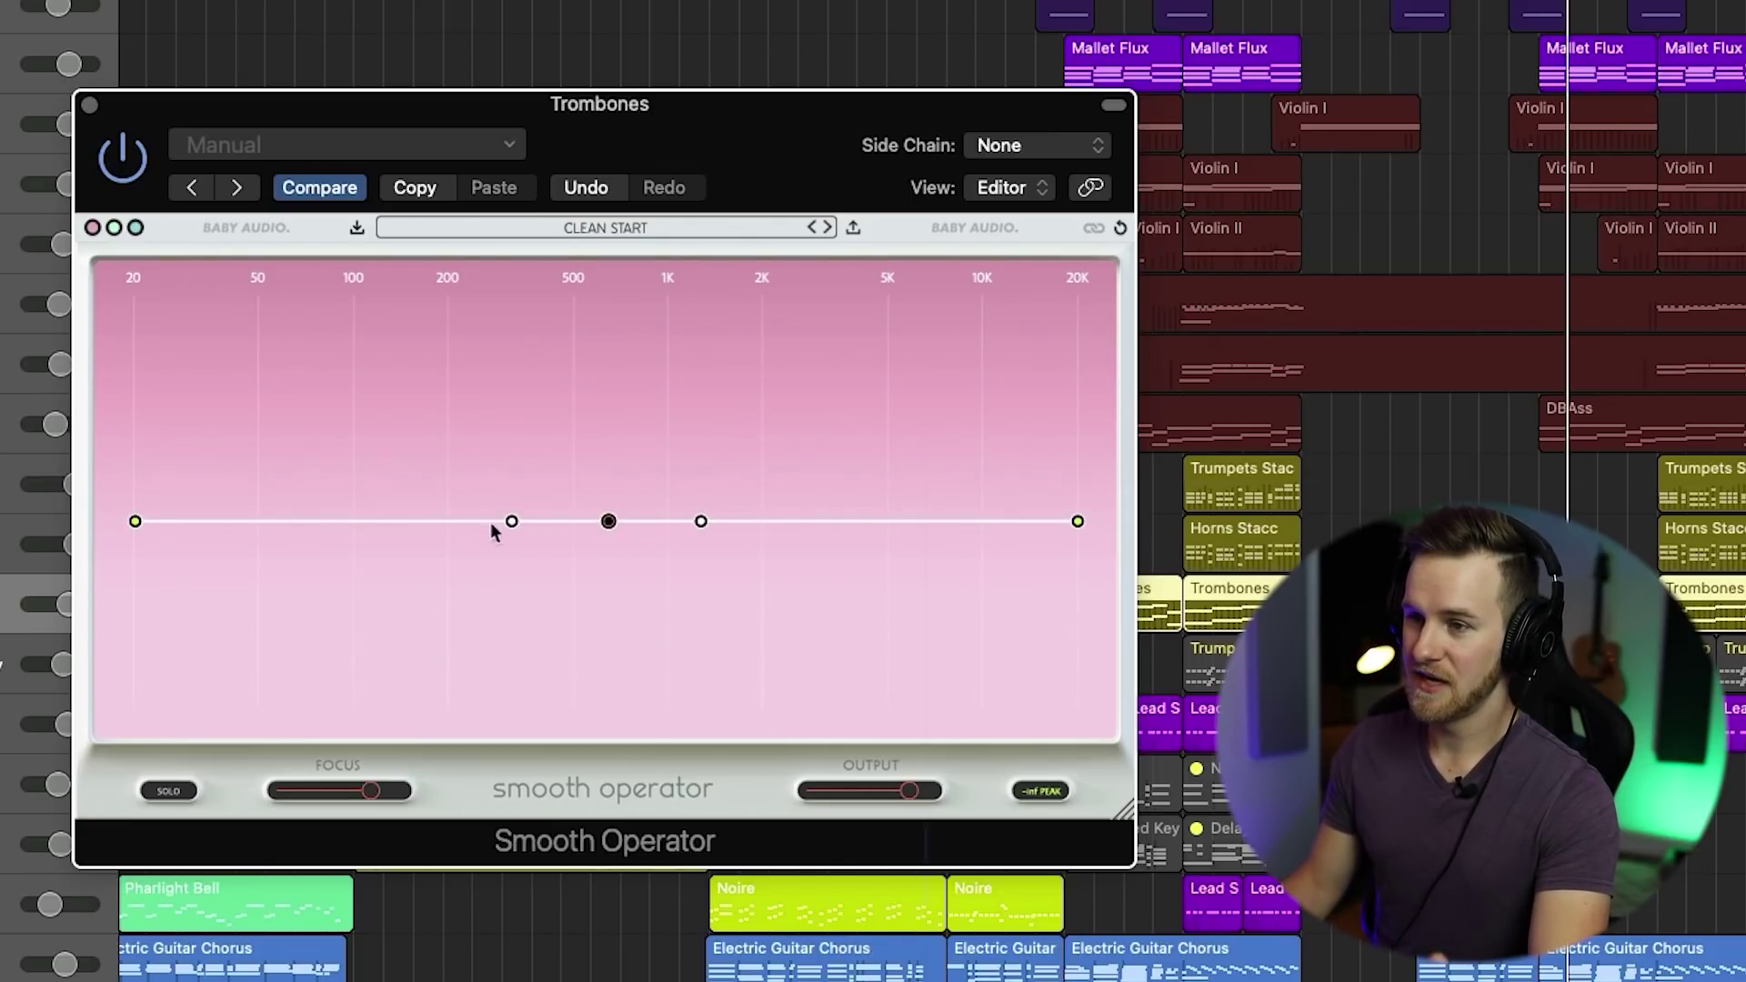
# Step: Boost the curve at 20 Hz, bump around 186 Hz, dip above 1K and lower 20K
pyautogui.moveTo(141, 527); pyautogui.dragTo(137, 411)
pyautogui.moveTo(512, 517); pyautogui.dragTo(439, 464)
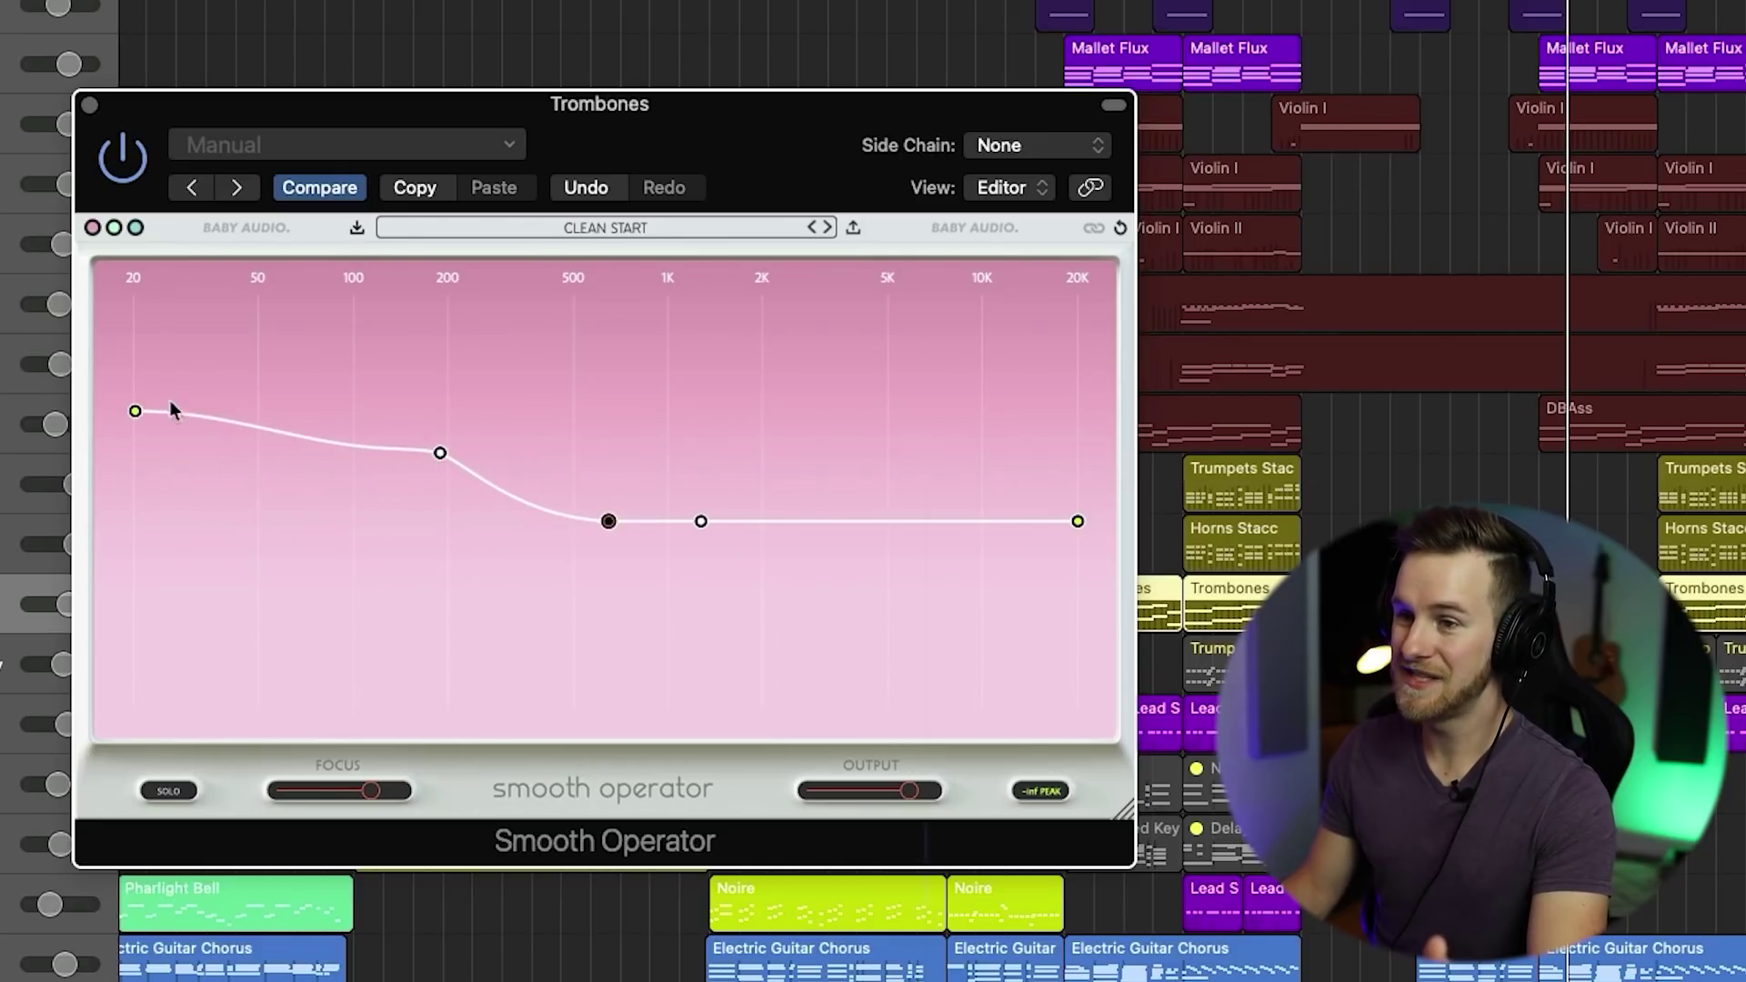
pyautogui.moveTo(608, 521); pyautogui.dragTo(698, 561)
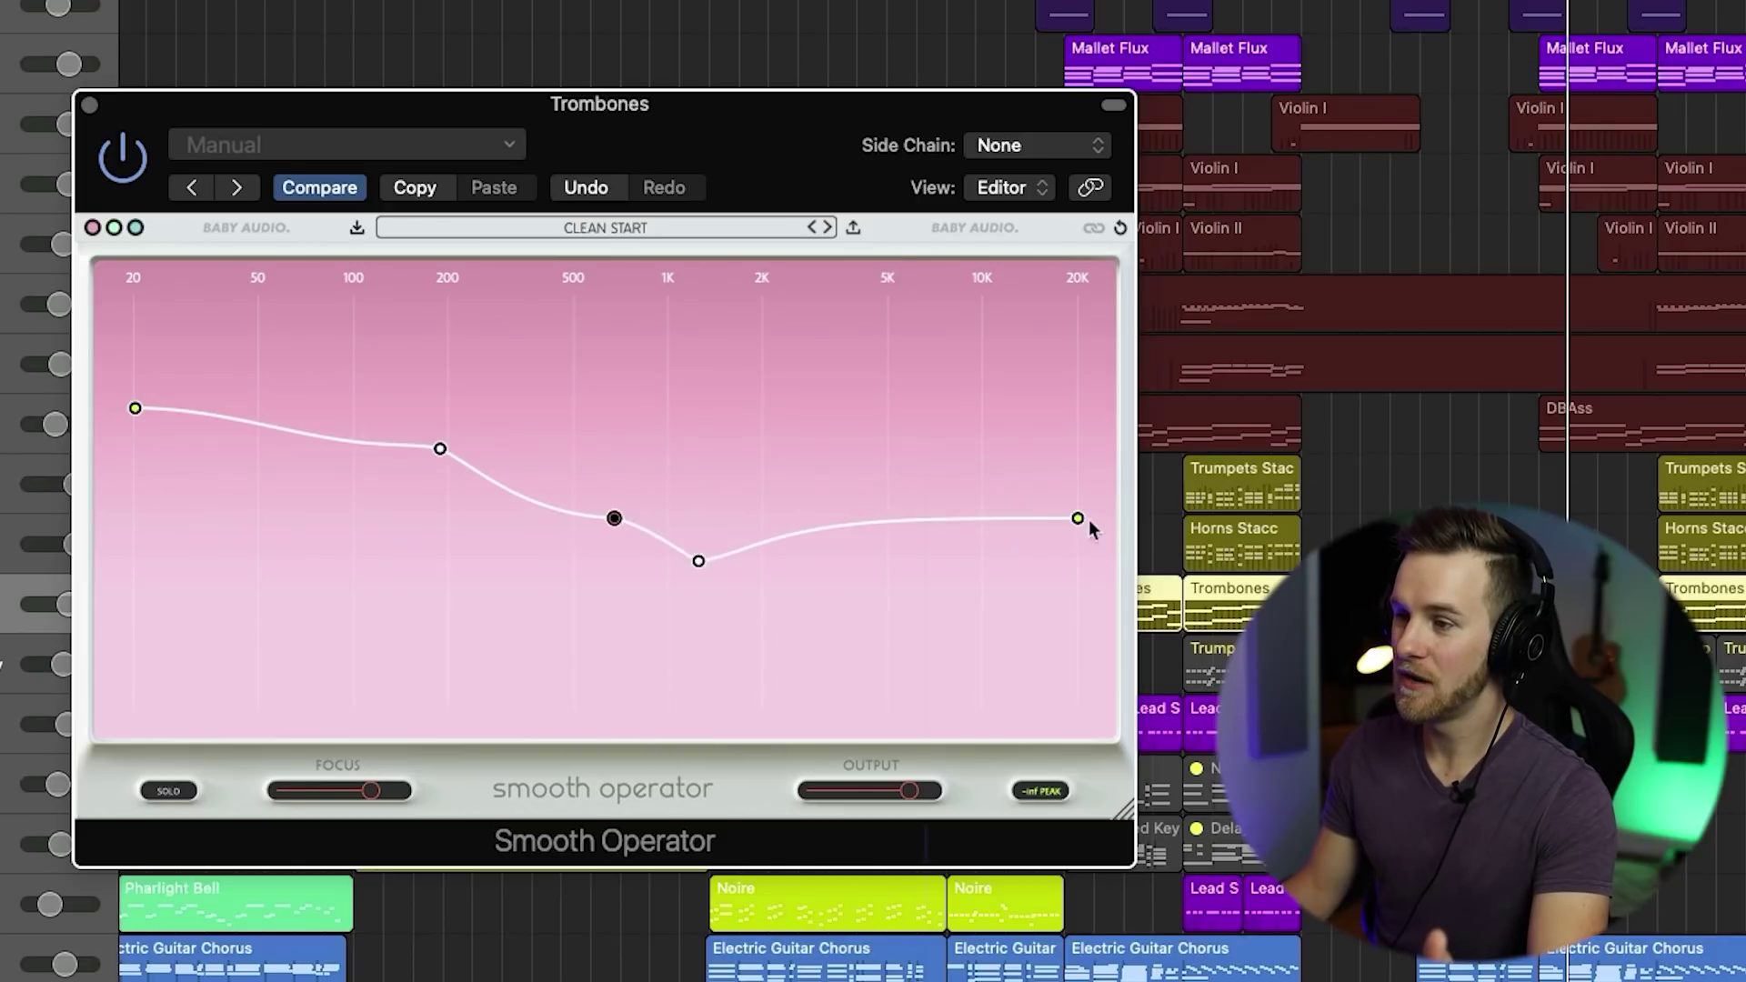
pyautogui.moveTo(1079, 519); pyautogui.dragTo(1078, 579)
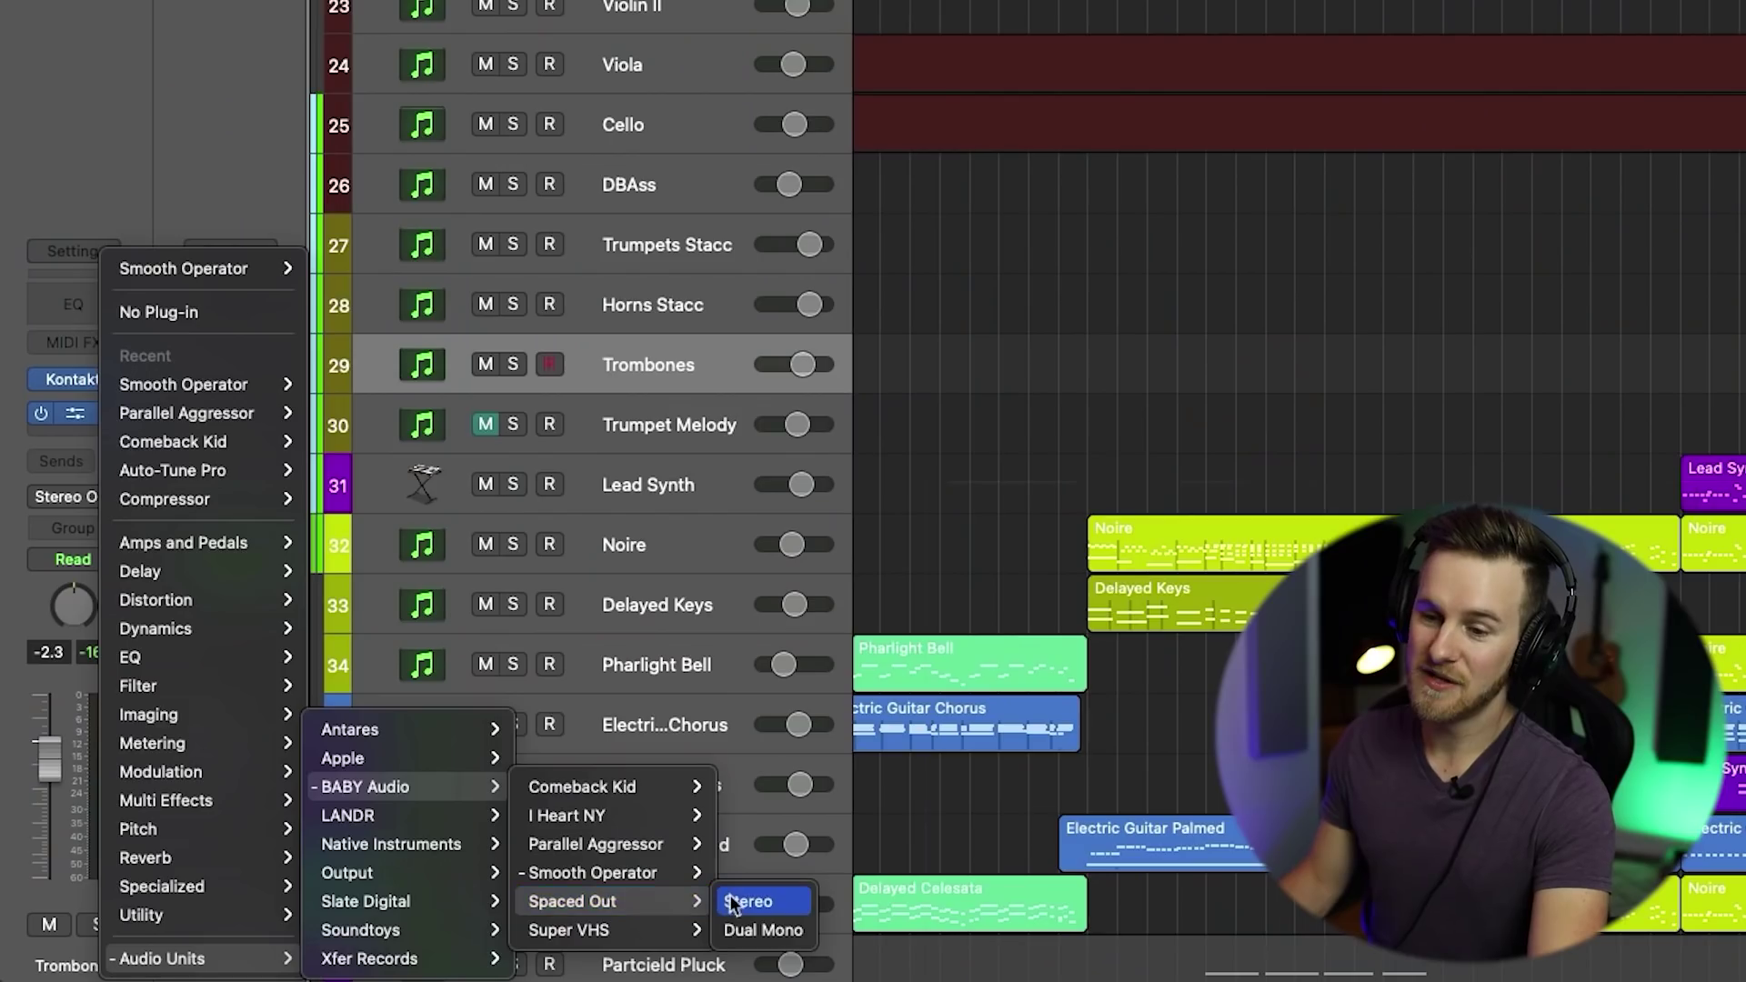
# Step: Insert then remove Spaced Out on Trombones, move the playhead to bar 26, and open Noire's Spaced Out
pyautogui.click(734, 901)
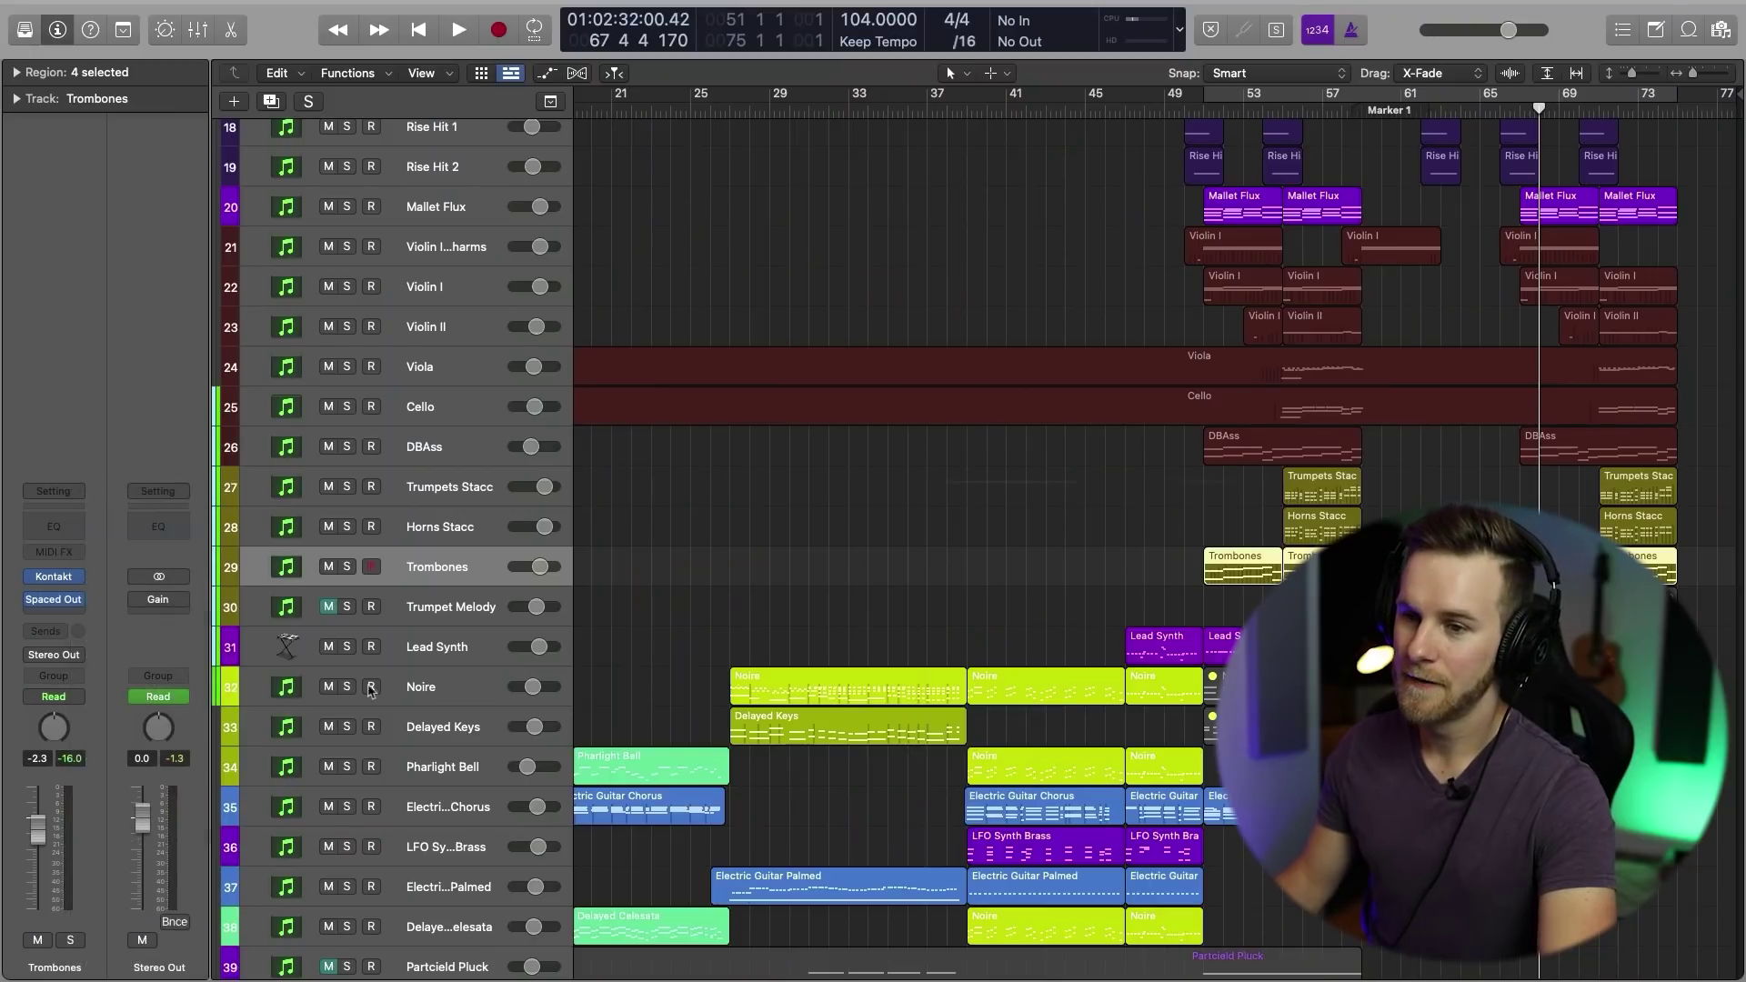
pyautogui.click(473, 686)
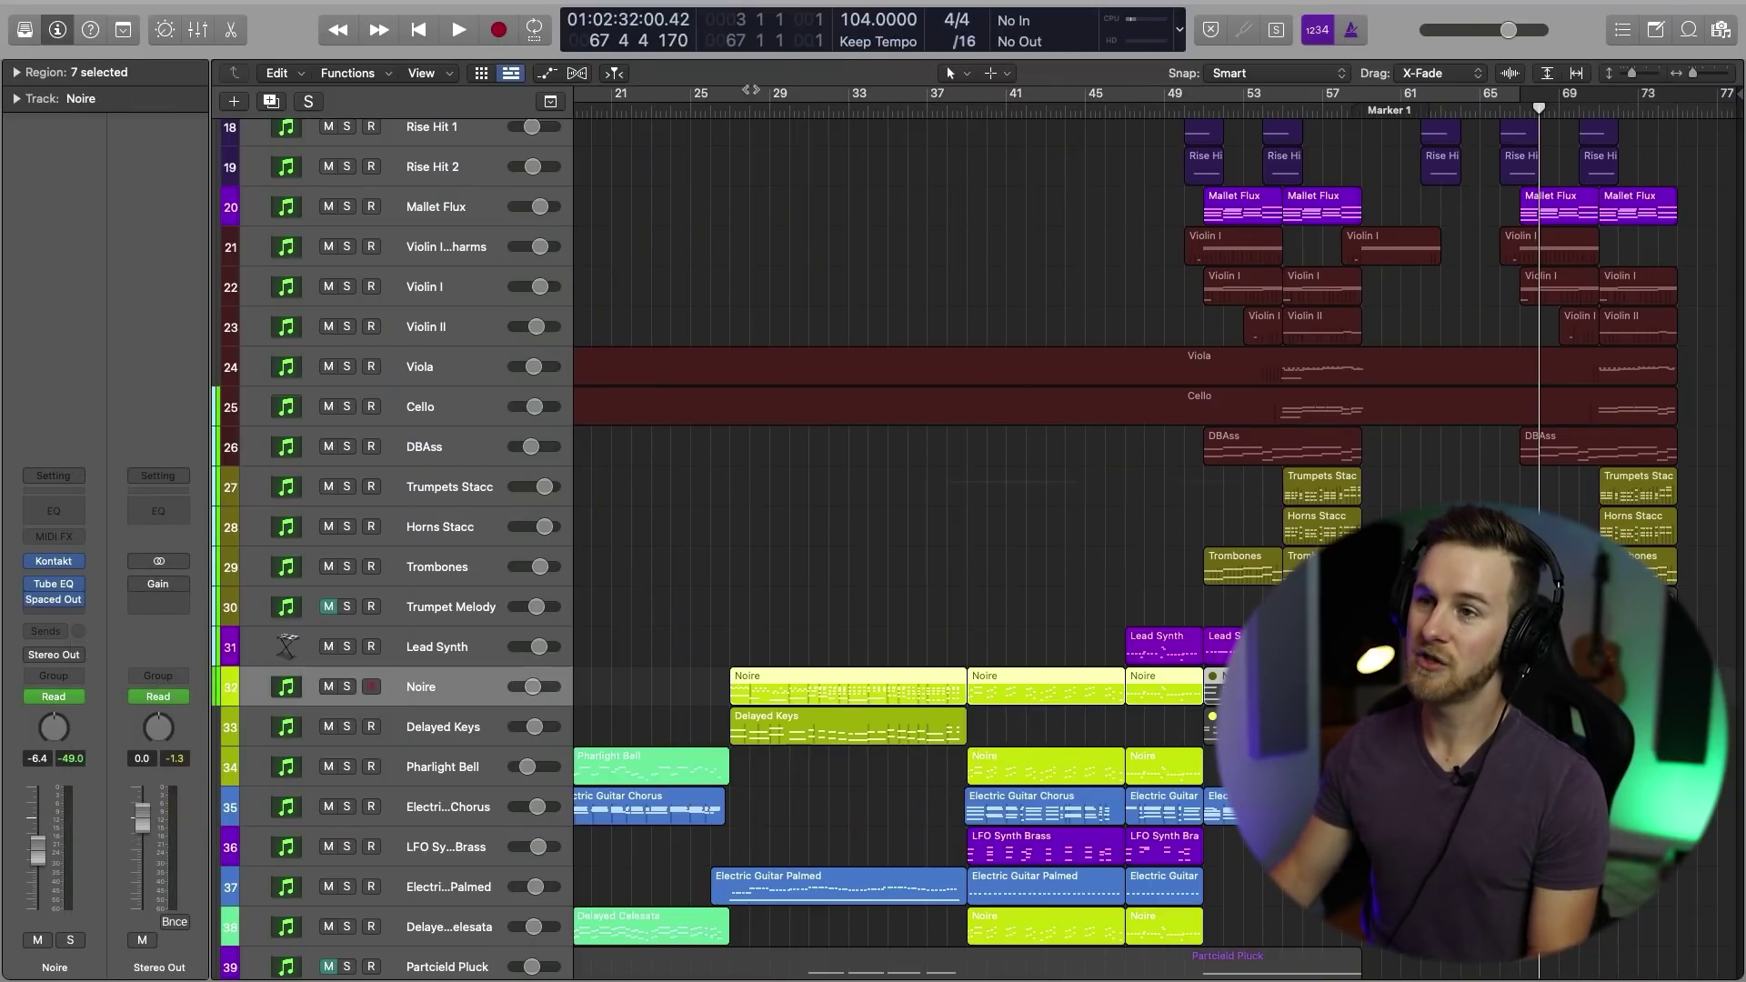
pyautogui.click(730, 114)
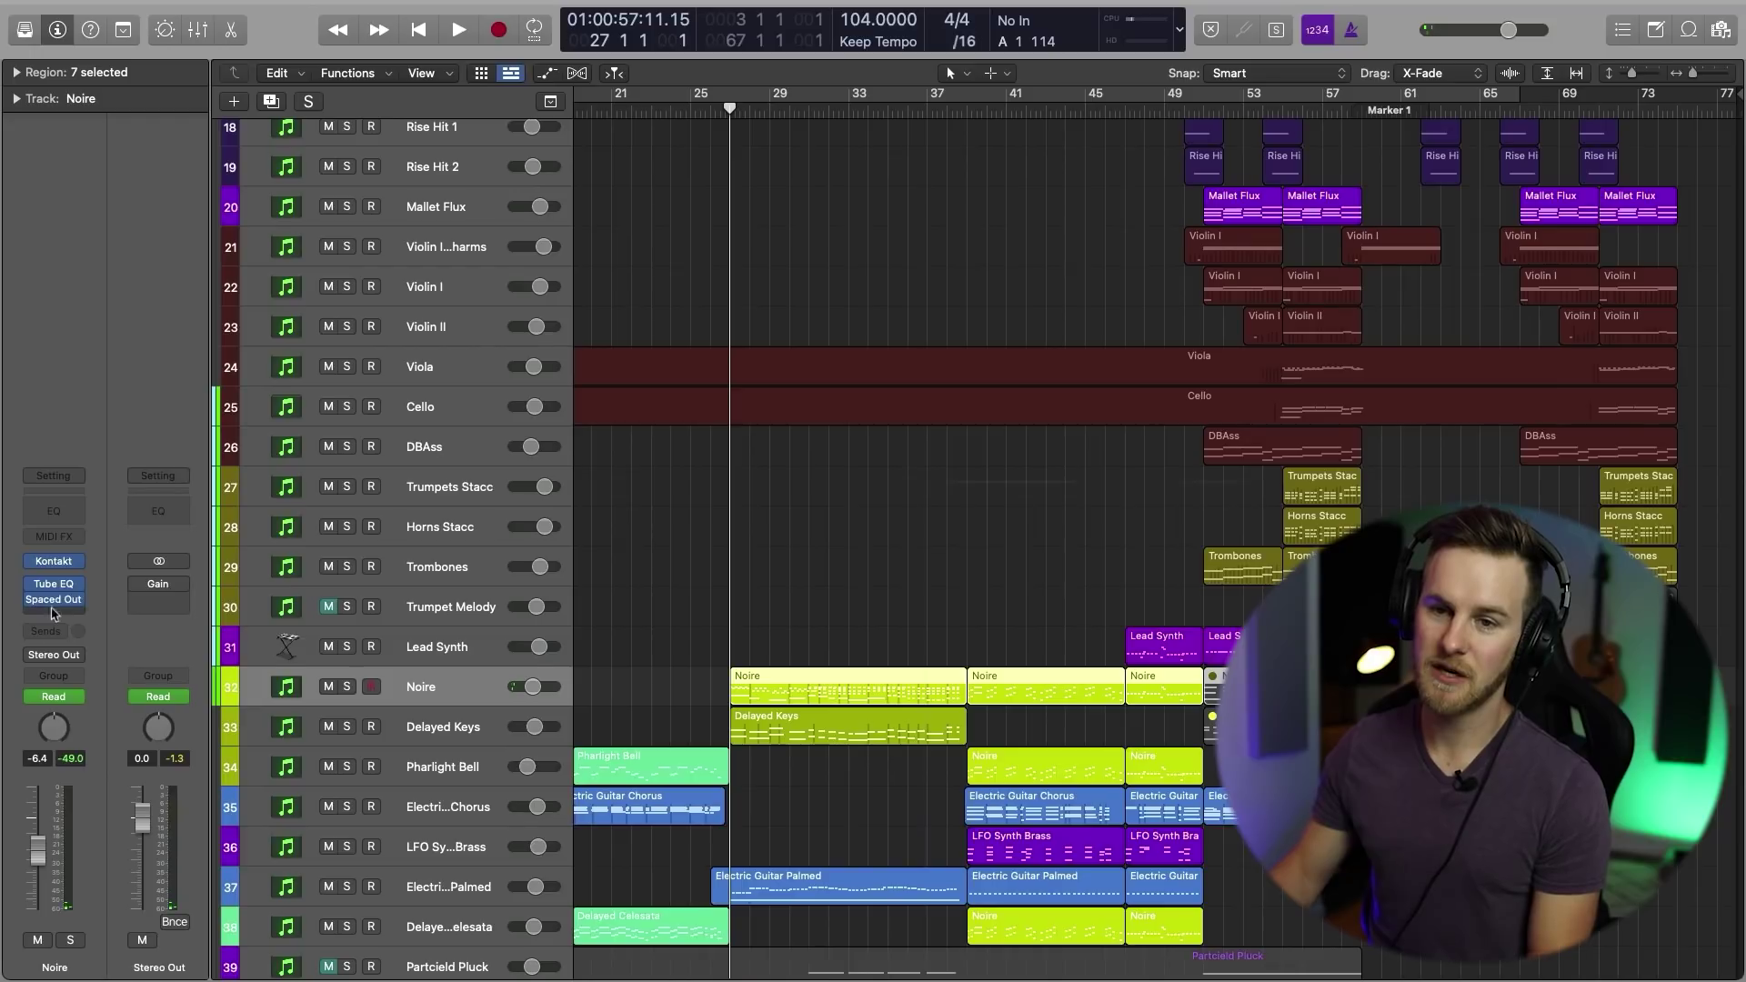
pyautogui.click(54, 601)
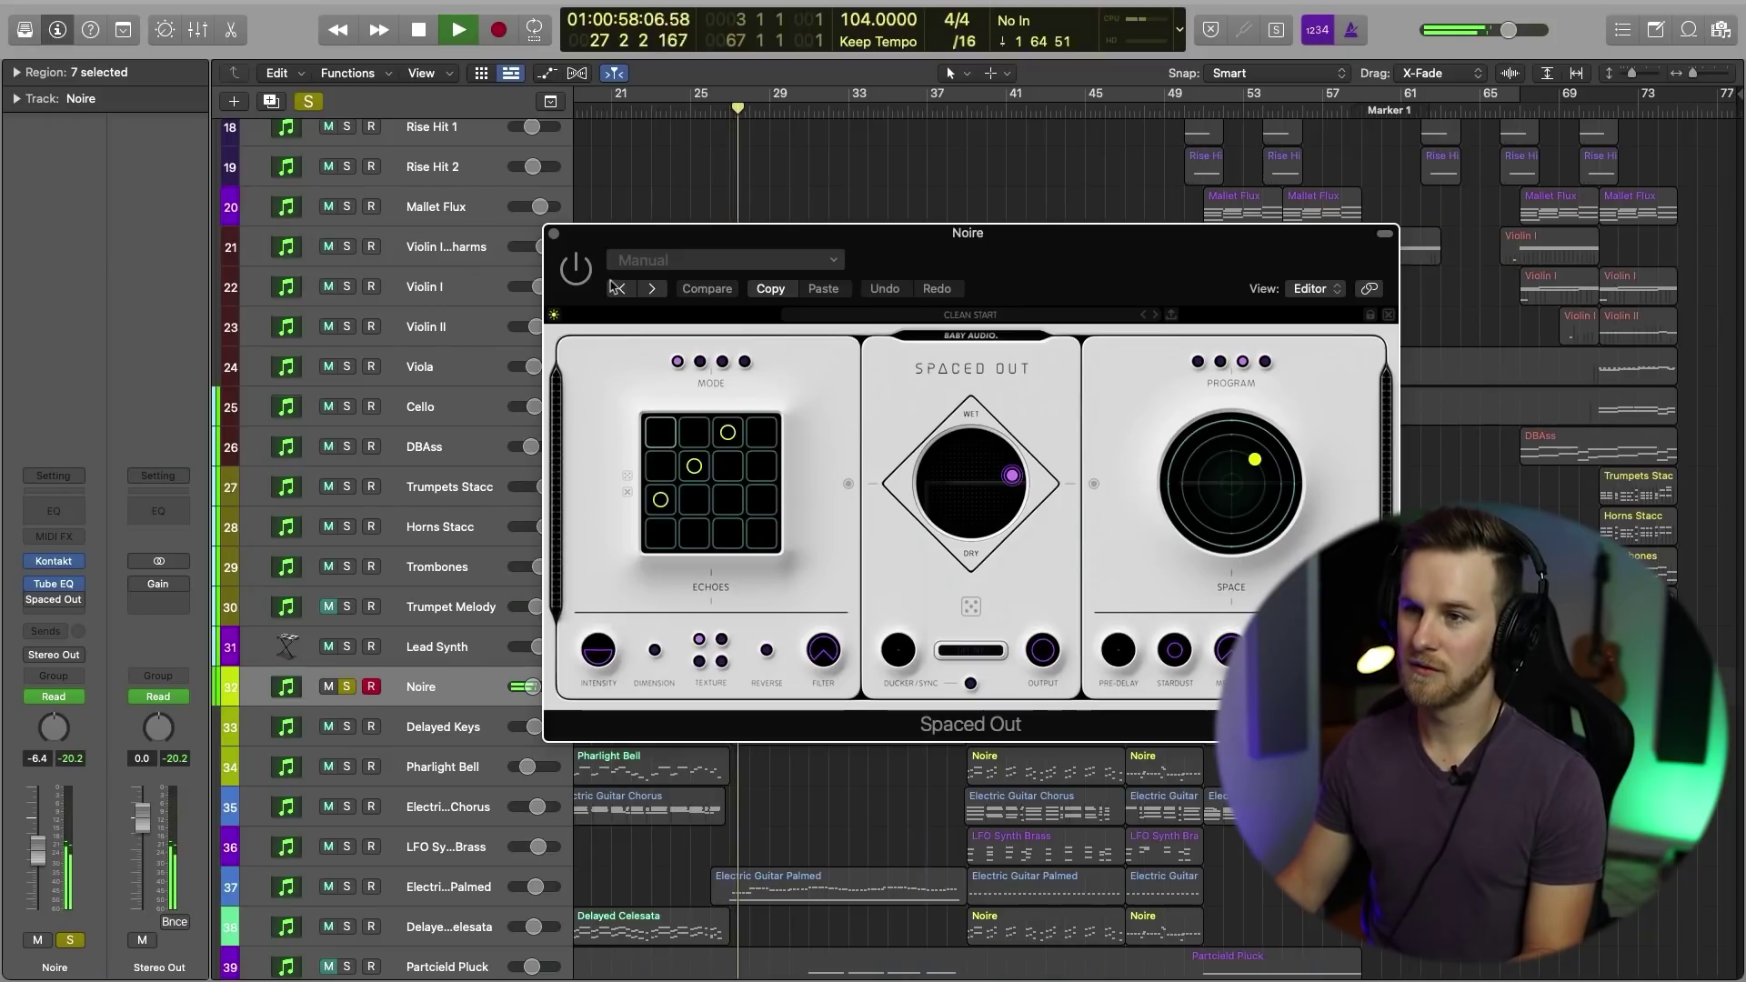
# Step: Reposition the Spaced Out window and raise Noire's Ducker amount to about 21
pyautogui.moveTo(687, 244); pyautogui.dragTo(561, 199)
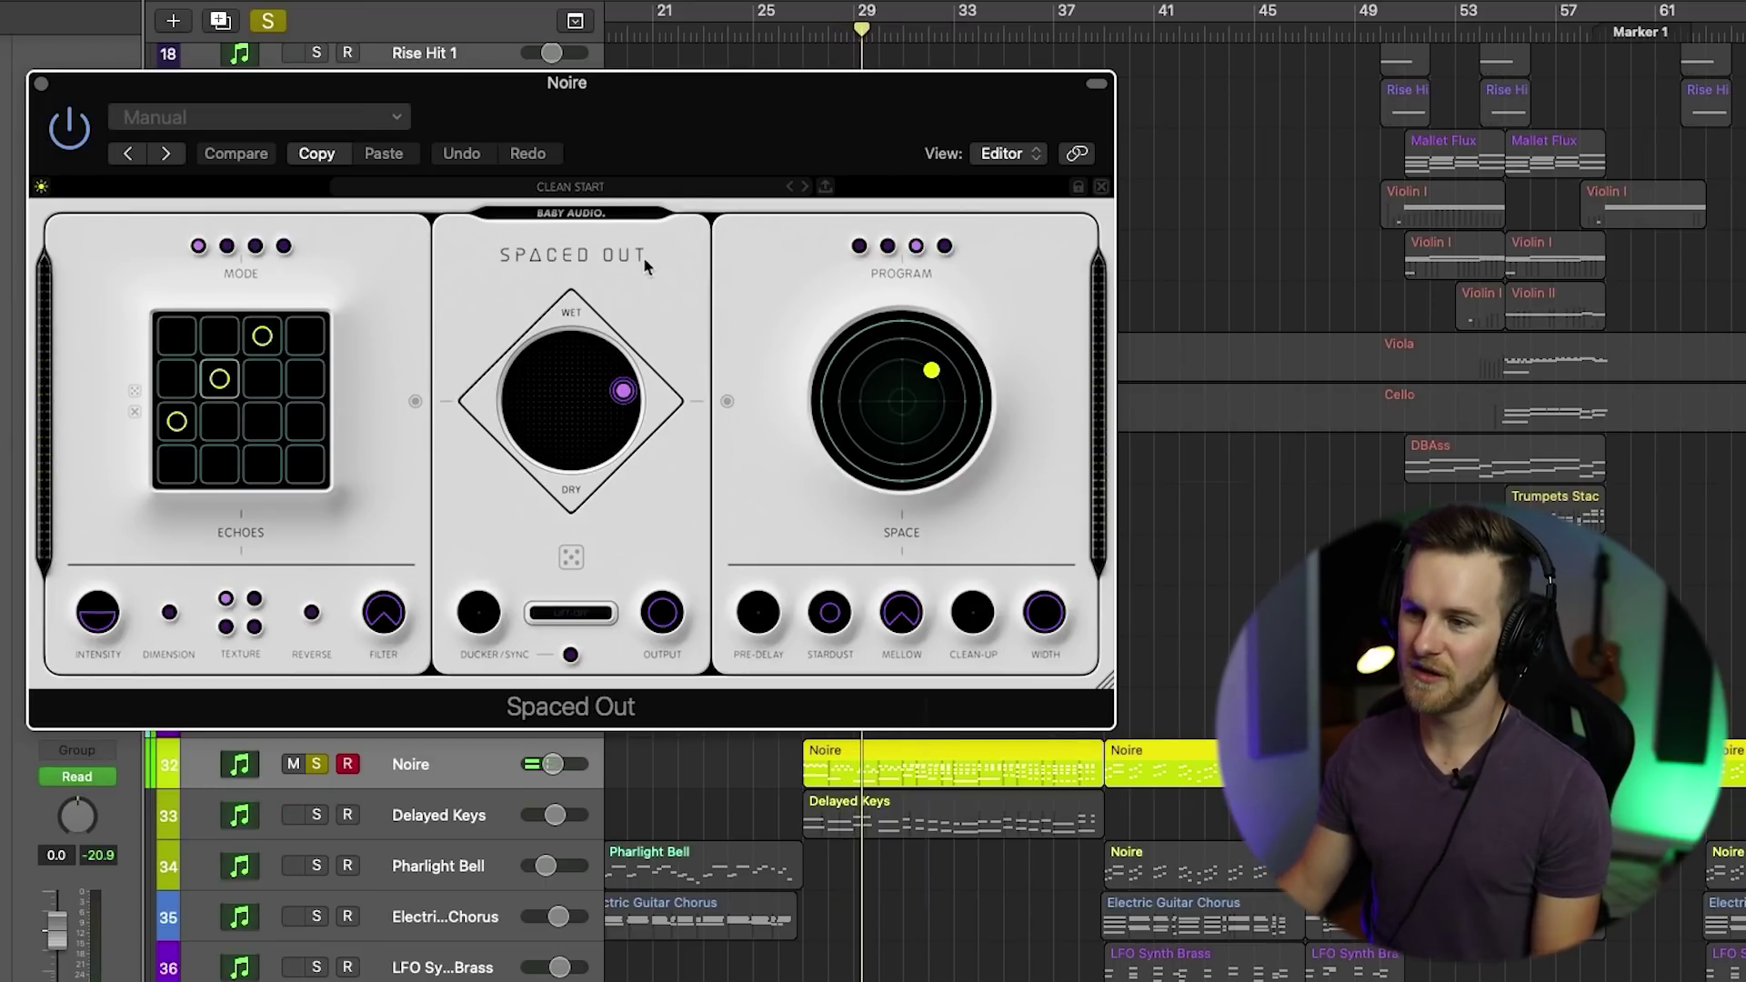
pyautogui.moveTo(494, 626)
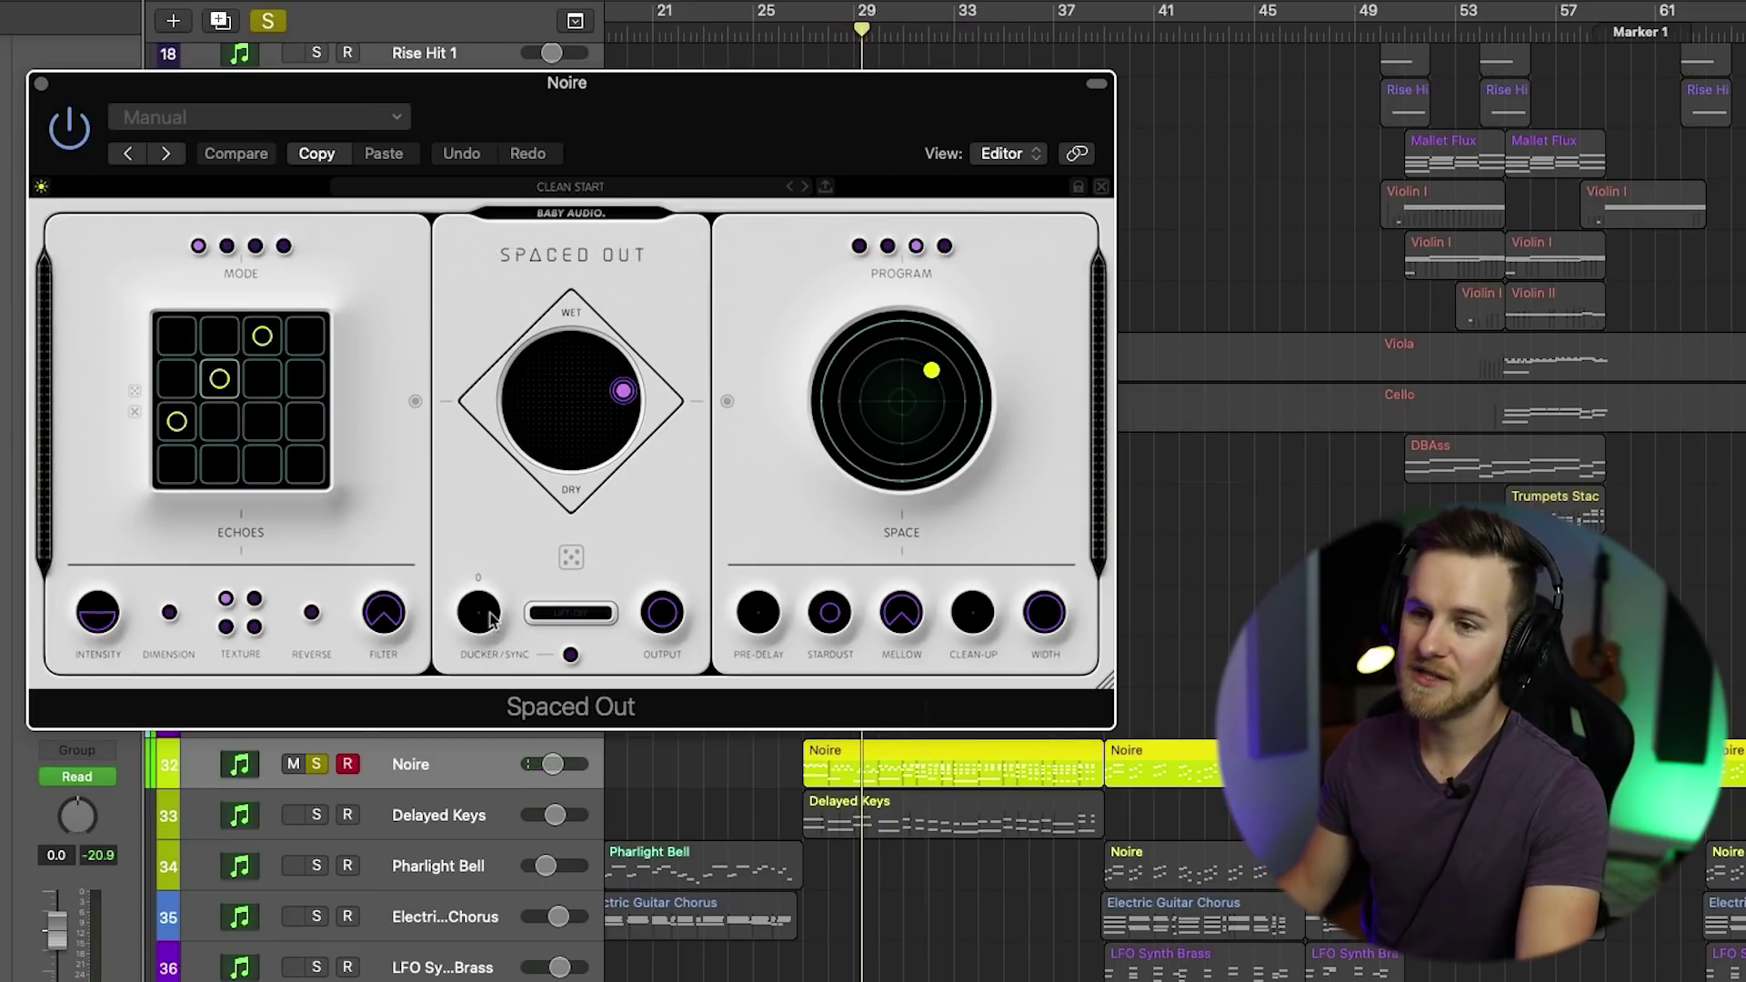
pyautogui.moveTo(488, 593); pyautogui.dragTo(483, 568)
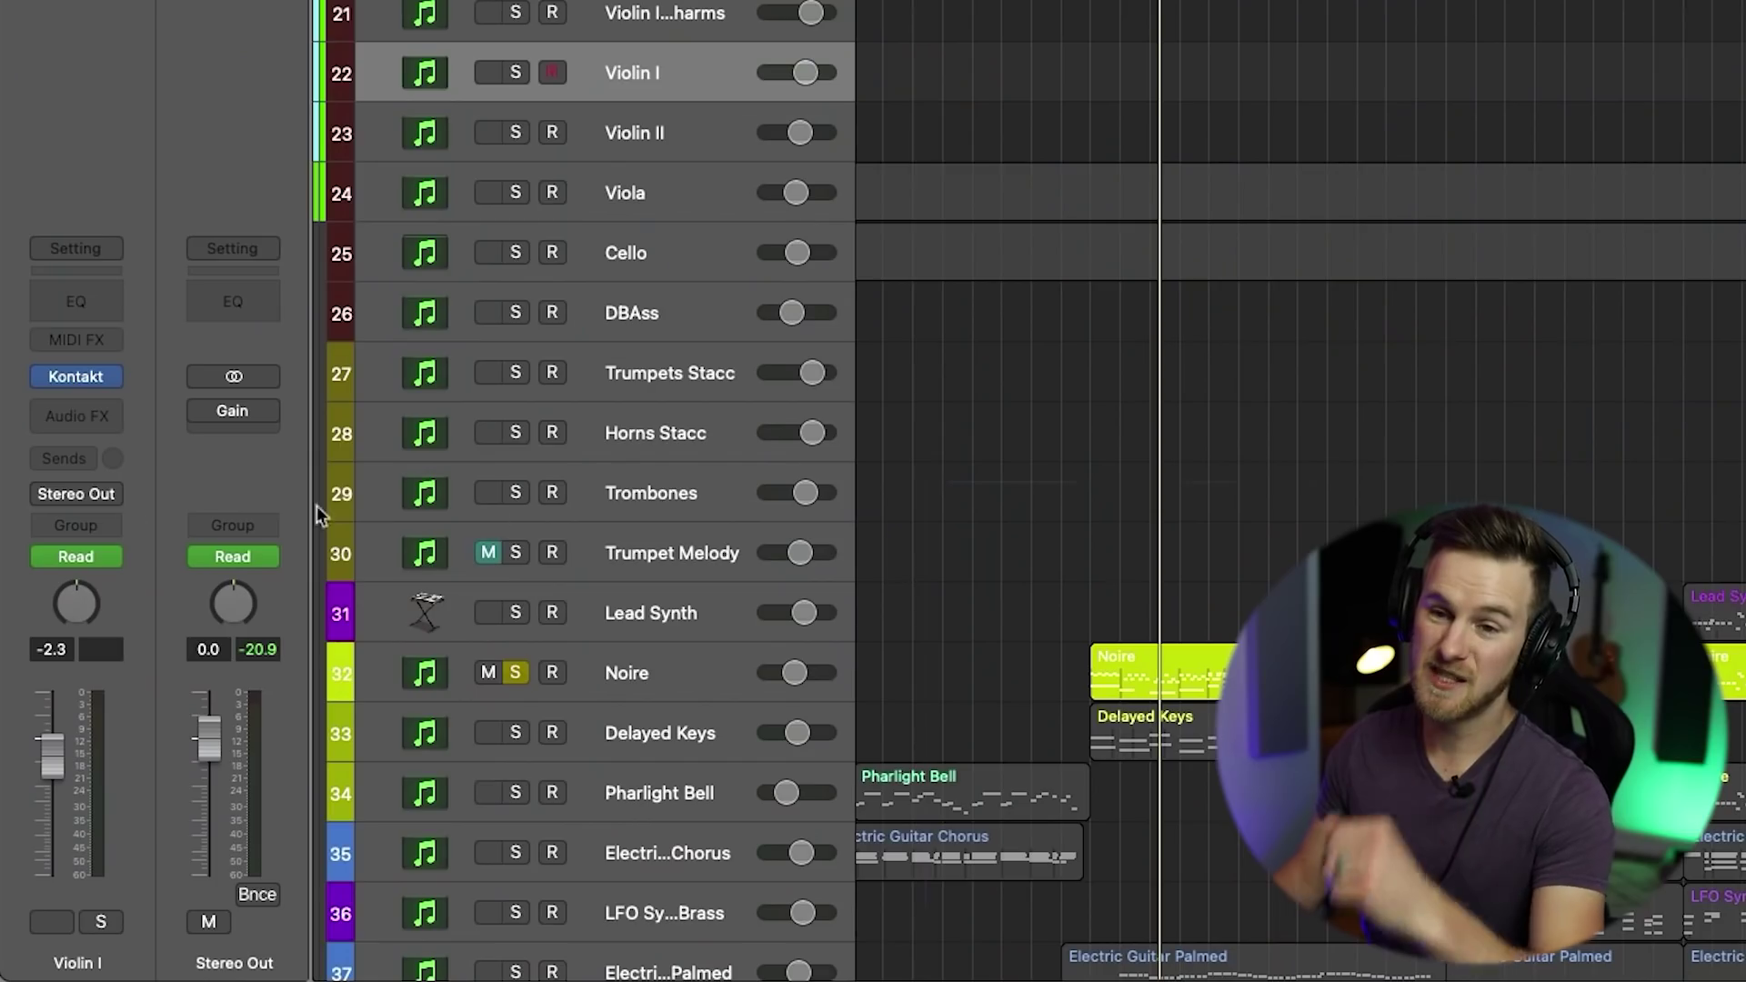
# Step: Insert BABY Audio's Super VHS in stereo on Violin I, then open the Mixer and select Lead Synth
pyautogui.click(76, 410)
pyautogui.moveTo(109, 954)
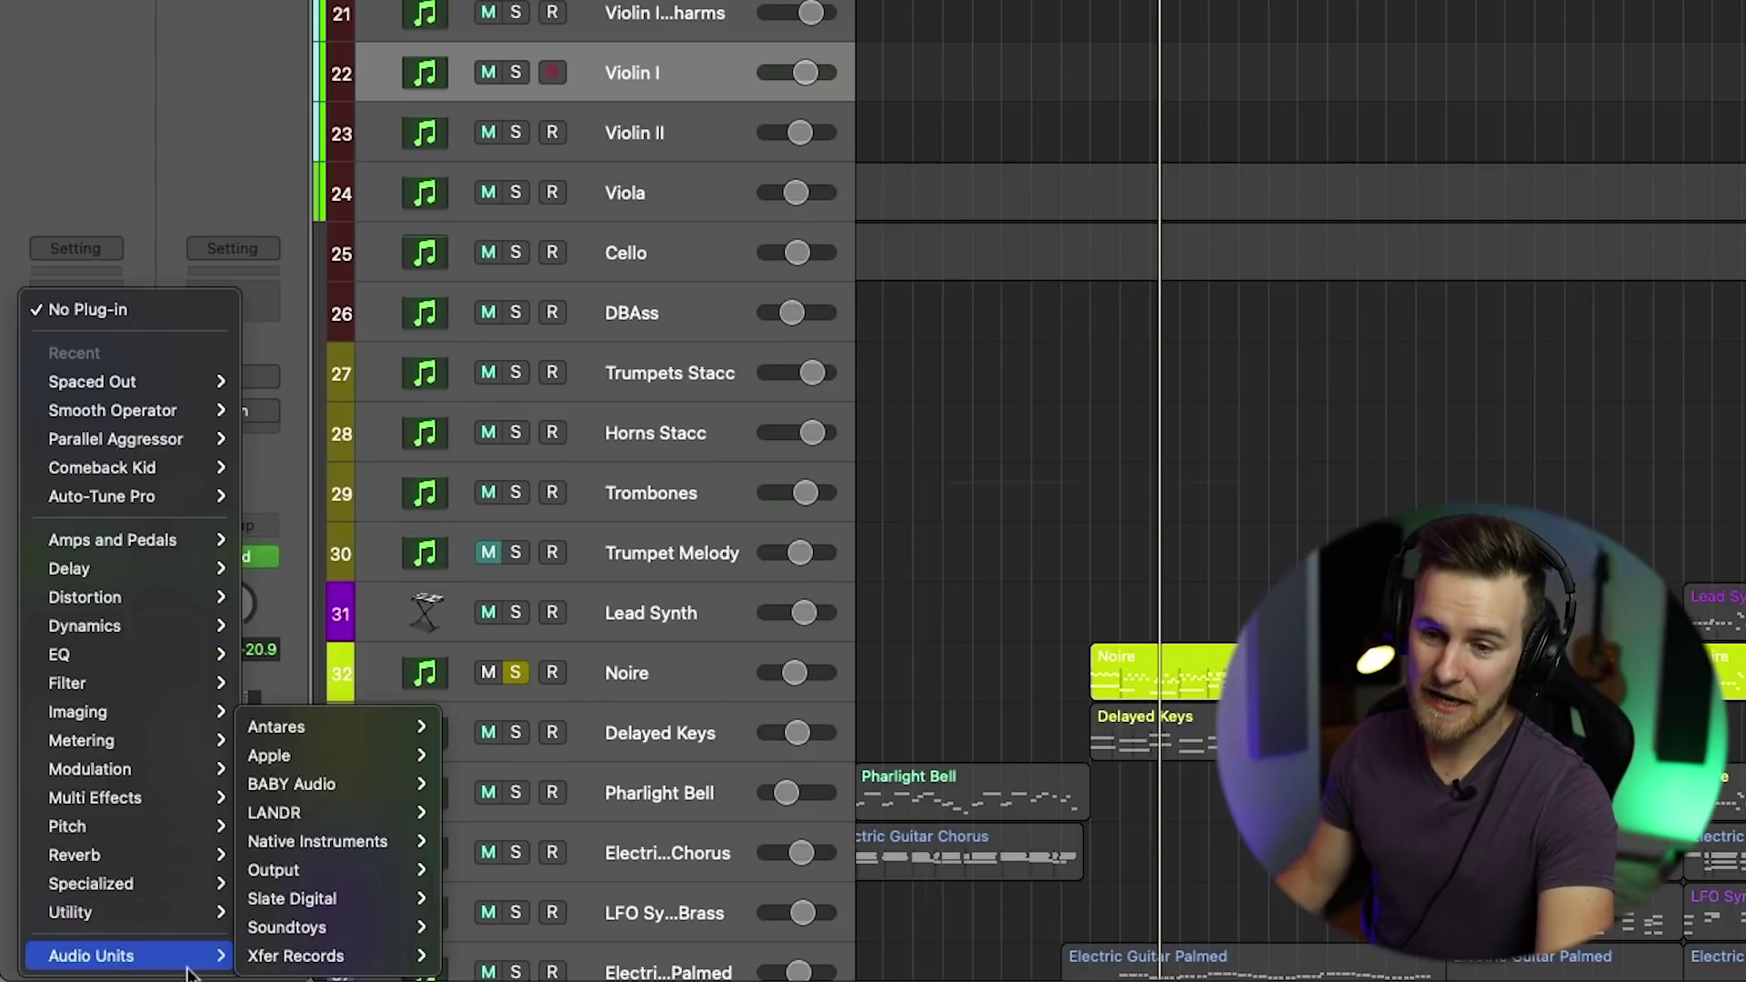
pyautogui.moveTo(320, 787)
pyautogui.moveTo(575, 932)
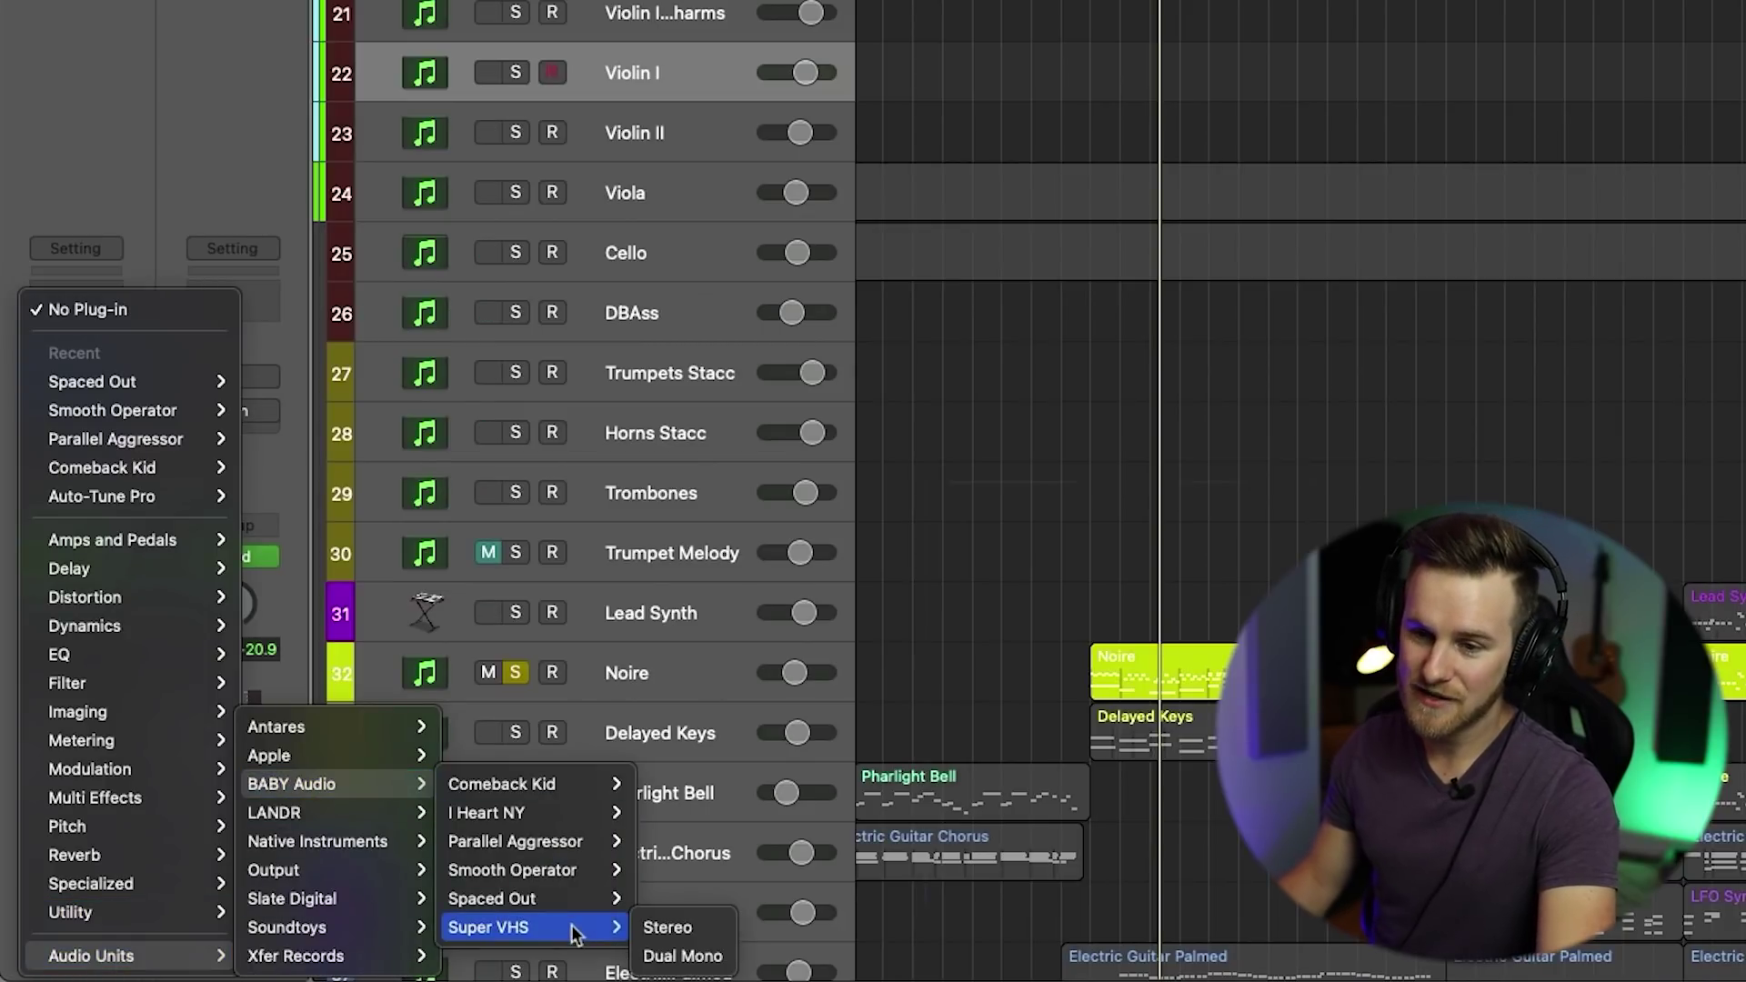
pyautogui.click(664, 927)
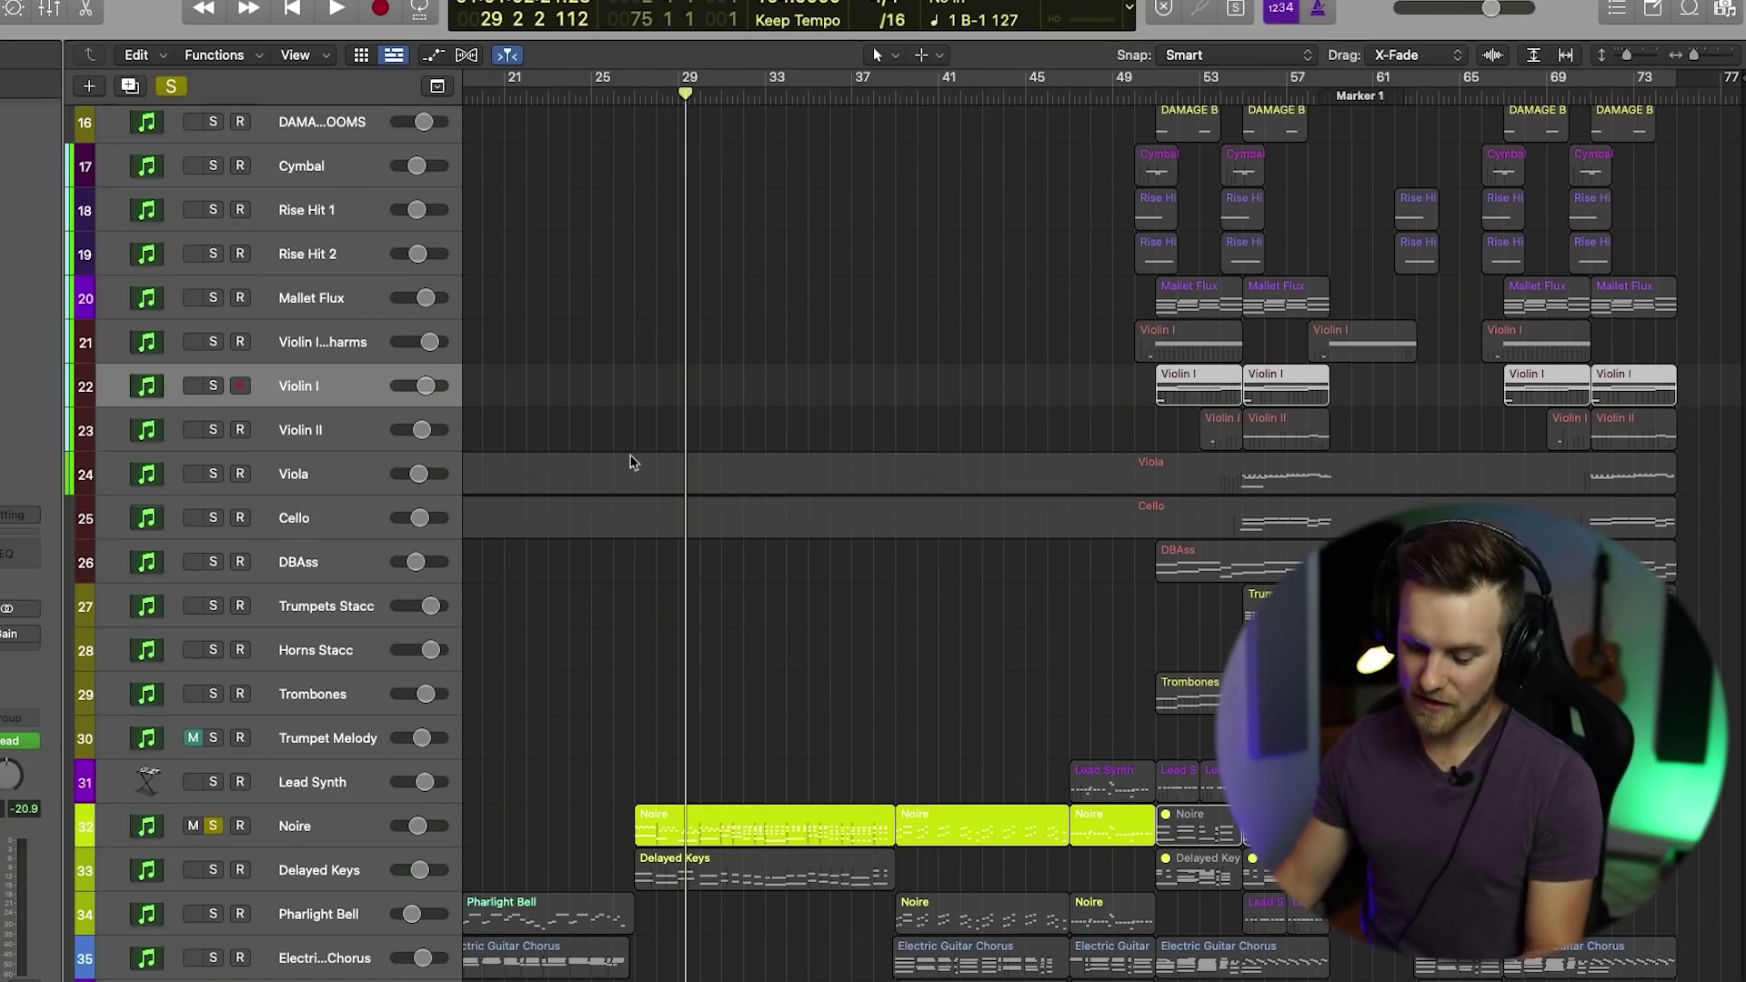
pyautogui.press('x')
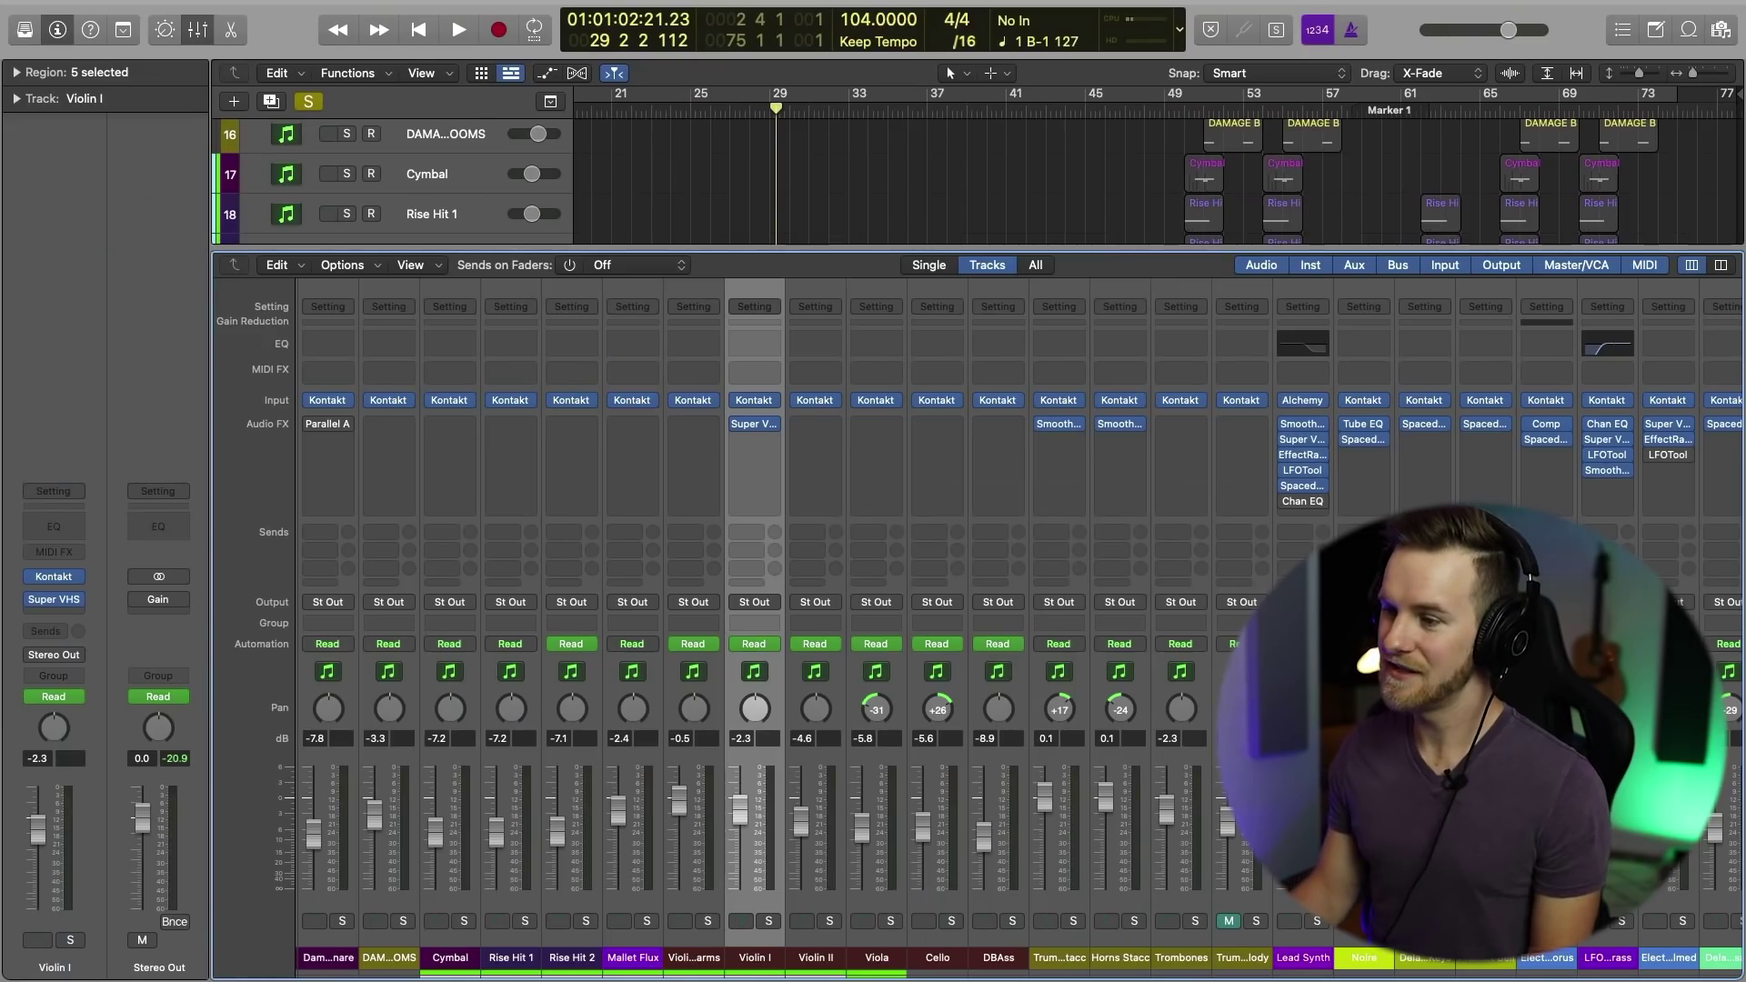
pyautogui.click(1302, 382)
# Step: Close the Mixer with X, leaving Lead Synth selected in the arrangement
pyautogui.press('x')
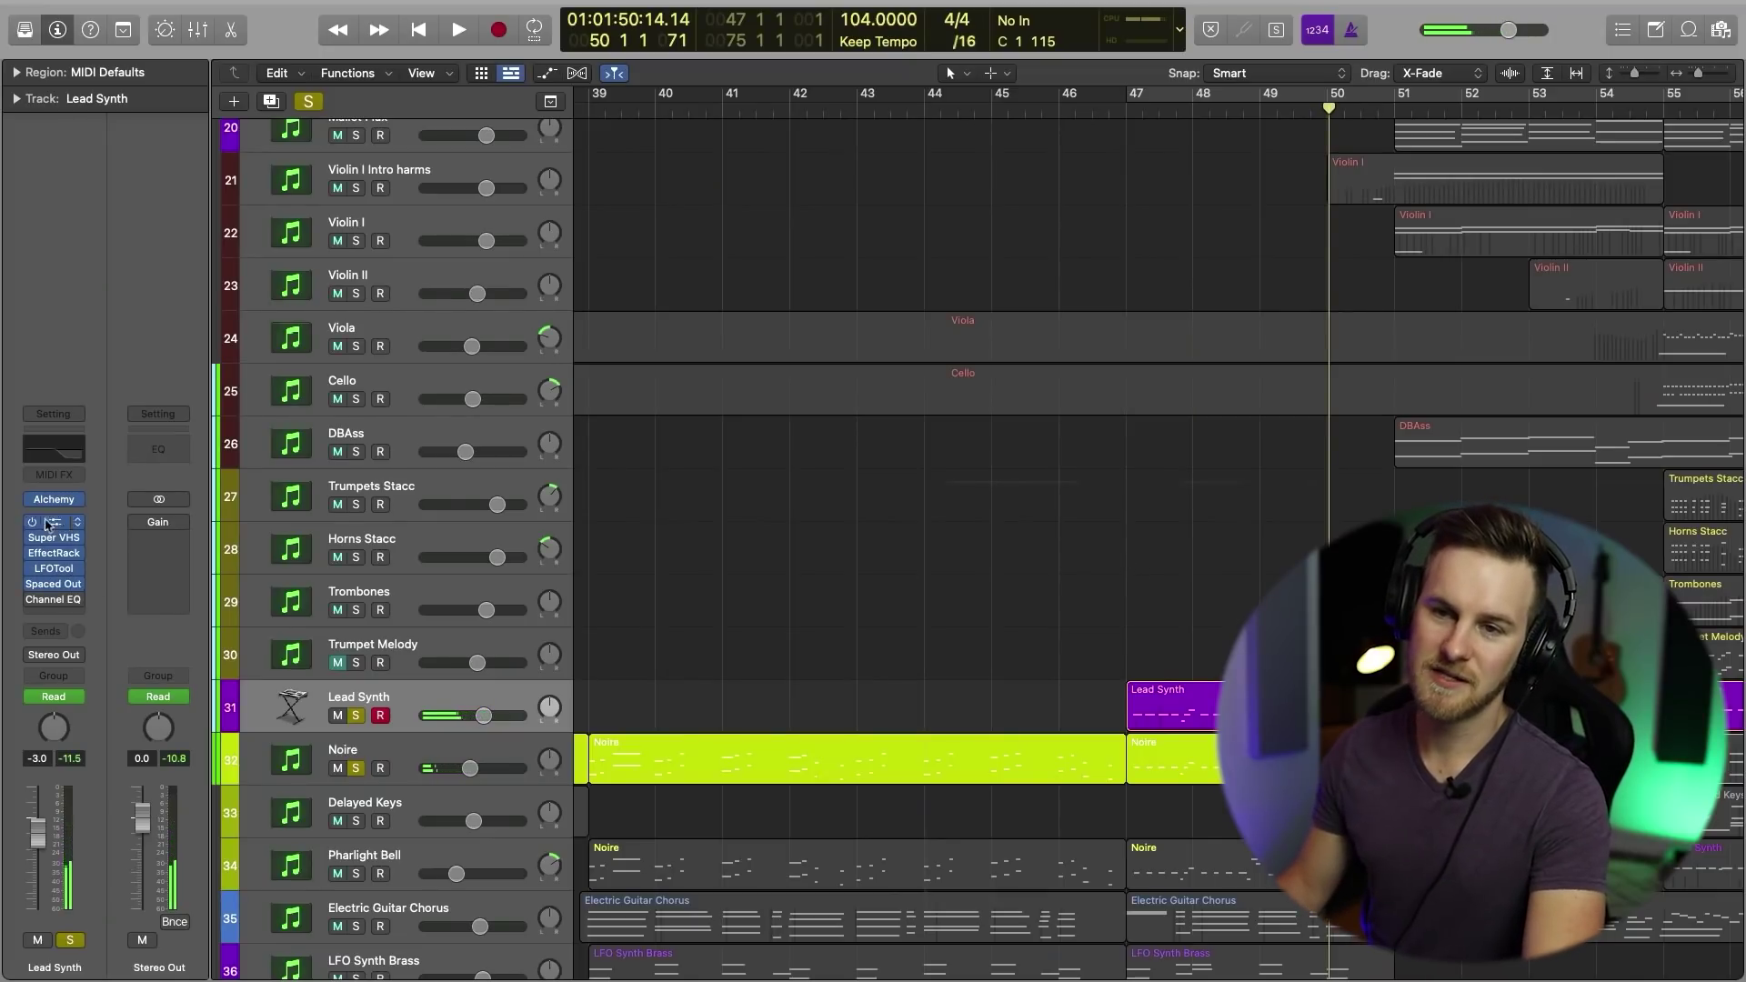
# Step: Glance at Lead Synth's Smooth Operator, then return the playhead to bar 47
pyautogui.click(52, 525)
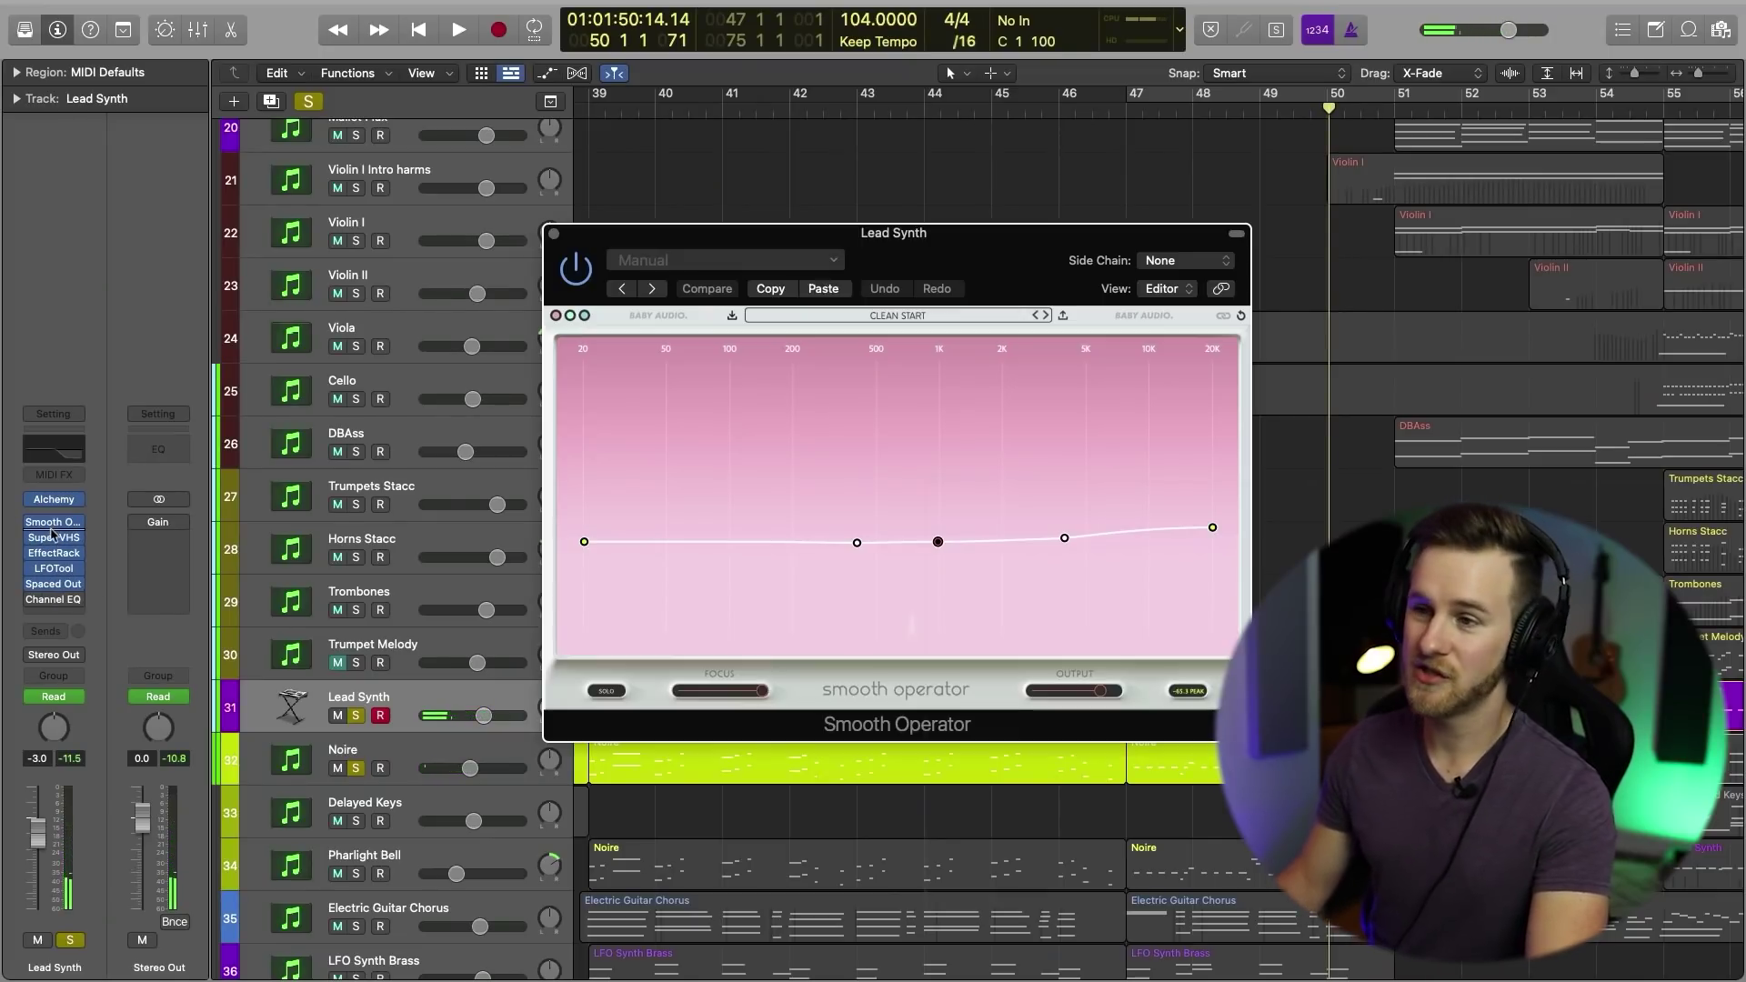
pyautogui.click(555, 235)
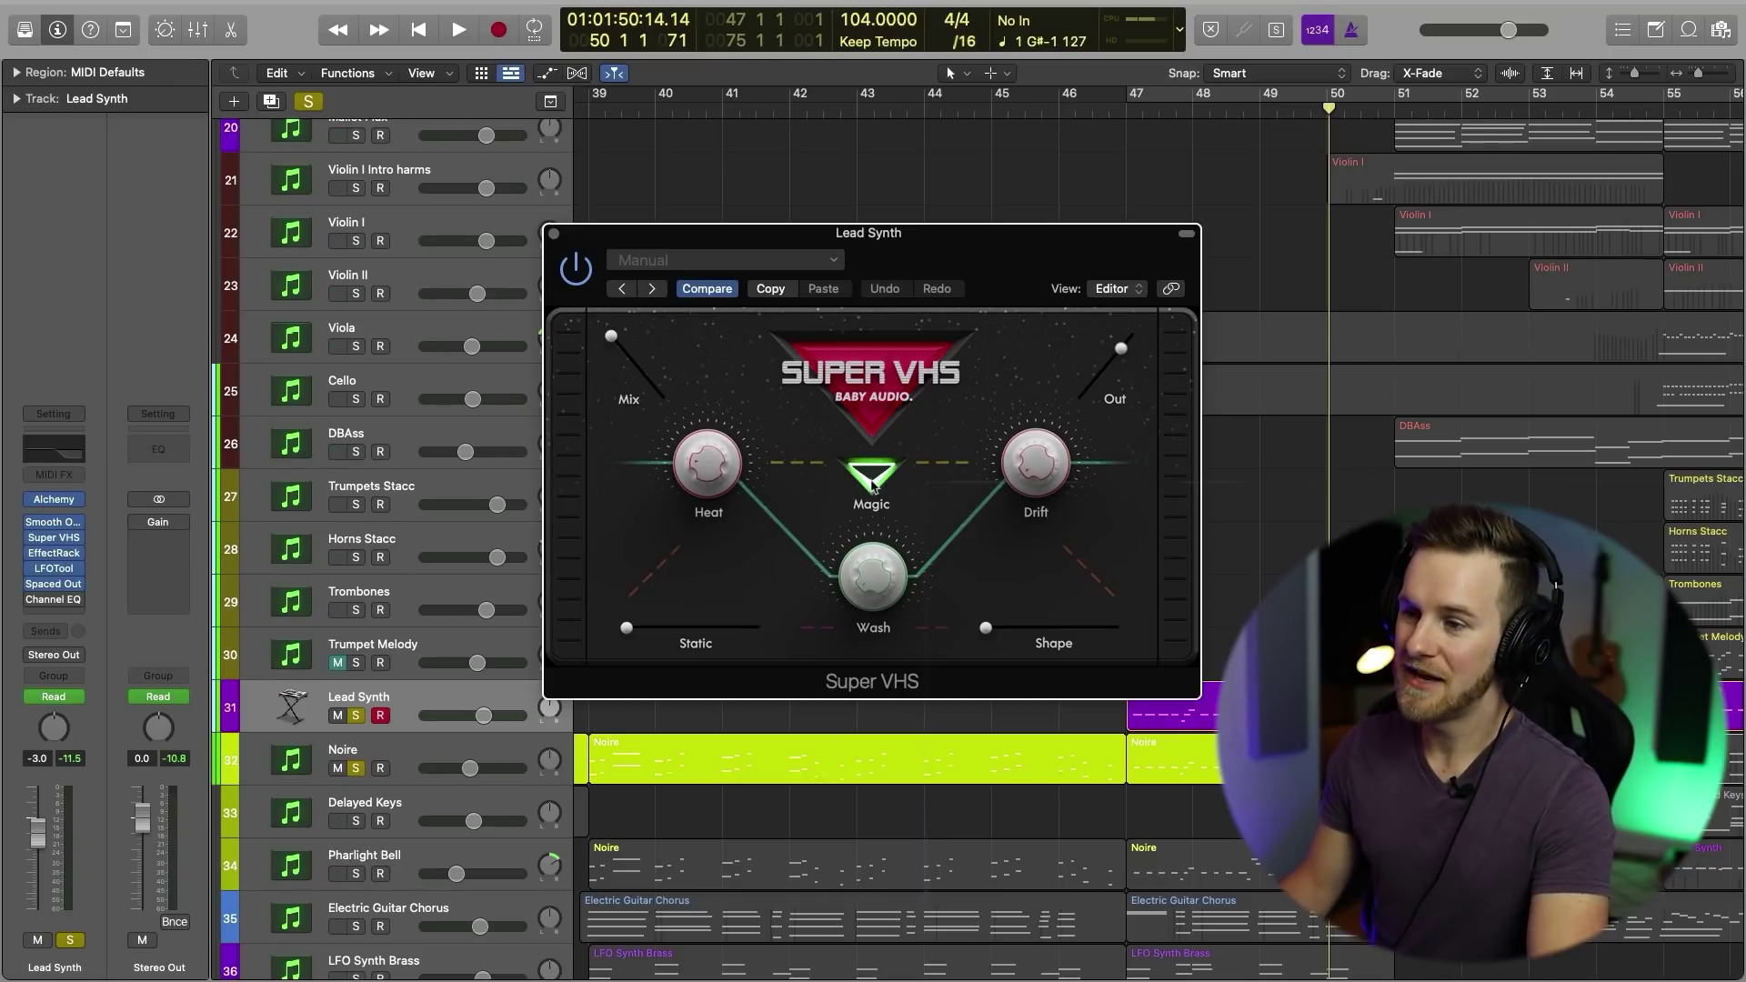
pyautogui.click(1151, 97)
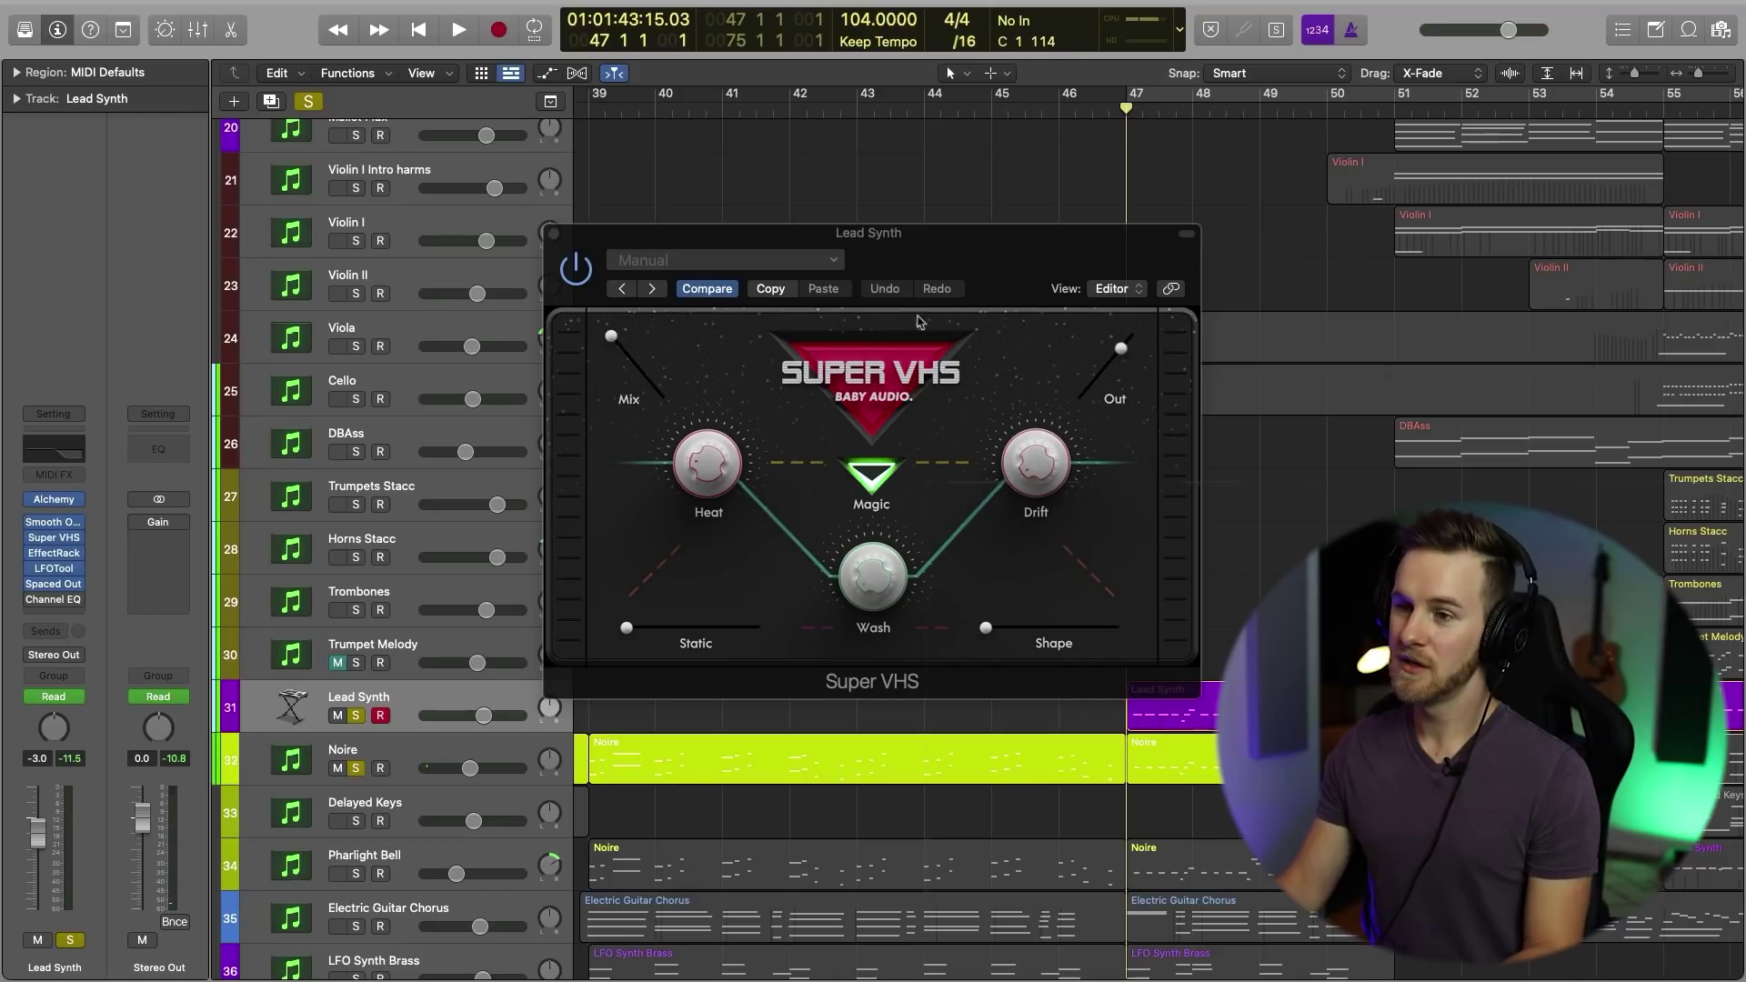
# Step: Audition the lead synth through Super VHS twice from bar 47
pyautogui.click(576, 293)
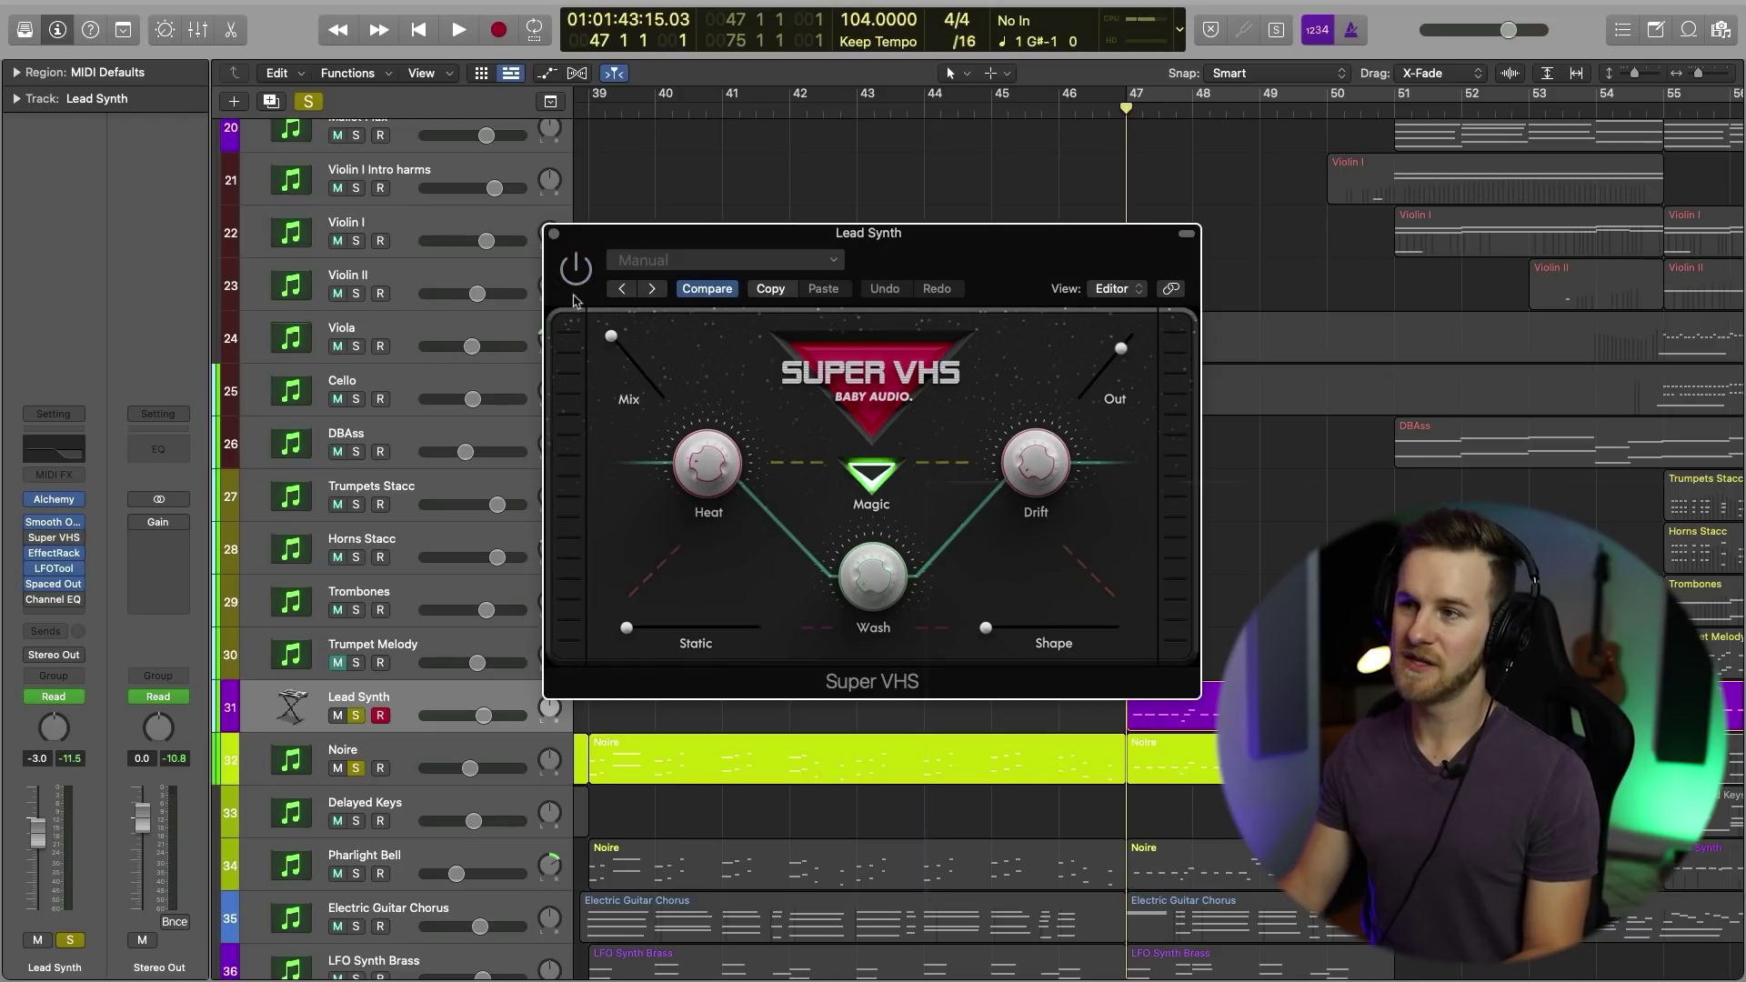
pyautogui.press('space')
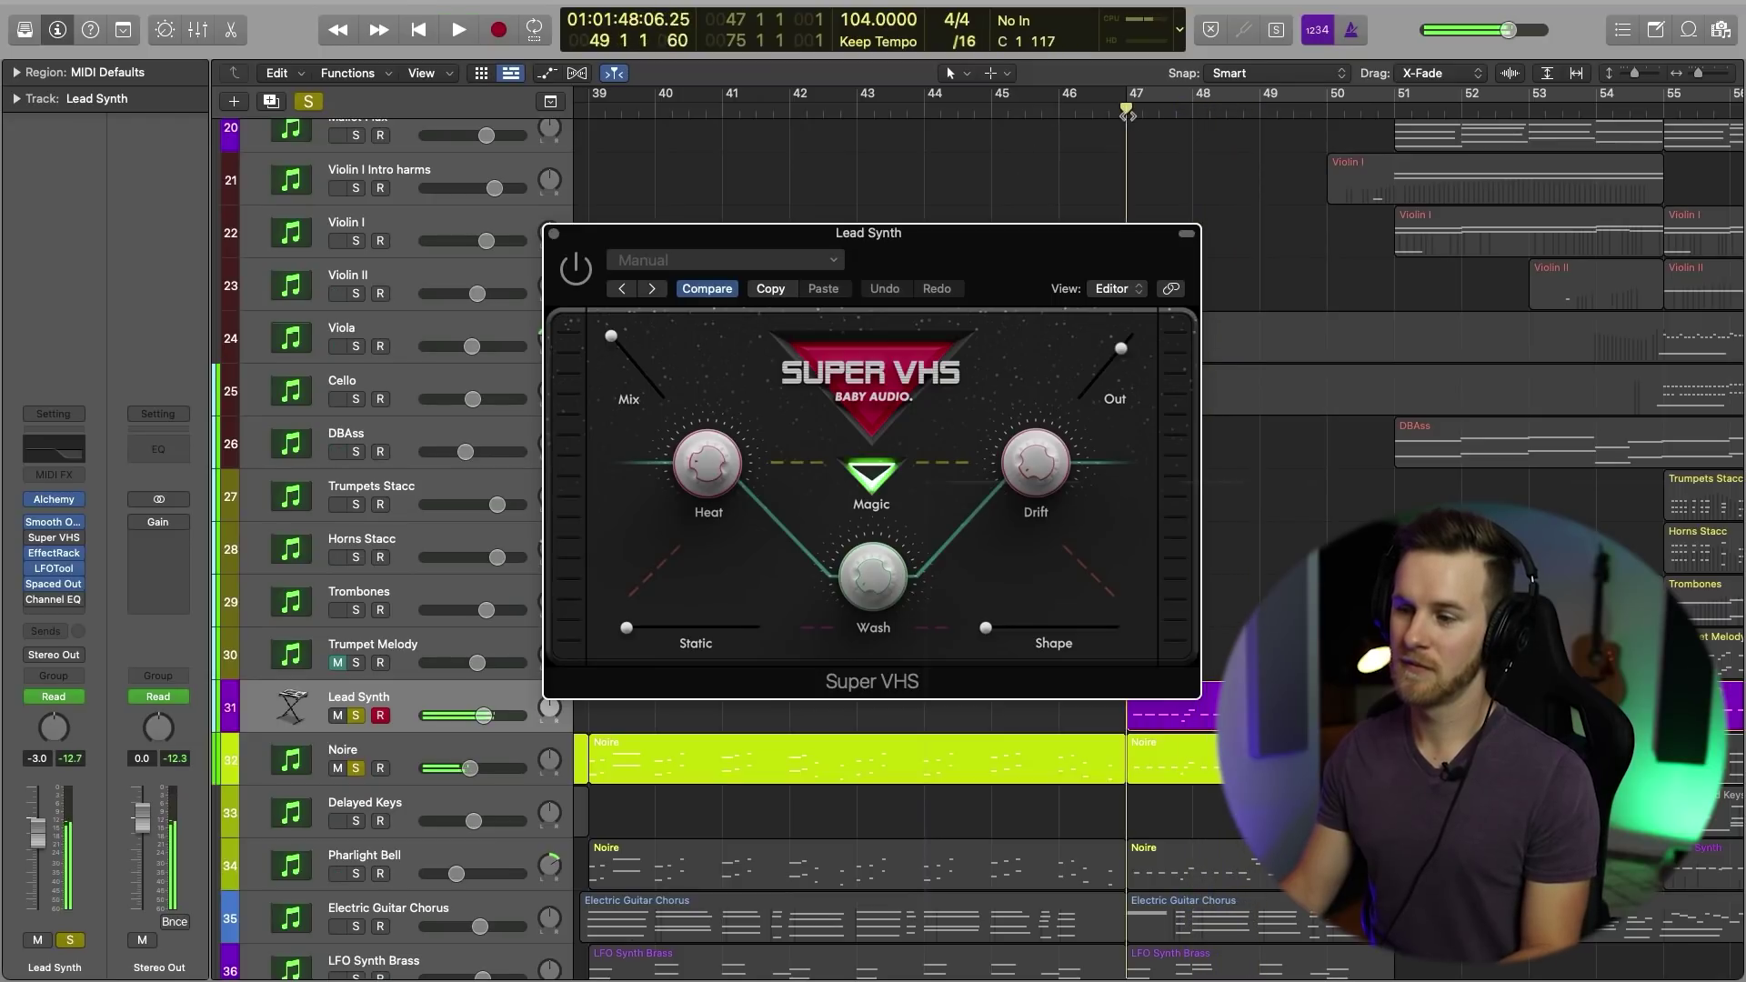
pyautogui.press('space')
pyautogui.click(569, 277)
pyautogui.press('space')
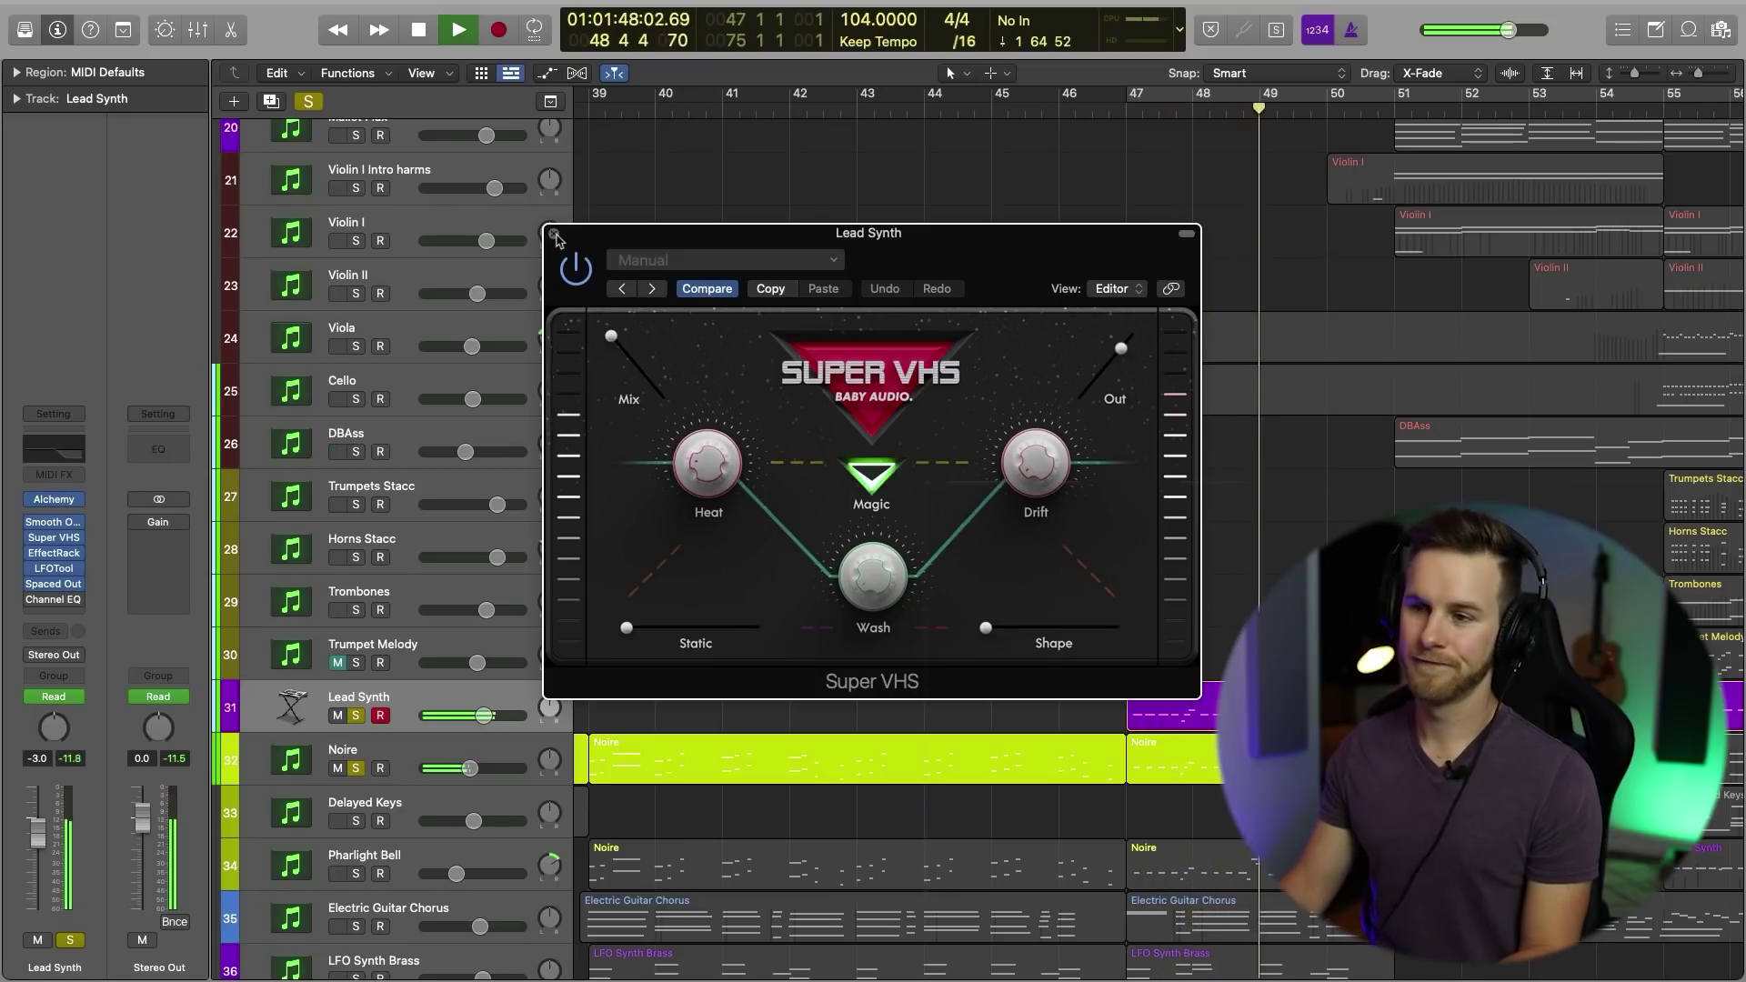
pyautogui.press('space')
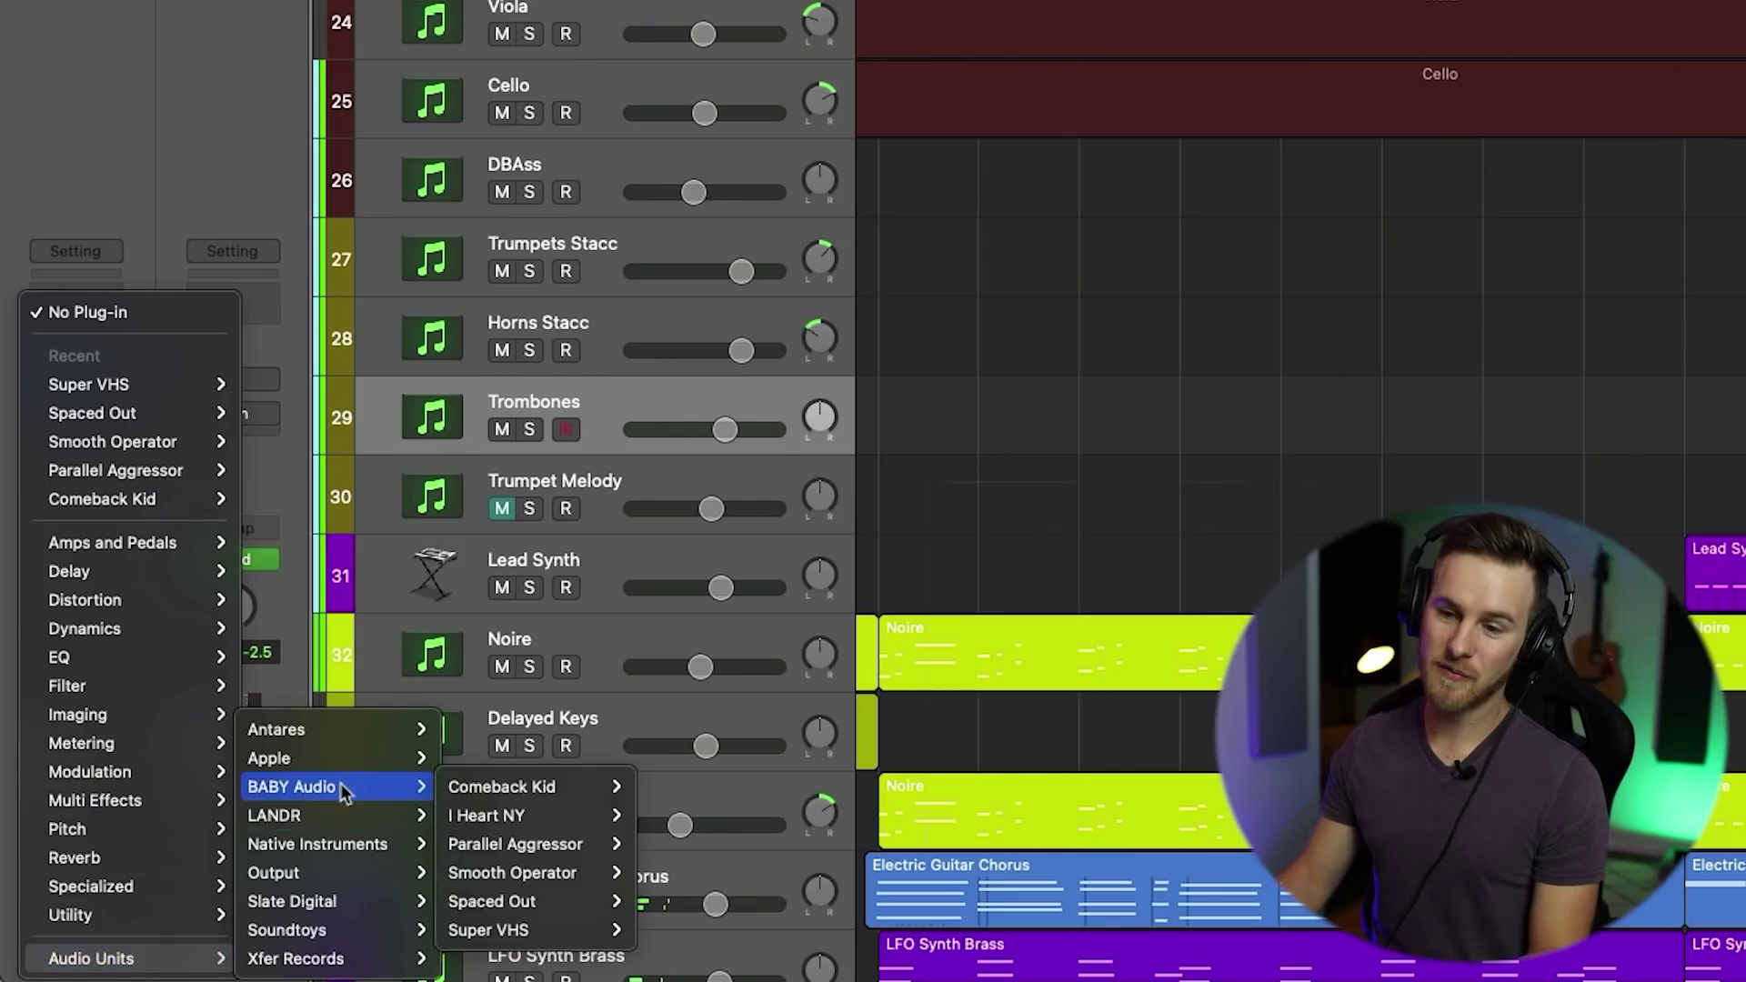
# Step: Browse Audio Units past BABY Audio and LANDR to Native Instruments' Driver effect
pyautogui.moveTo(502, 789)
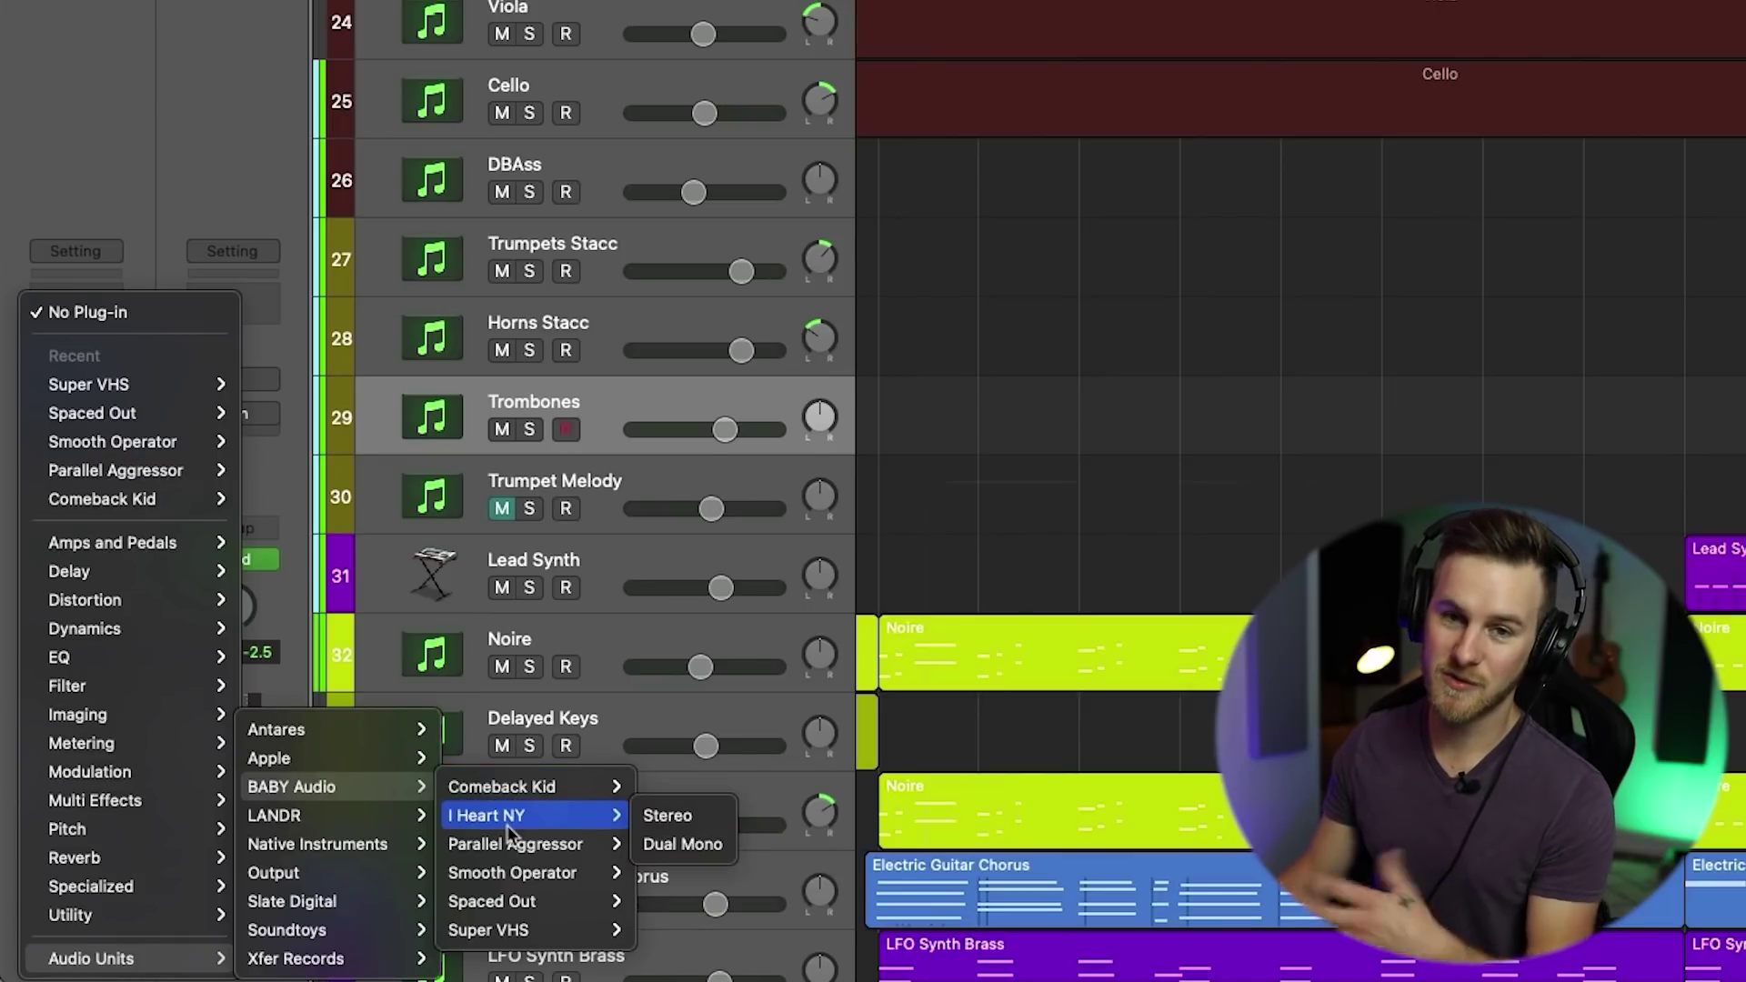
pyautogui.moveTo(531, 852)
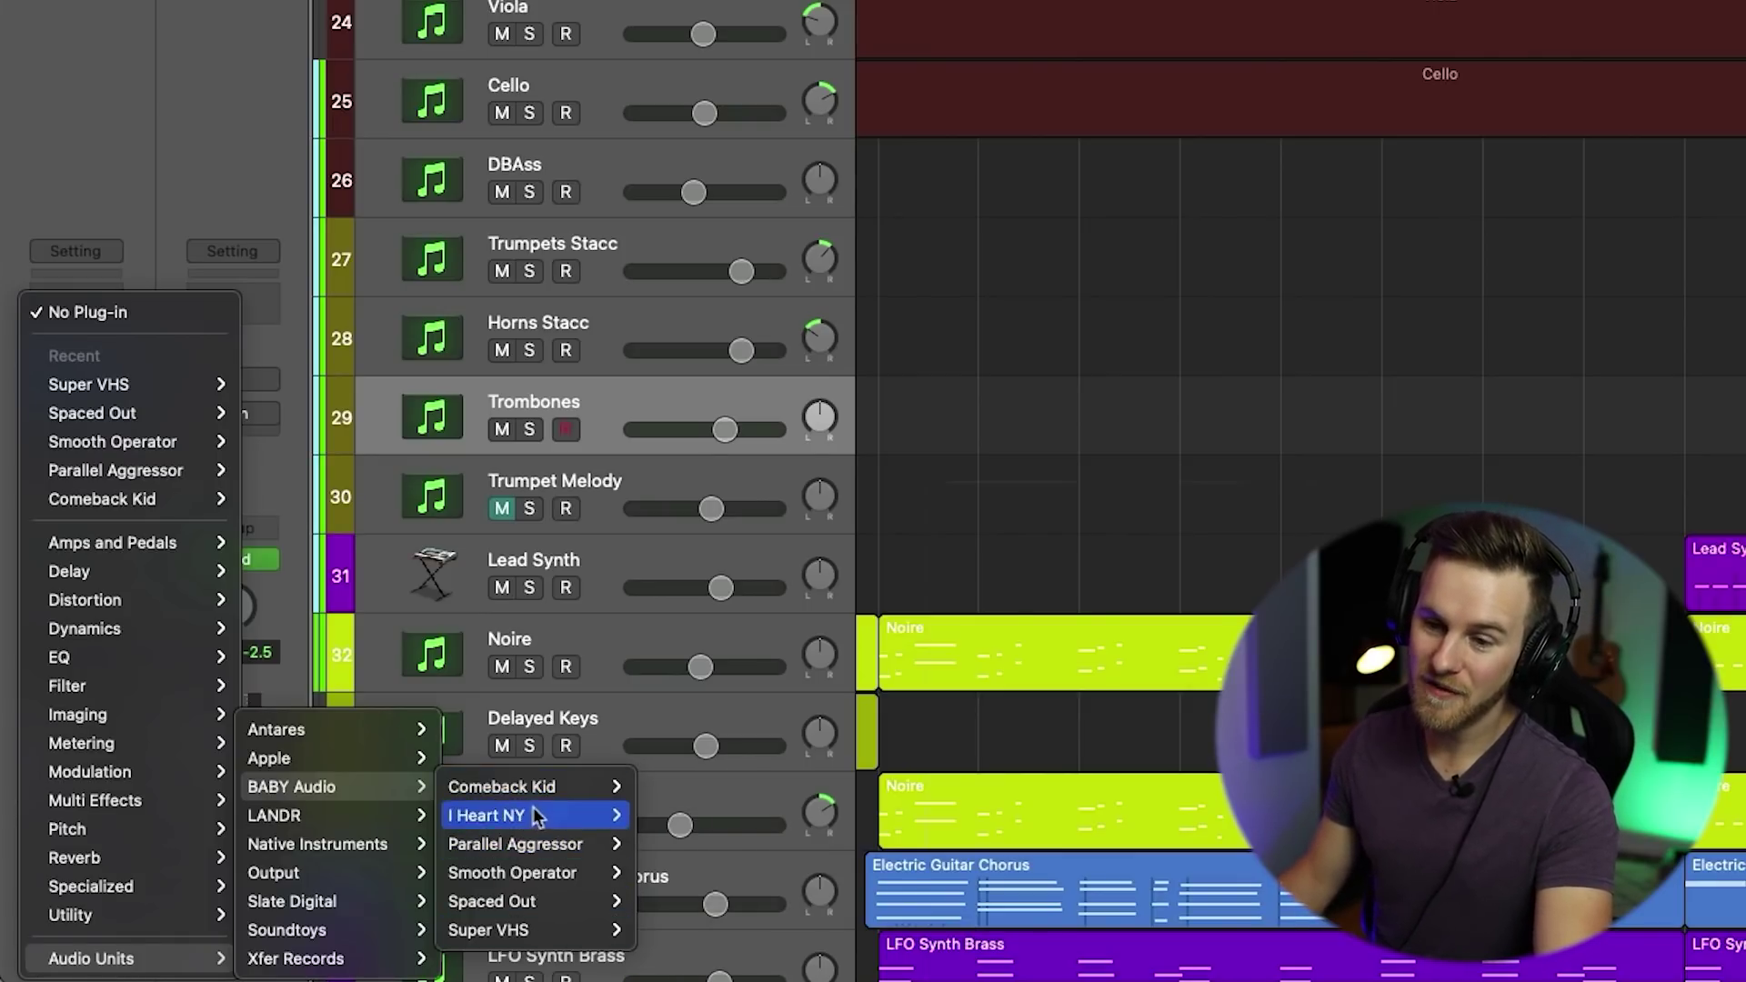
pyautogui.moveTo(300, 816)
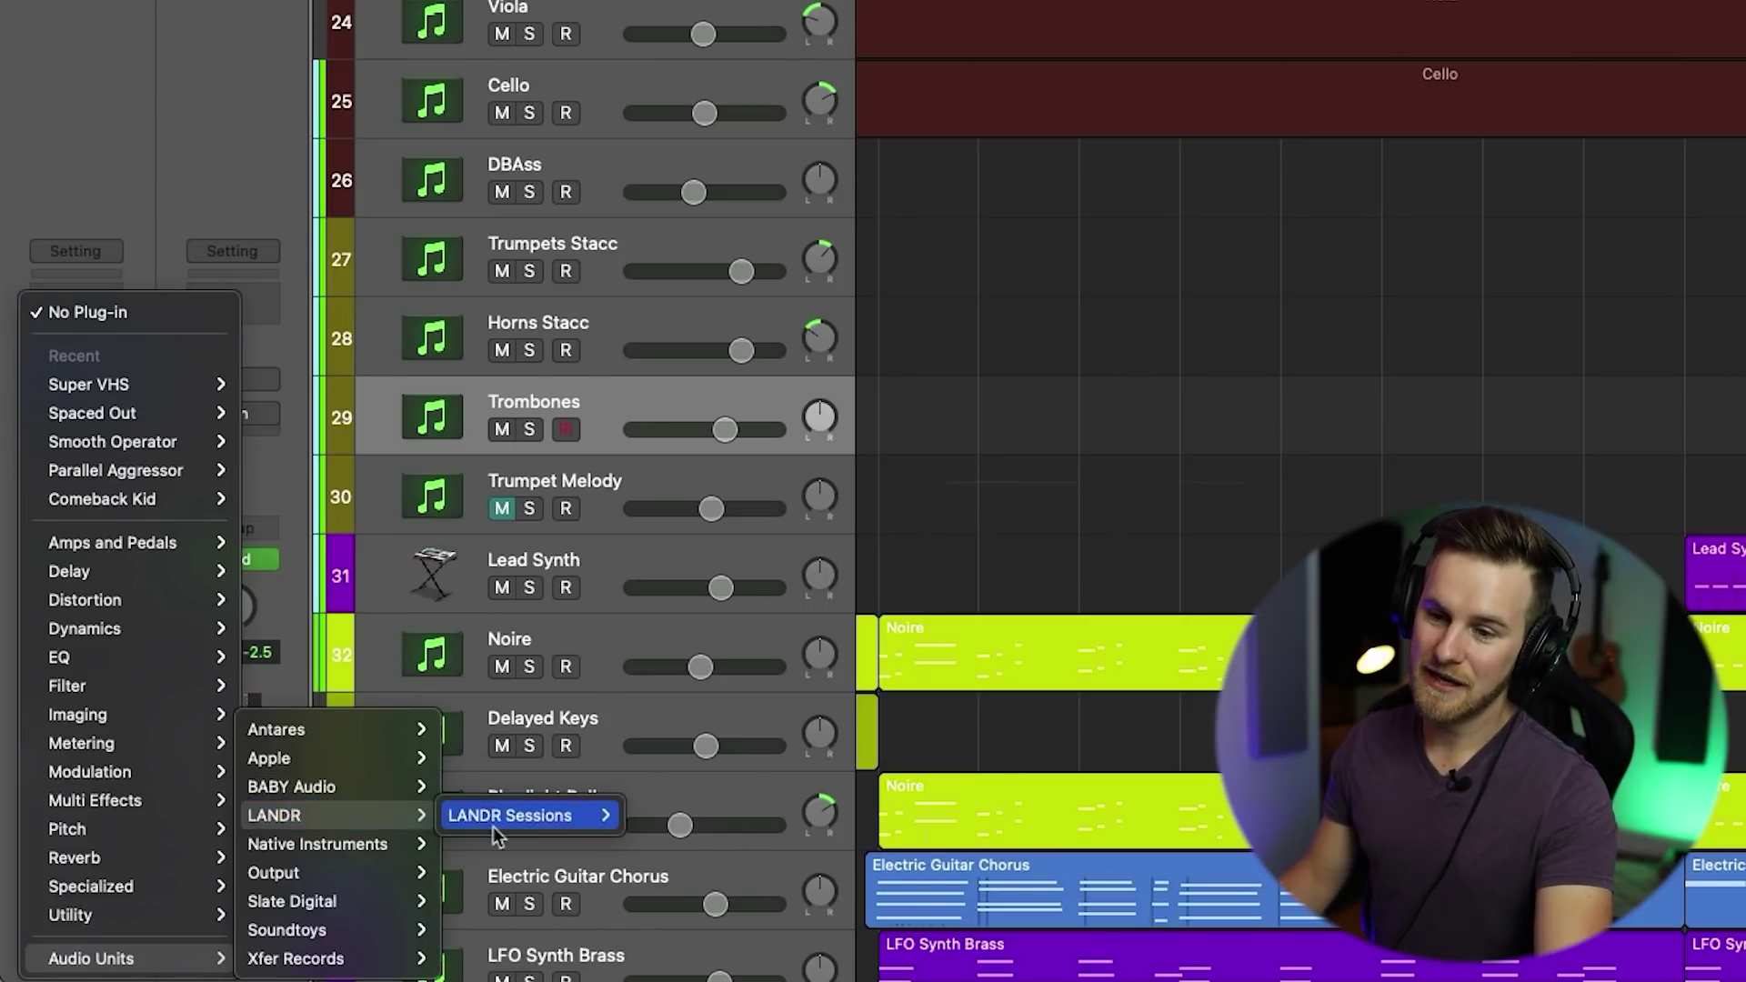
pyautogui.moveTo(369, 853)
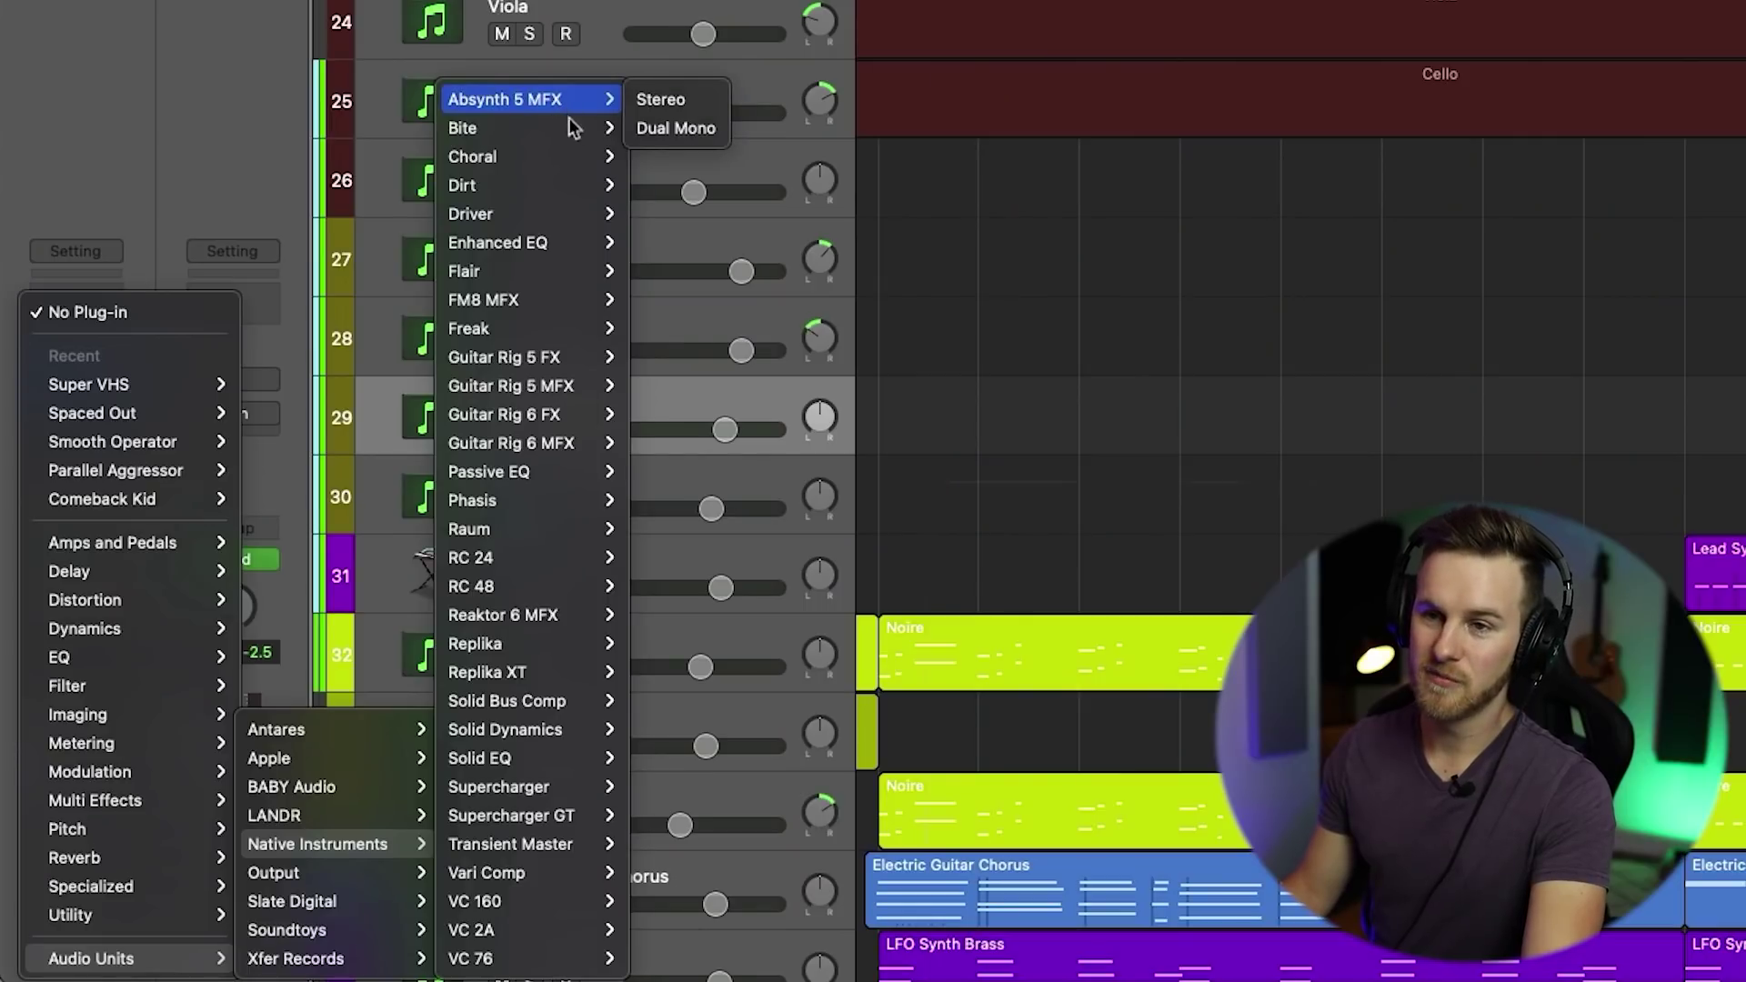
pyautogui.moveTo(572, 139)
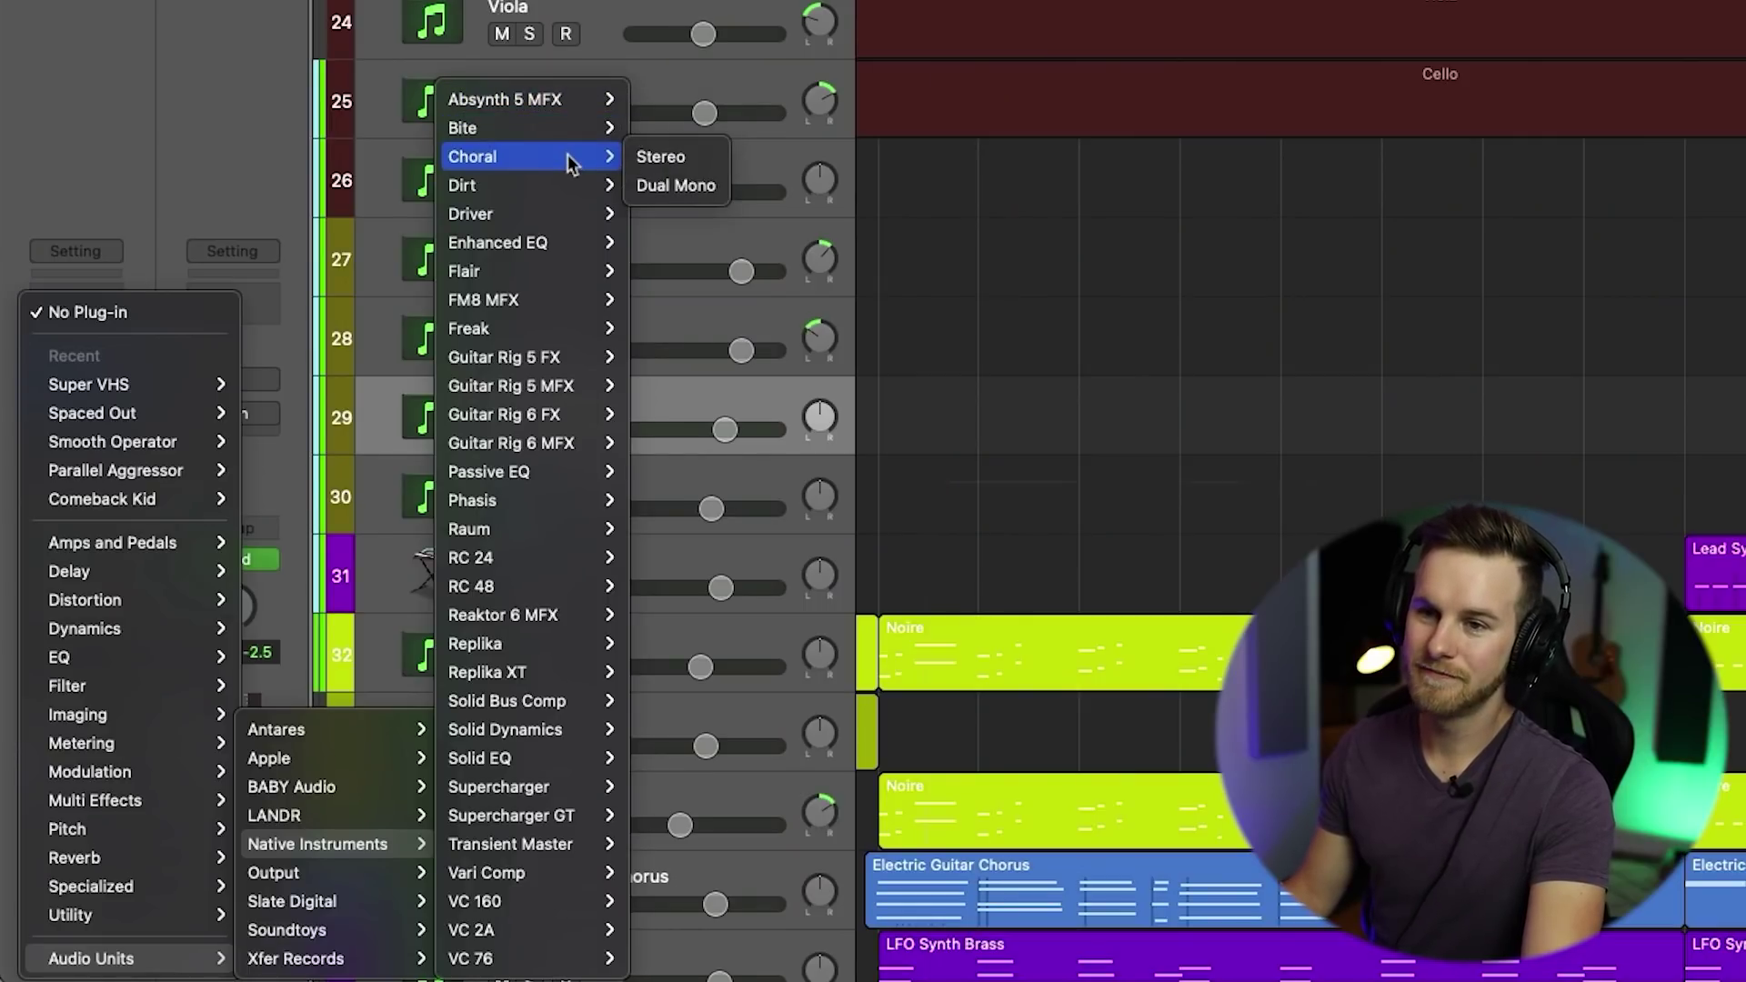
# Step: Try Driver on Trombones, then insert Enhanced EQ in stereo instead
pyautogui.click(558, 214)
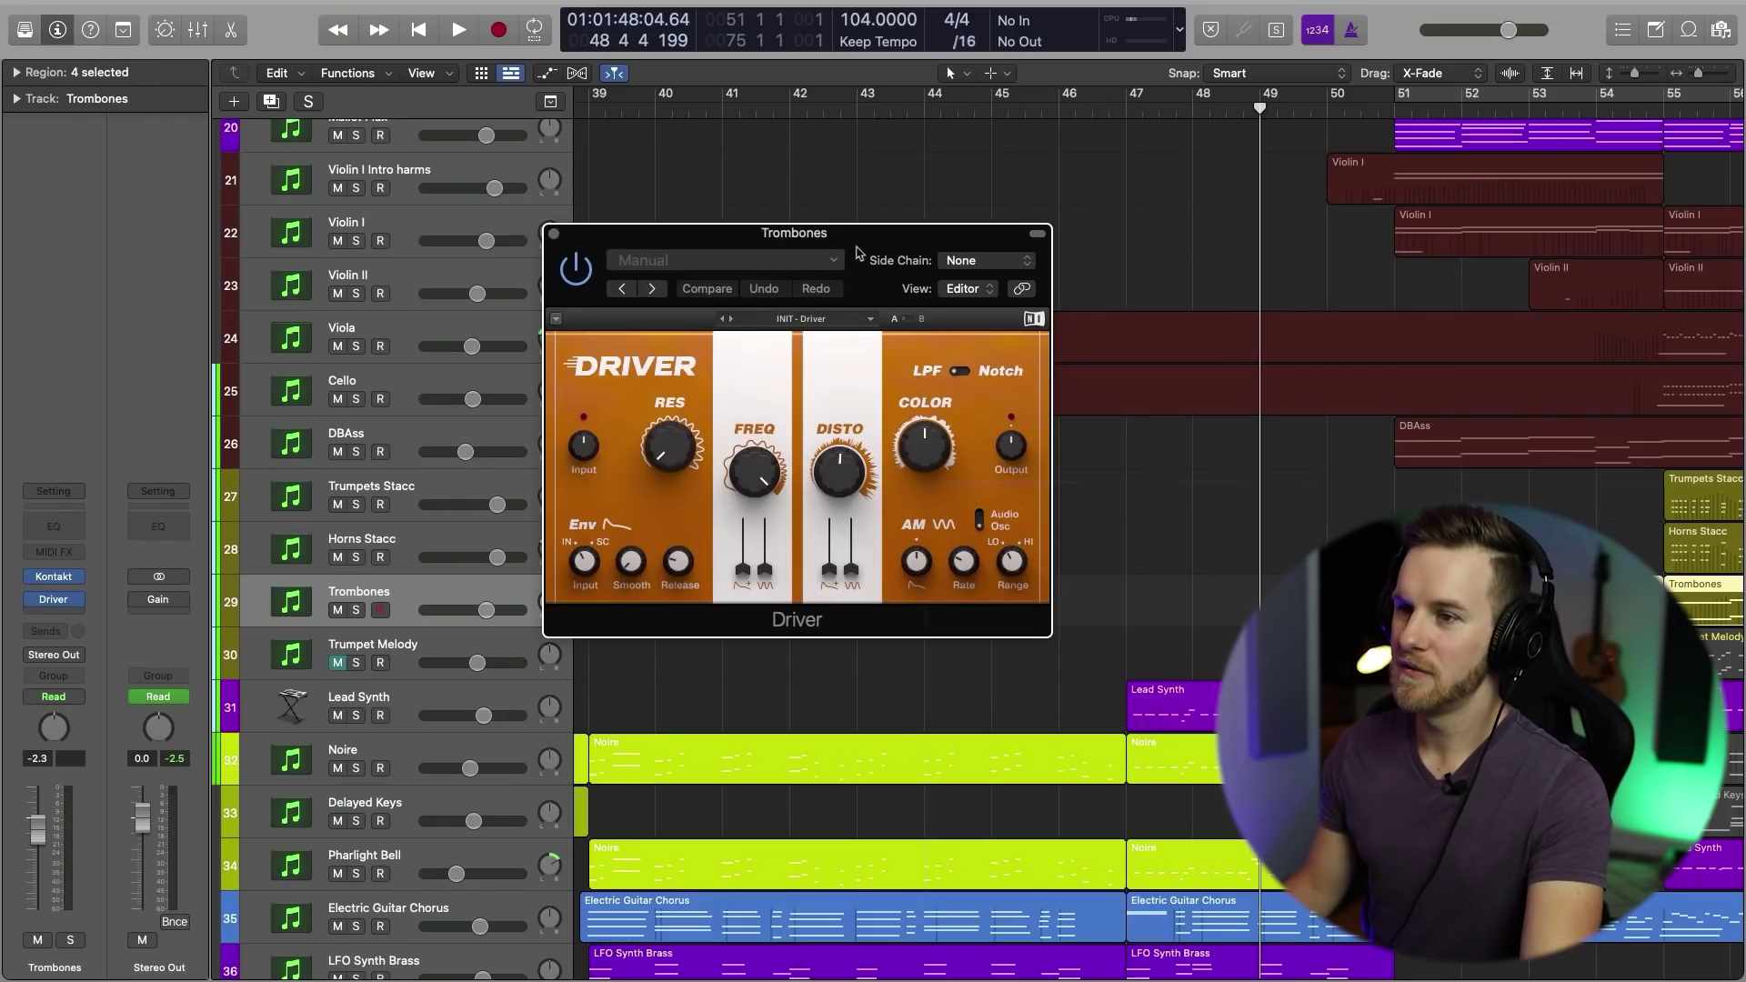
pyautogui.moveTo(855, 252); pyautogui.dragTo(853, 241)
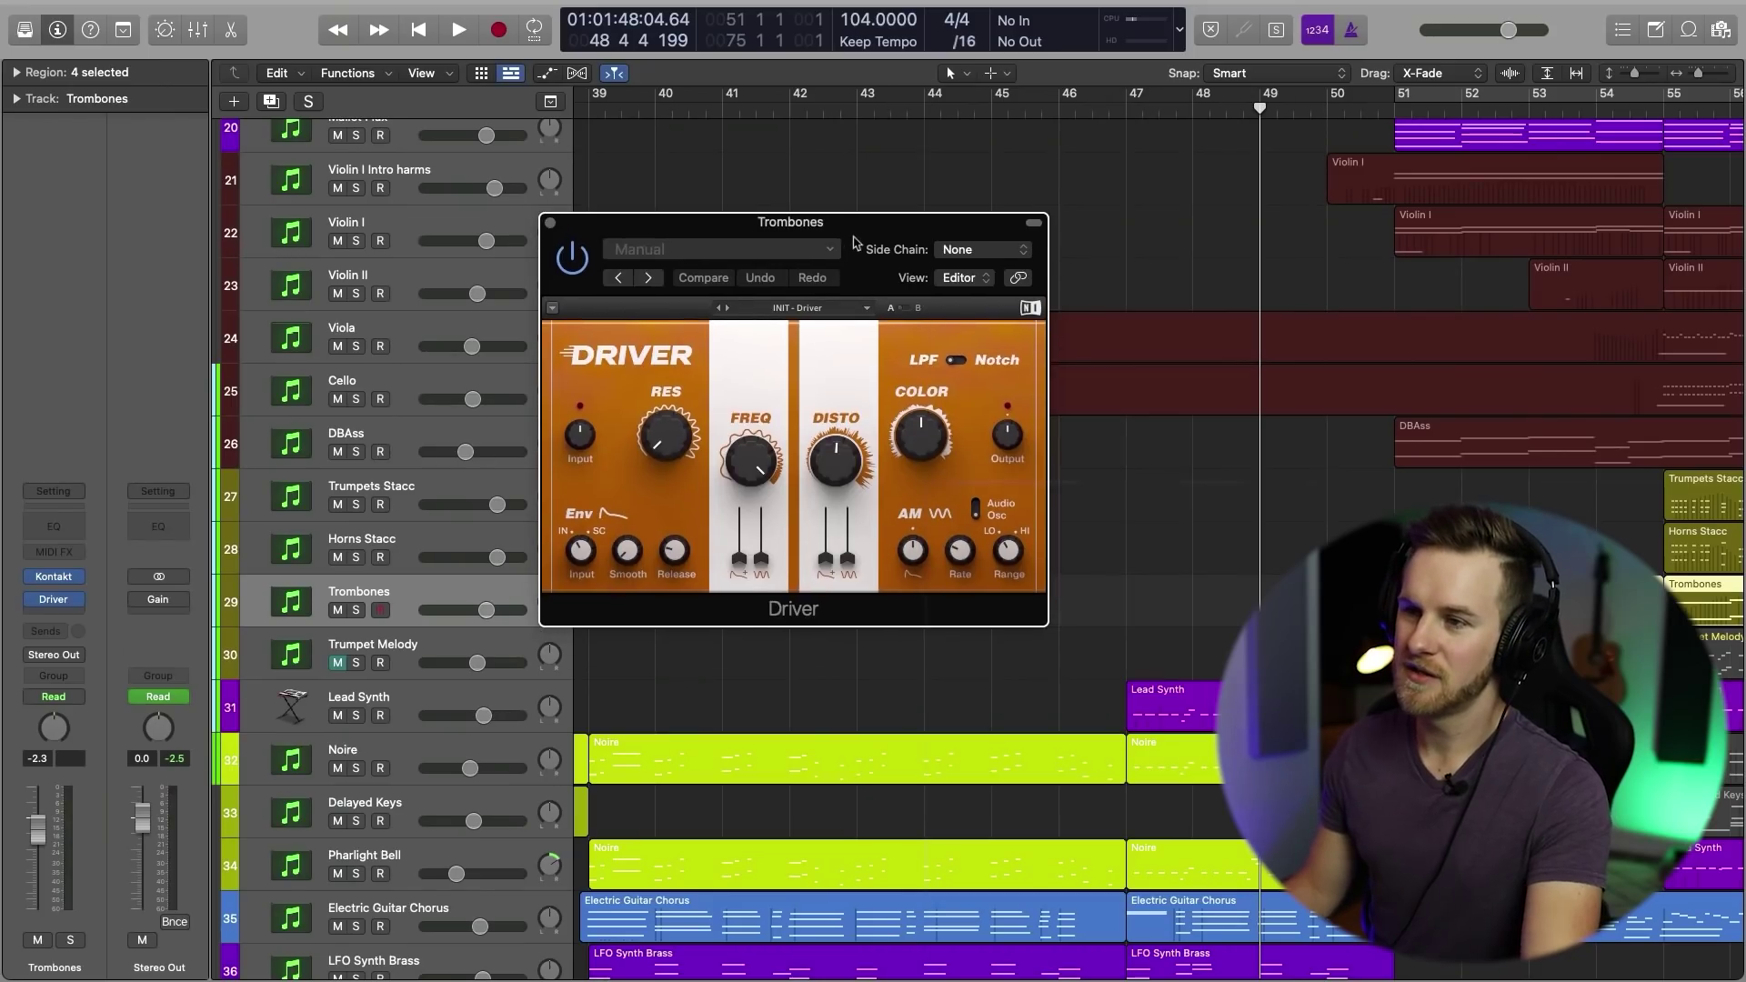
pyautogui.click(550, 222)
pyautogui.click(80, 600)
pyautogui.moveTo(421, 488)
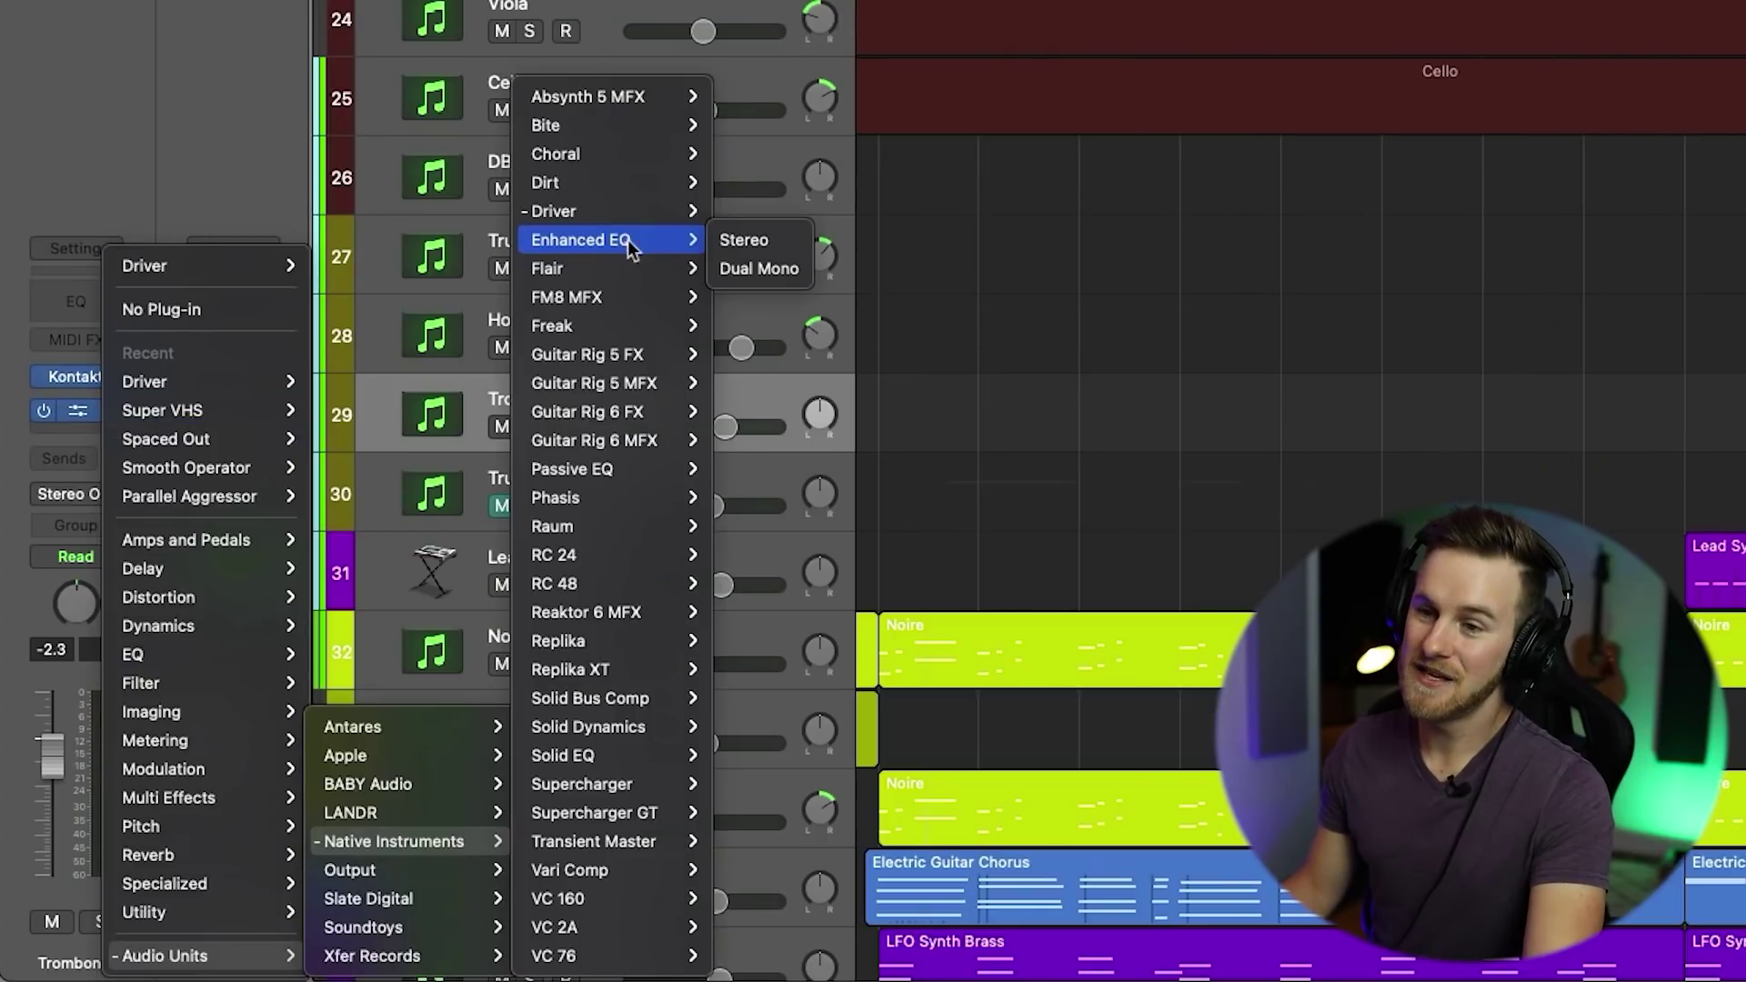
pyautogui.click(720, 243)
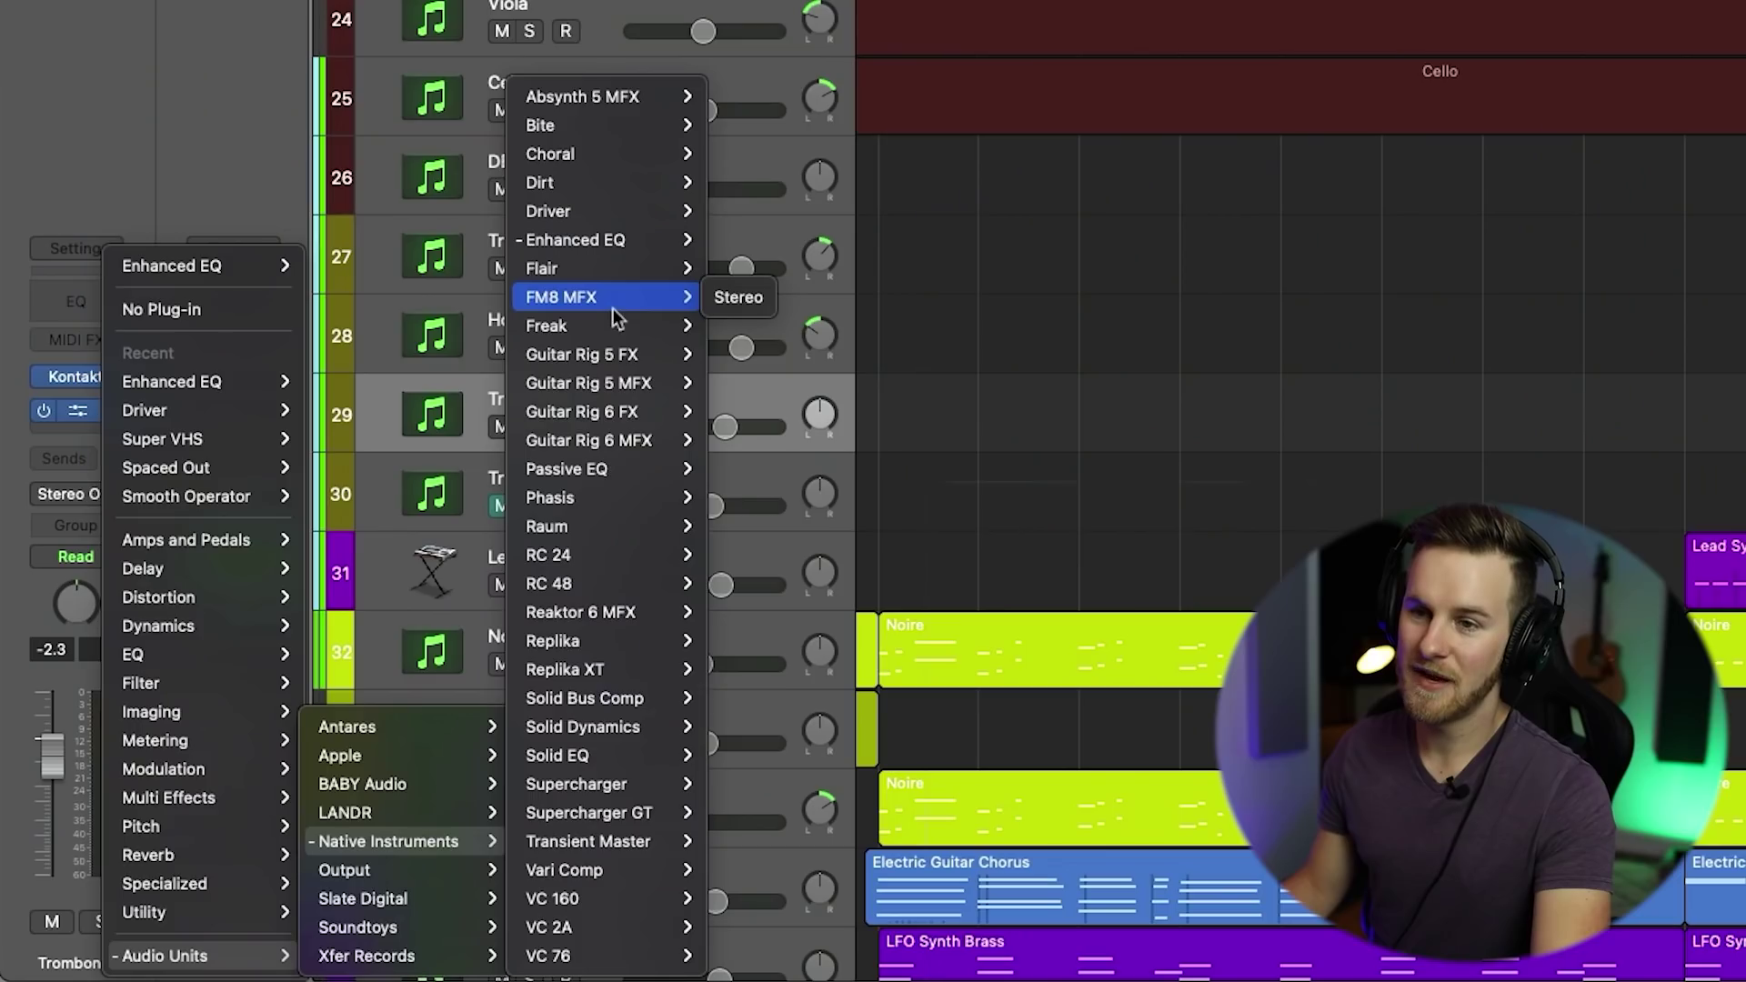
# Step: Add Native Instruments Guitar Rig 6 FX in stereo to Trombones
pyautogui.moveTo(621, 320)
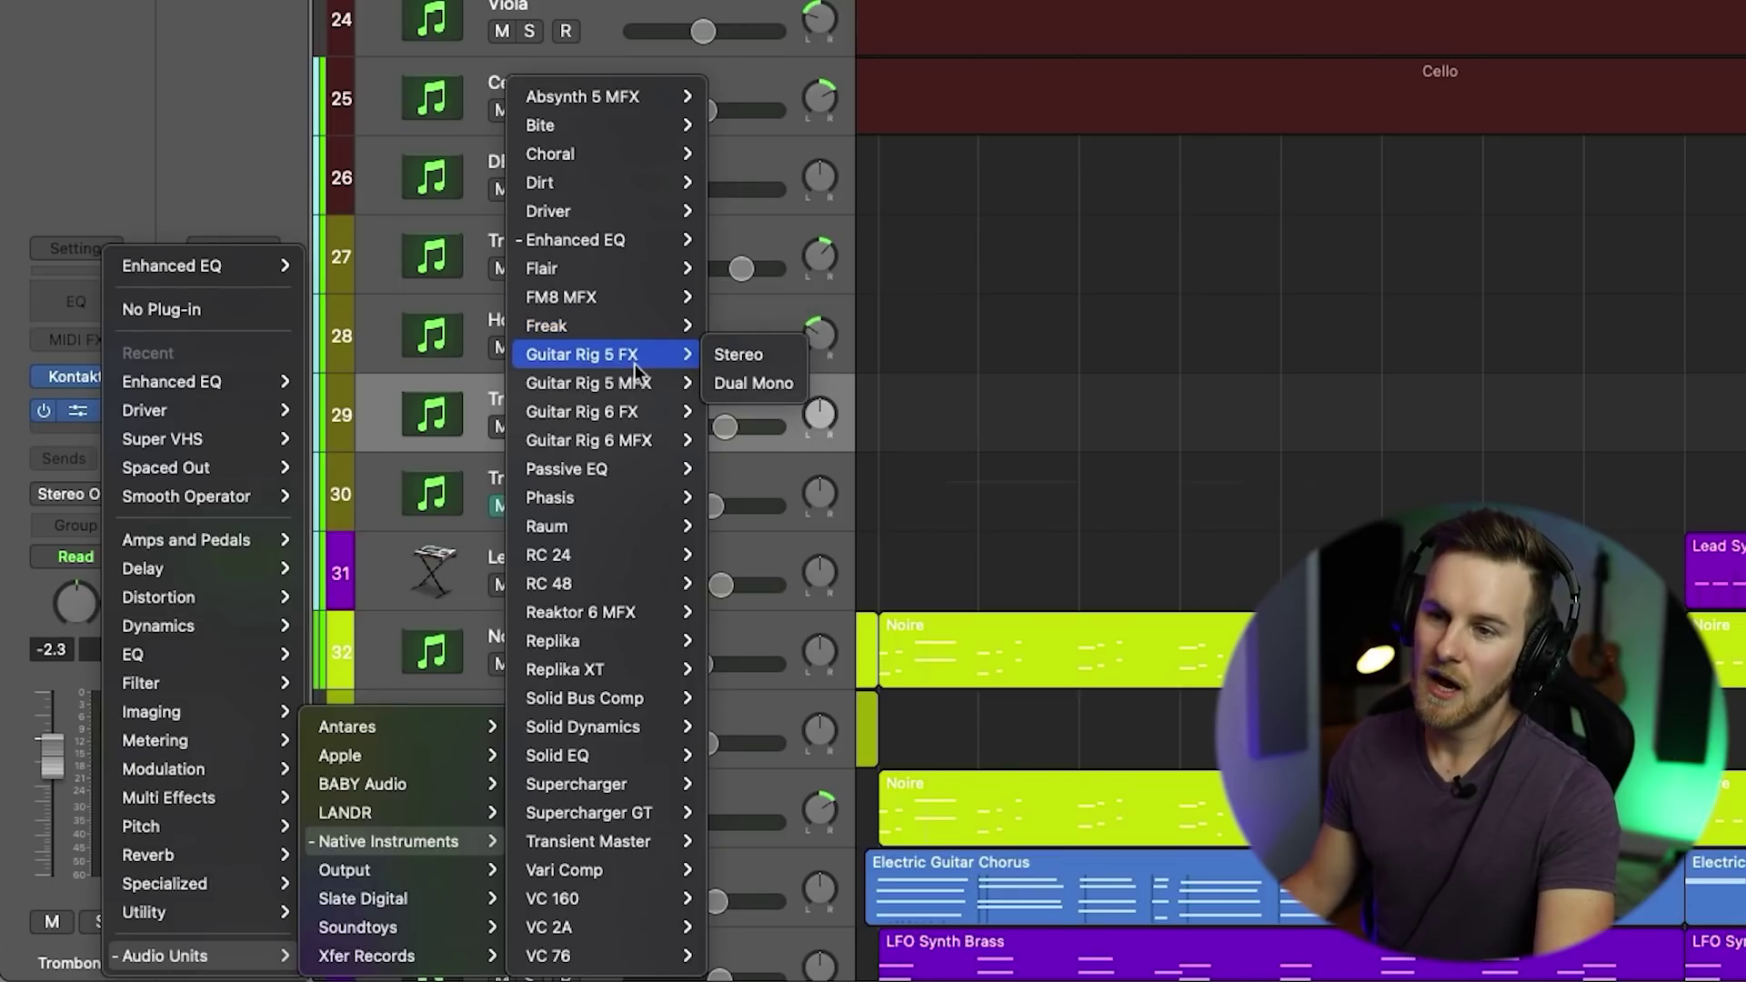
pyautogui.moveTo(636, 394)
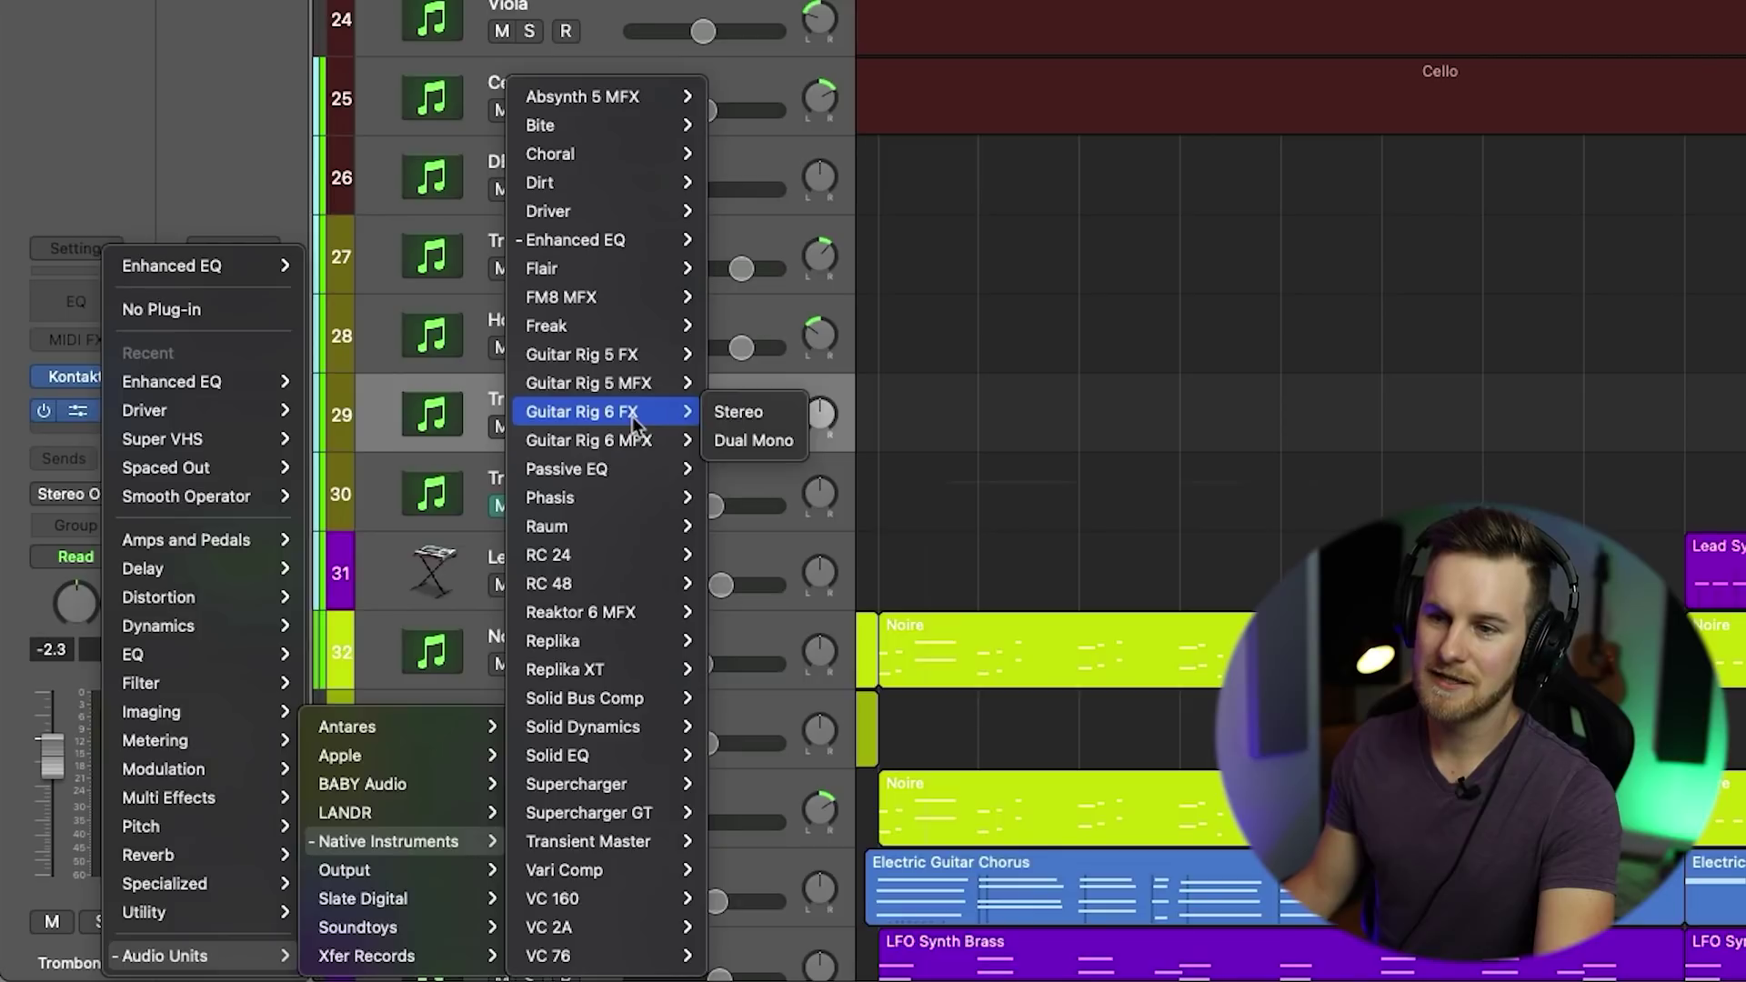
pyautogui.click(739, 412)
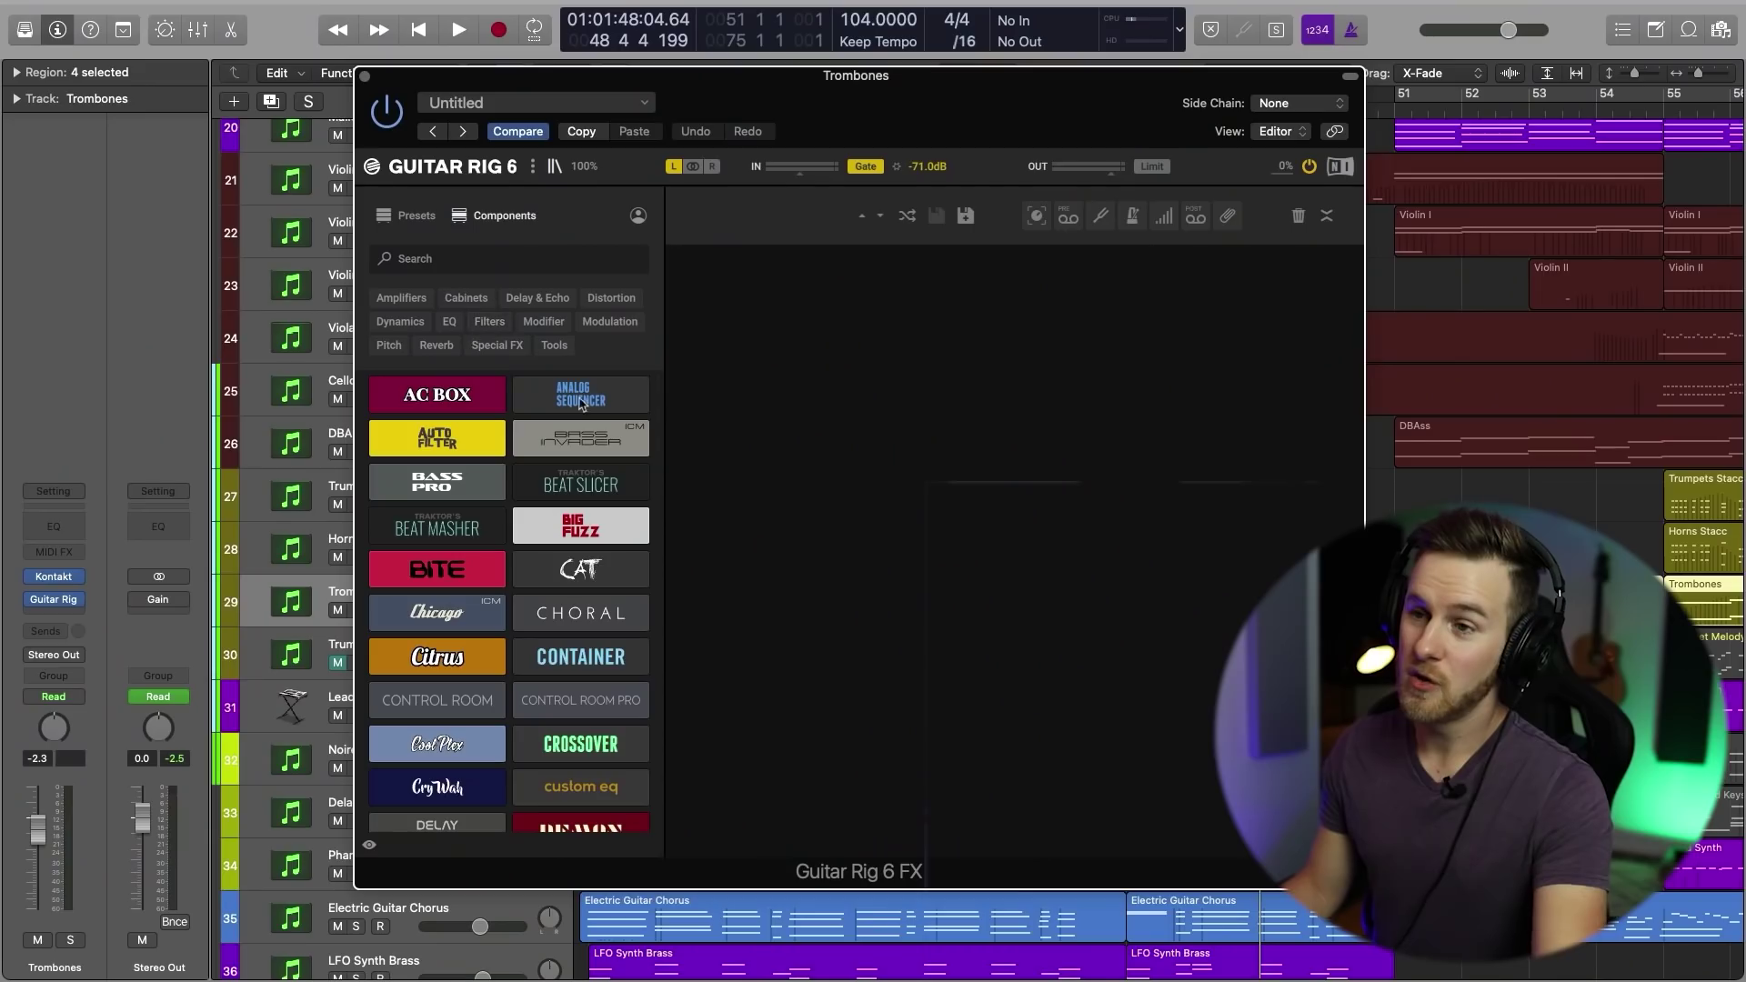
# Step: Scroll through Guitar Rig 6's Components list, then close its window
pyautogui.scroll(-20, 591, 427)
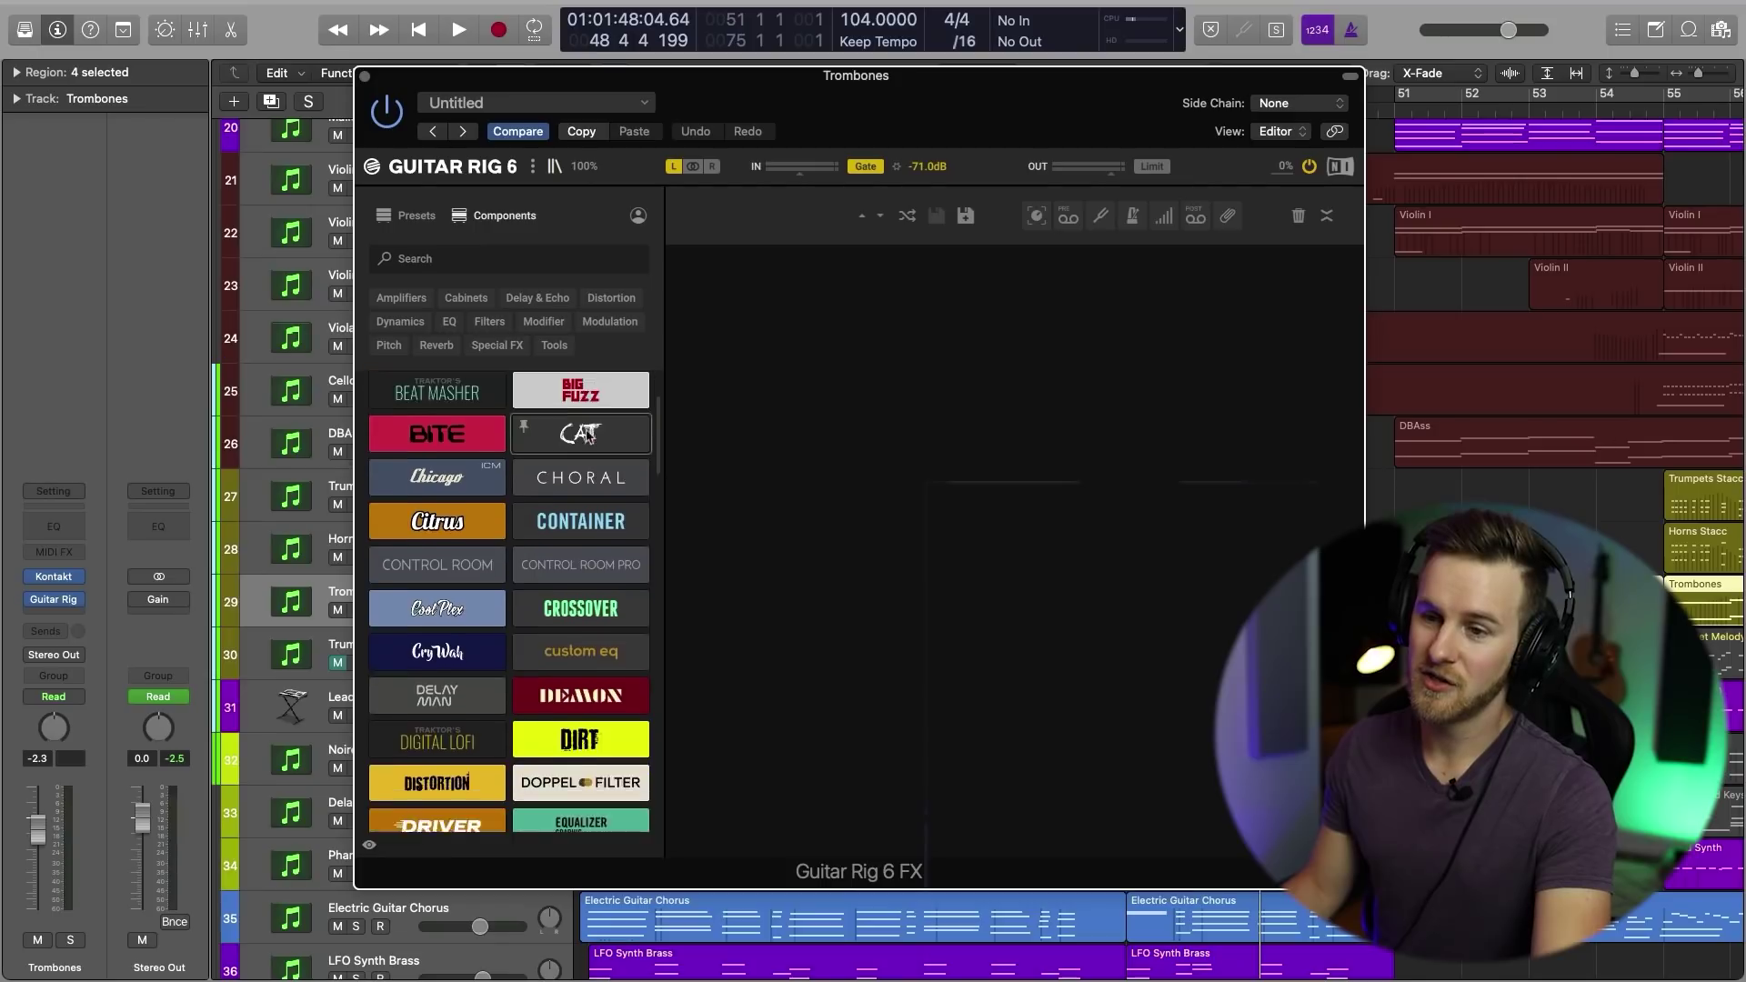
pyautogui.scroll(-10, 591, 445)
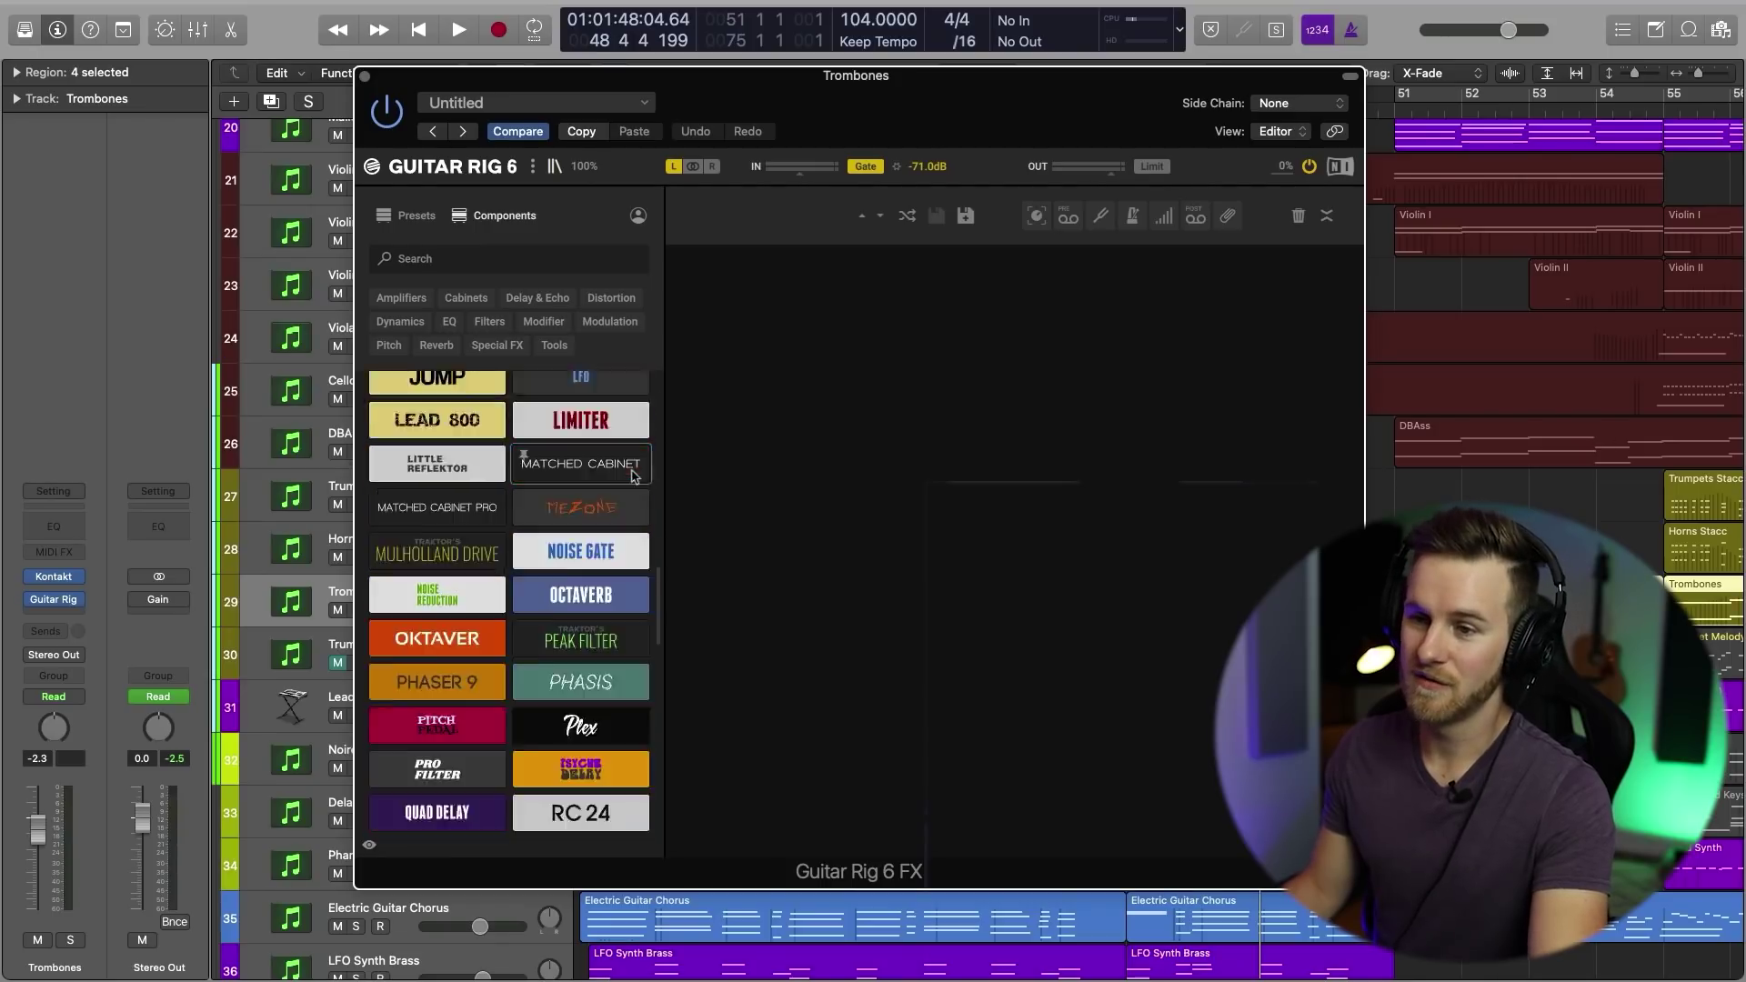
pyautogui.scroll(20, 619, 468)
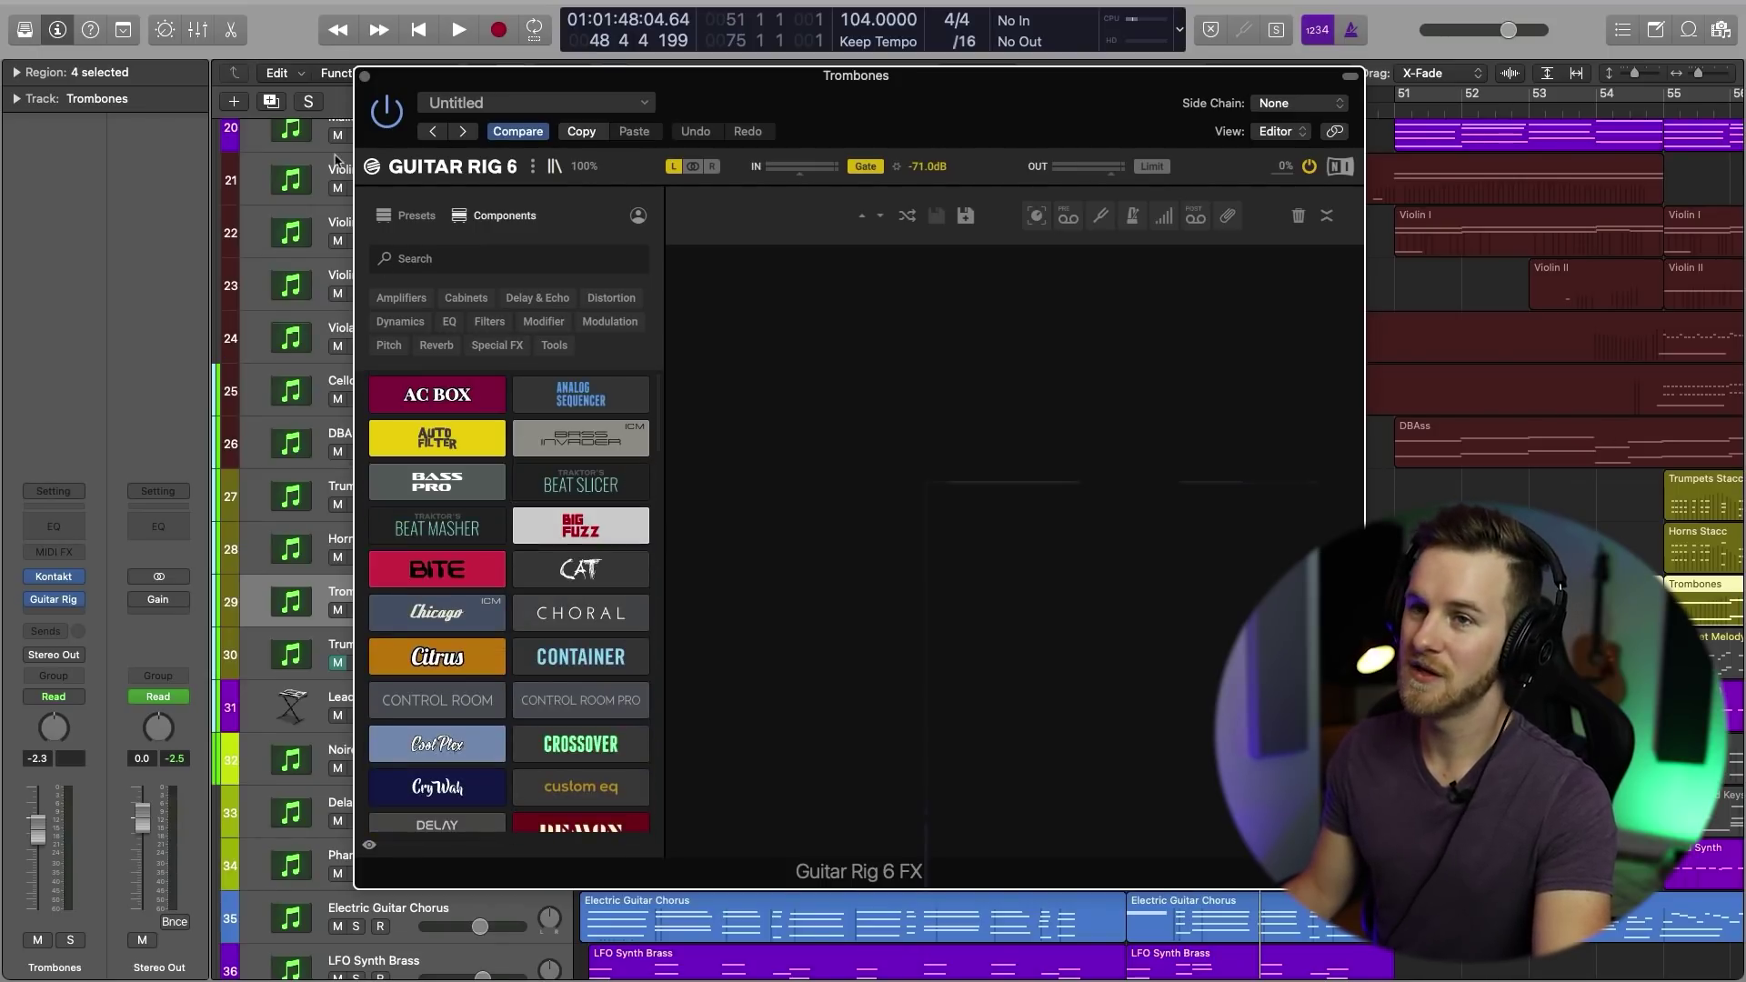
pyautogui.click(364, 76)
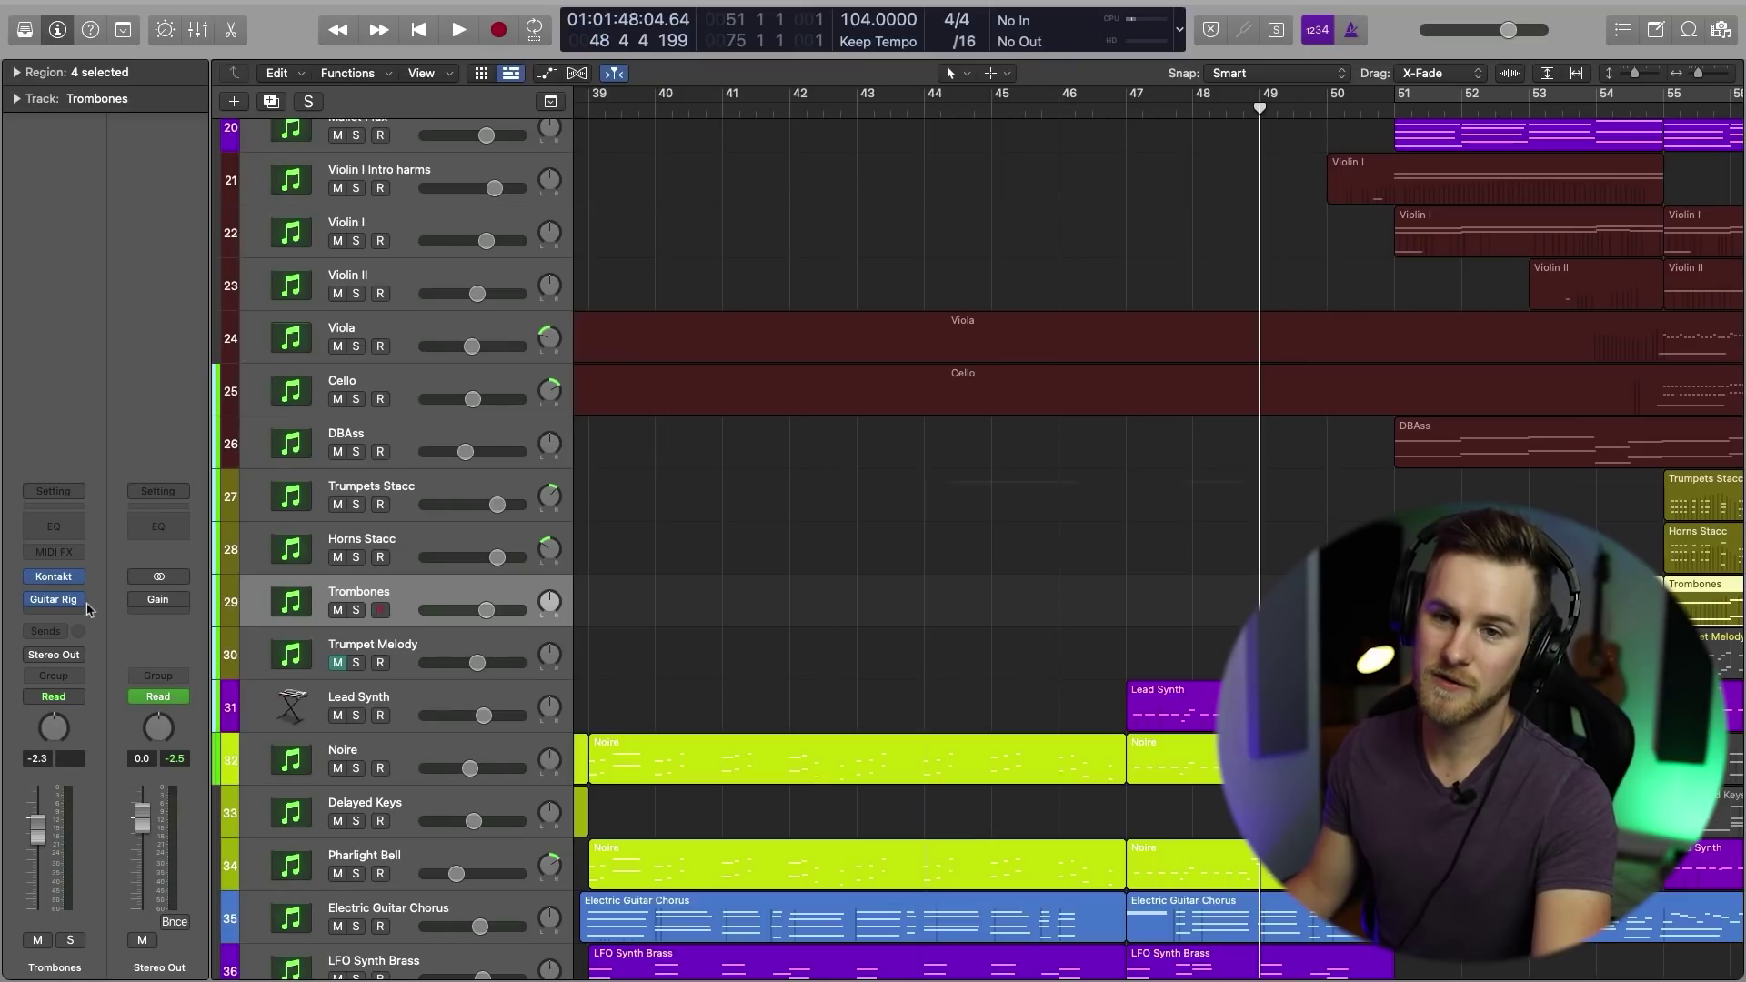
# Step: Swap Trombones' Guitar Rig for Native Instruments Raum in stereo, then open Bus 1's Vox Long Verb
pyautogui.click(84, 608)
pyautogui.moveTo(114, 948)
pyautogui.moveTo(264, 887)
pyautogui.moveTo(421, 645)
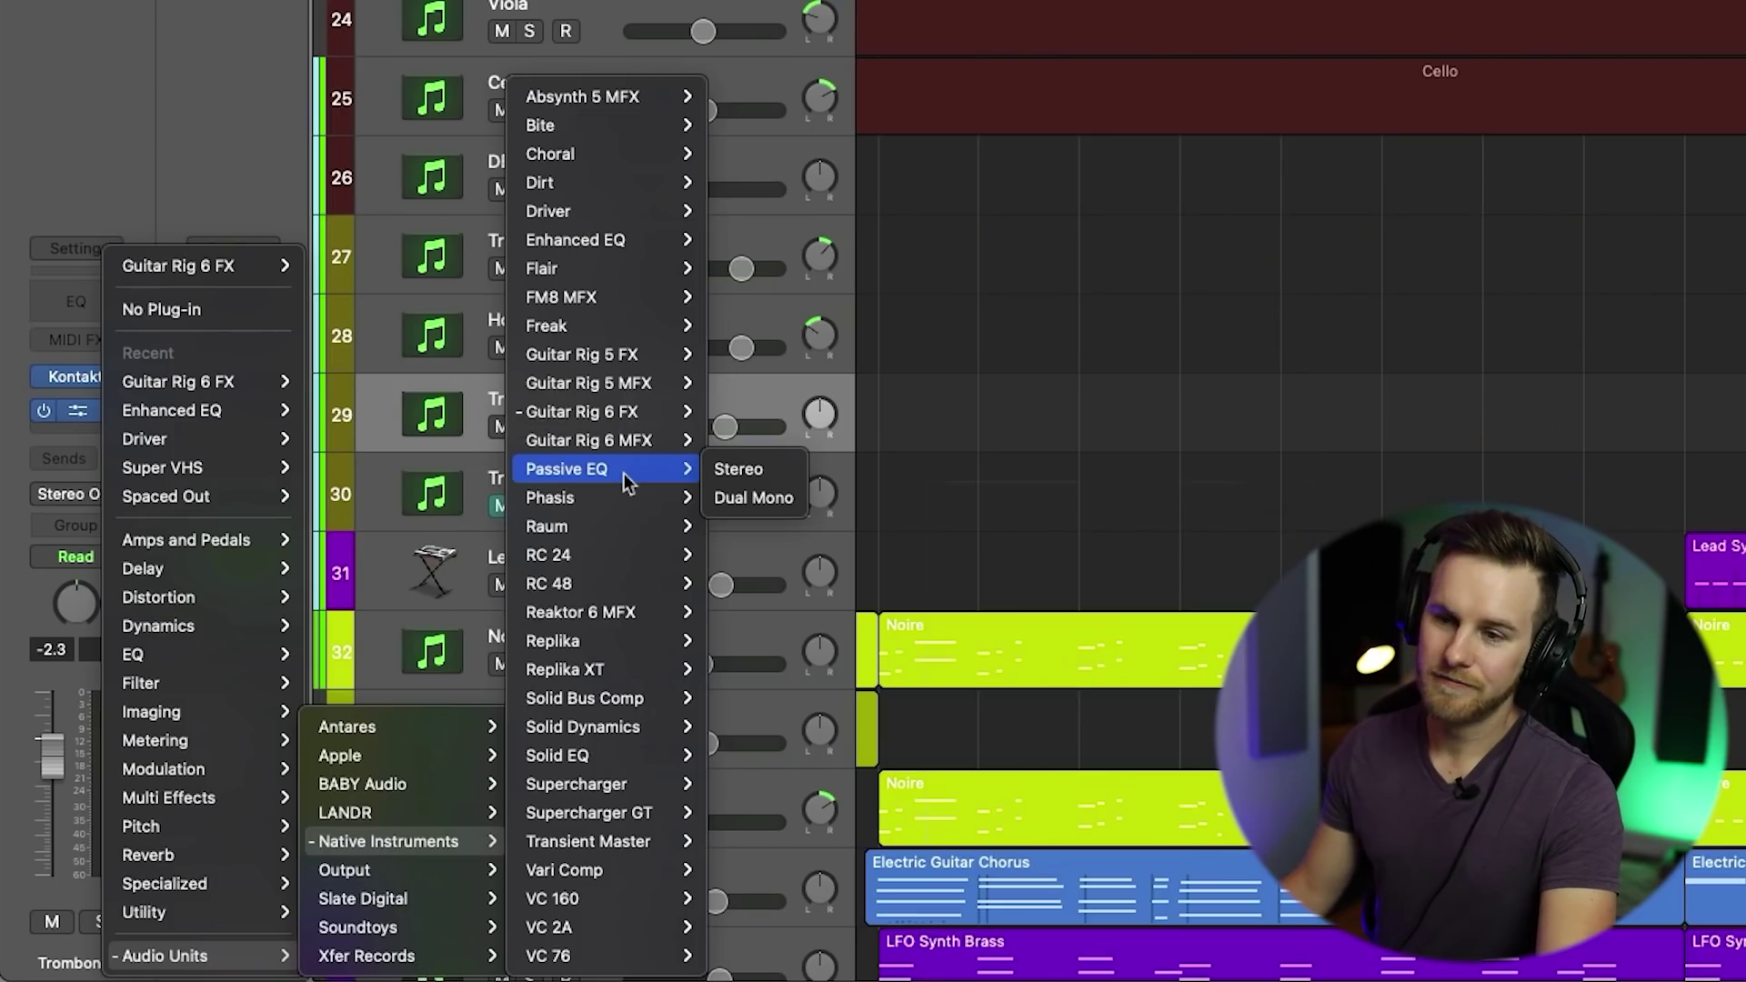
pyautogui.moveTo(611, 506)
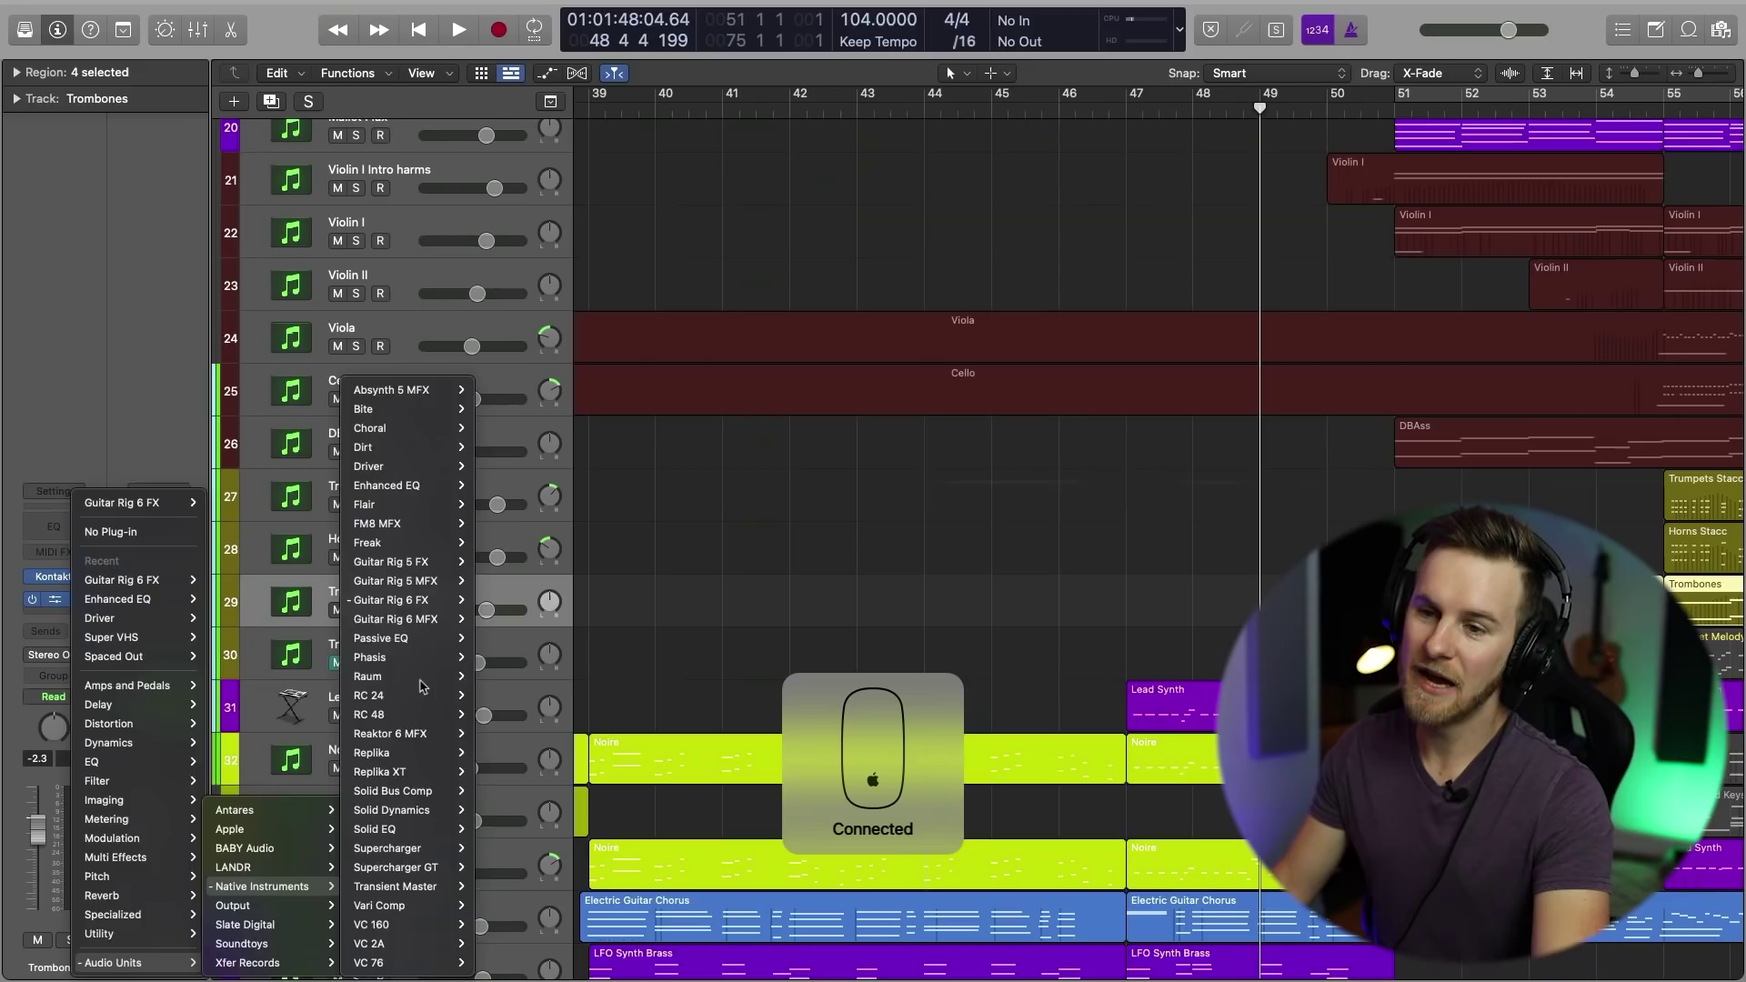
pyautogui.click(738, 526)
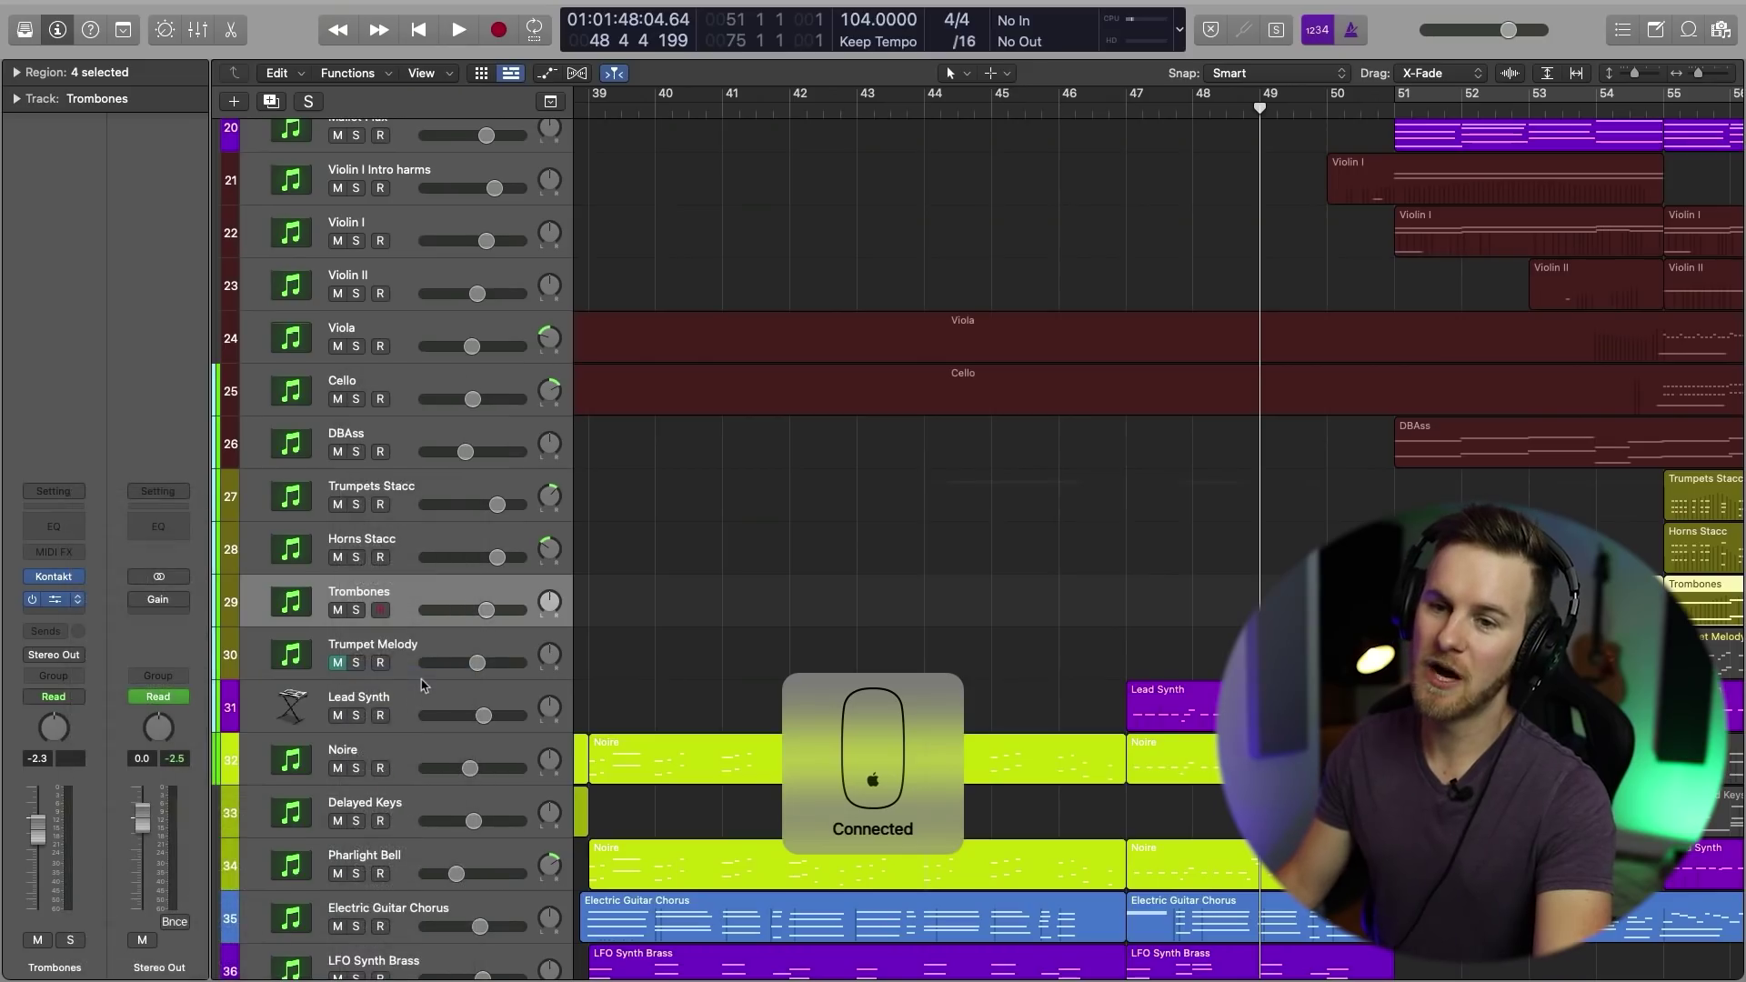
pyautogui.moveTo(937, 257); pyautogui.dragTo(921, 250)
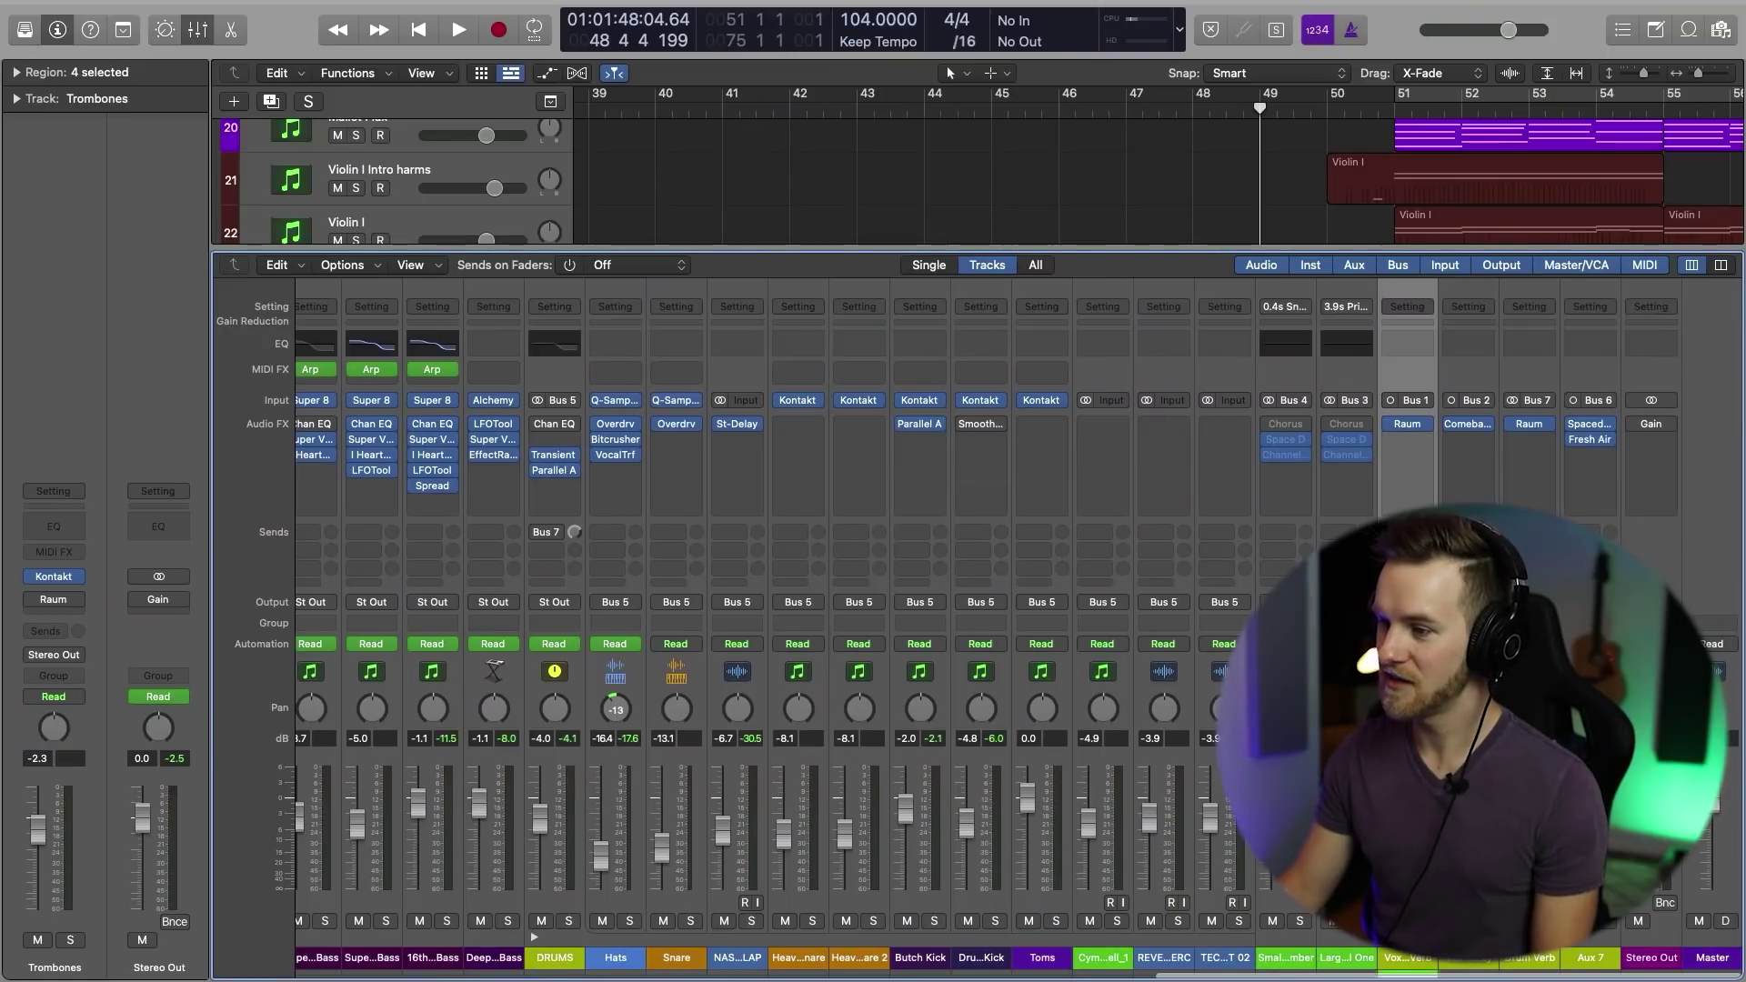
pyautogui.click(1409, 427)
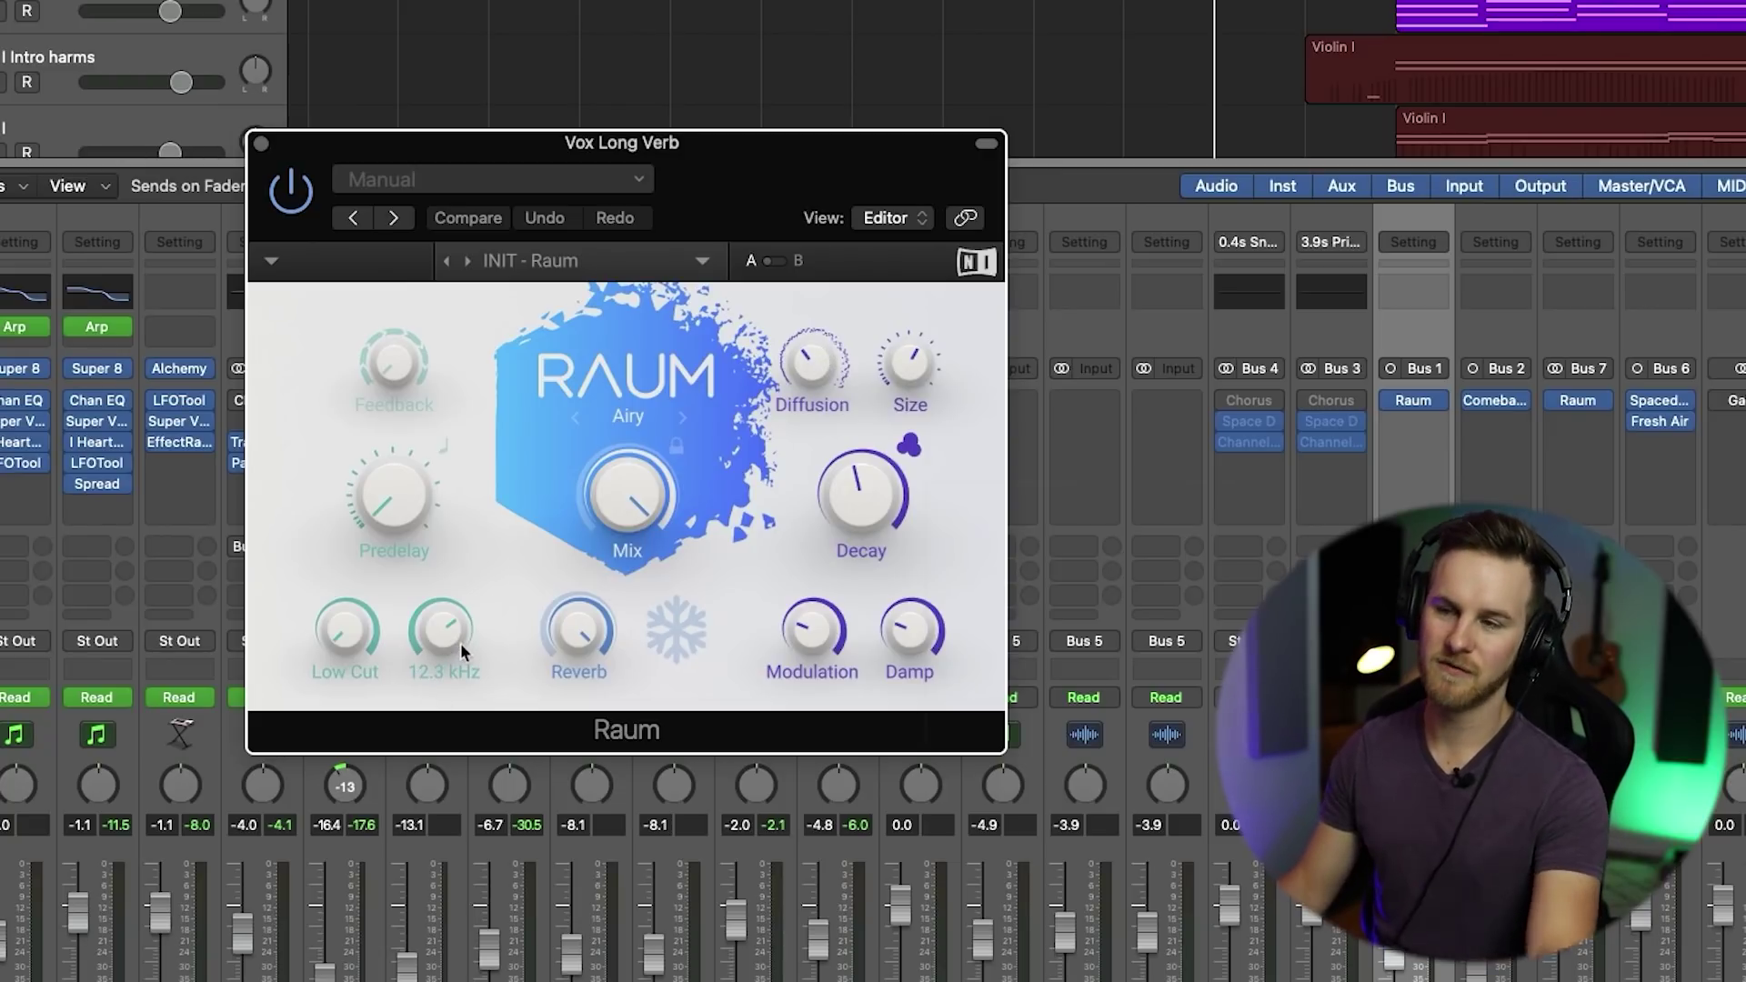
# Step: Close the Vox Long Verb Raum reverb window
pyautogui.click(261, 143)
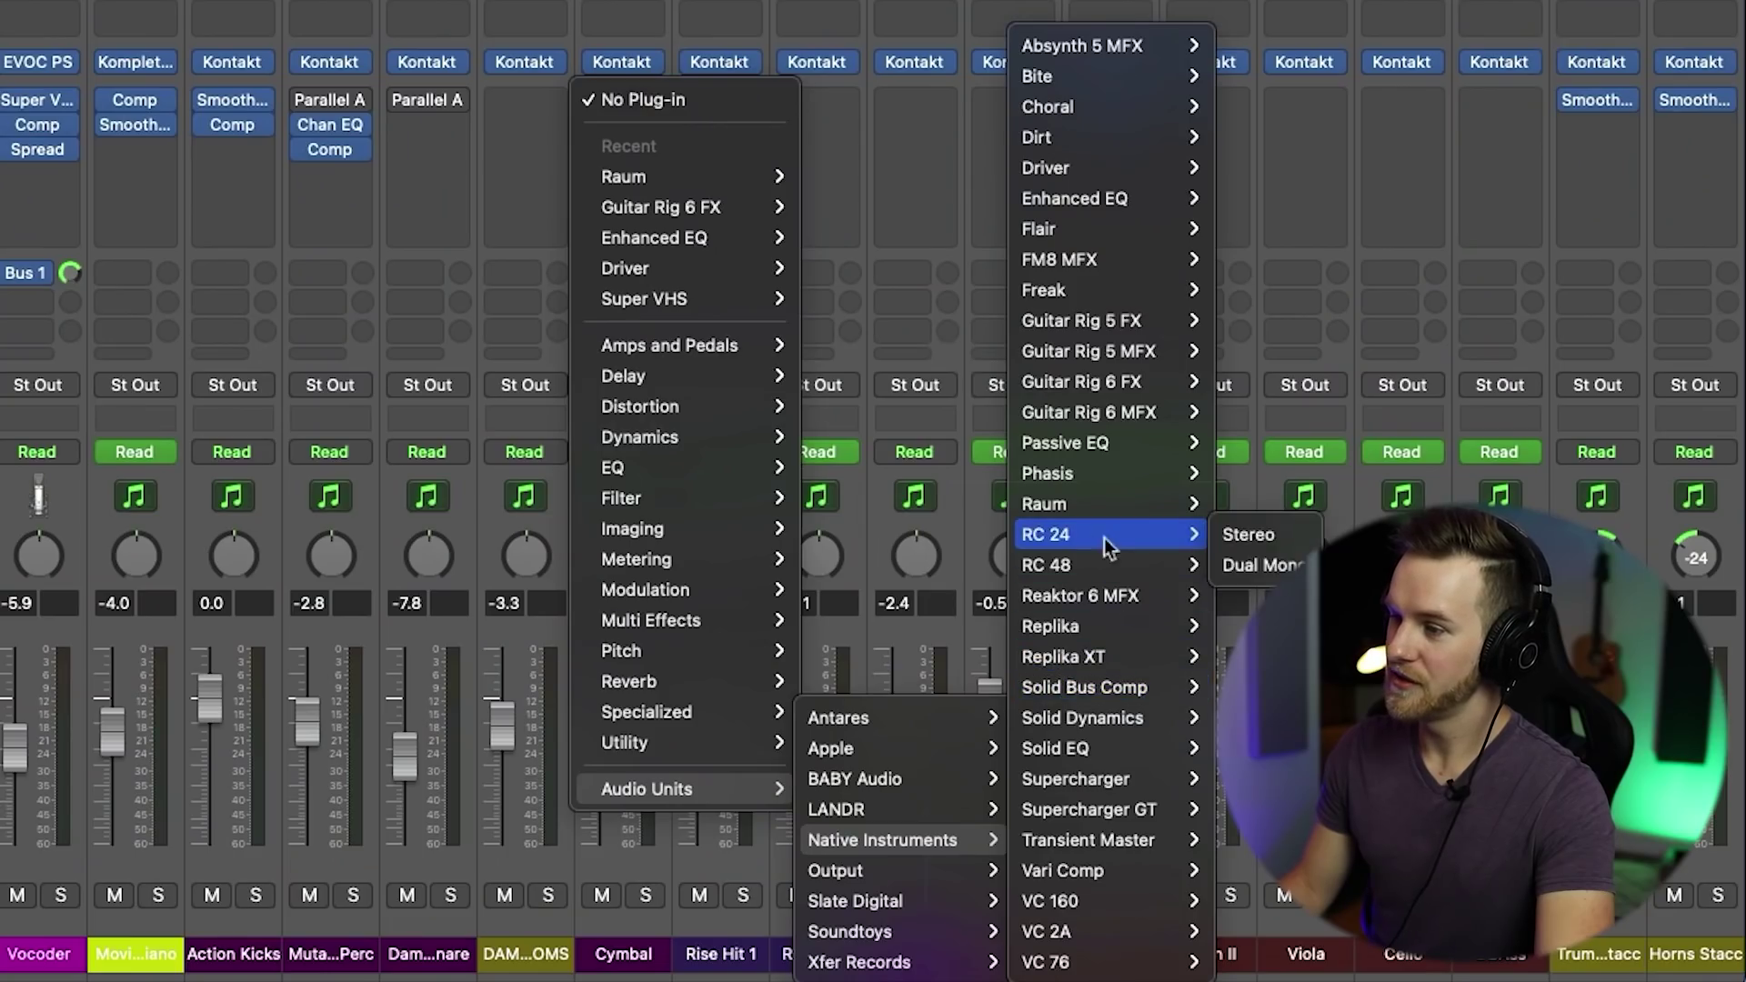
# Step: Add RC 24 in stereo to Cymbal, then replace it with Replika XT in stereo
pyautogui.click(1253, 537)
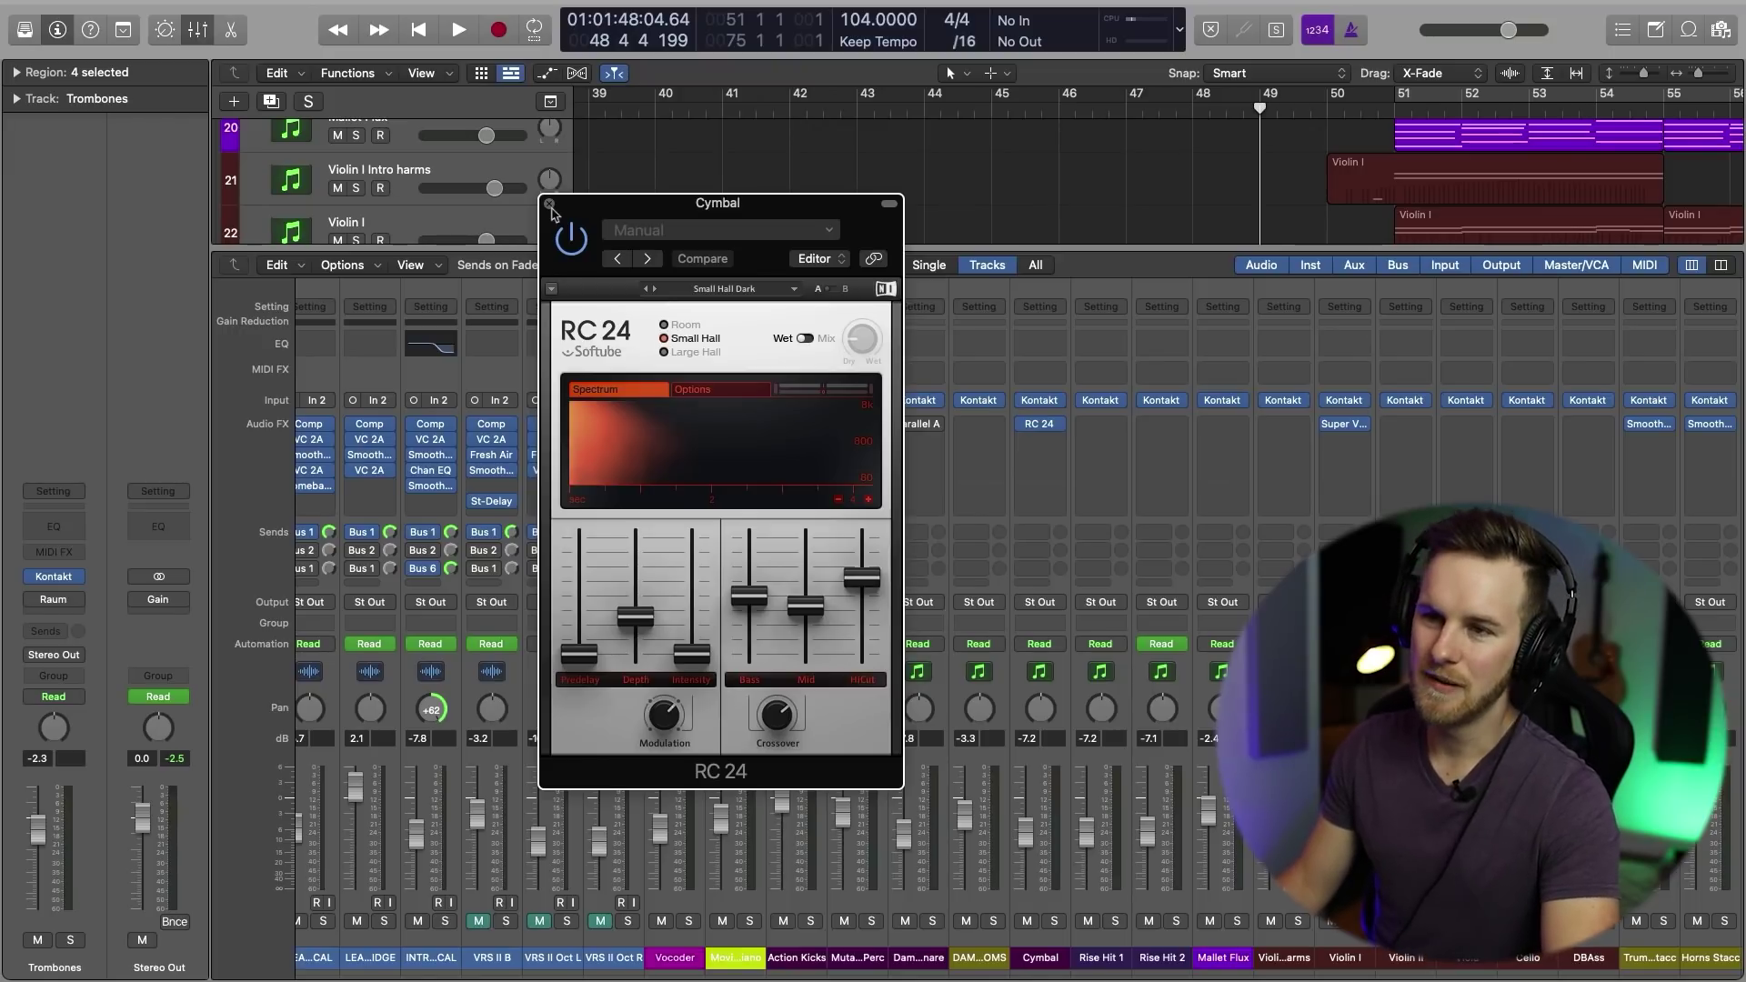
pyautogui.click(549, 205)
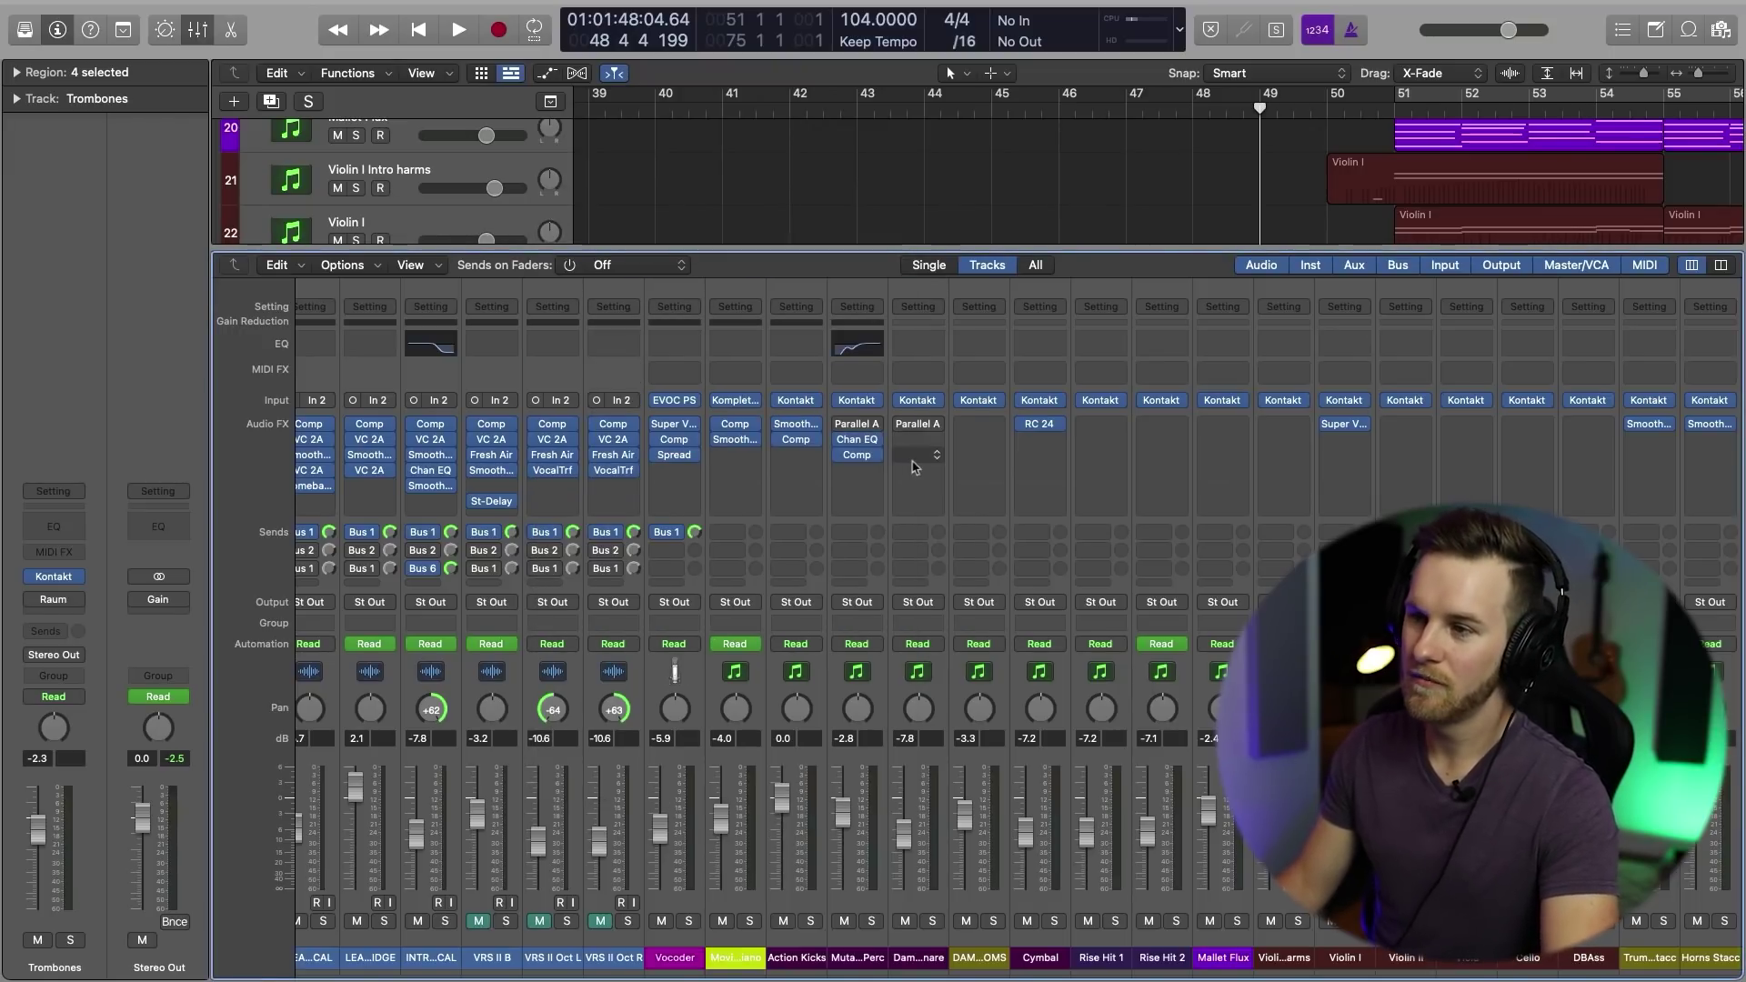
pyautogui.click(1060, 425)
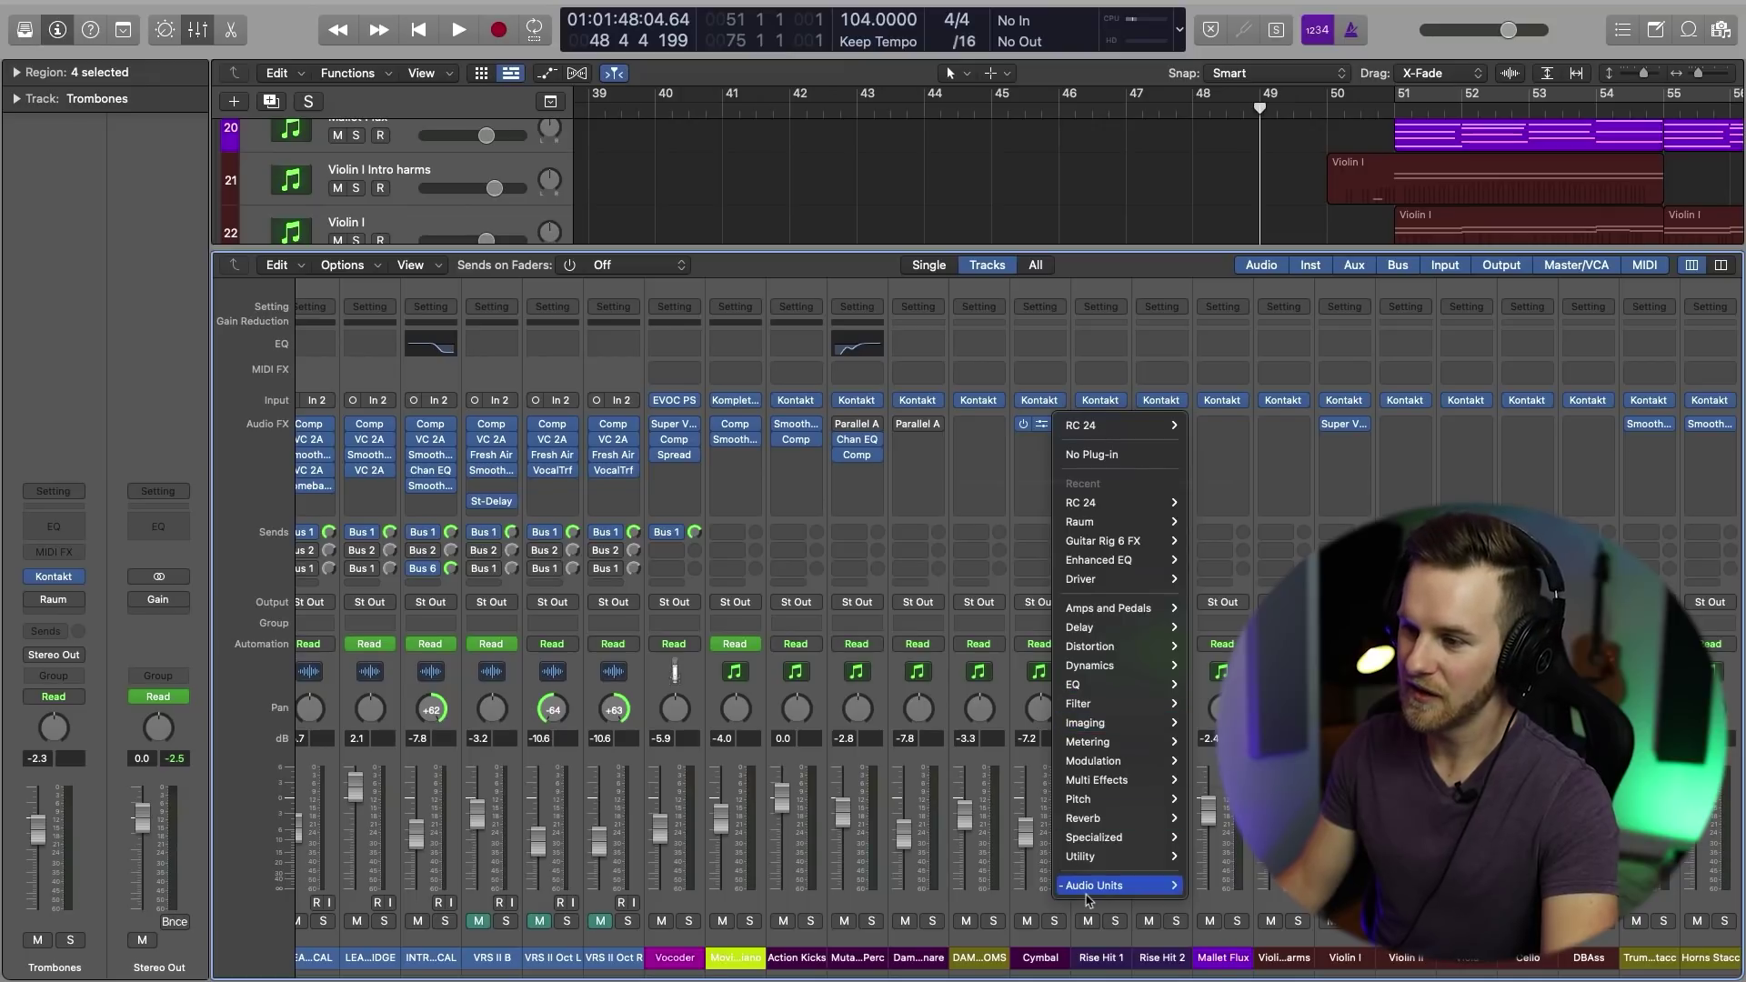
pyautogui.moveTo(1155, 886)
pyautogui.moveTo(1239, 886)
pyautogui.moveTo(1405, 737)
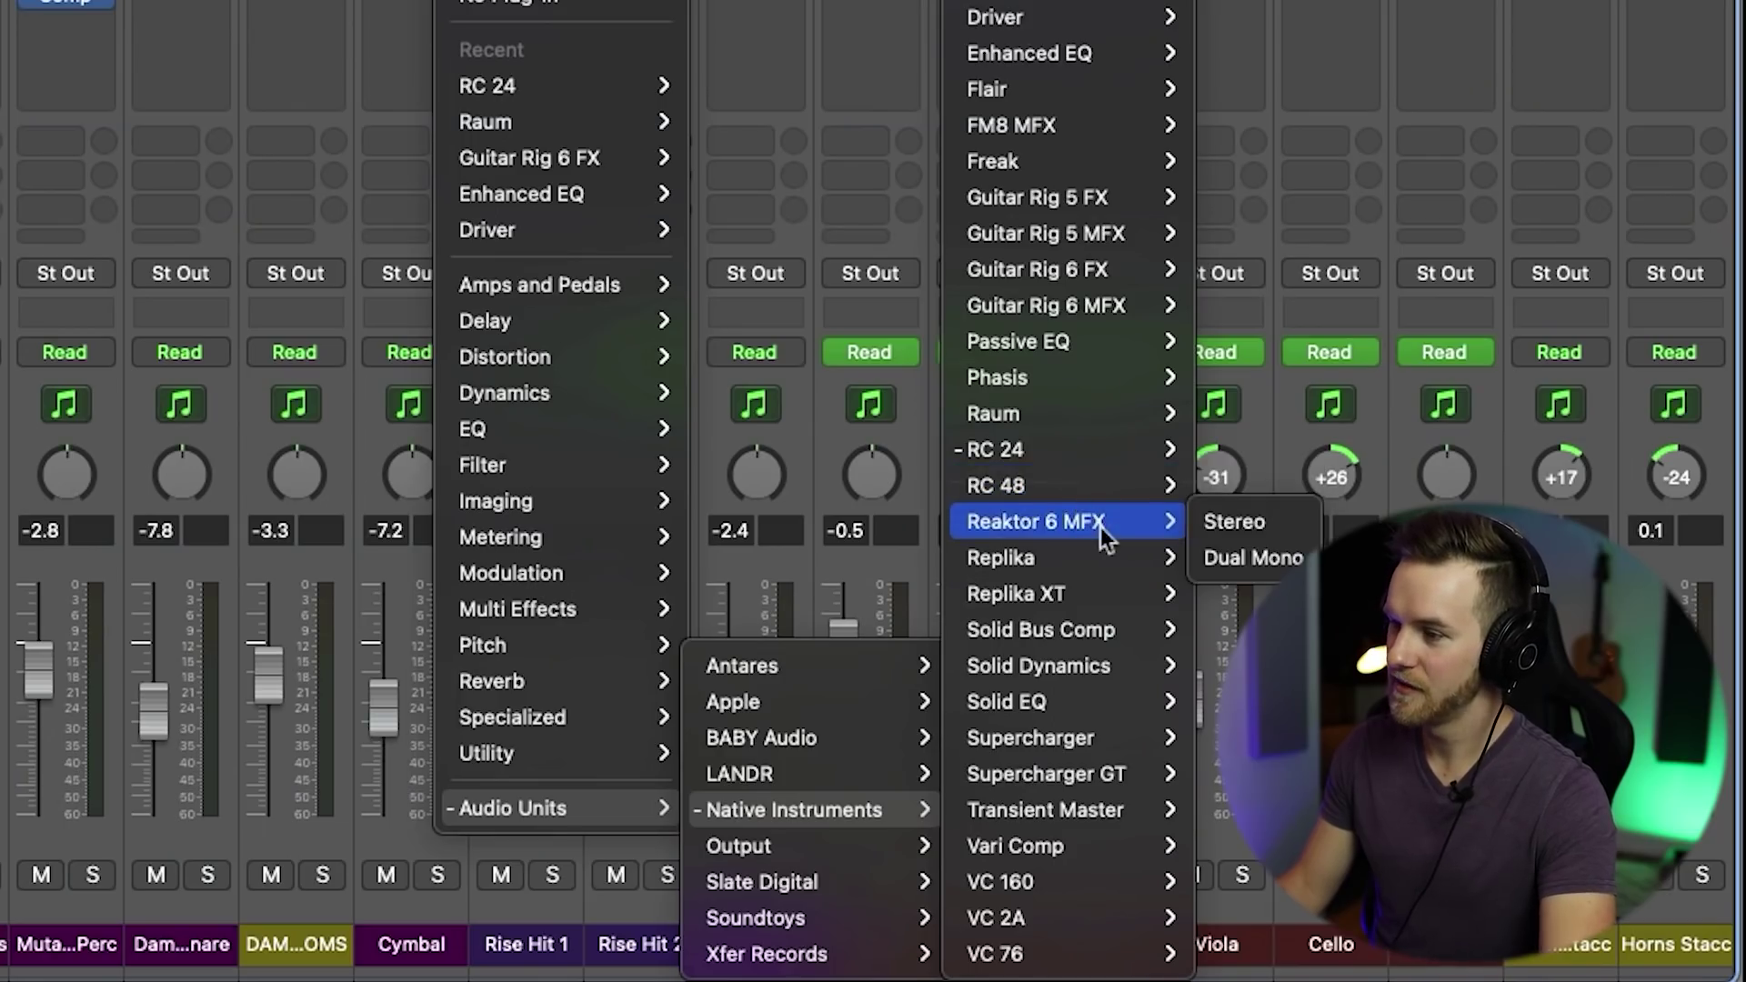
pyautogui.moveTo(1104, 567)
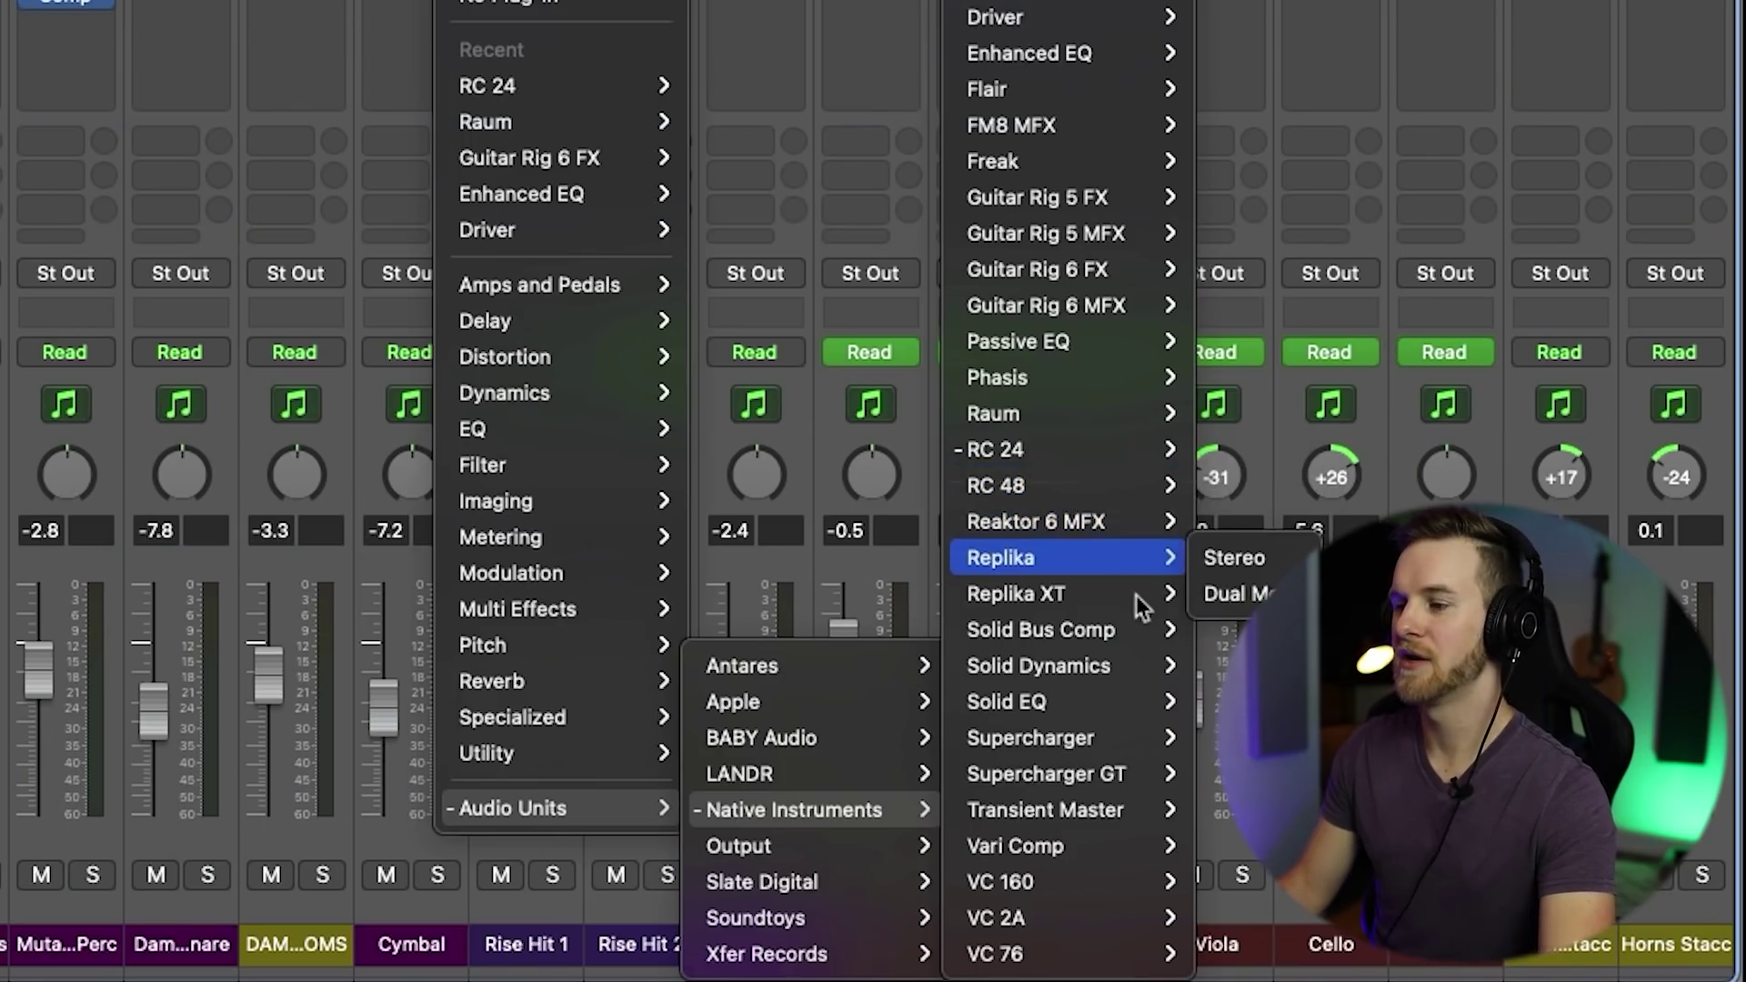
pyautogui.moveTo(1141, 605)
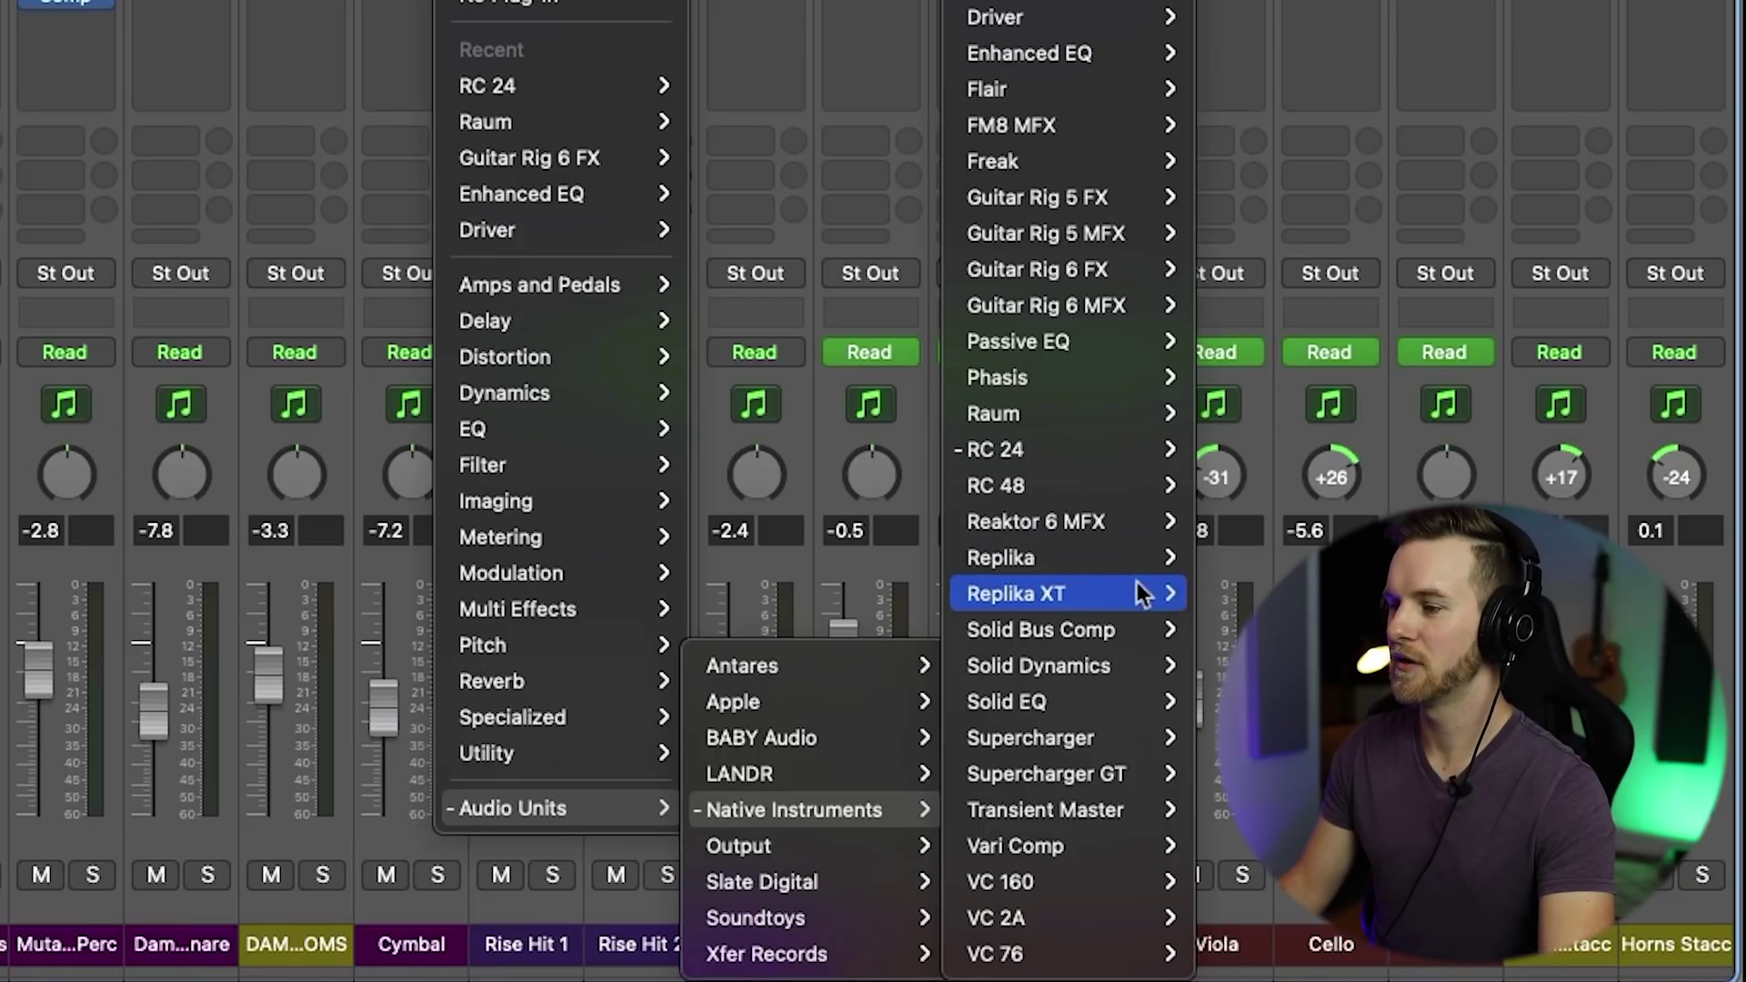
pyautogui.click(1231, 596)
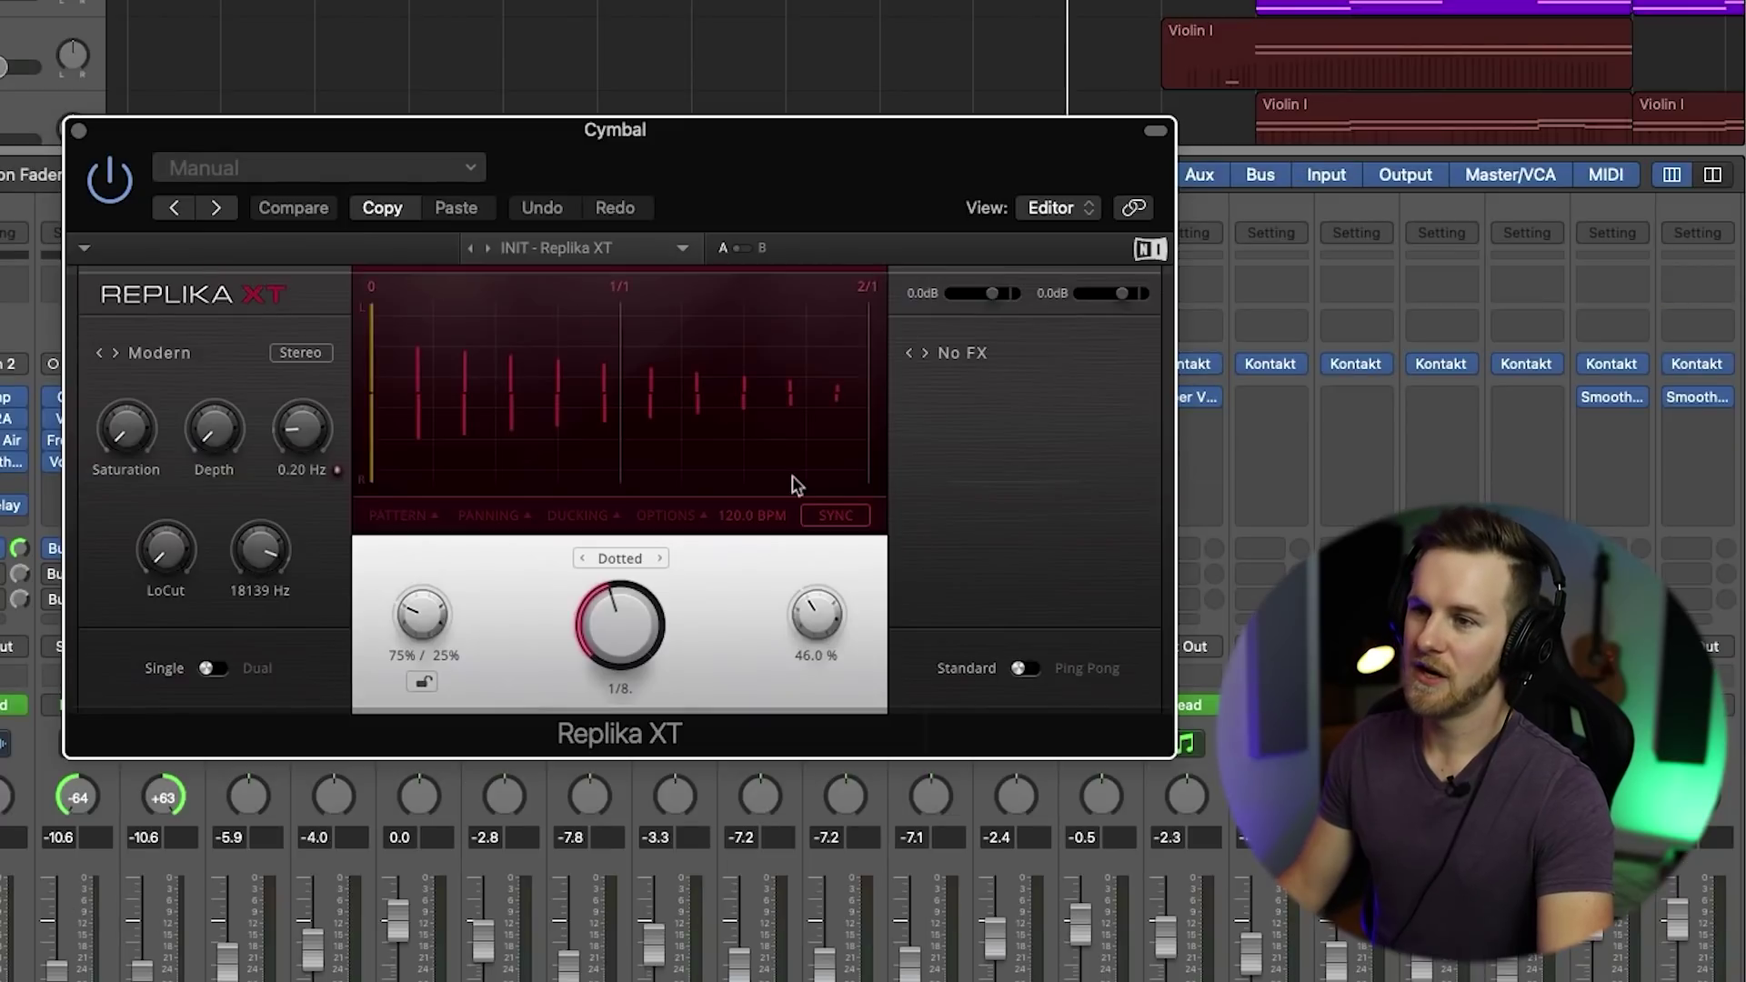
# Step: Cycle Replika XT's delay styles on Cymbal and settle on Diffusion
pyautogui.moveTo(695, 210); pyautogui.dragTo(686, 216)
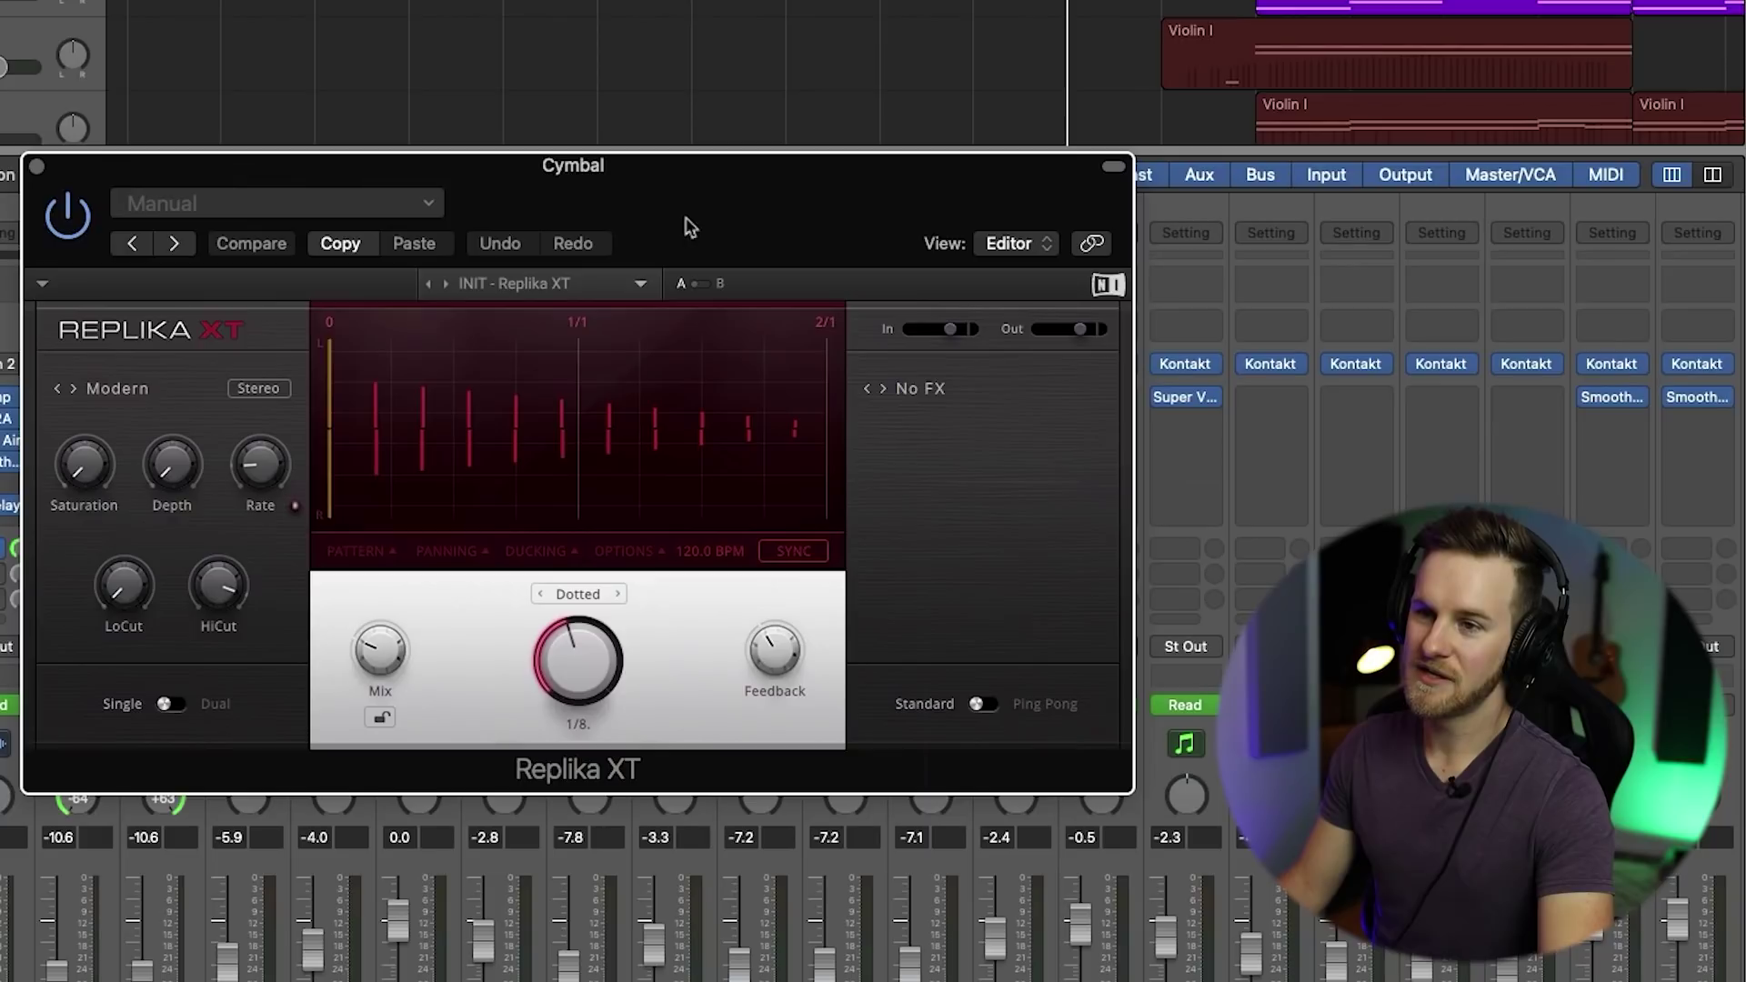
pyautogui.click(97, 389)
pyautogui.click(76, 389)
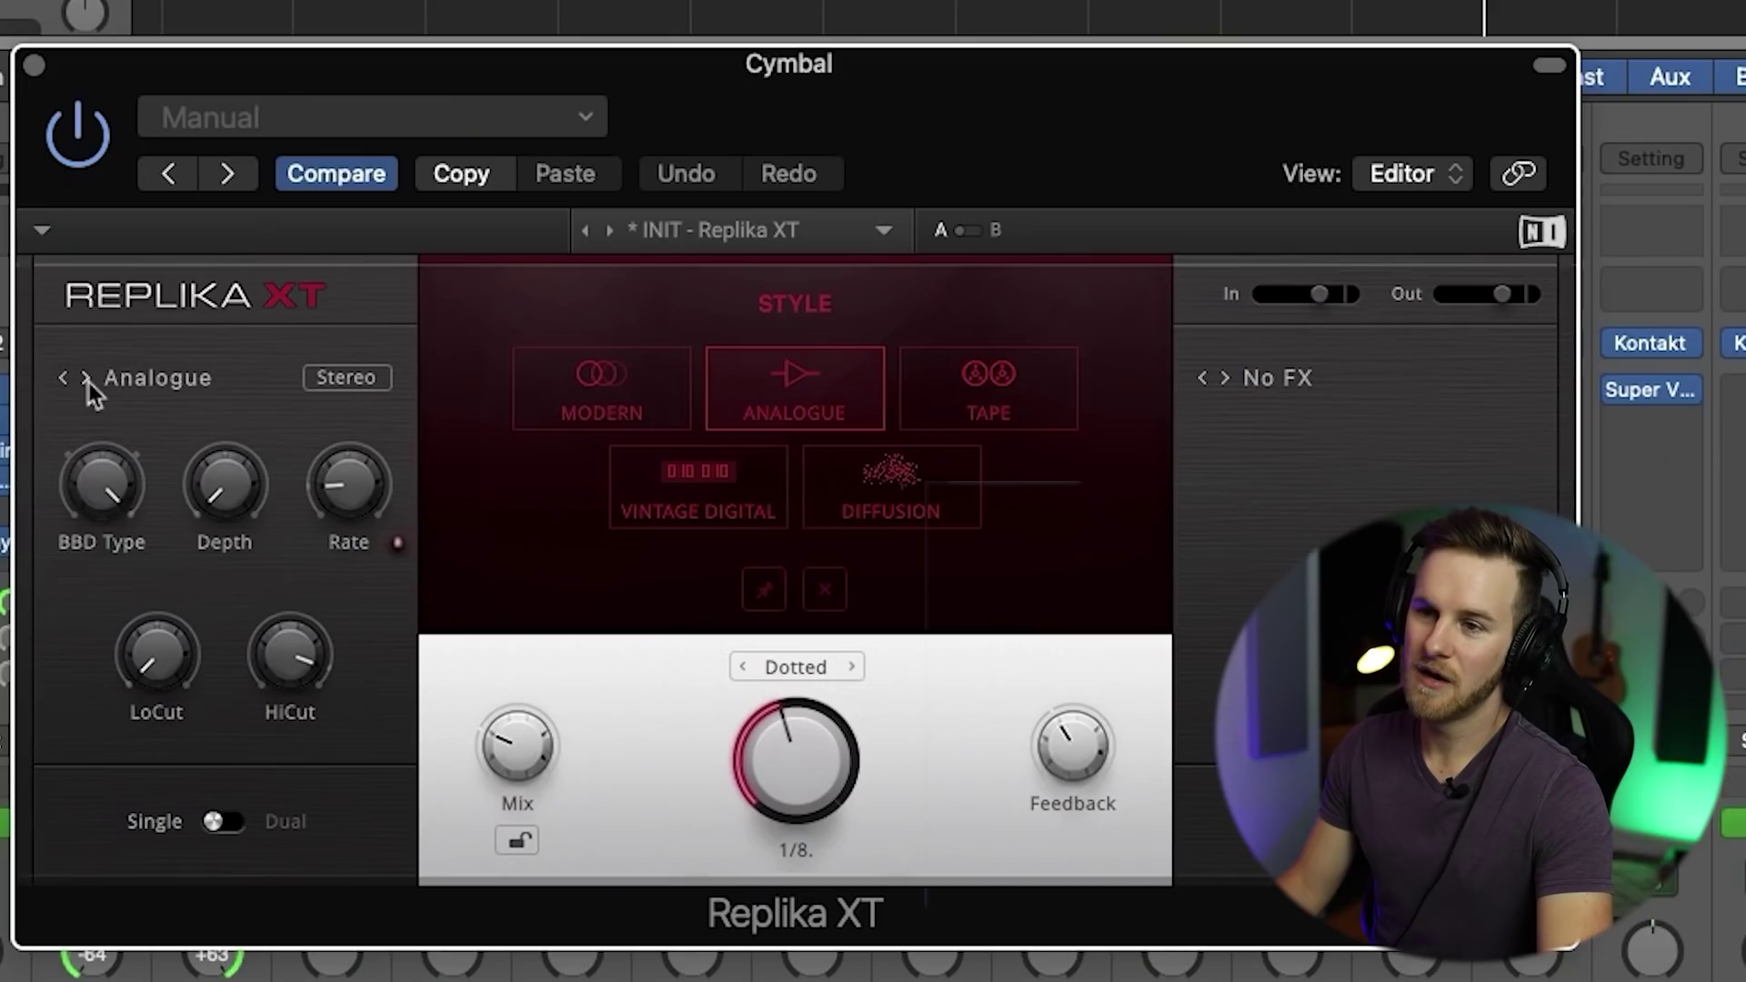
pyautogui.click(76, 390)
pyautogui.click(76, 390)
pyautogui.click(89, 382)
pyautogui.click(89, 382)
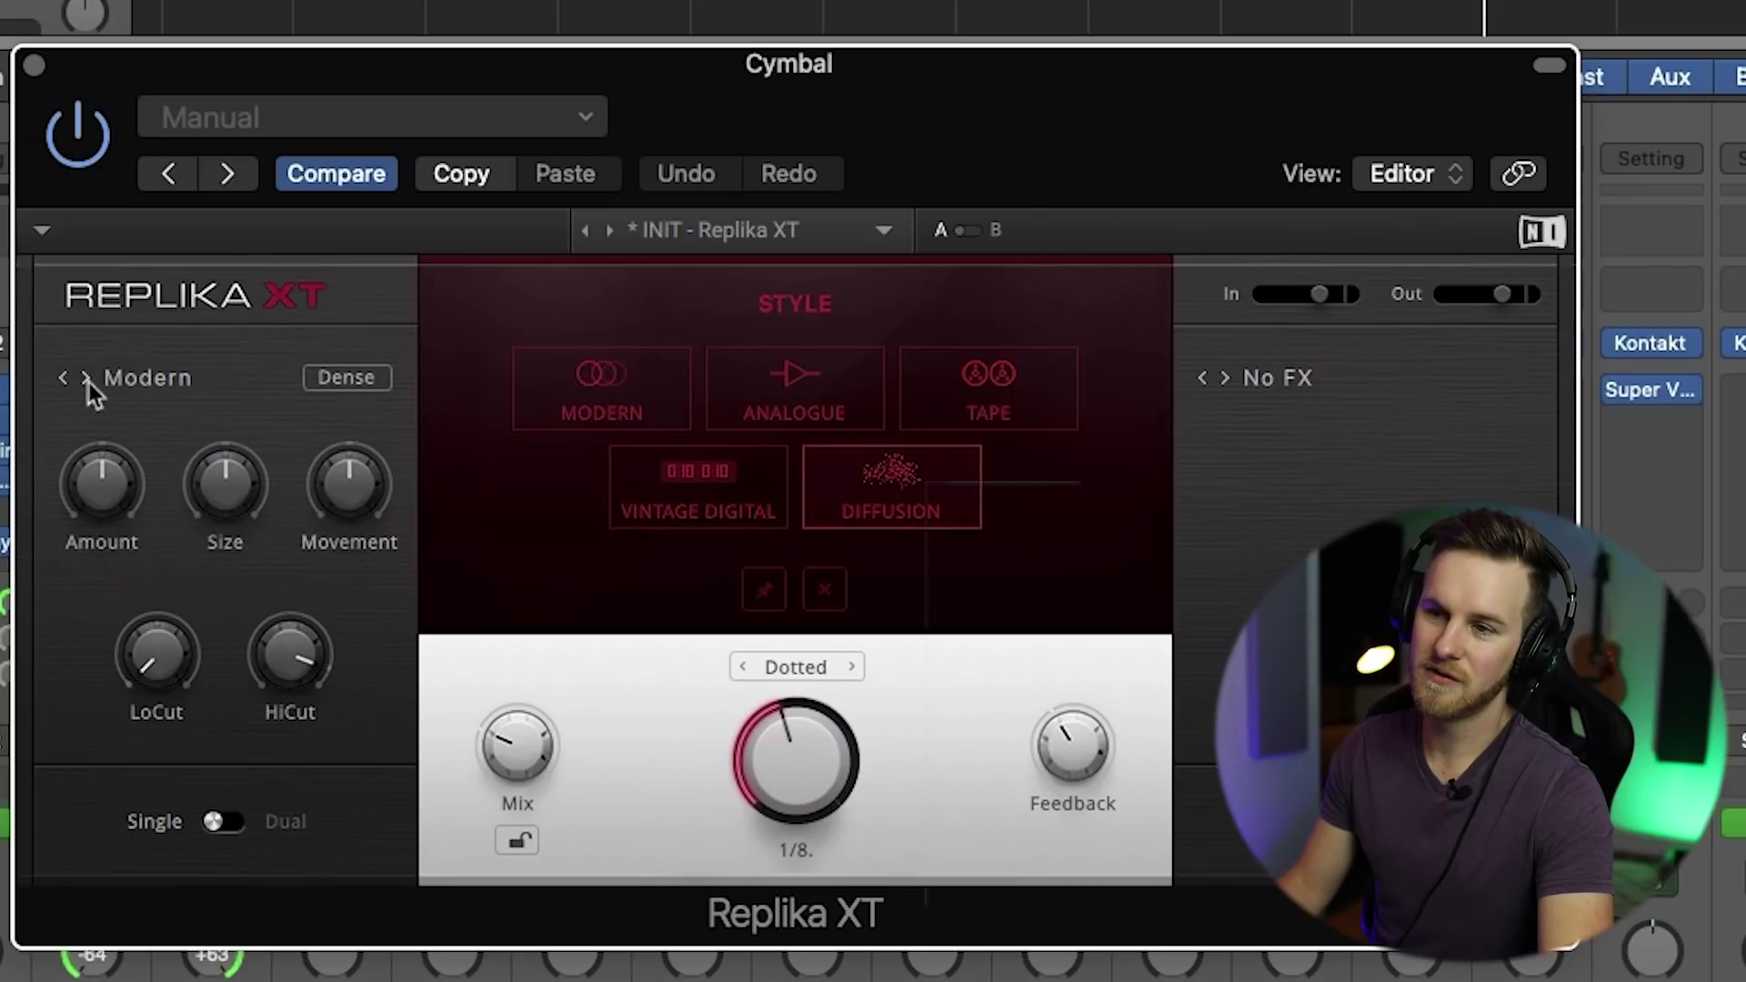
pyautogui.click(67, 380)
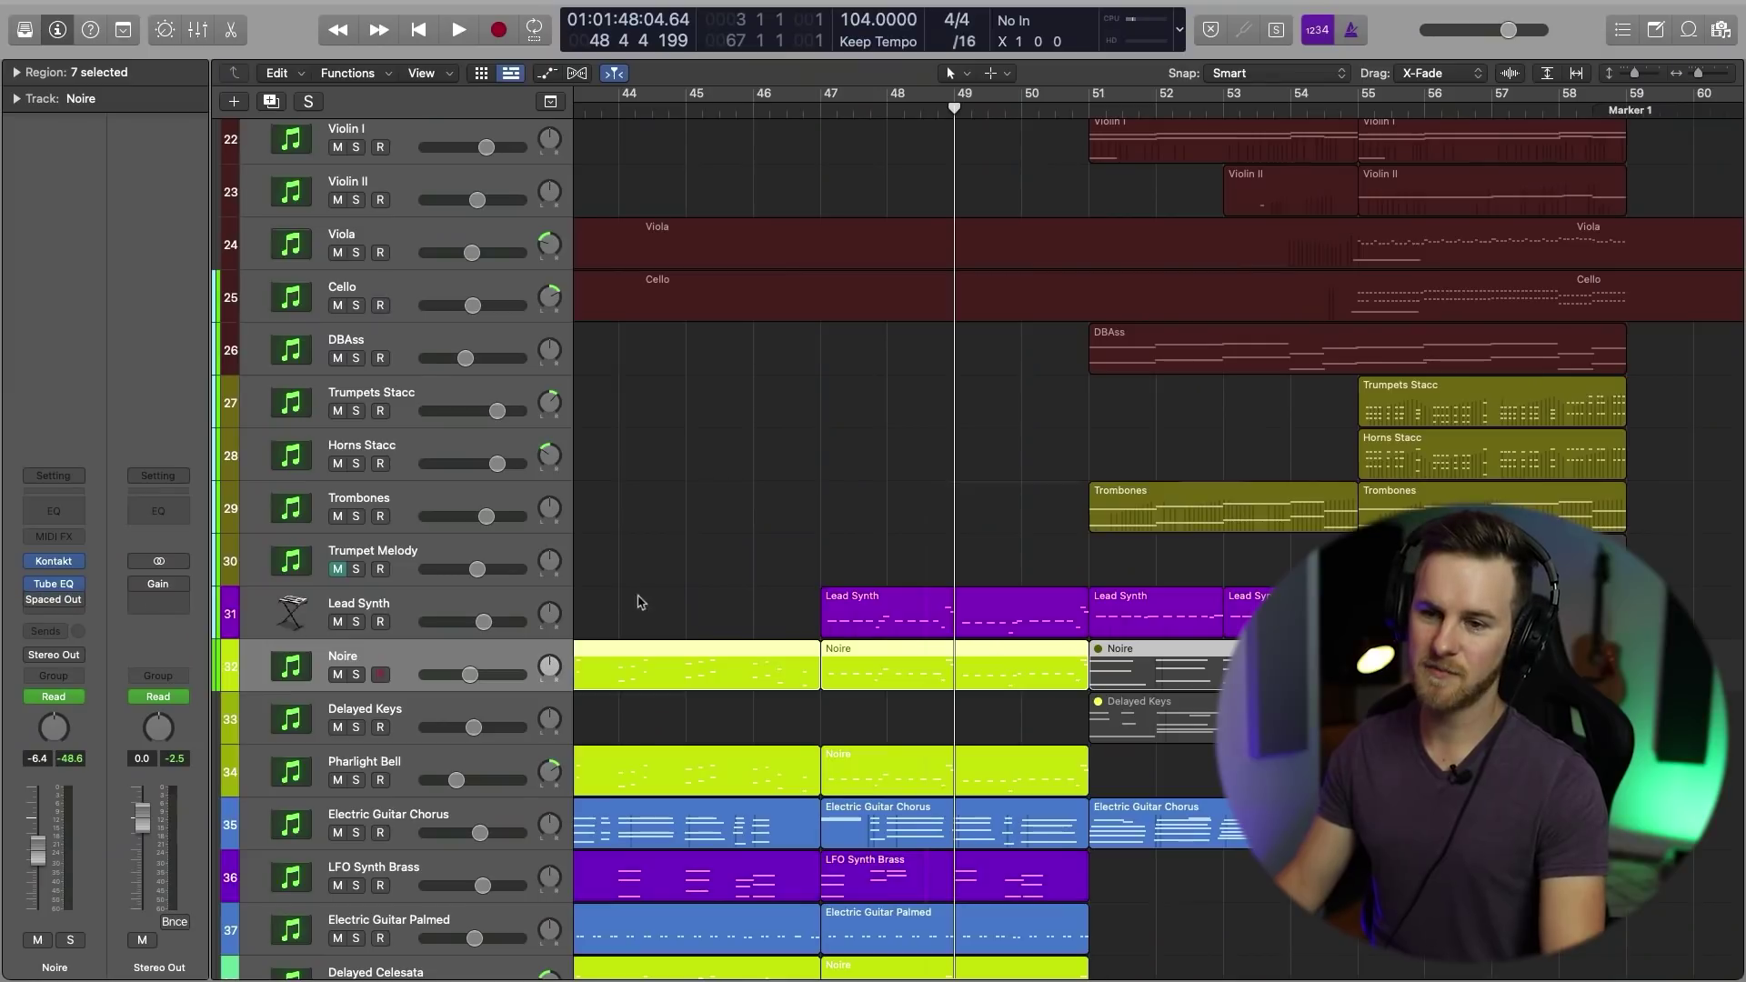
# Step: Load Replika XT on Noire with Diffusion style, Straight timing and 1/64 delay time
pyautogui.hscroll(-10, 641, 602)
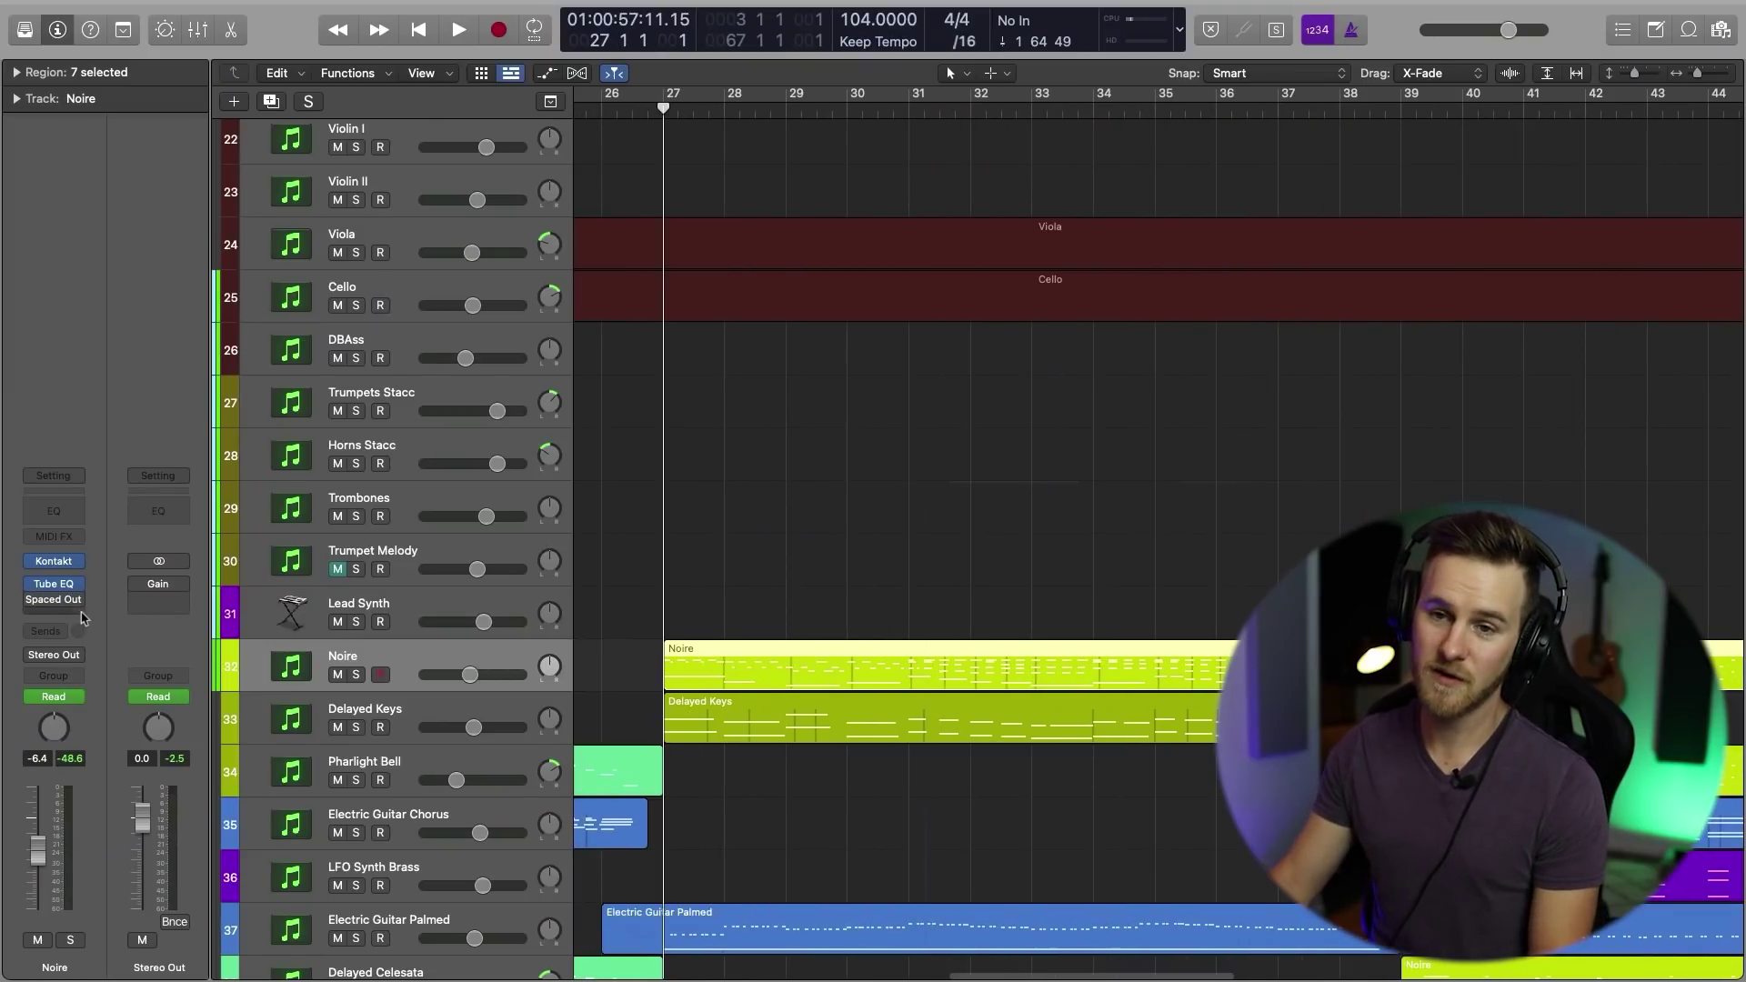
pyautogui.click(53, 617)
pyautogui.click(82, 662)
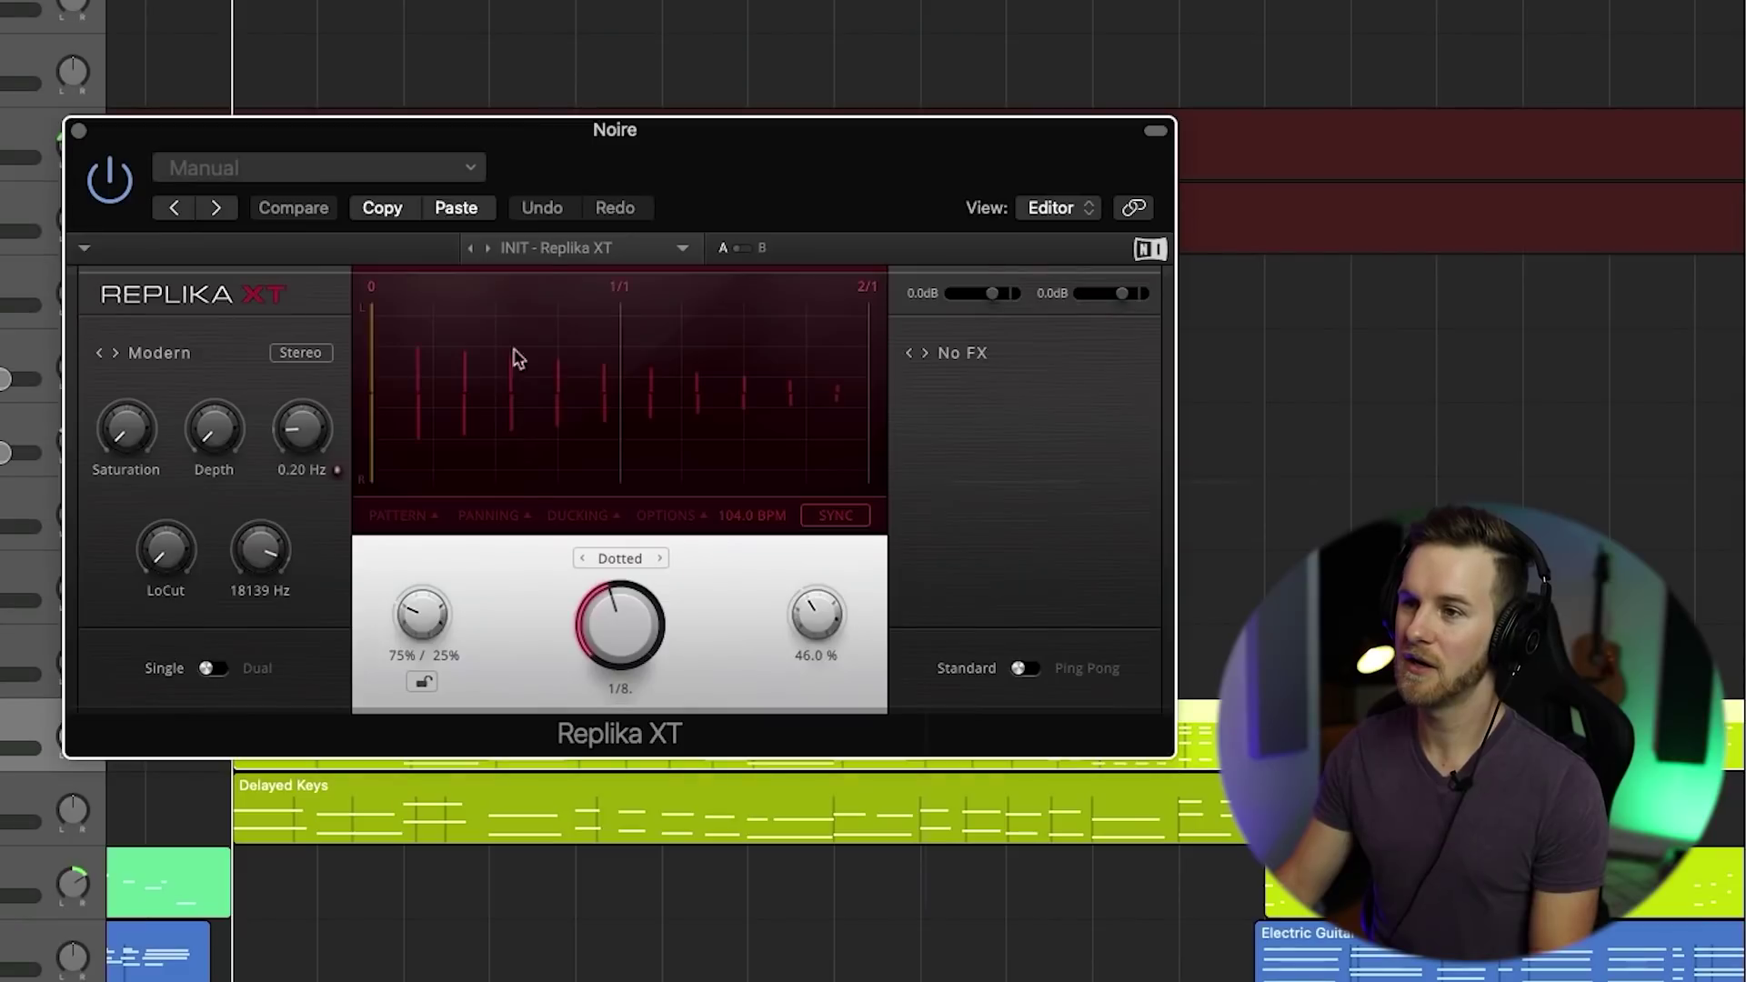
pyautogui.click(574, 397)
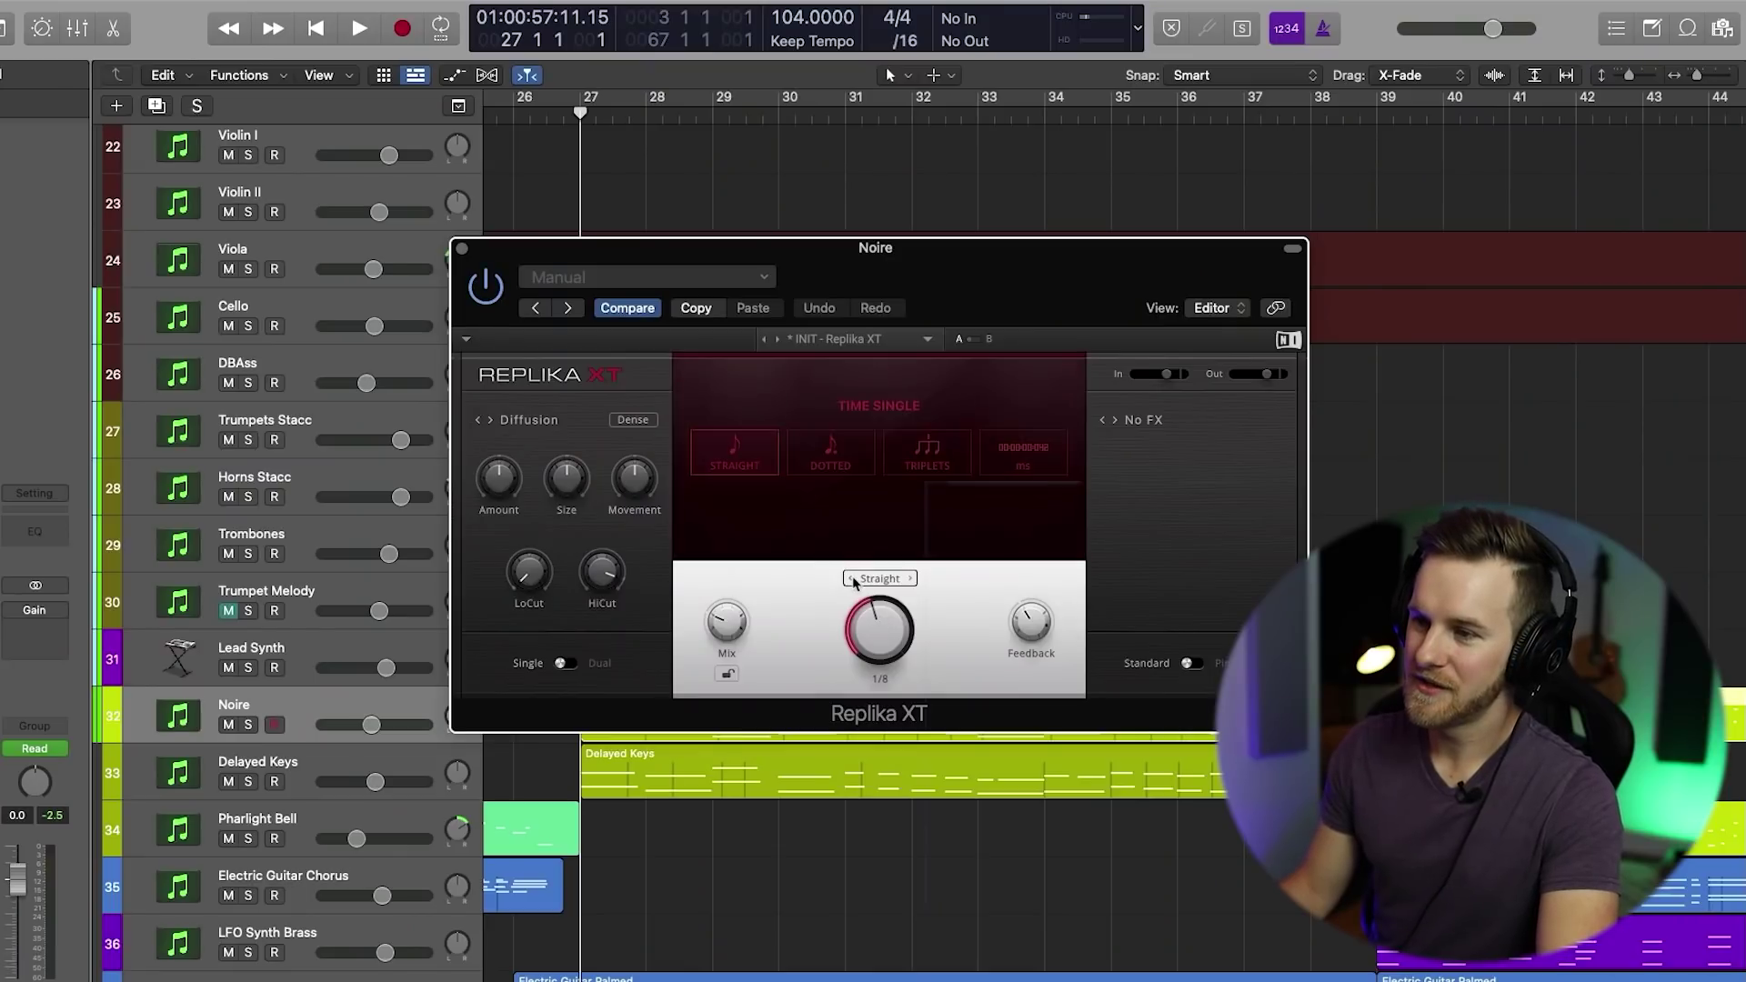
pyautogui.click(737, 436)
pyautogui.moveTo(880, 628); pyautogui.dragTo(879, 659)
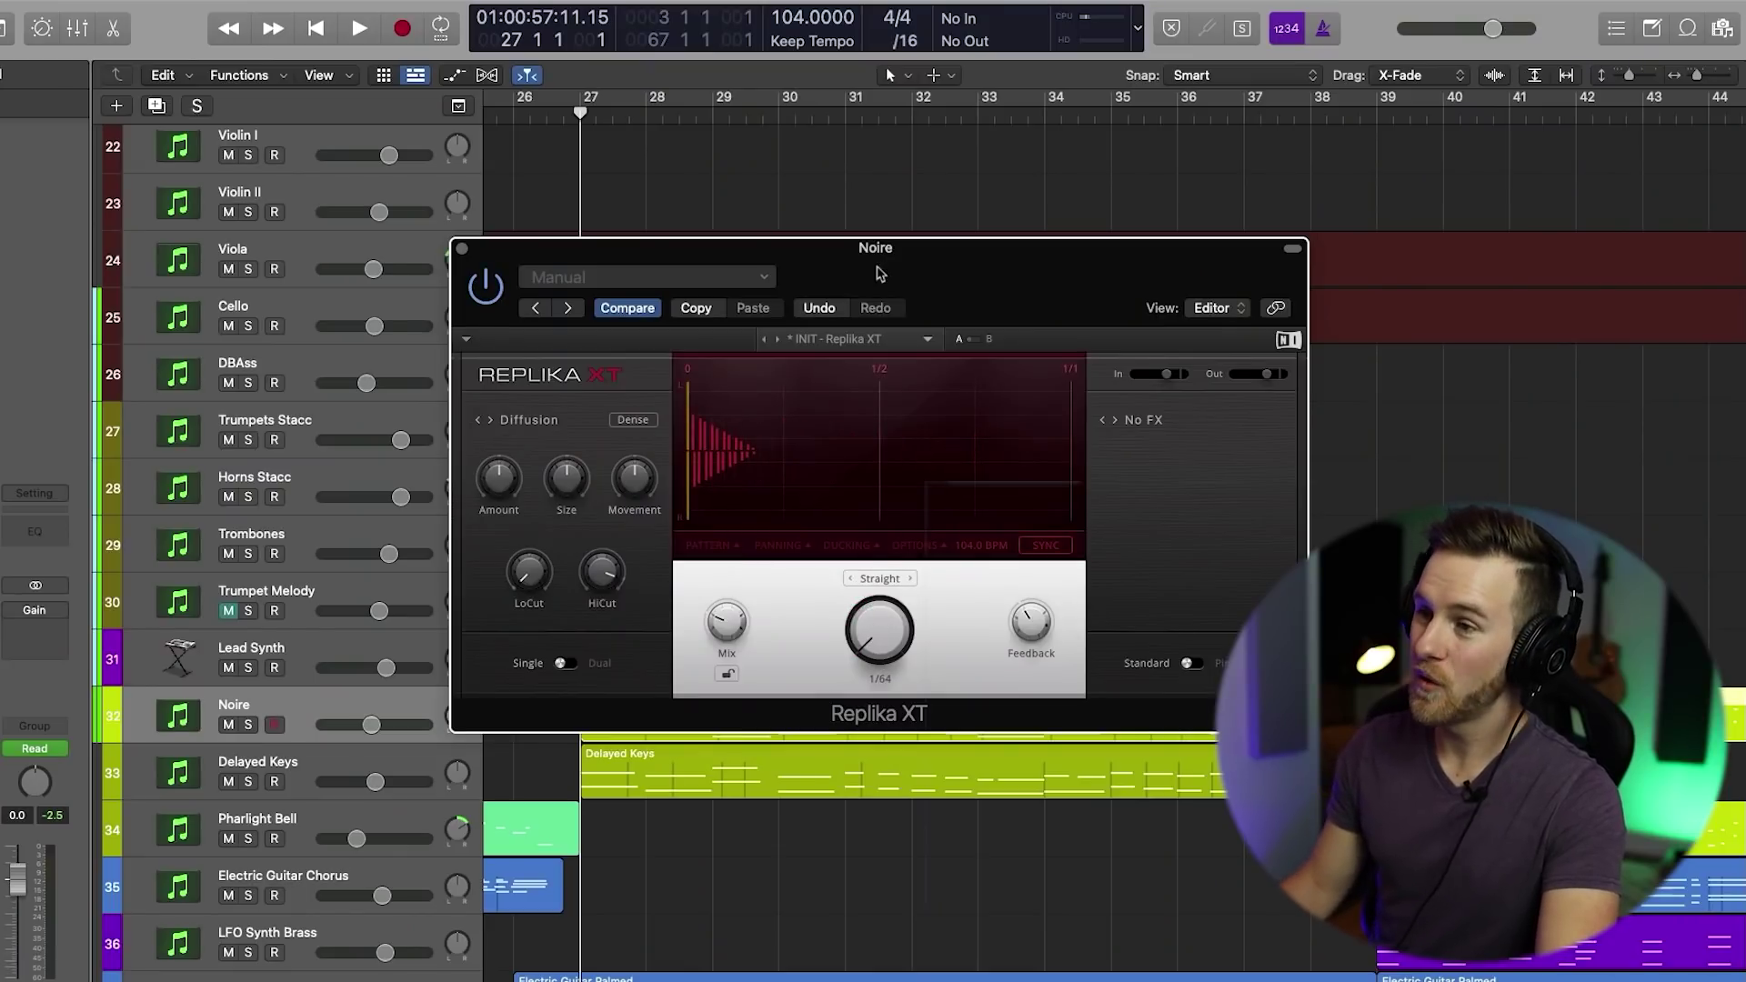
pyautogui.moveTo(1089, 280); pyautogui.dragTo(871, 191)
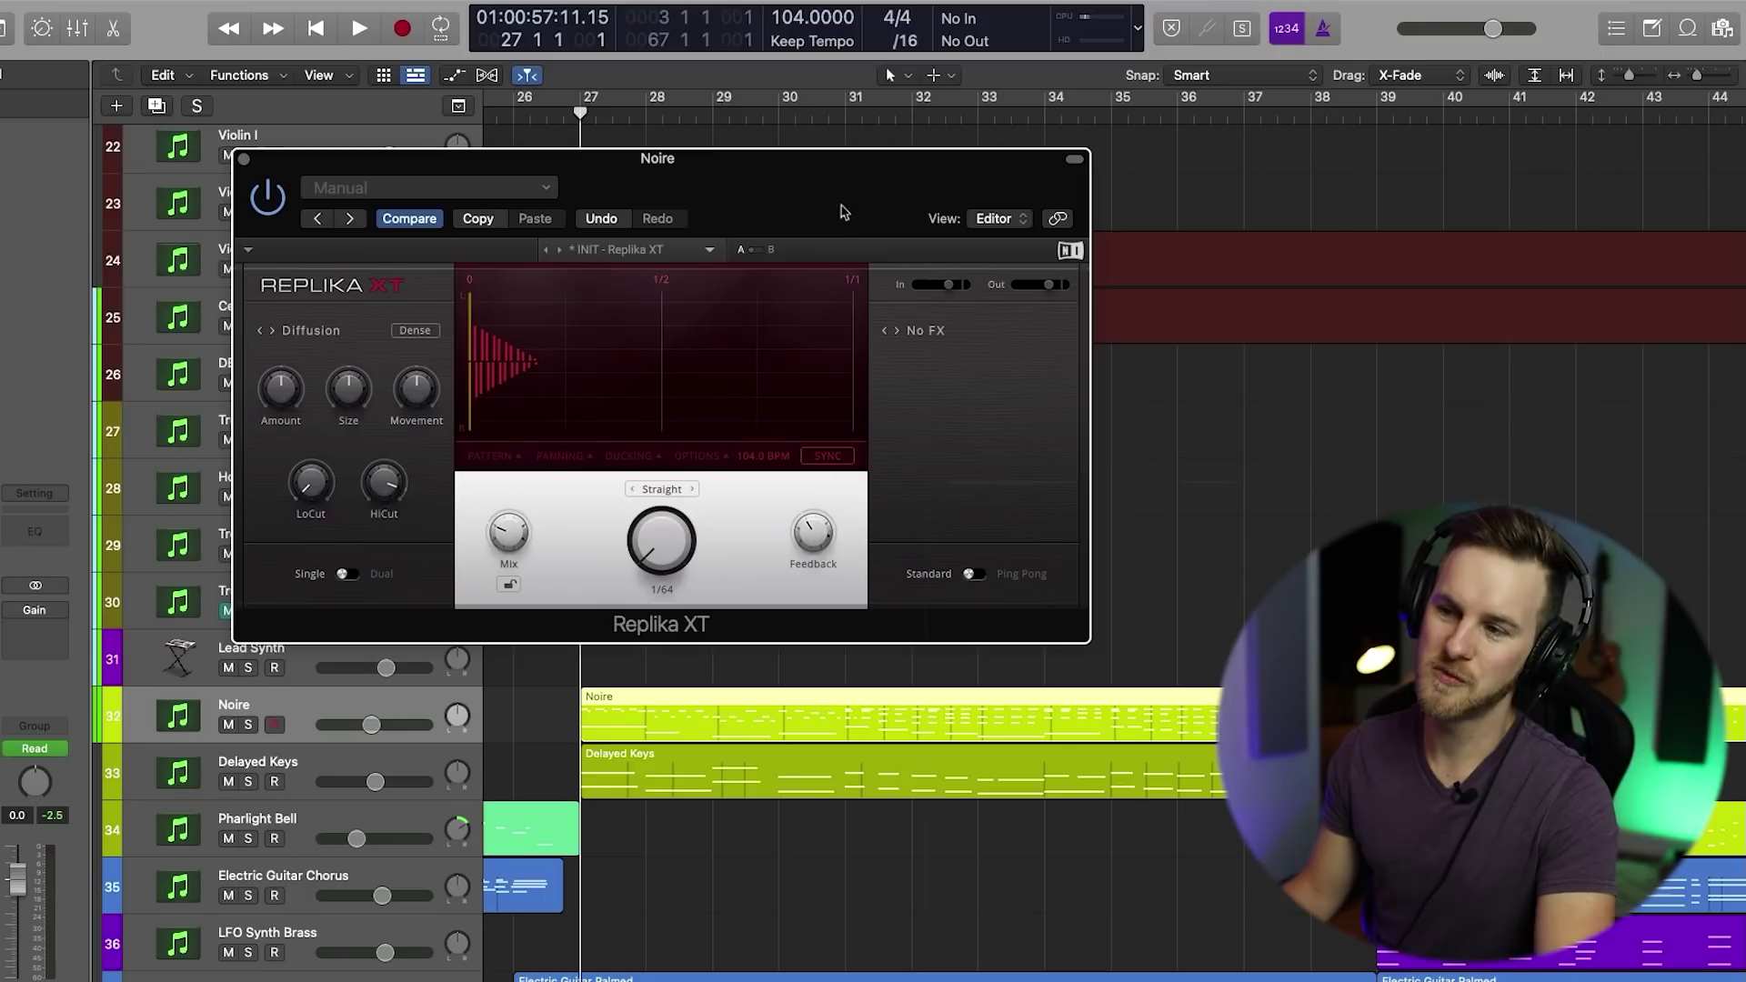
# Step: Solo Noire and play it while lowering Replika XT's mix to about 66%/34%
pyautogui.moveTo(509, 542)
pyautogui.press('s')
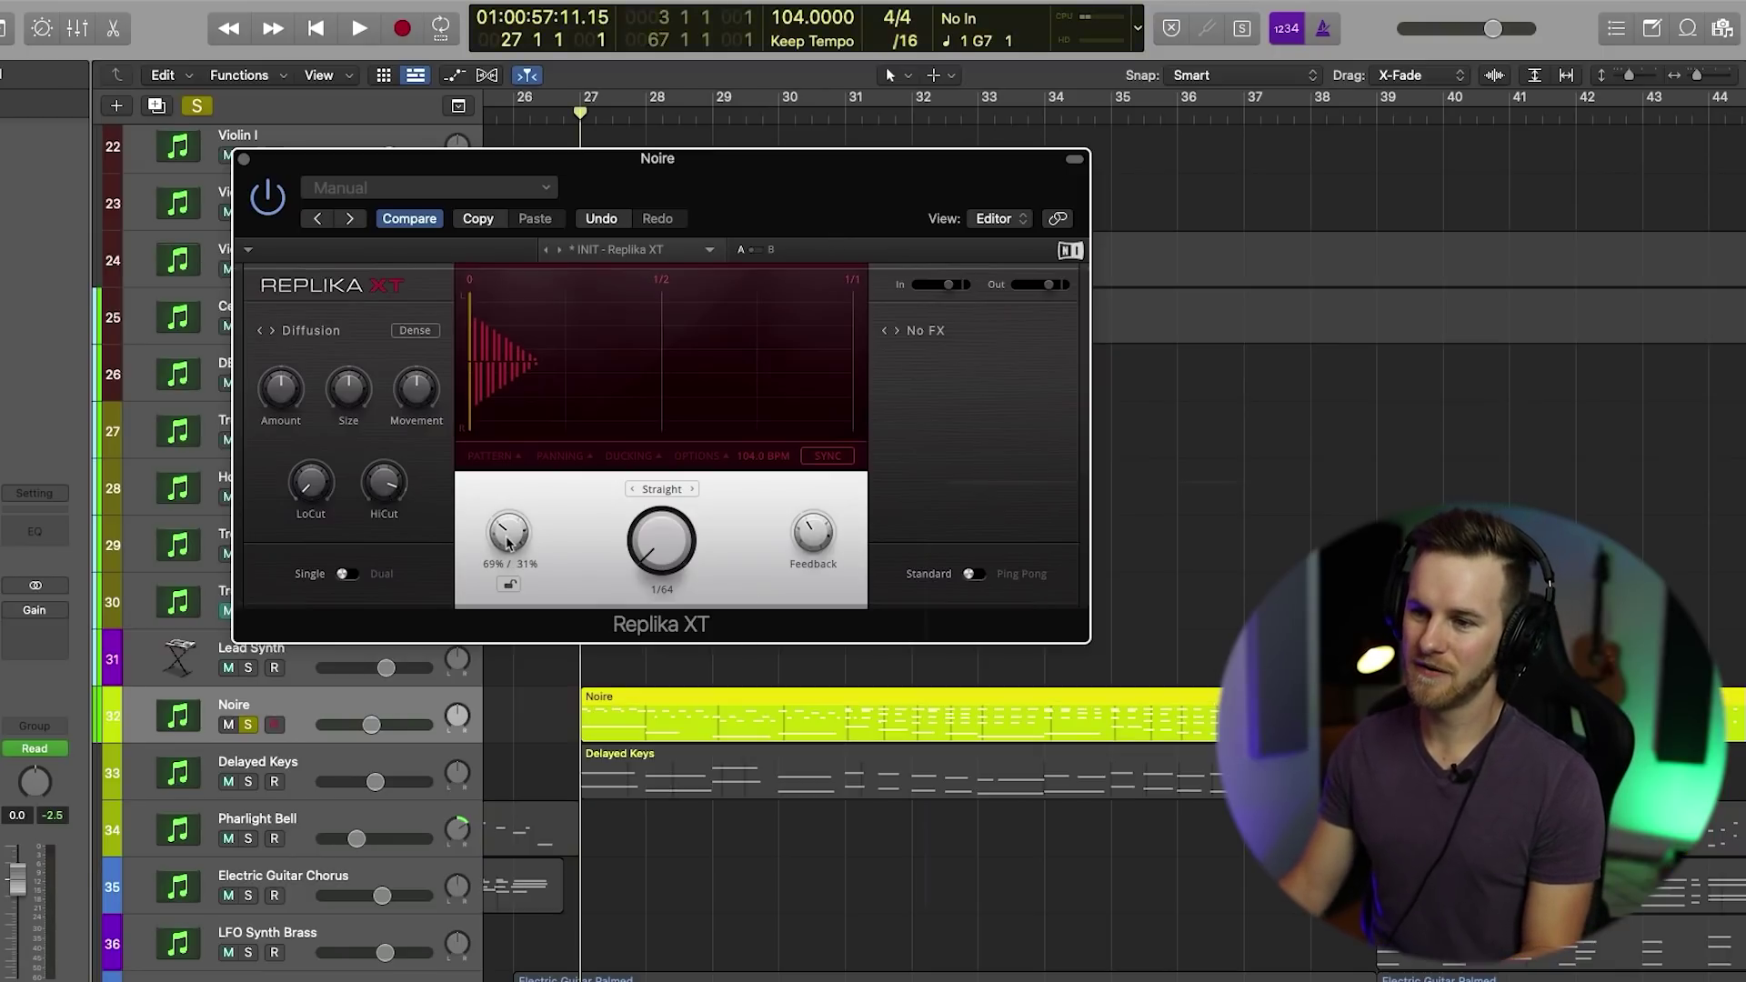
pyautogui.press('space')
pyautogui.moveTo(507, 542); pyautogui.dragTo(499, 542)
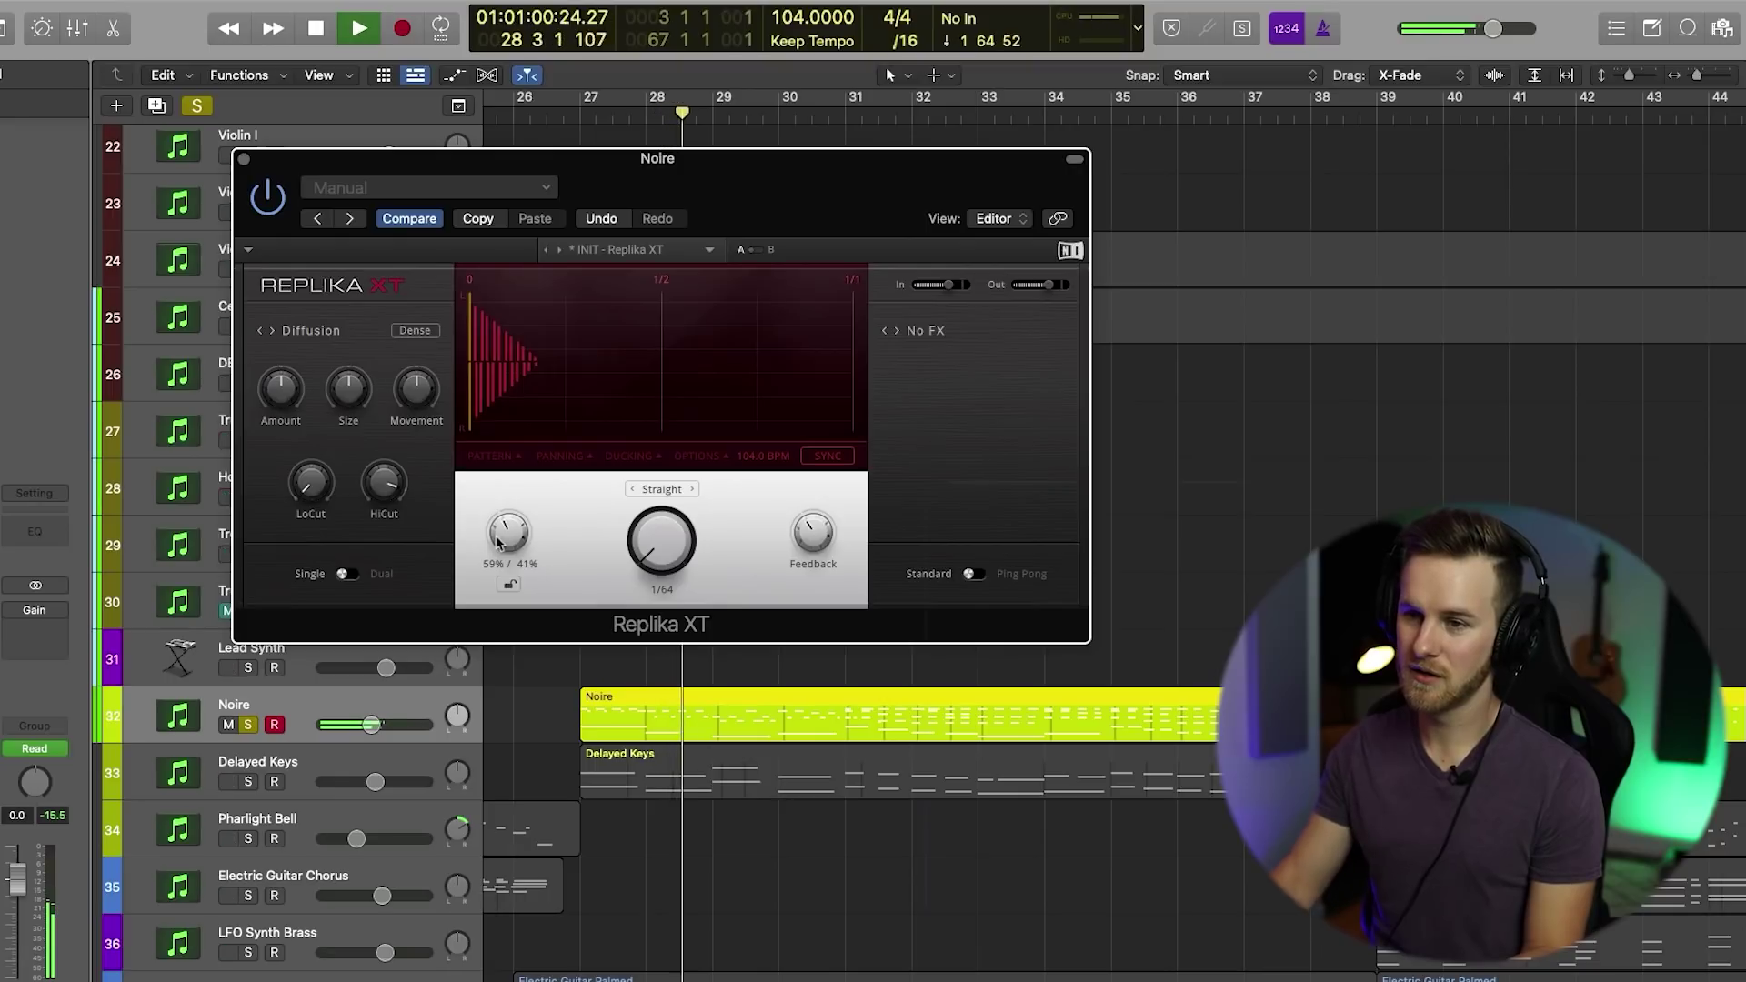
pyautogui.moveTo(497, 542); pyautogui.dragTo(498, 543)
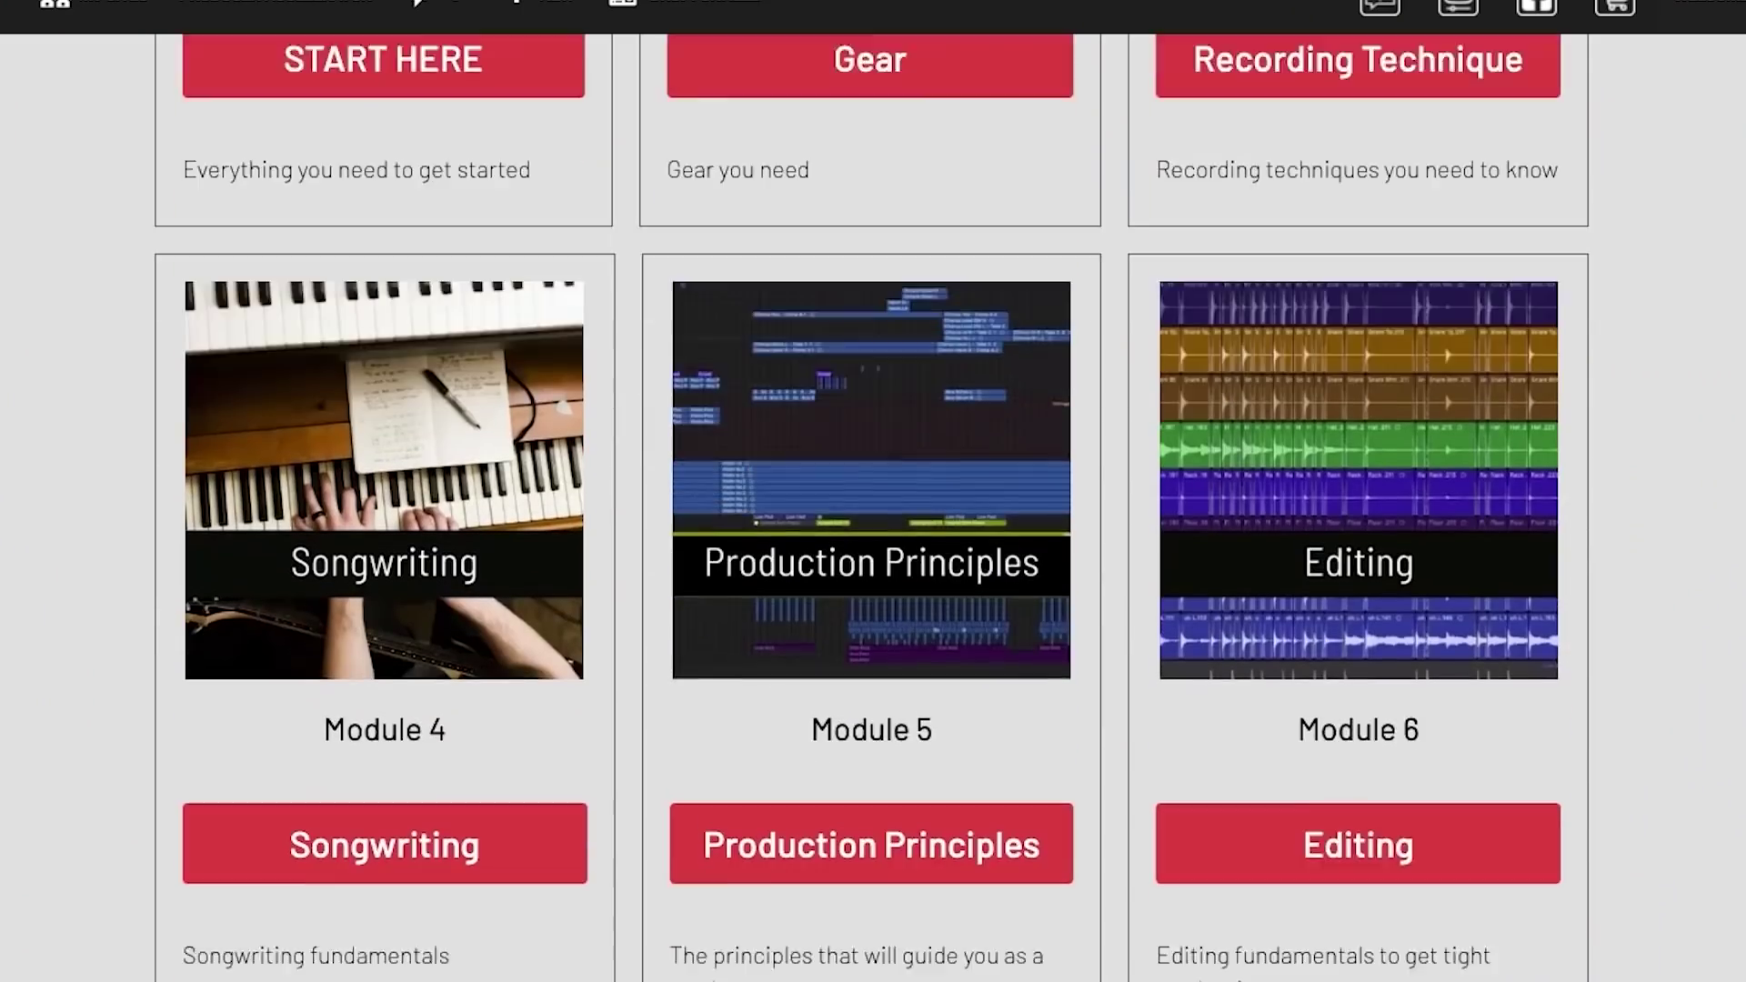
# Step: Scroll down the Producer Accelerator course module list
pyautogui.scroll(-10, 873, 491)
pyautogui.scroll(-5, 873, 491)
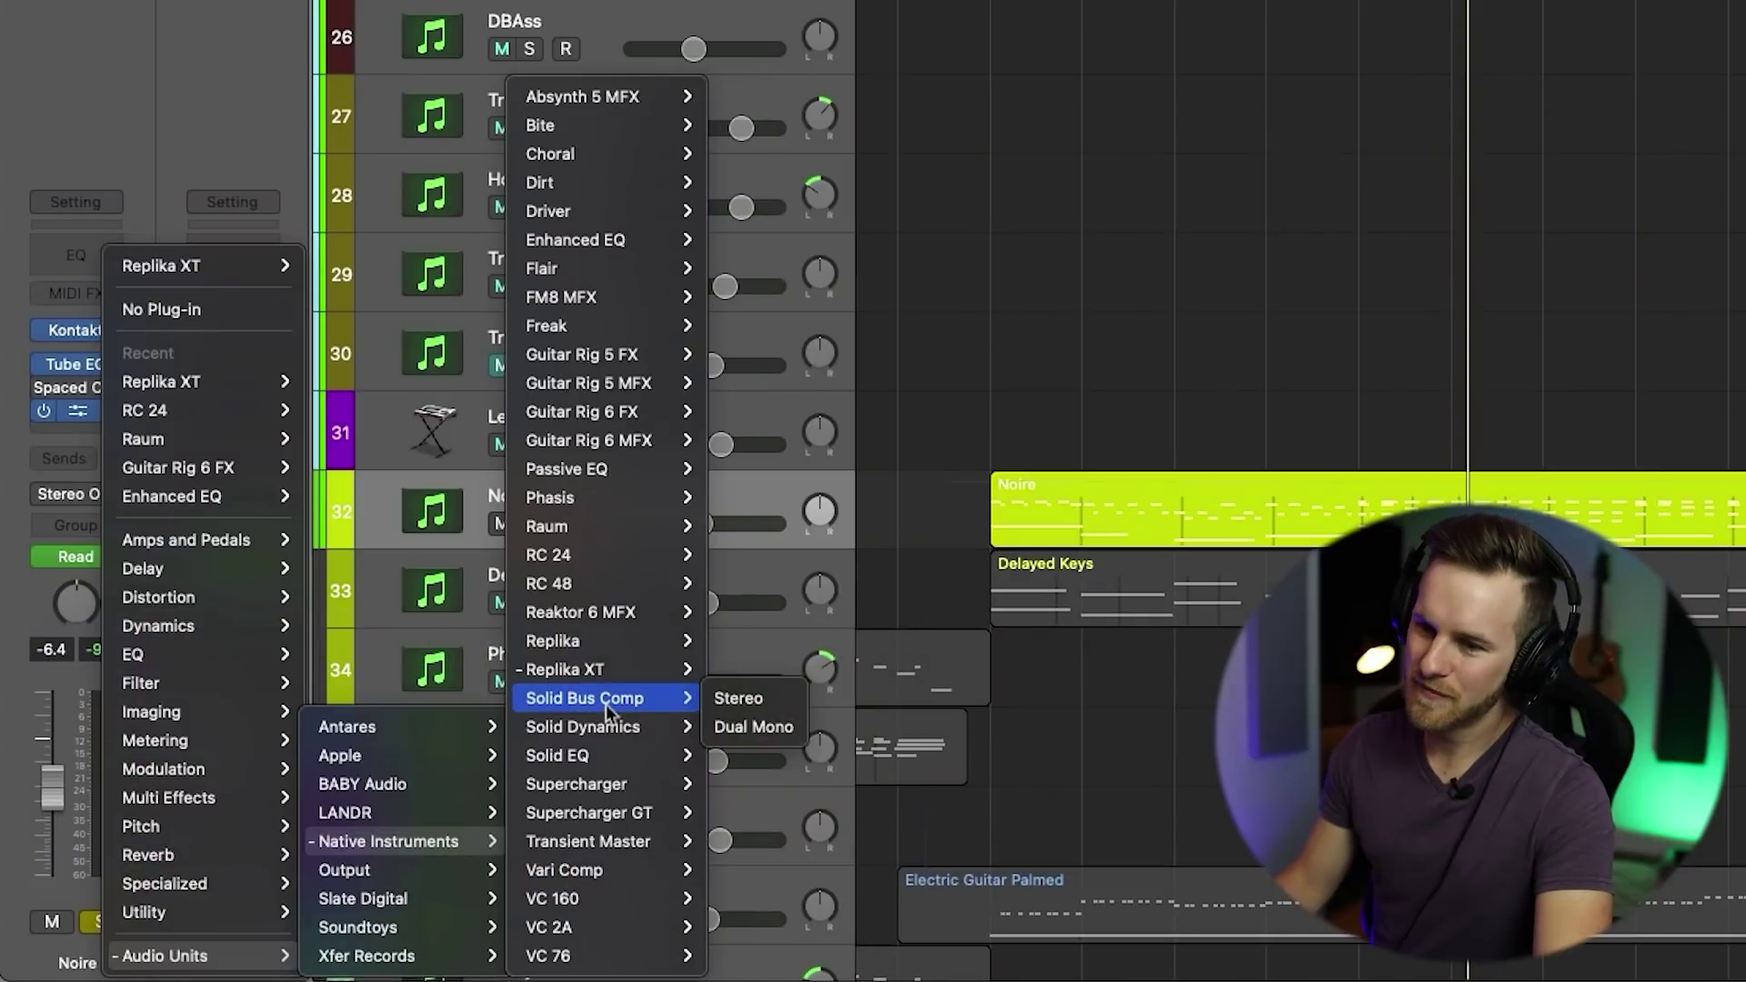
# Step: Insert Native Instruments' Supercharger GT on the Noire track, adjust one setting, and close it
pyautogui.moveTo(639, 735)
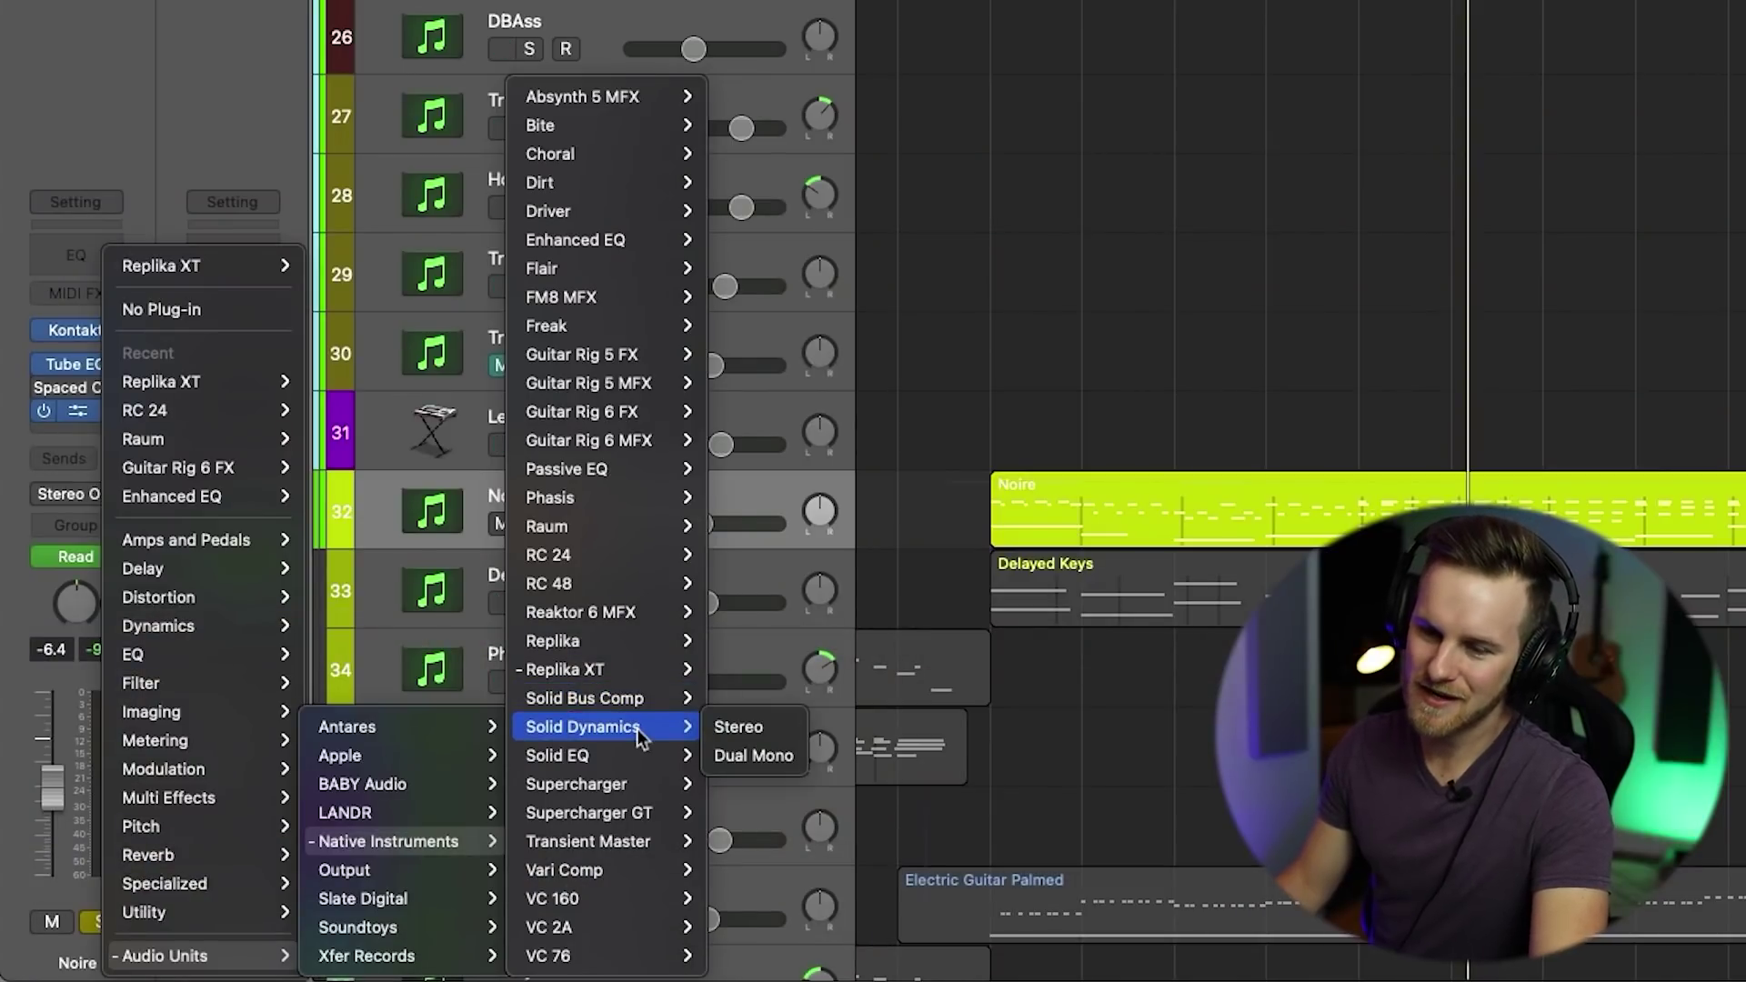
pyautogui.moveTo(629, 793)
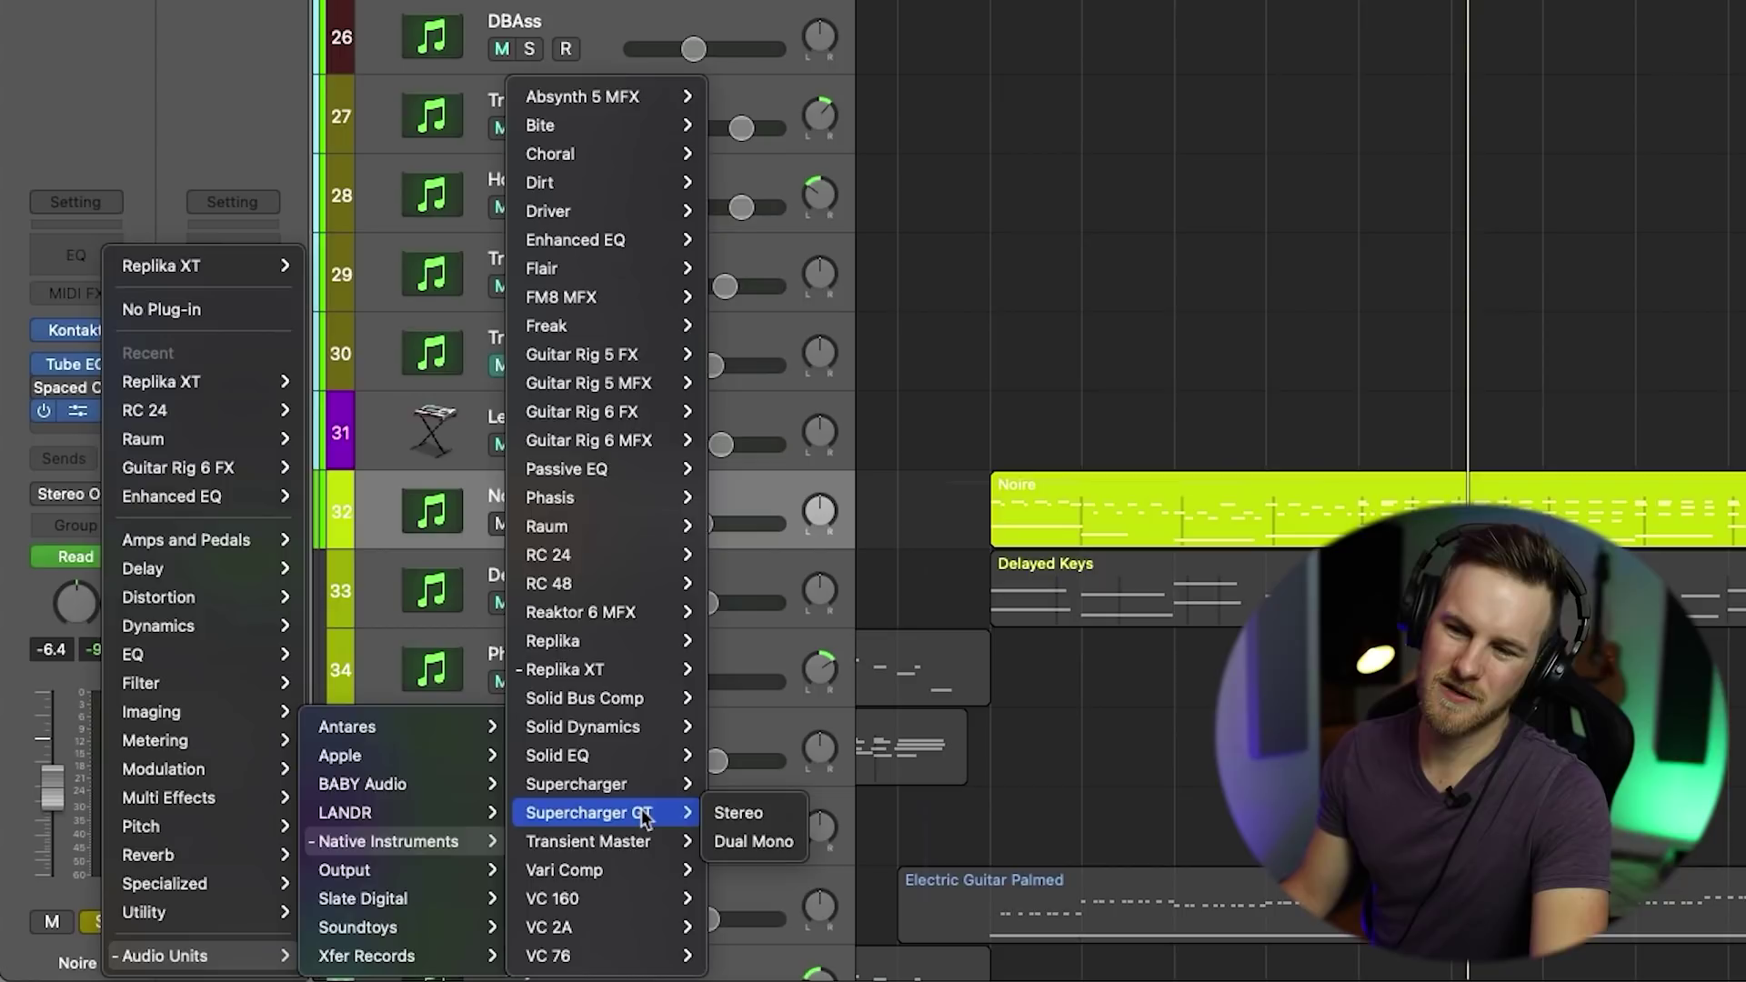
pyautogui.click(738, 812)
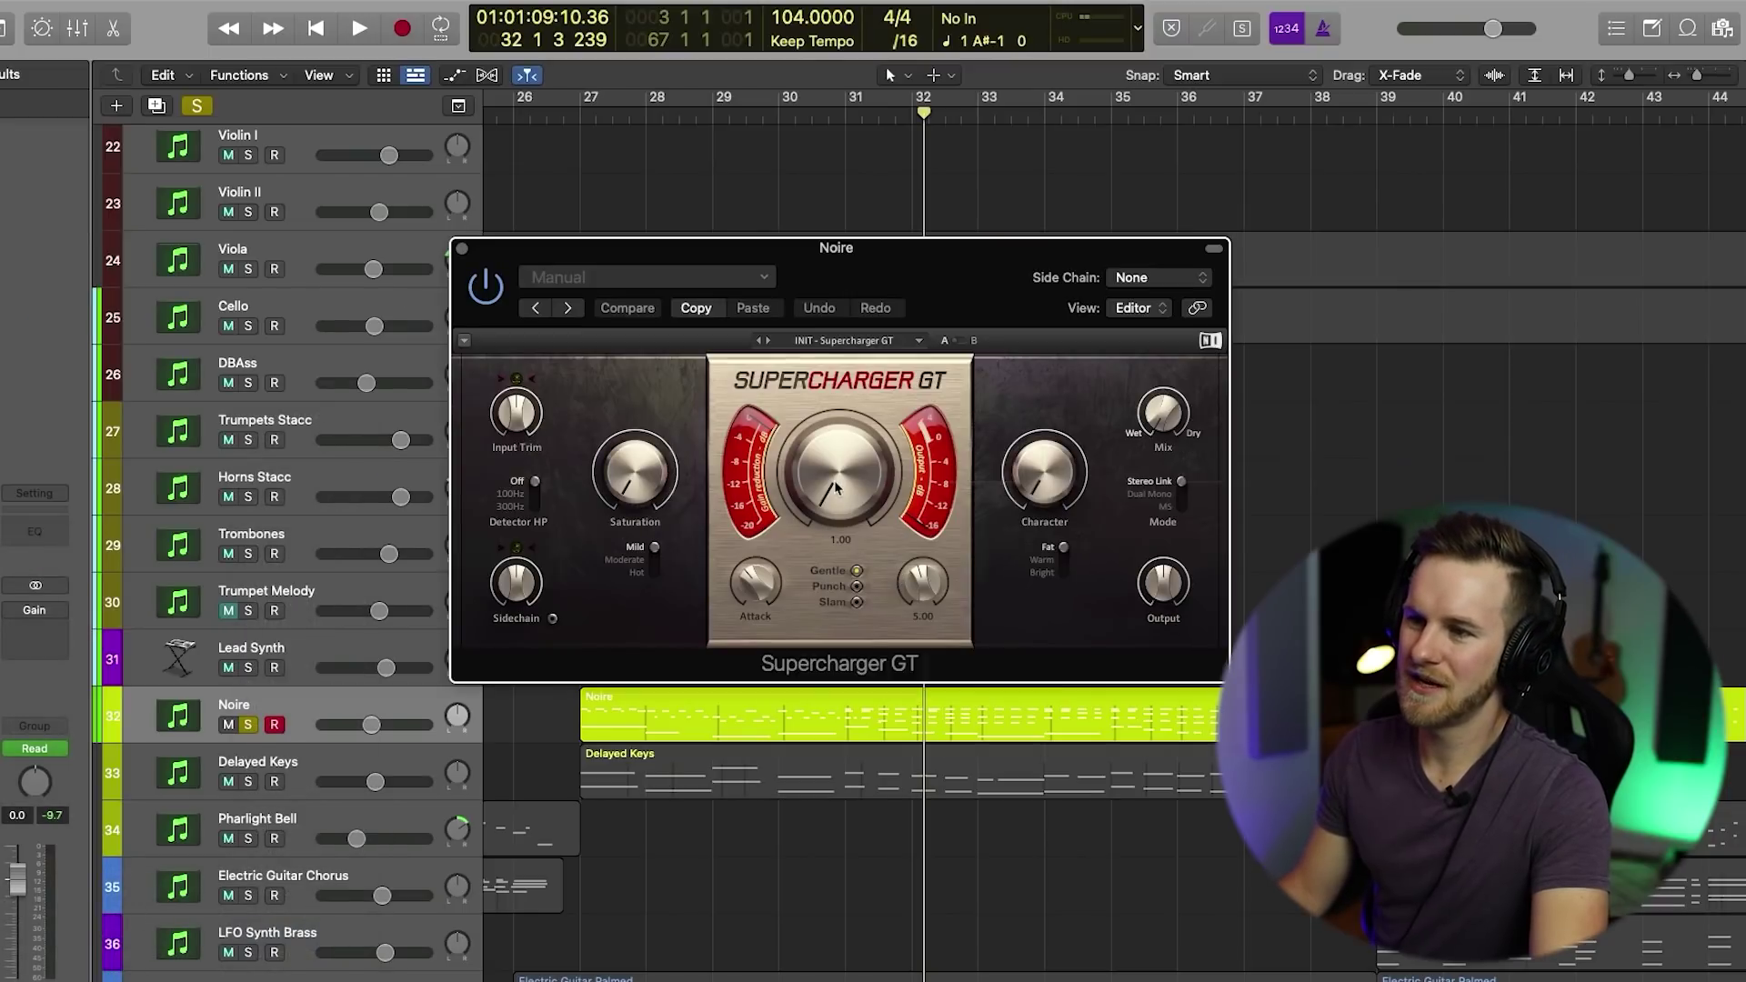
pyautogui.moveTo(836, 489); pyautogui.dragTo(836, 480)
pyautogui.press('super+w')
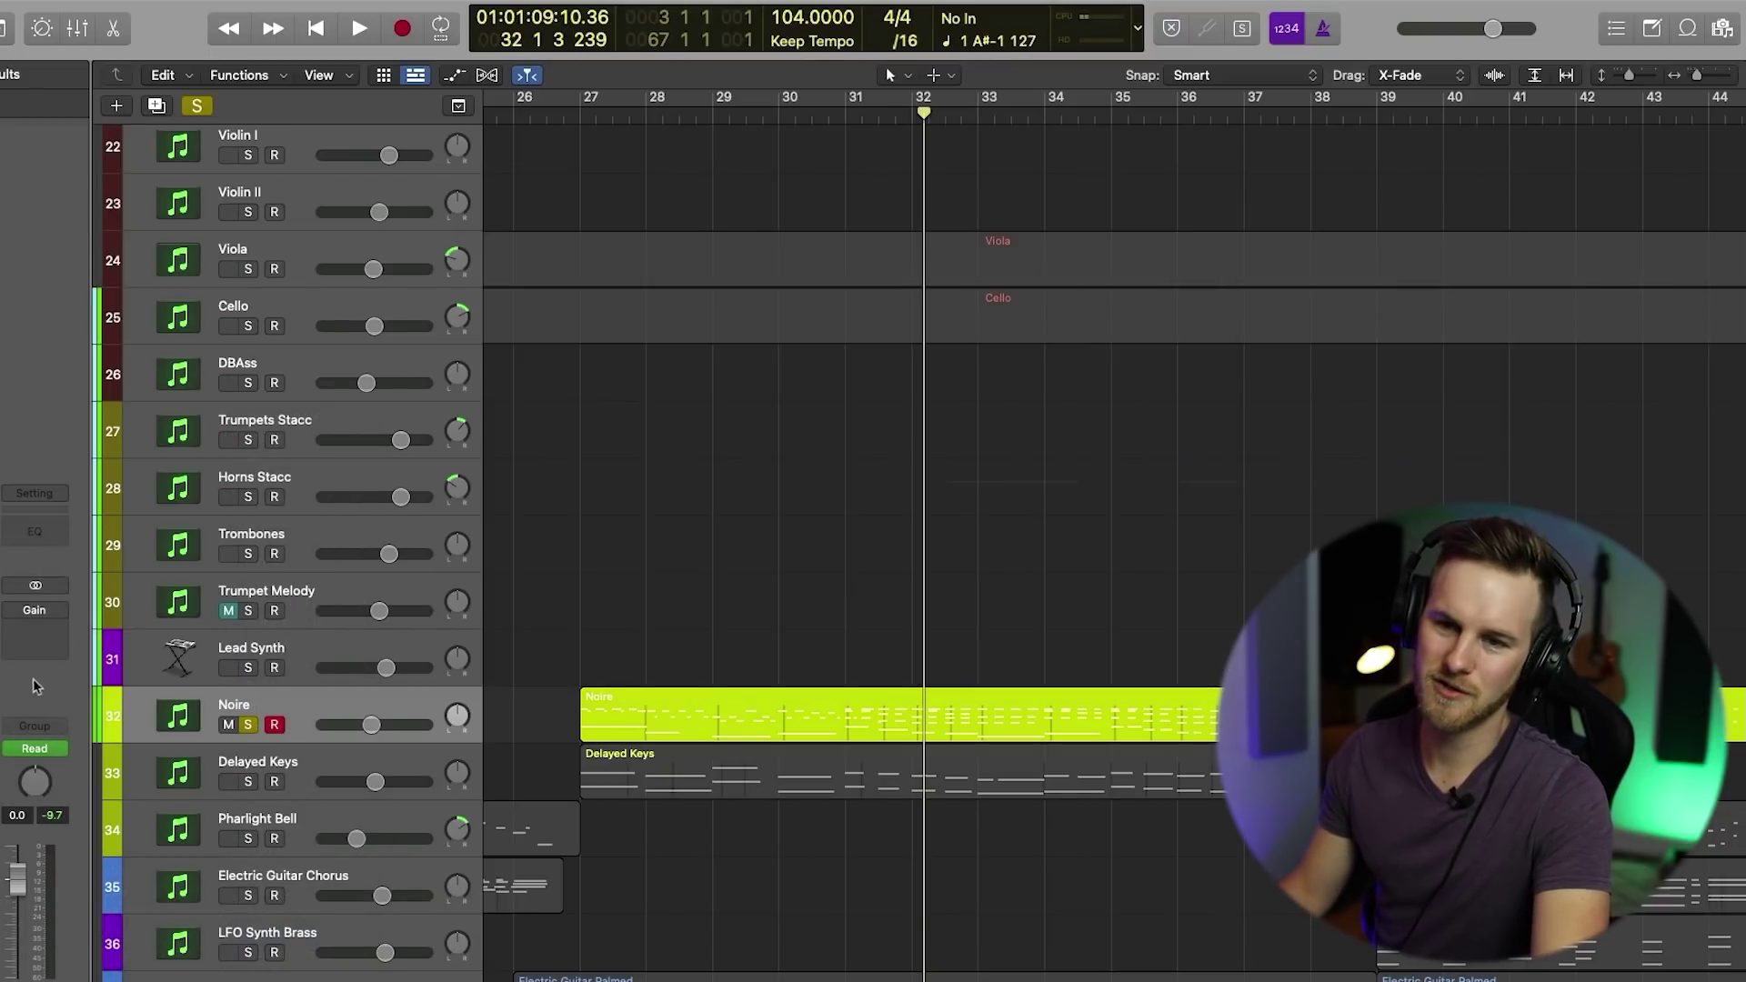
# Step: Replace Noire's insert with Transient Master and close its window
pyautogui.click(34, 687)
pyautogui.click(409, 950)
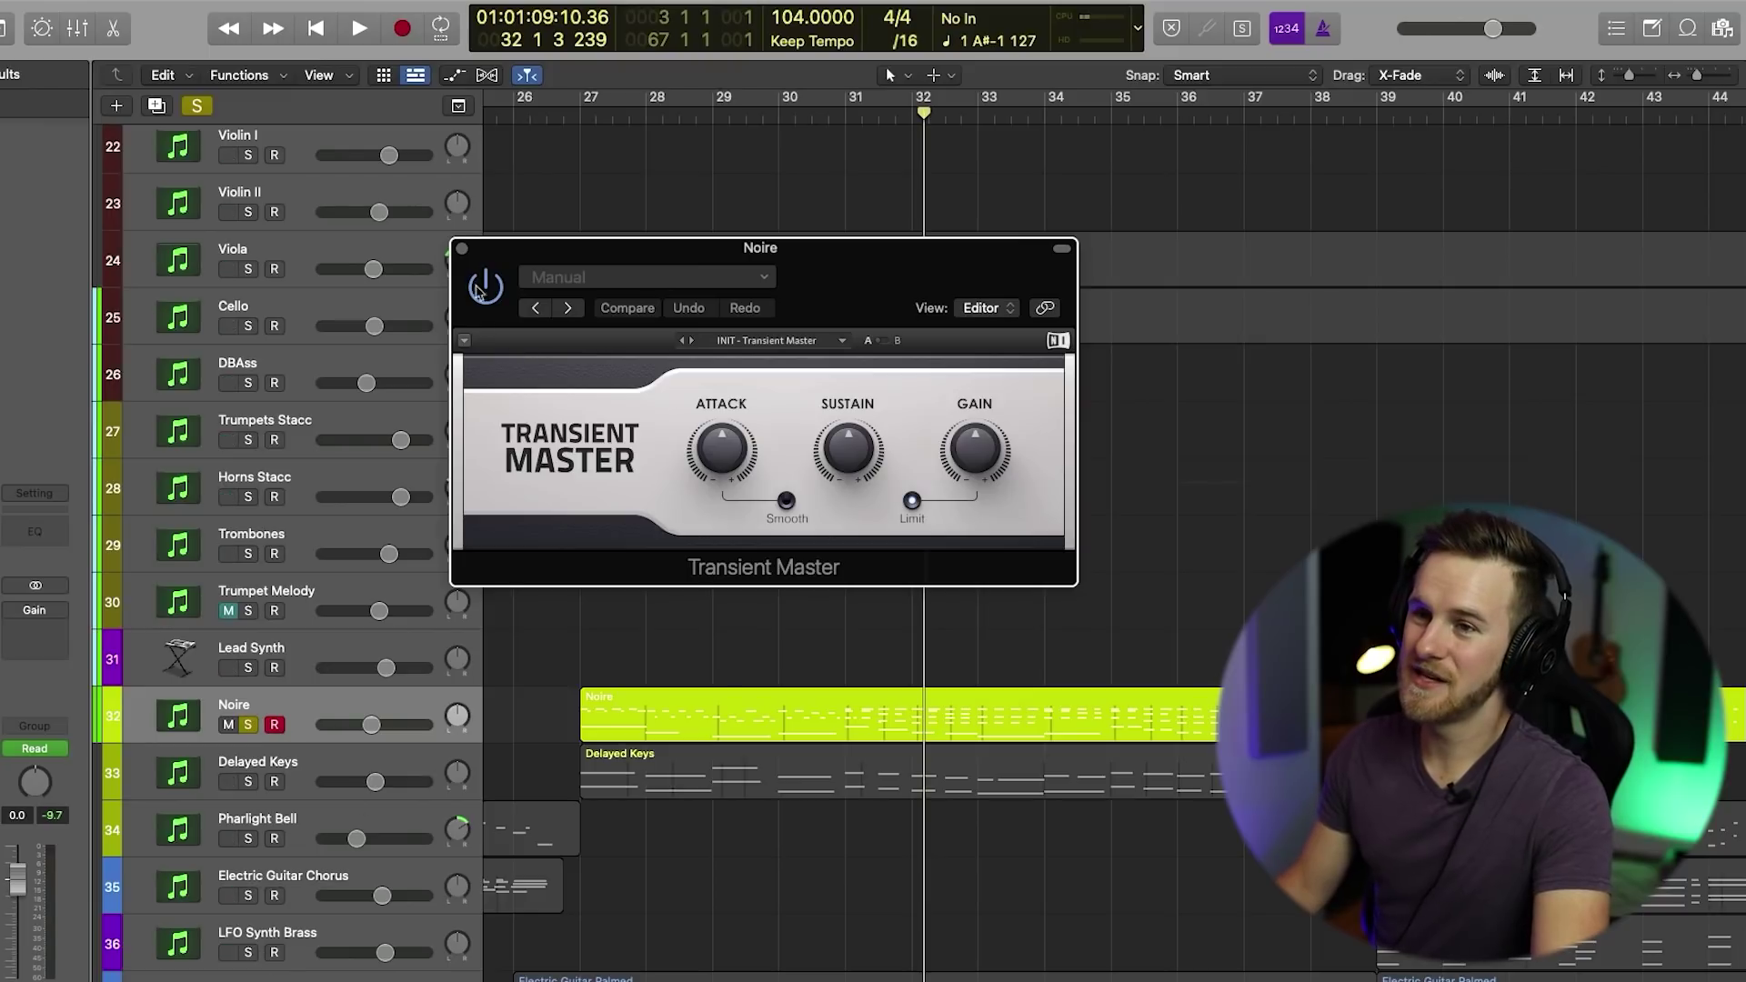
pyautogui.click(462, 248)
# Step: Select the DRUMS bus and open its Transient Master insert
pyautogui.click(83, 602)
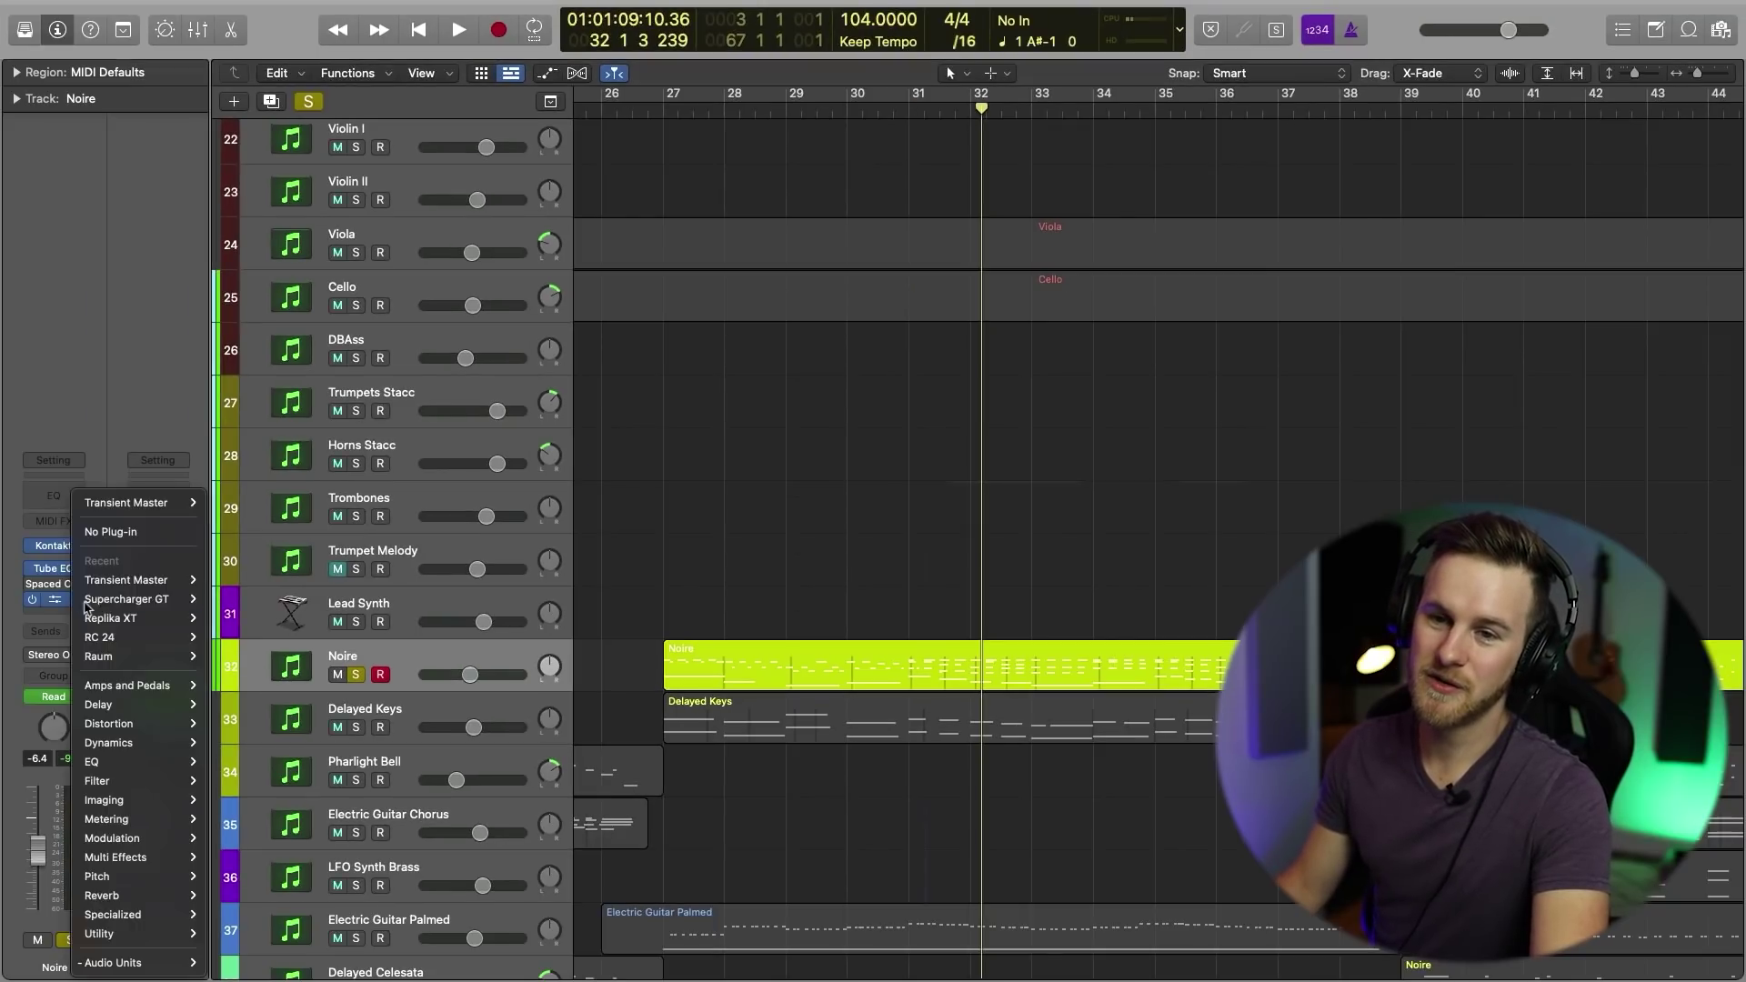
pyautogui.click(747, 530)
pyautogui.scroll(-15, 604, 576)
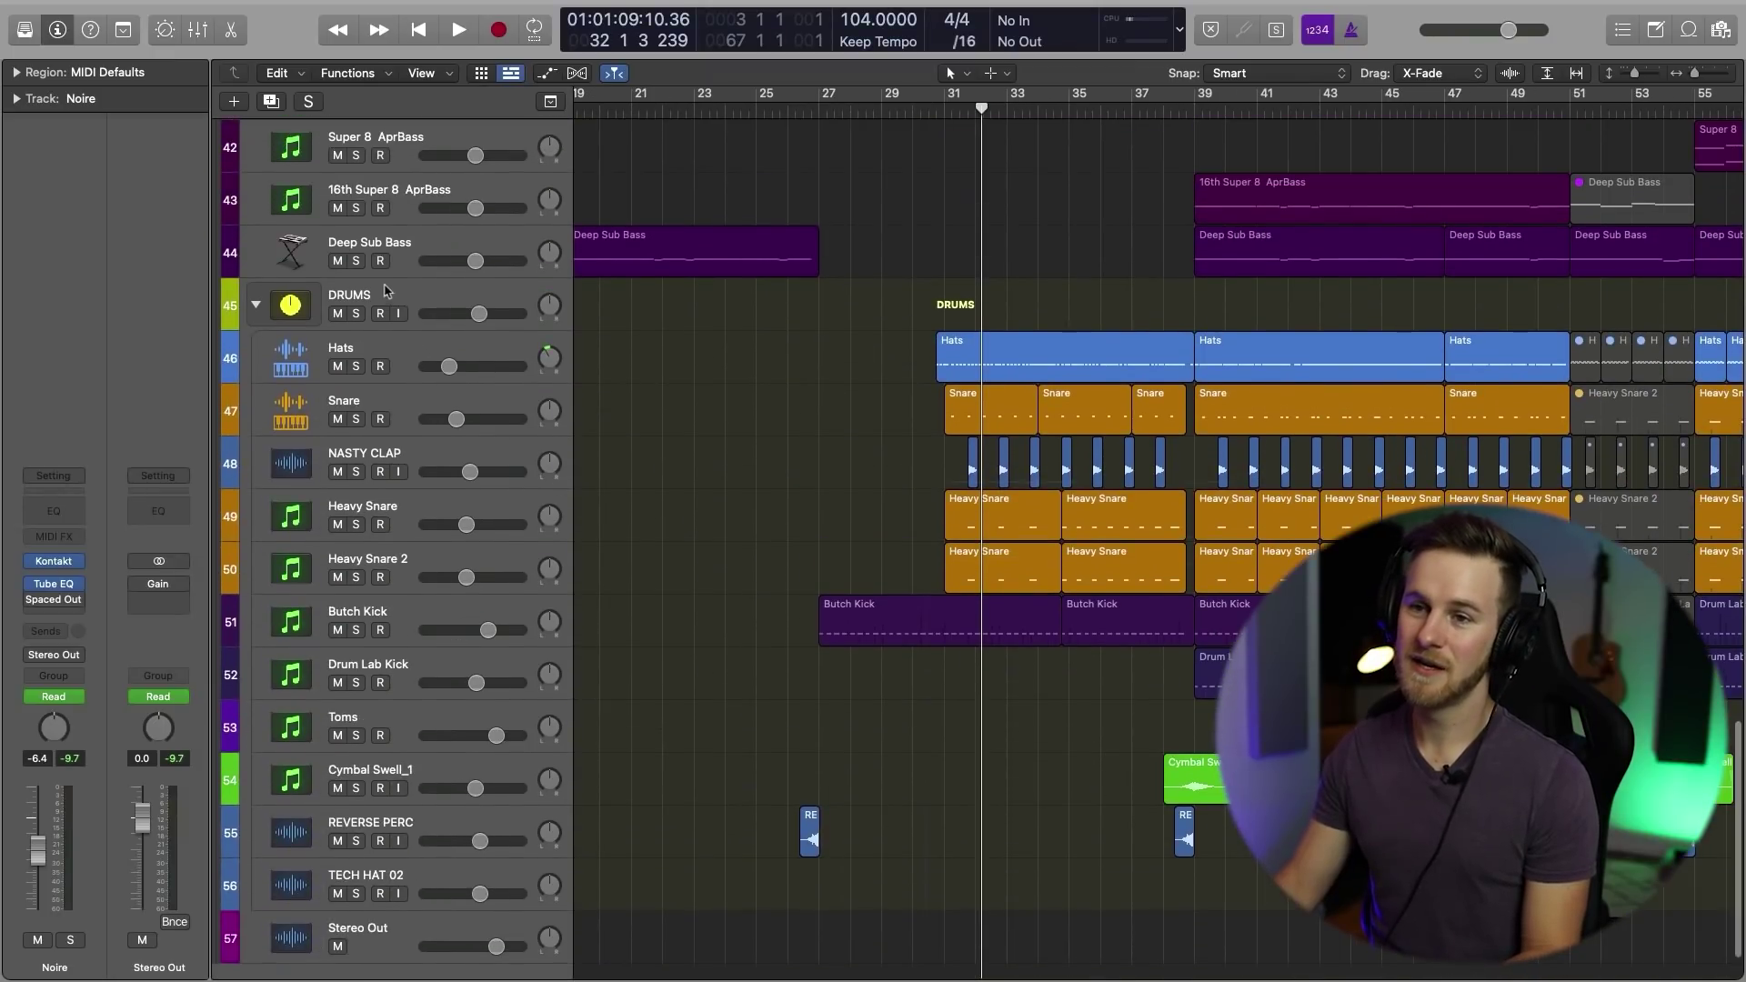
pyautogui.click(401, 298)
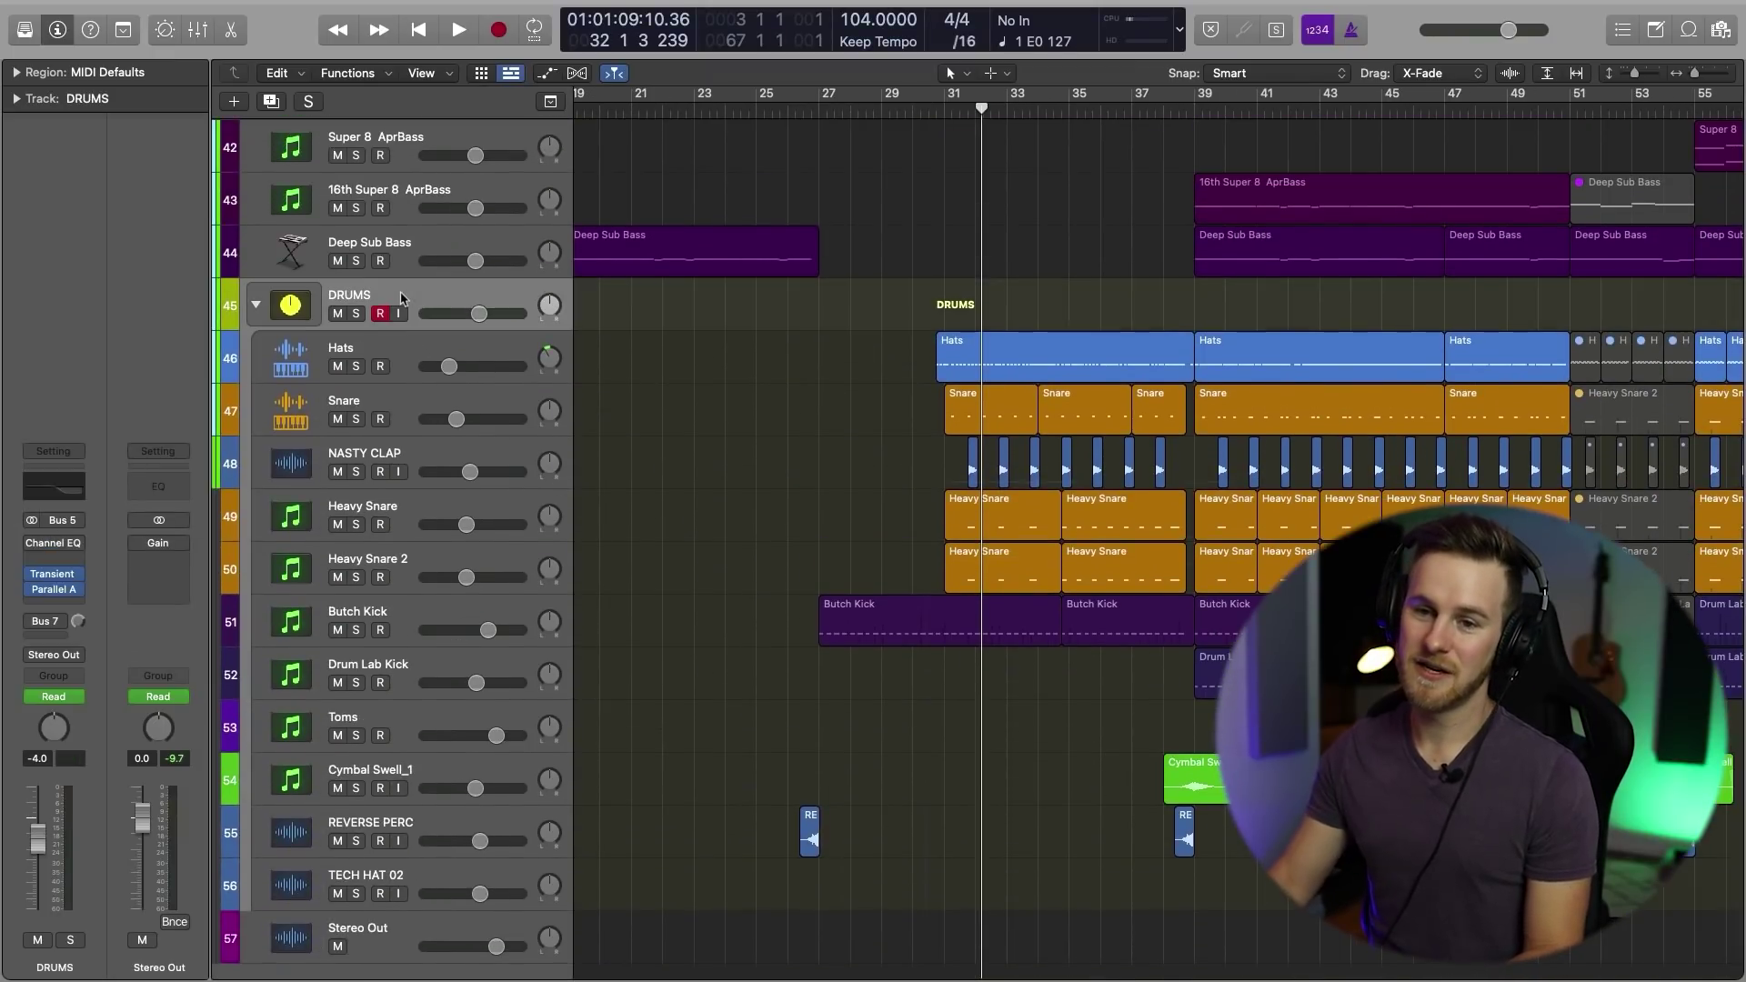
pyautogui.click(56, 586)
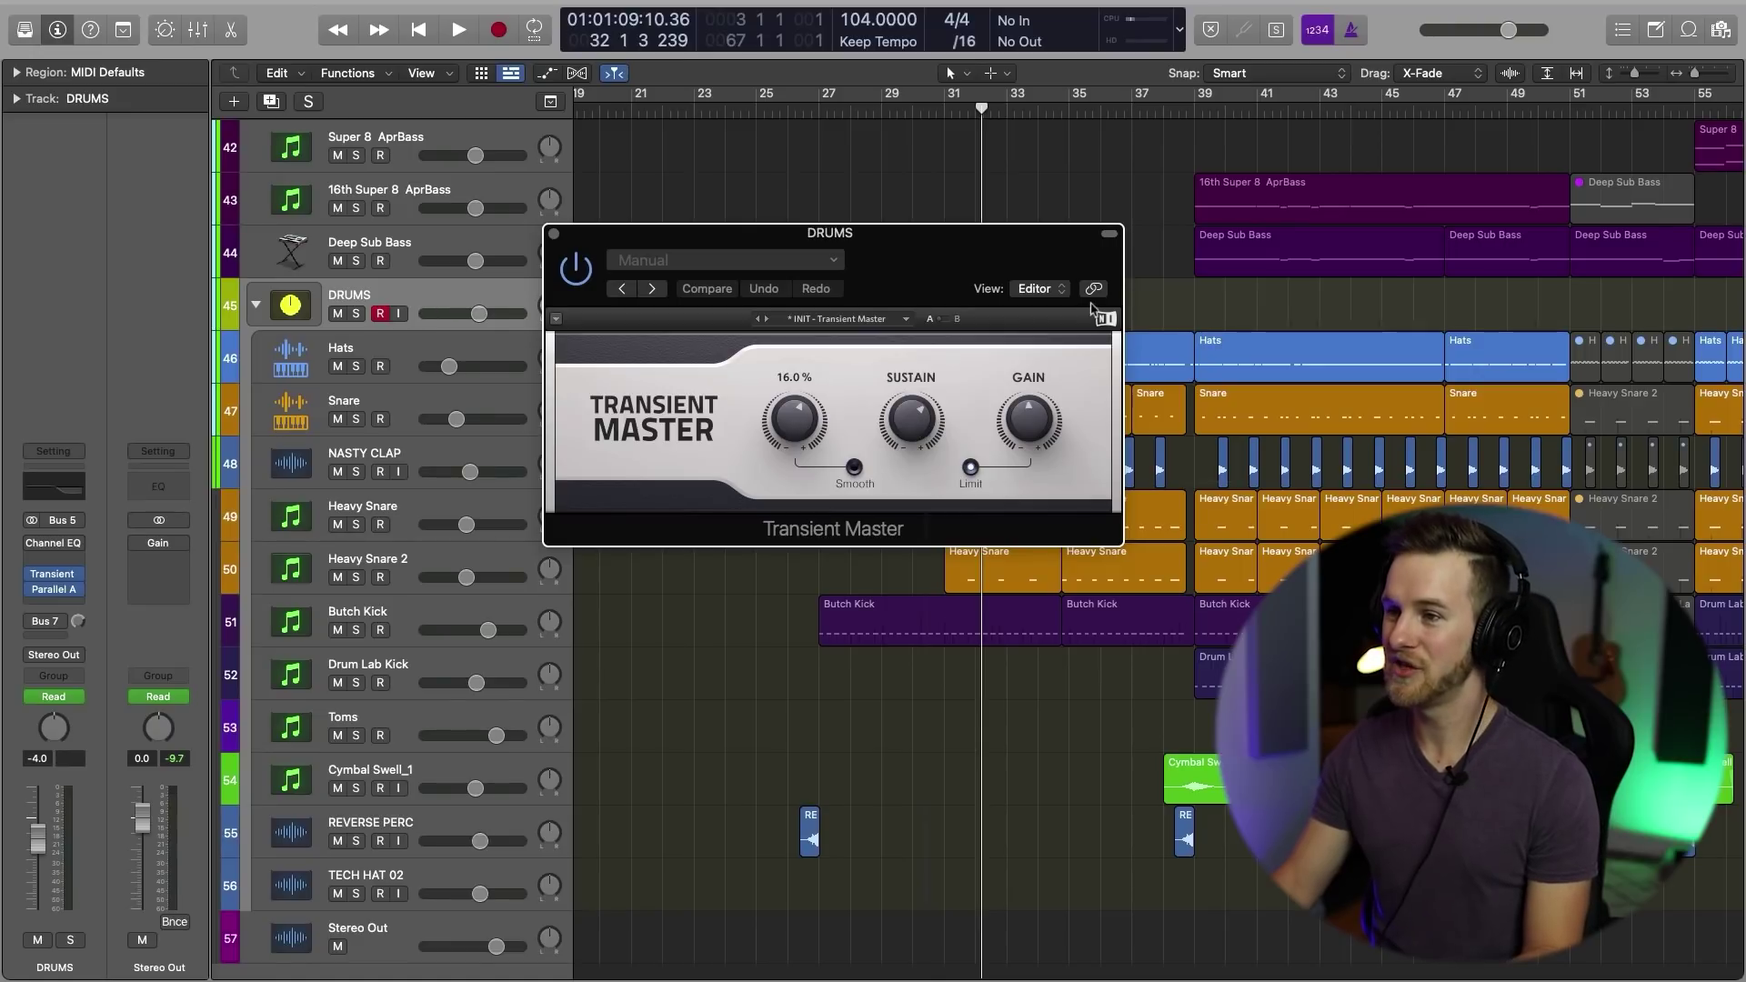
# Step: Solo the DRUMS track and play it from bar 39
pyautogui.hotkey('shift', '.')
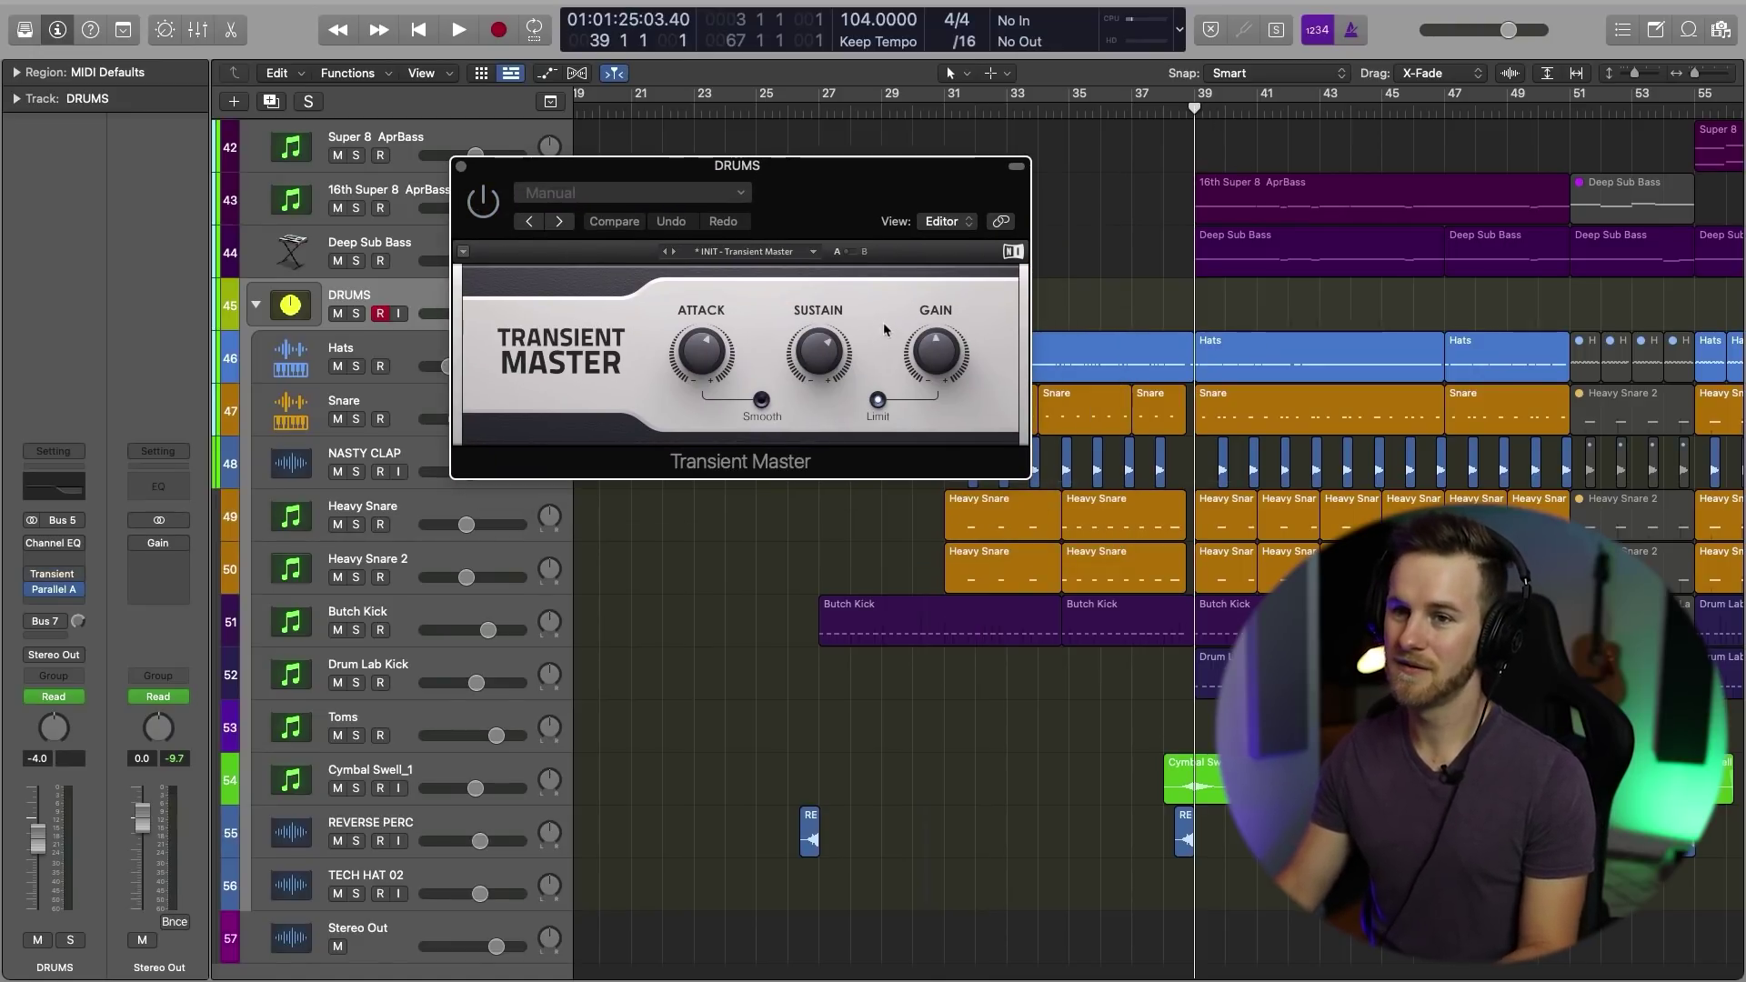
pyautogui.press('s')
pyautogui.press('space')
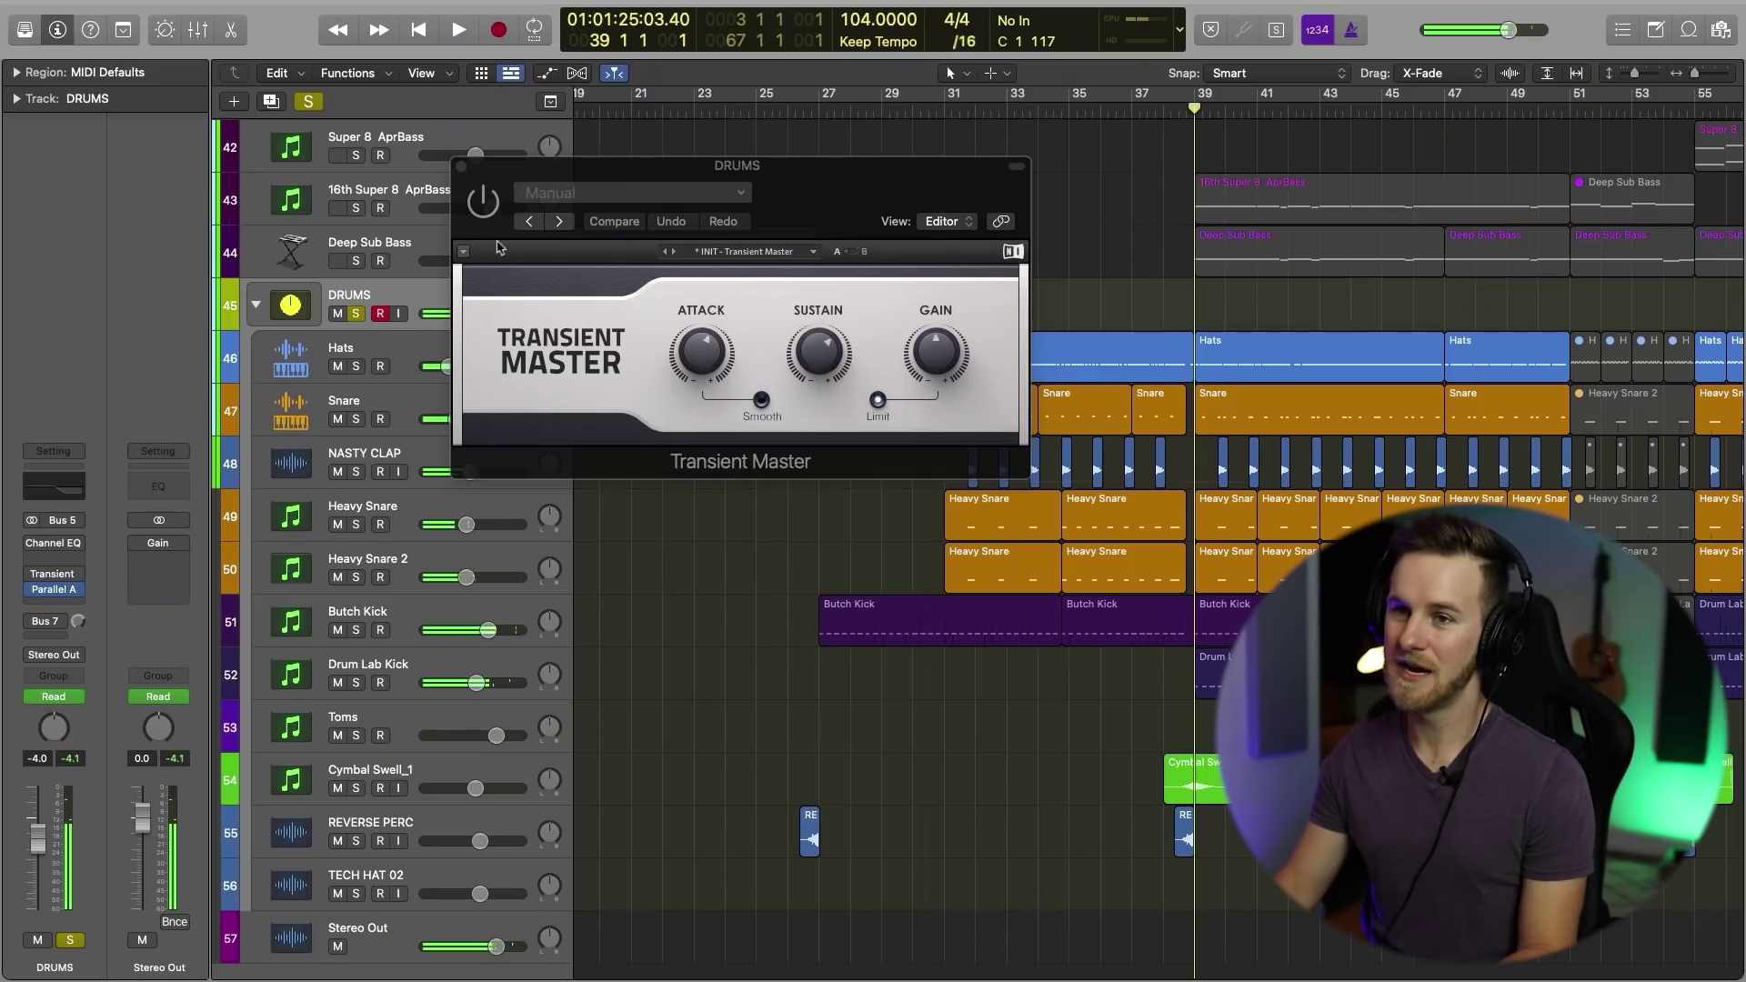
pyautogui.click(525, 215)
pyautogui.press('space')
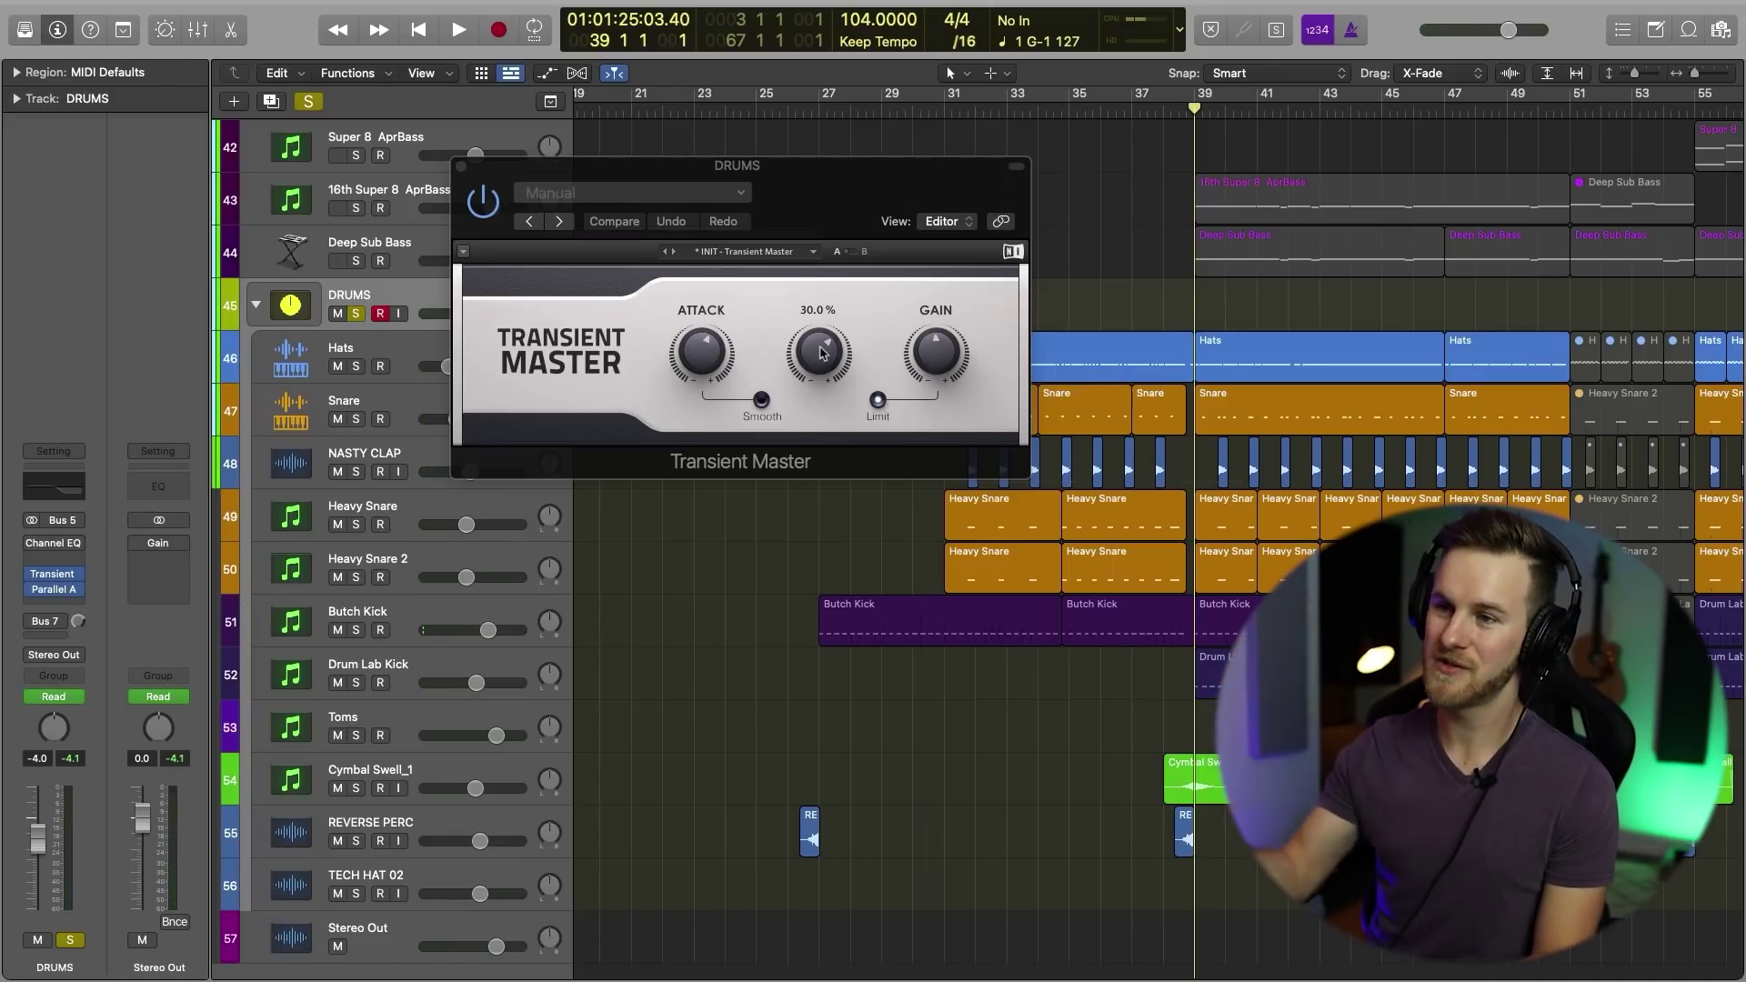
# Step: Sweep Transient Master's Sustain to 100%, then -100%, easing back toward -77% during playback
pyautogui.moveTo(818, 352); pyautogui.dragTo(818, 273)
pyautogui.press('space')
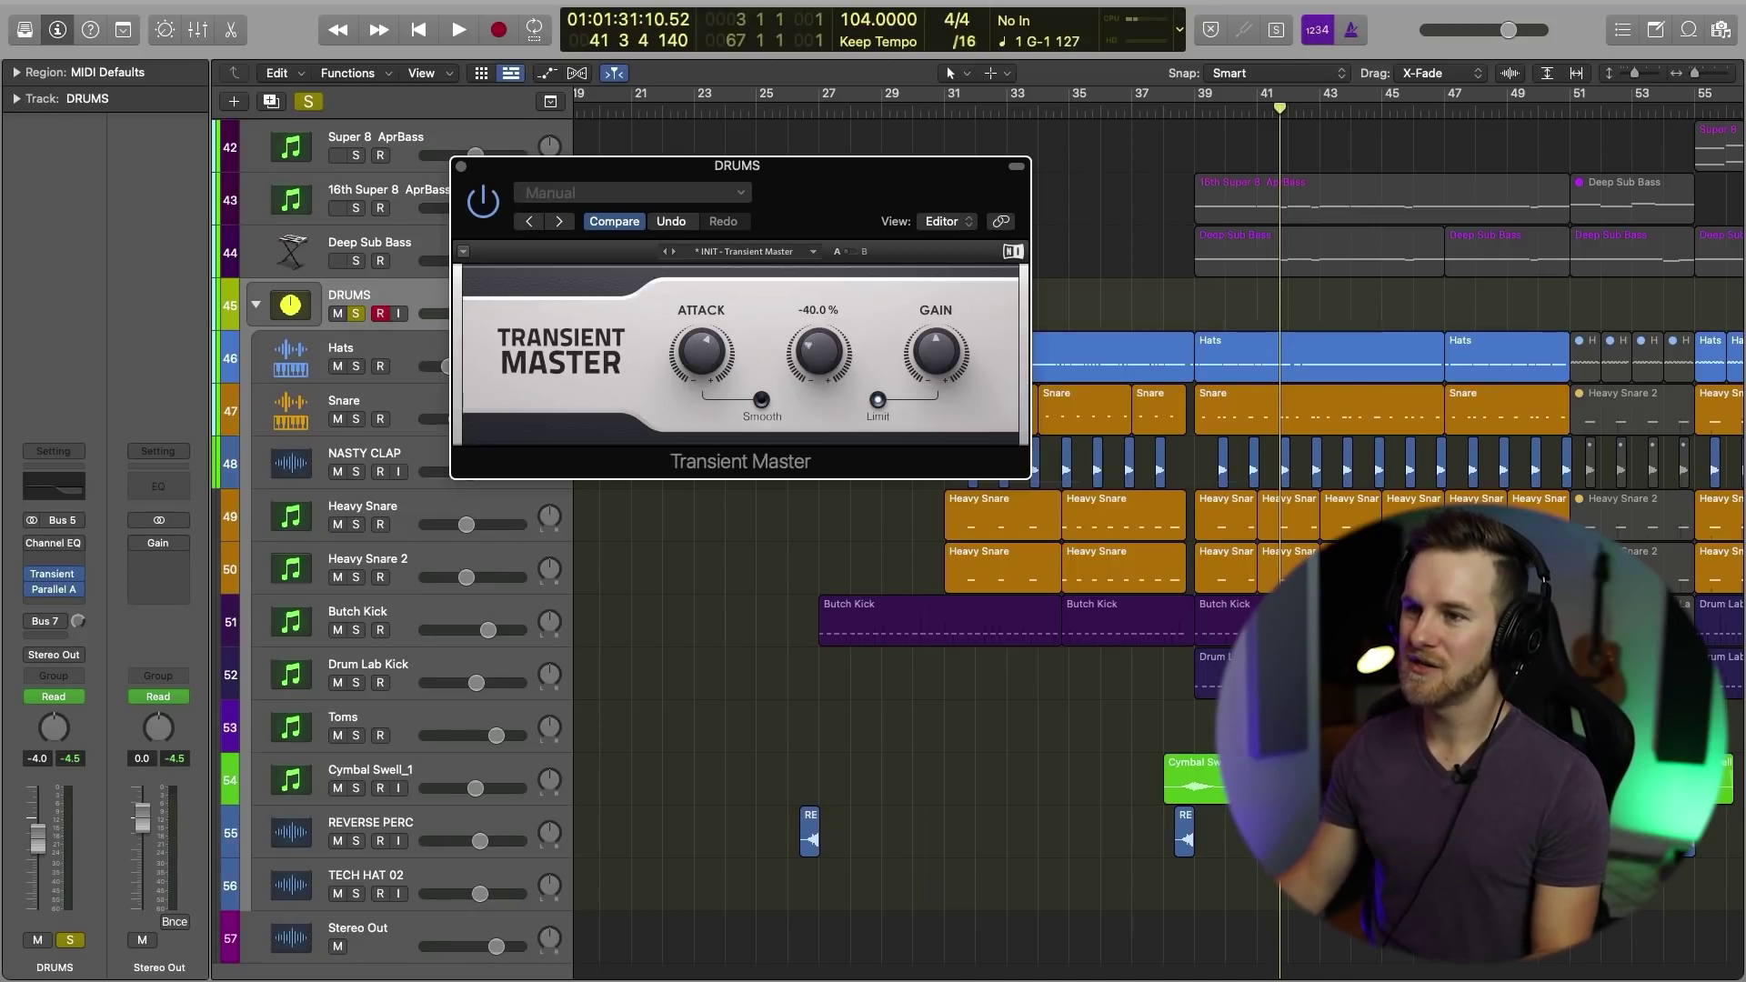
pyautogui.click(1206, 121)
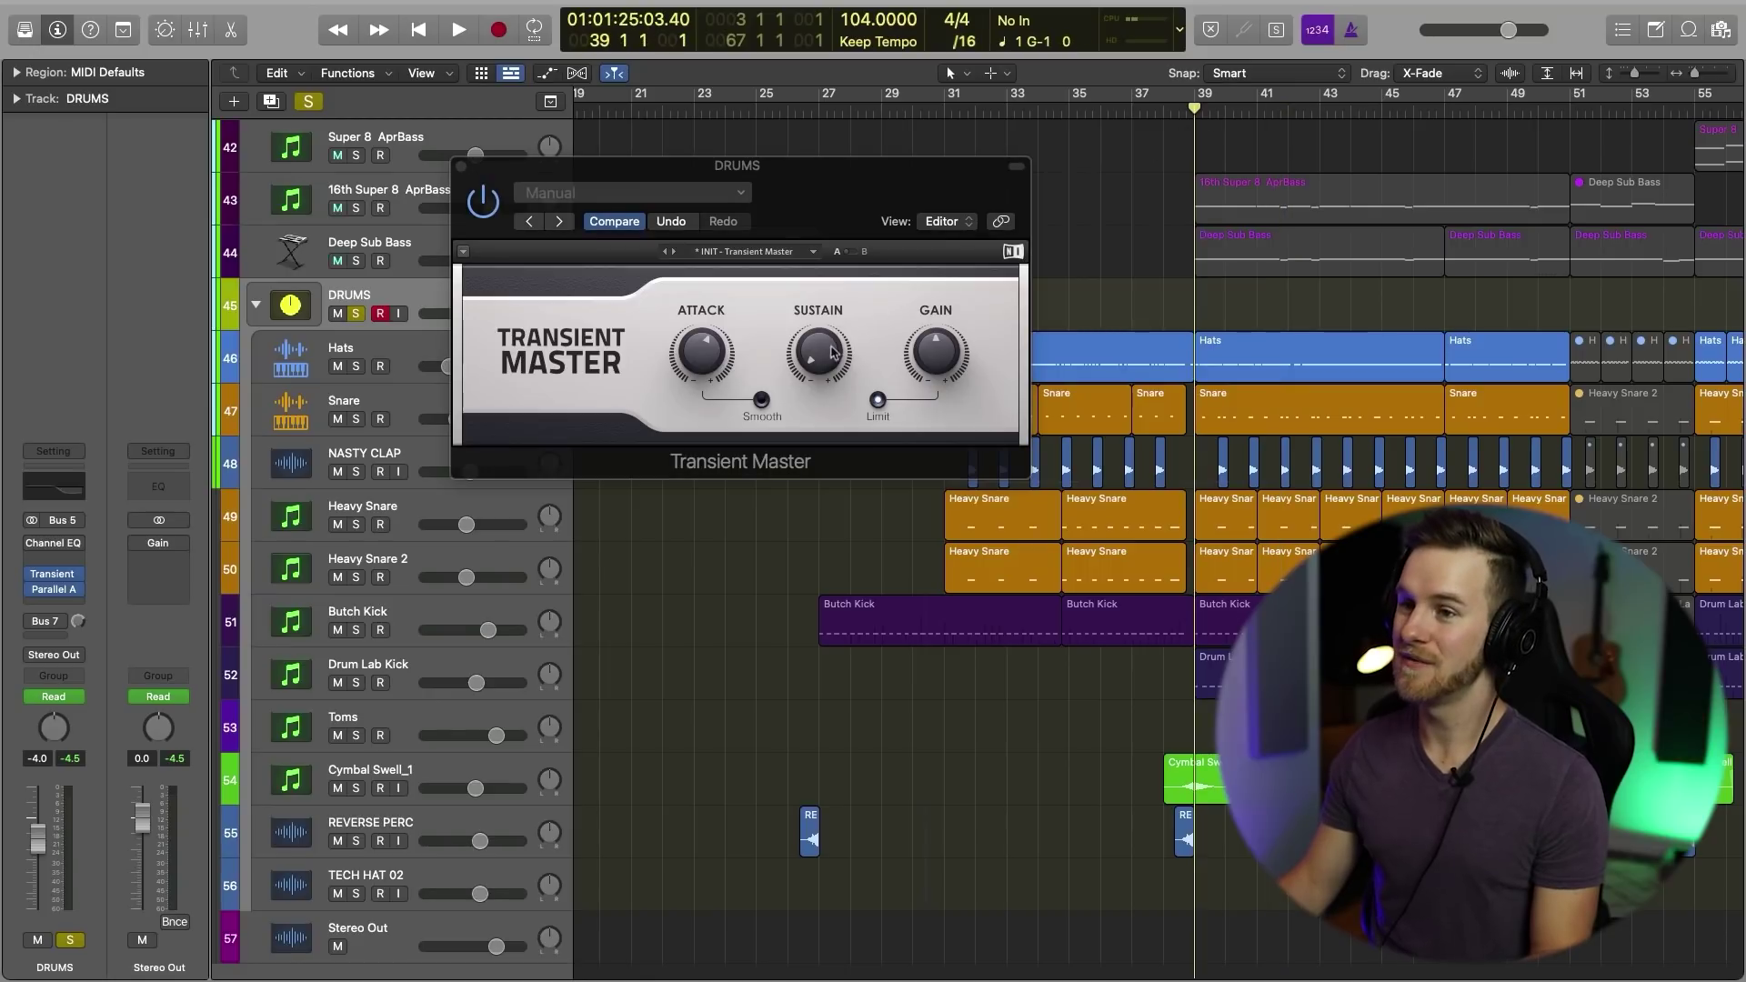
pyautogui.moveTo(833, 353); pyautogui.dragTo(833, 358)
pyautogui.press('space')
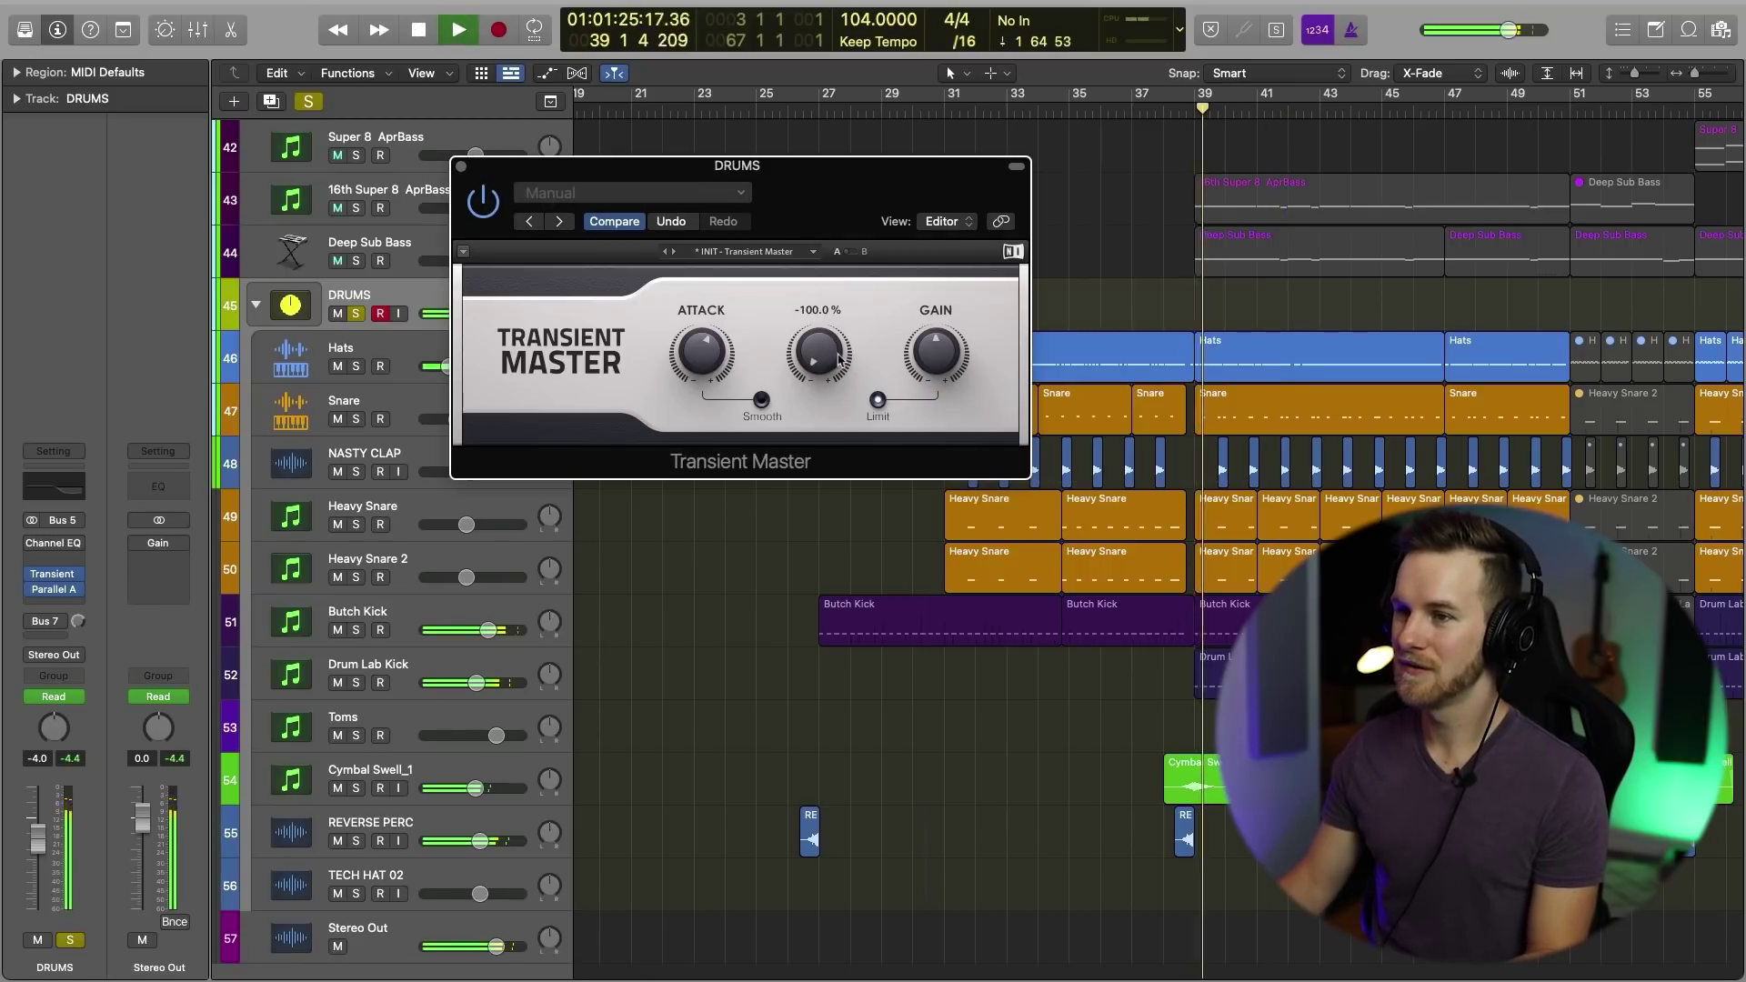
pyautogui.moveTo(818, 353); pyautogui.dragTo(818, 338)
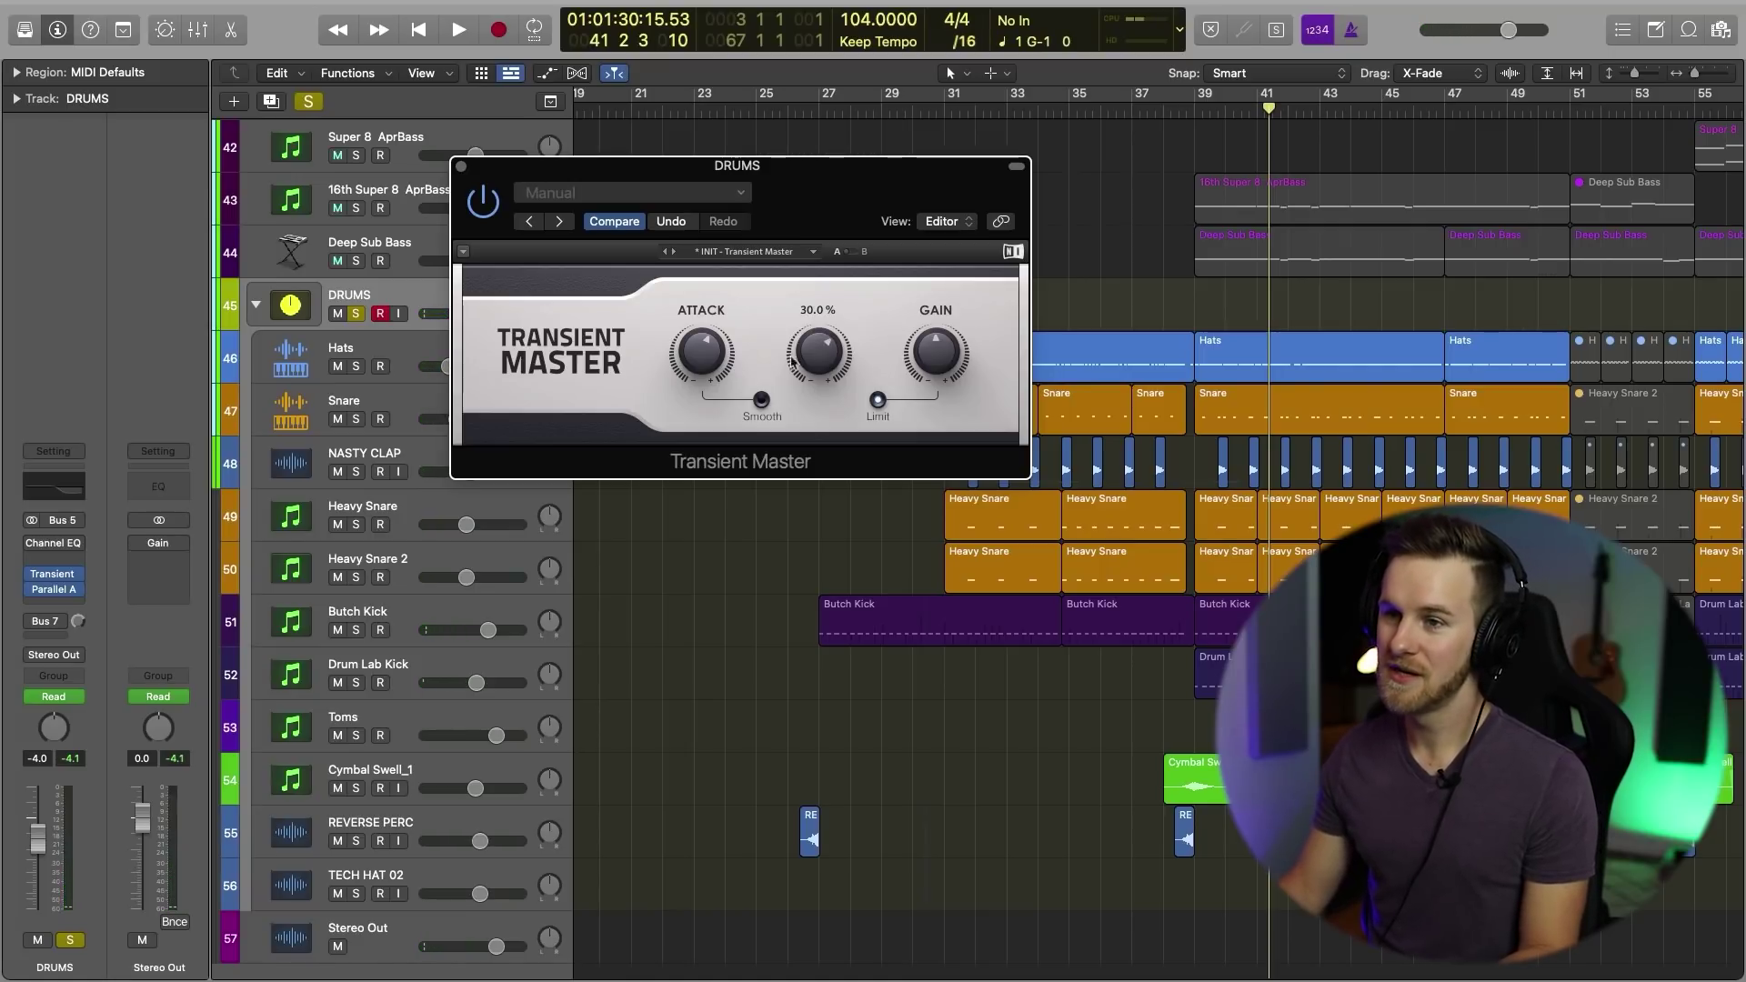
# Step: From bar 39, sweep Attack from -100% up to about 48%, then stop playback
pyautogui.click(1176, 121)
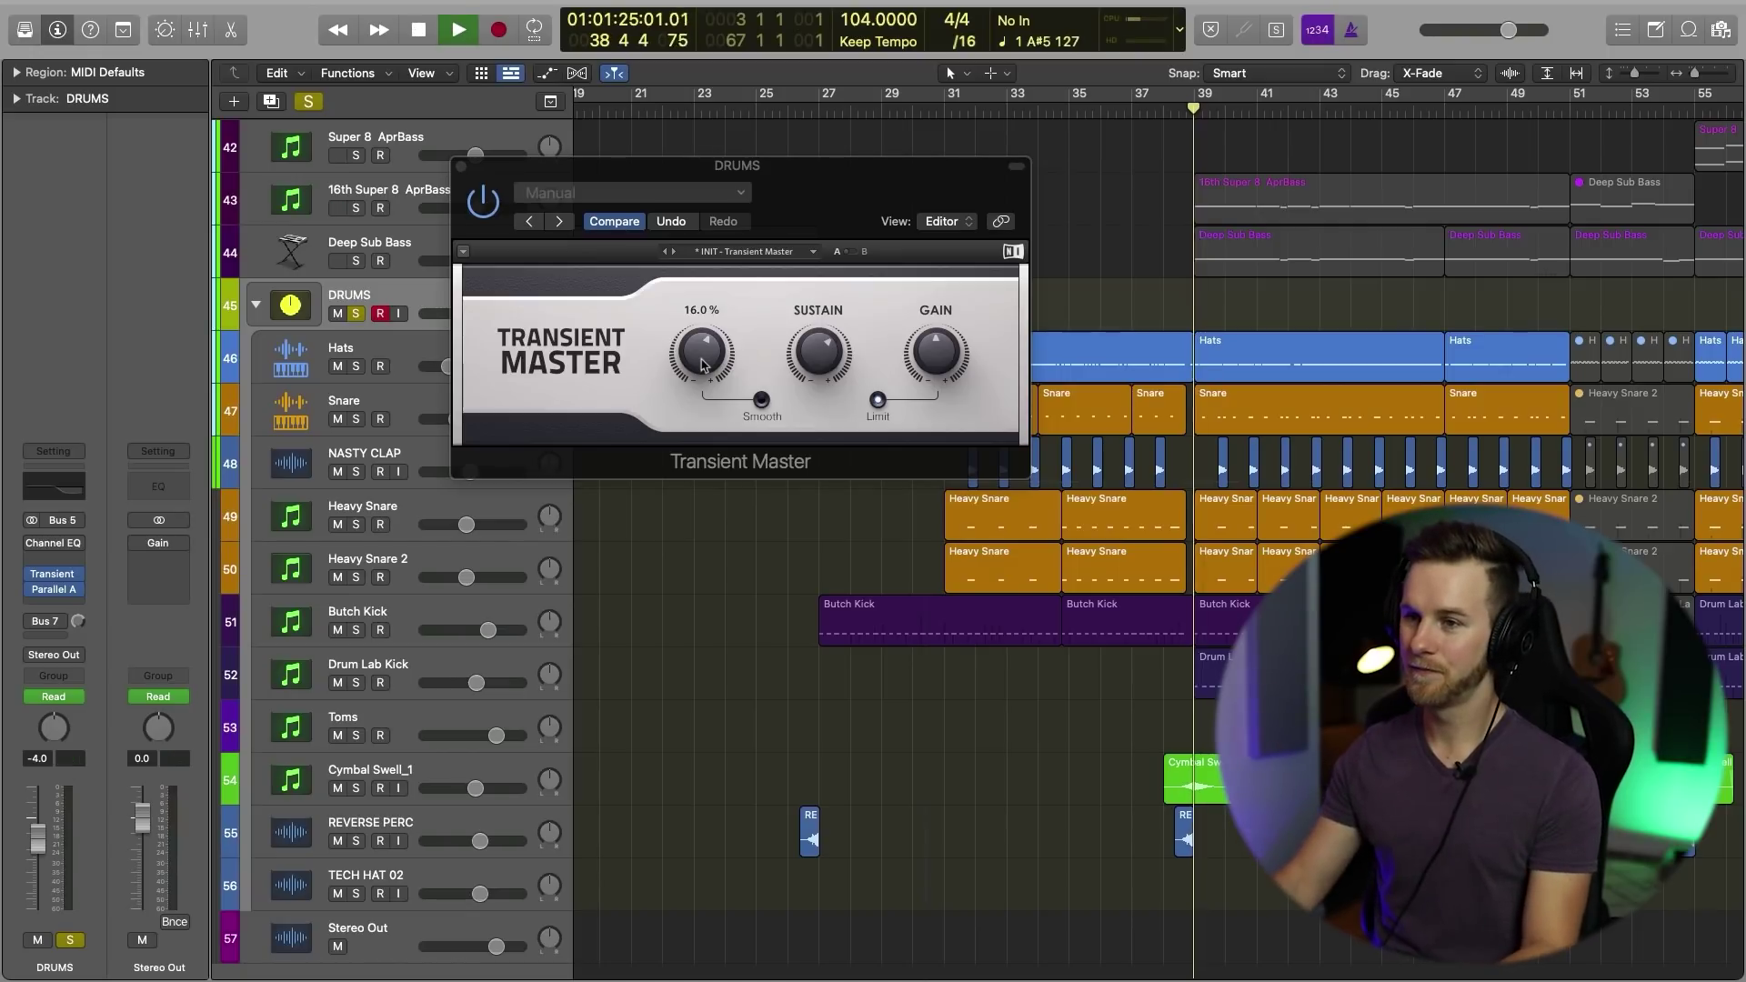
pyautogui.moveTo(702, 363); pyautogui.dragTo(702, 427)
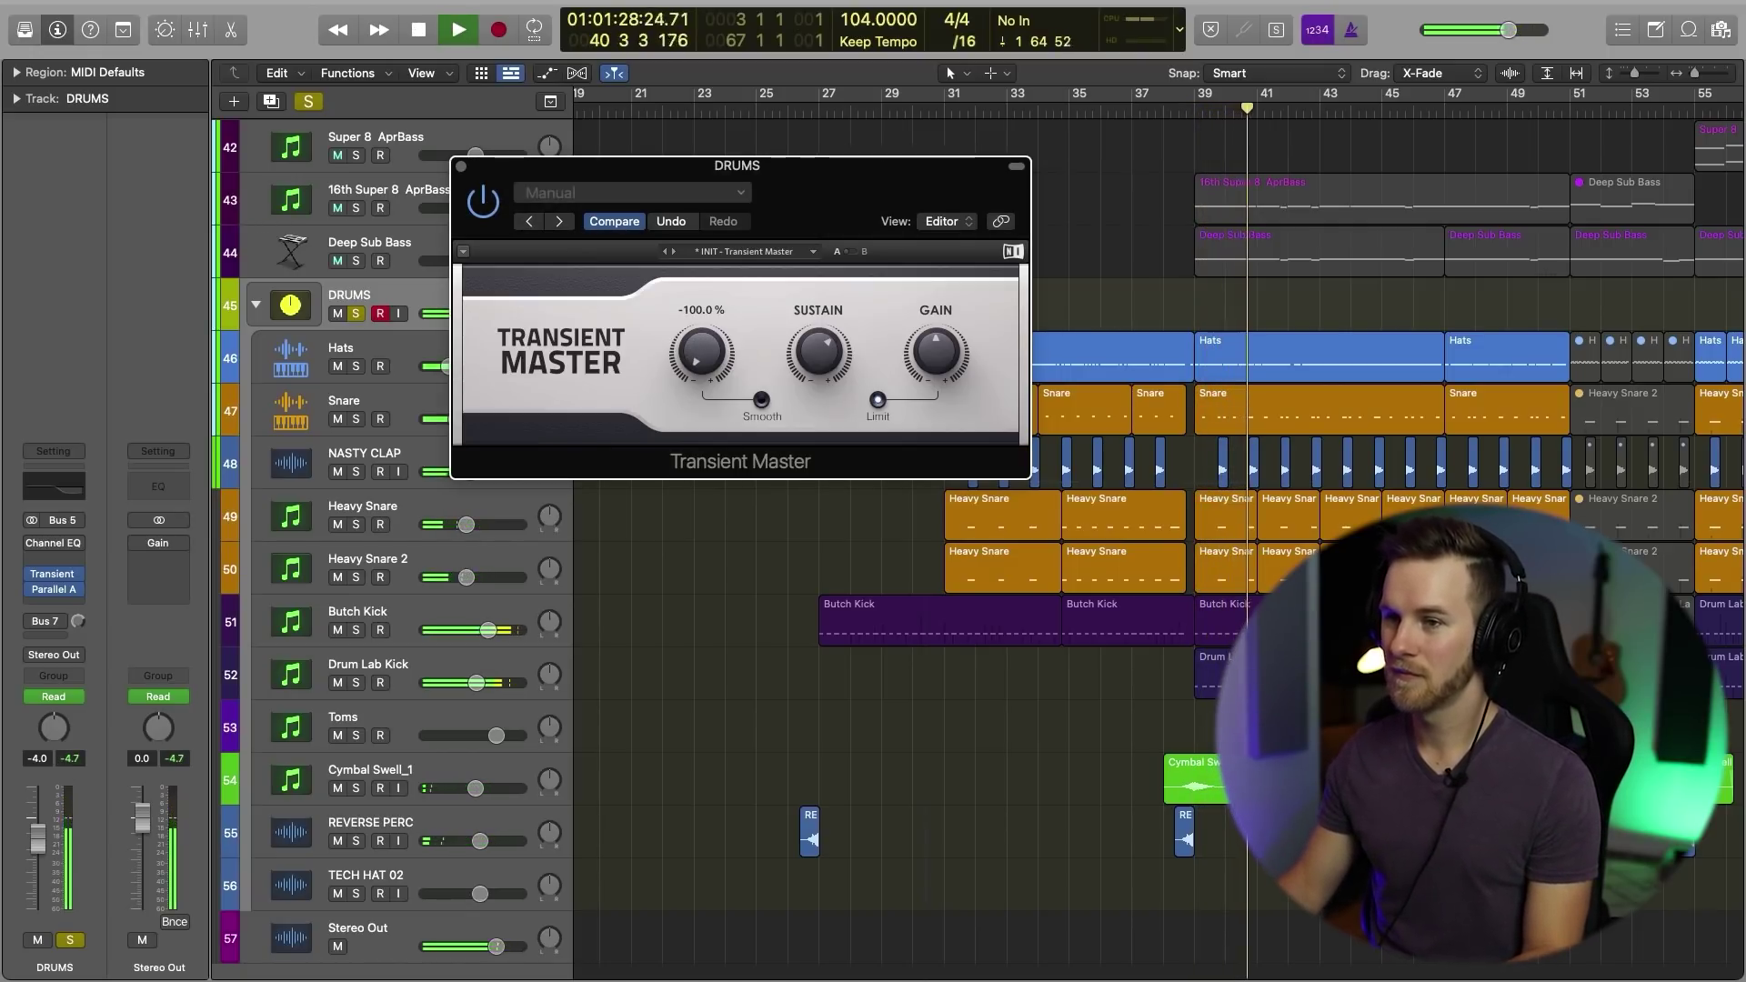
pyautogui.moveTo(702, 427); pyautogui.dragTo(702, 335)
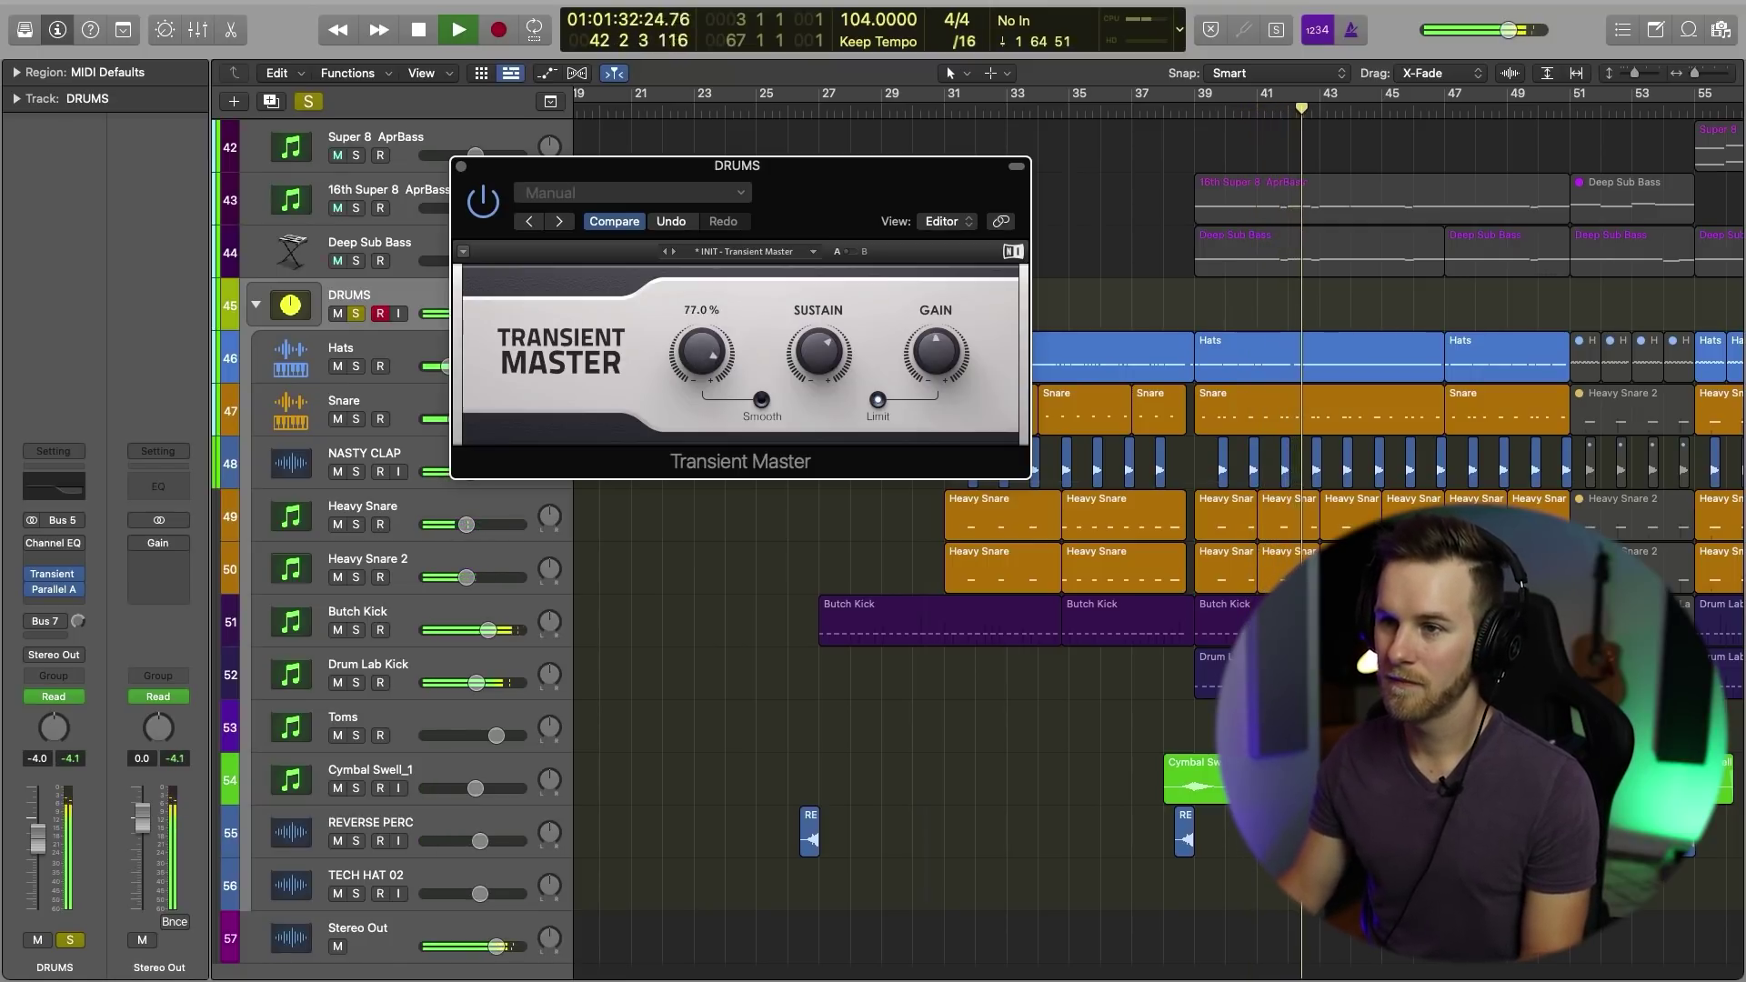
pyautogui.moveTo(715, 352); pyautogui.dragTo(715, 350)
pyautogui.press('space')
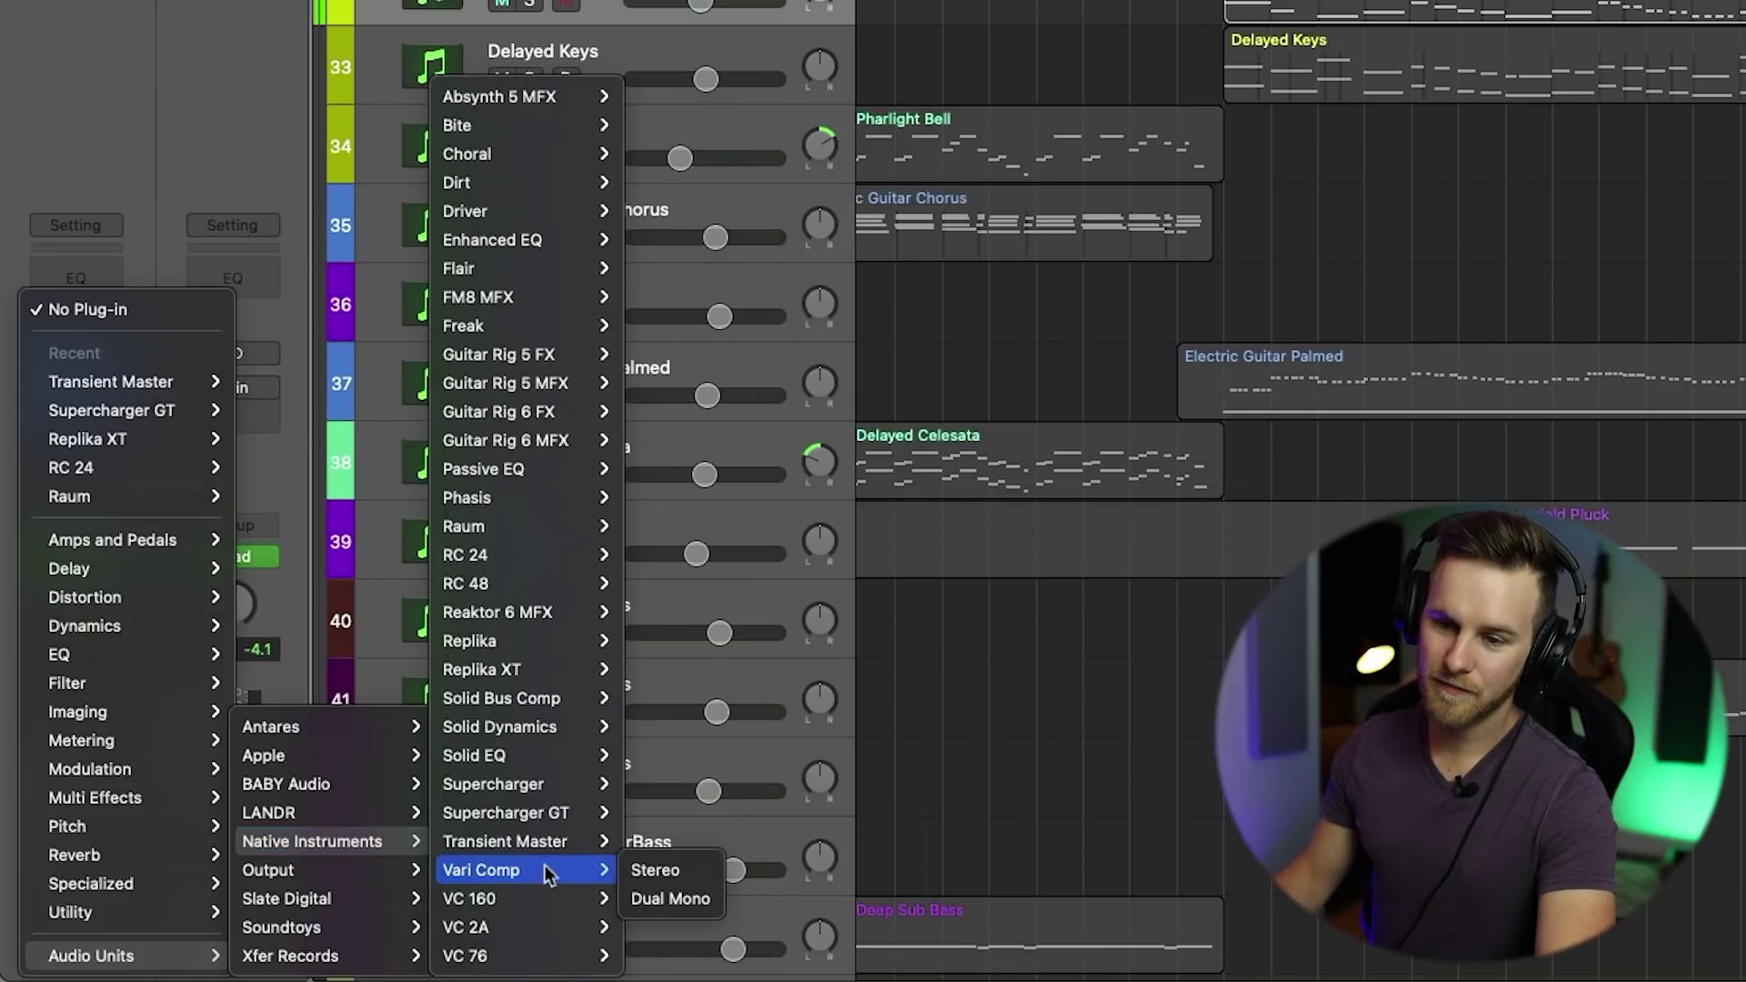
# Step: Show the Mixer and open the VC 2A compressor on LEAD VOCAL VBRIDGE
pyautogui.moveTo(544, 898)
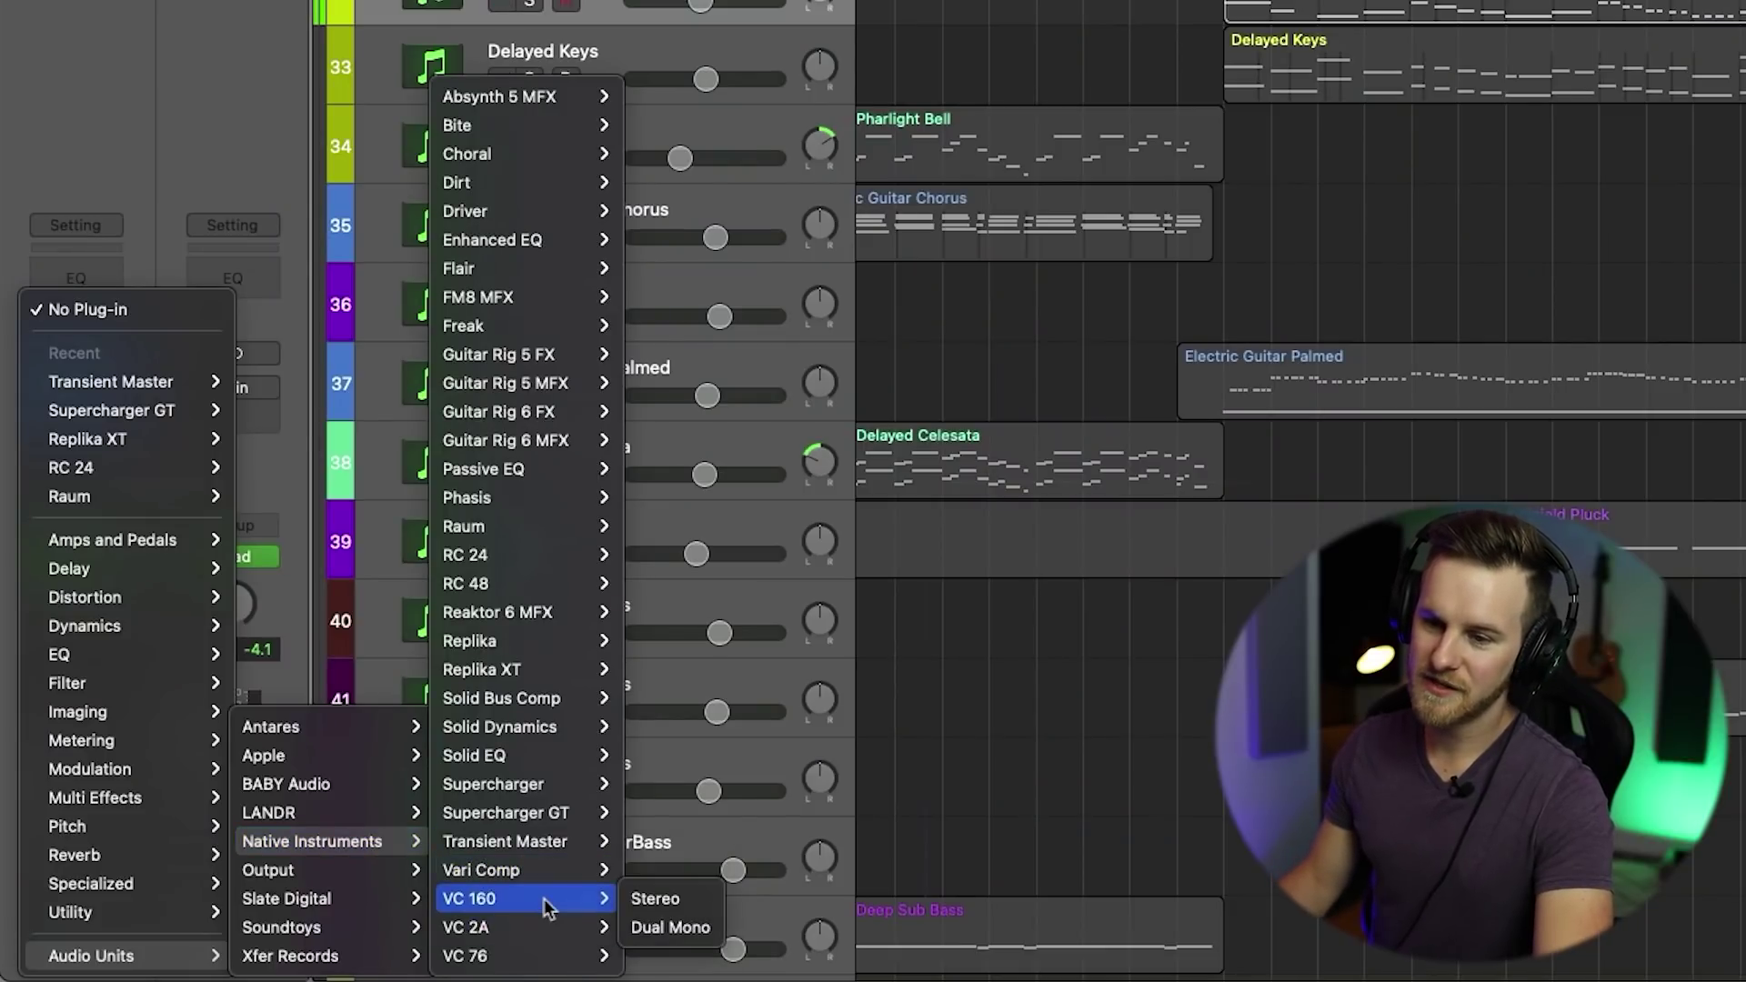
pyautogui.moveTo(537, 938)
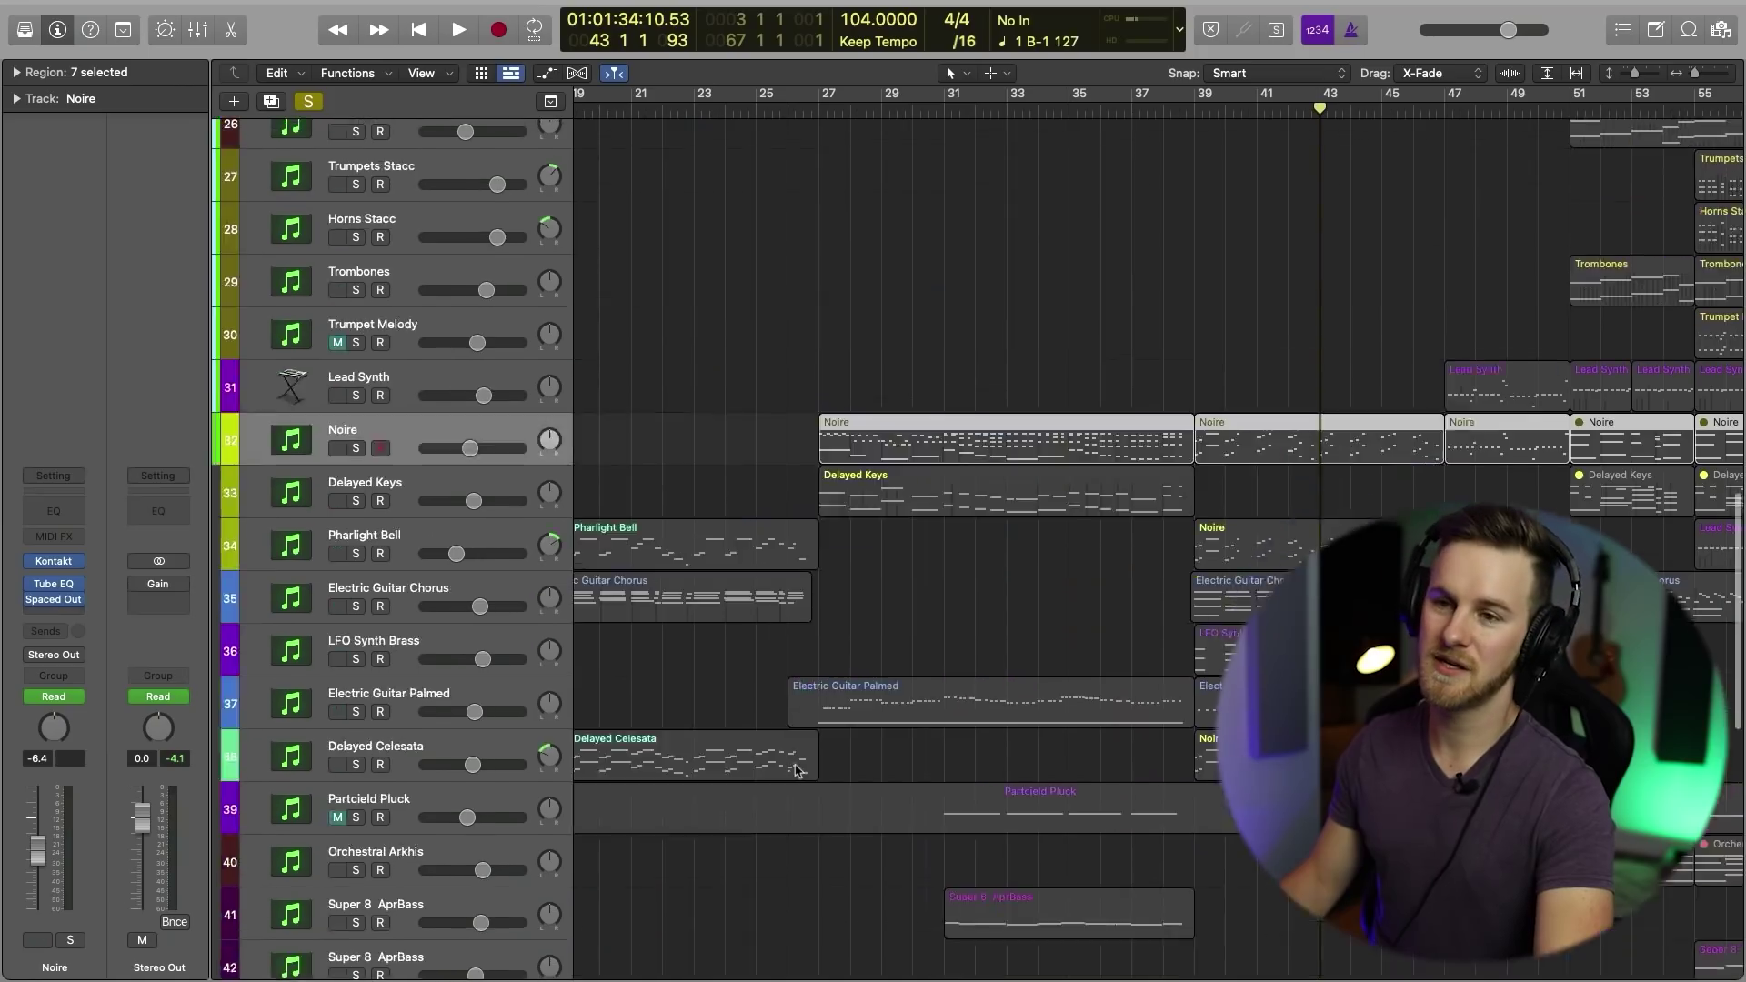
pyautogui.scroll(15, 798, 767)
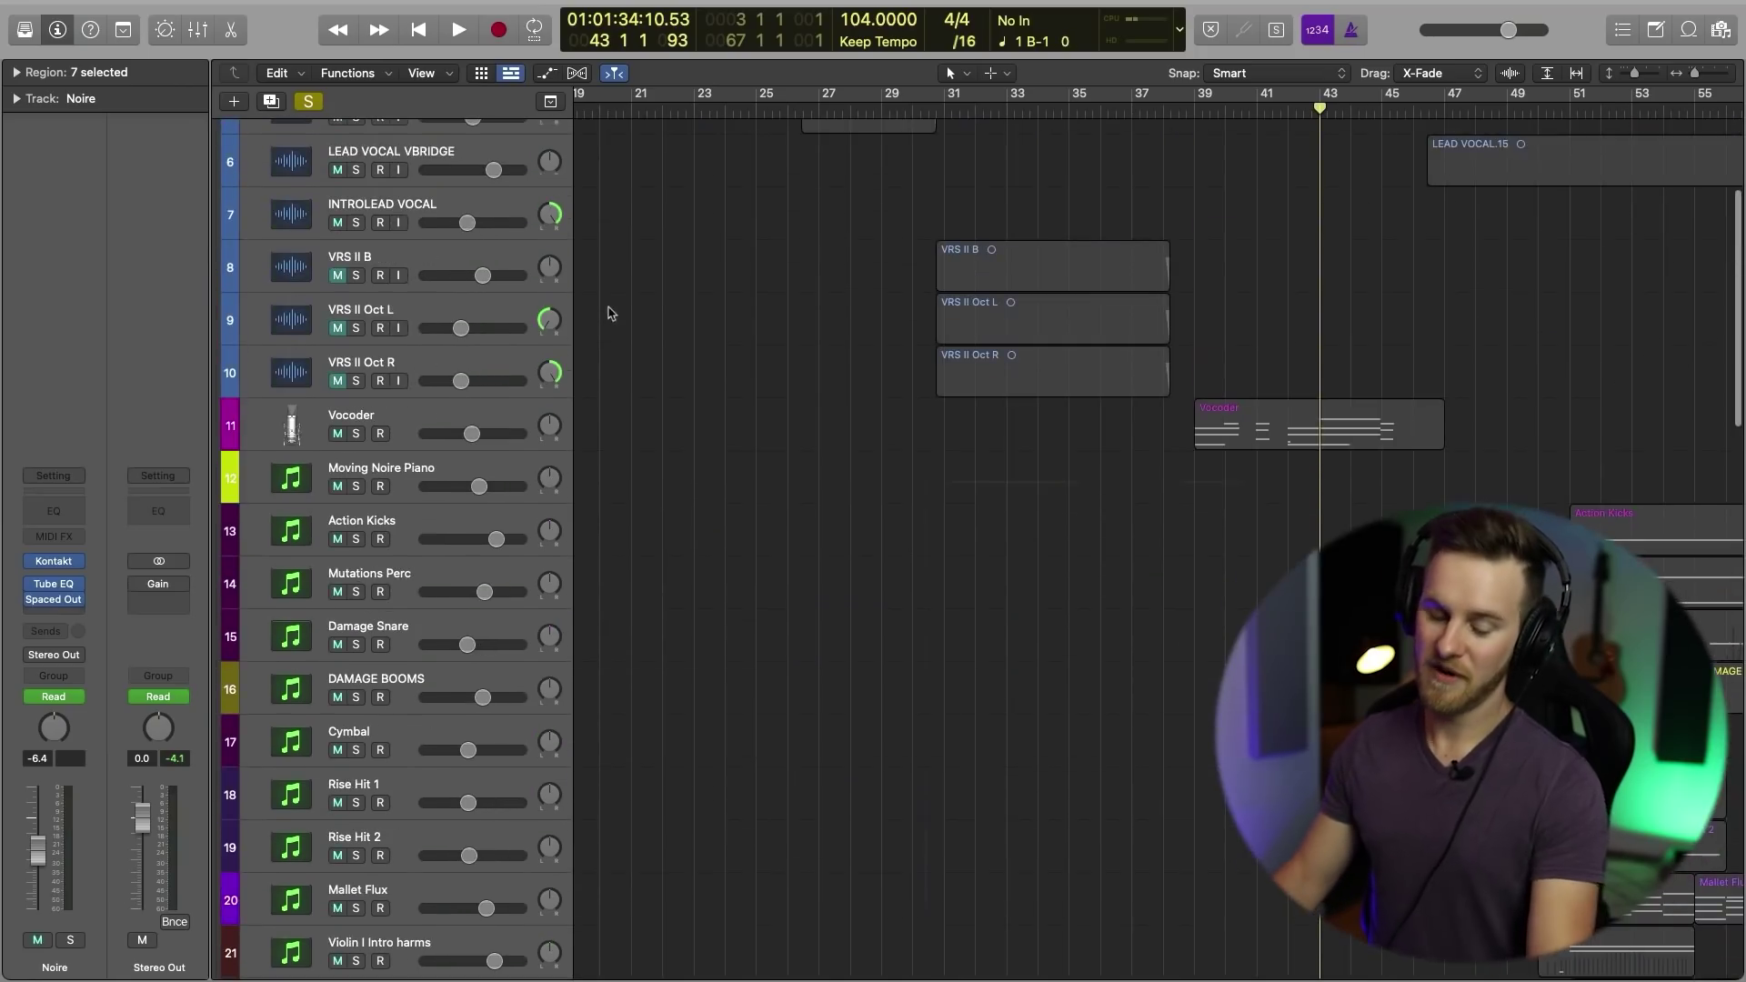
pyautogui.press('x')
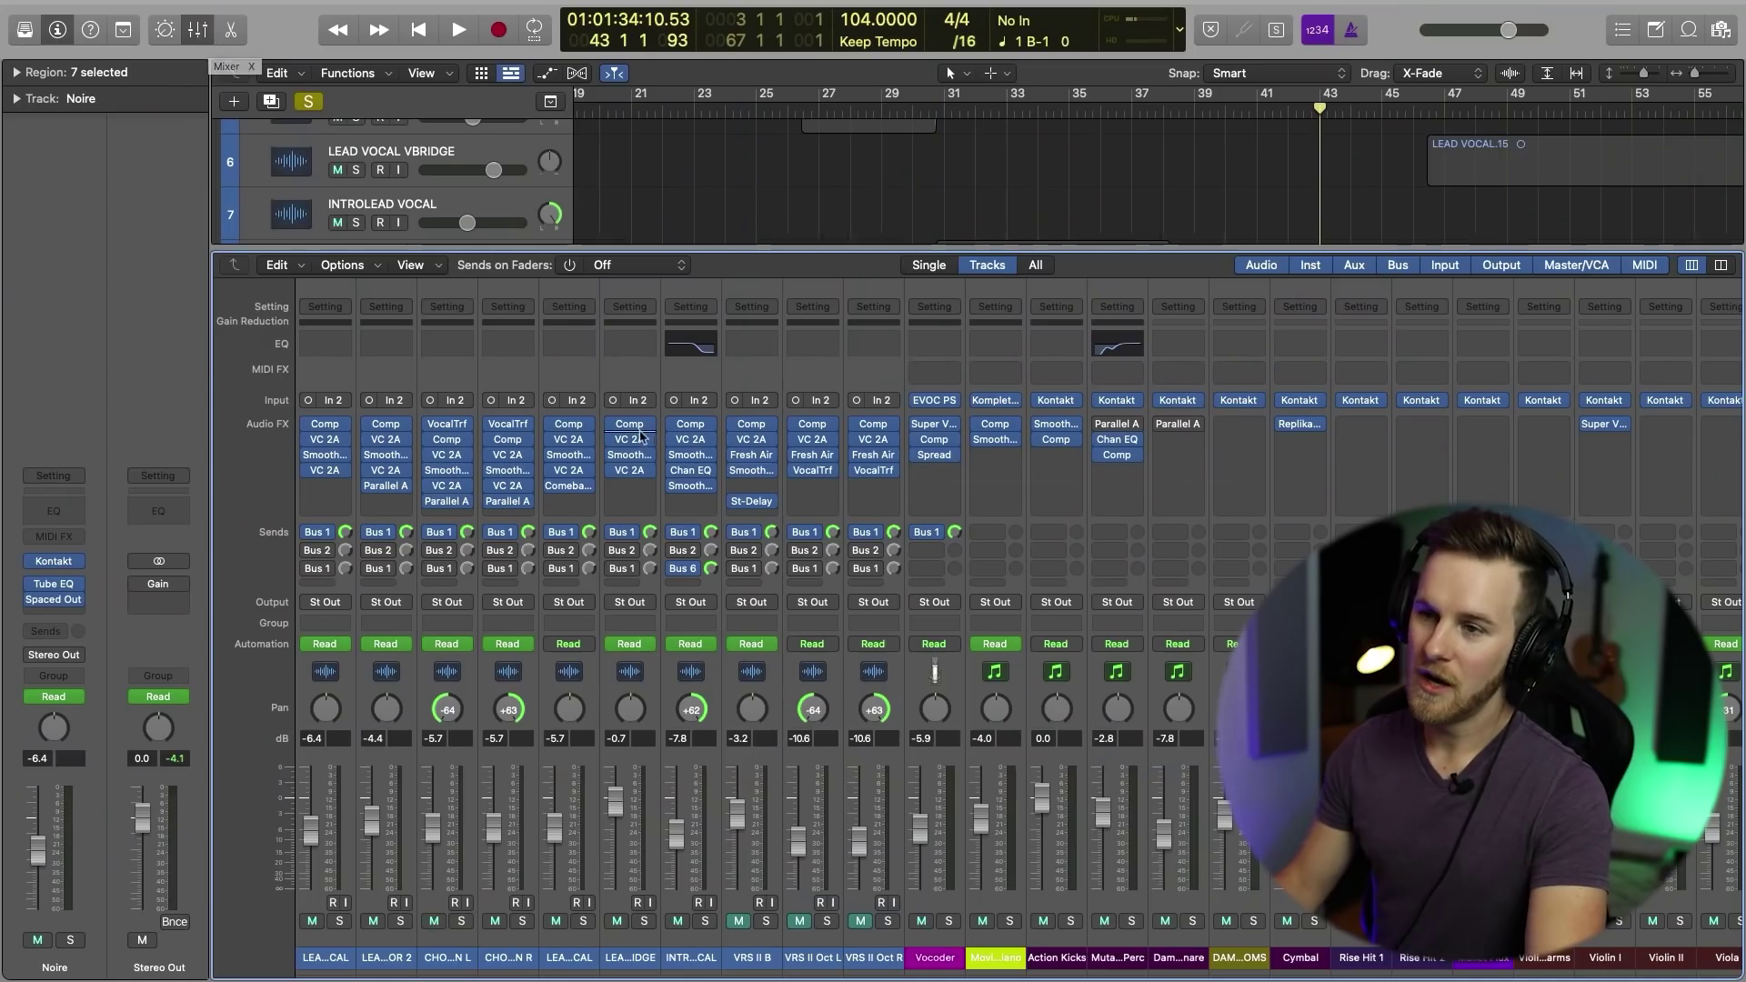
pyautogui.click(632, 441)
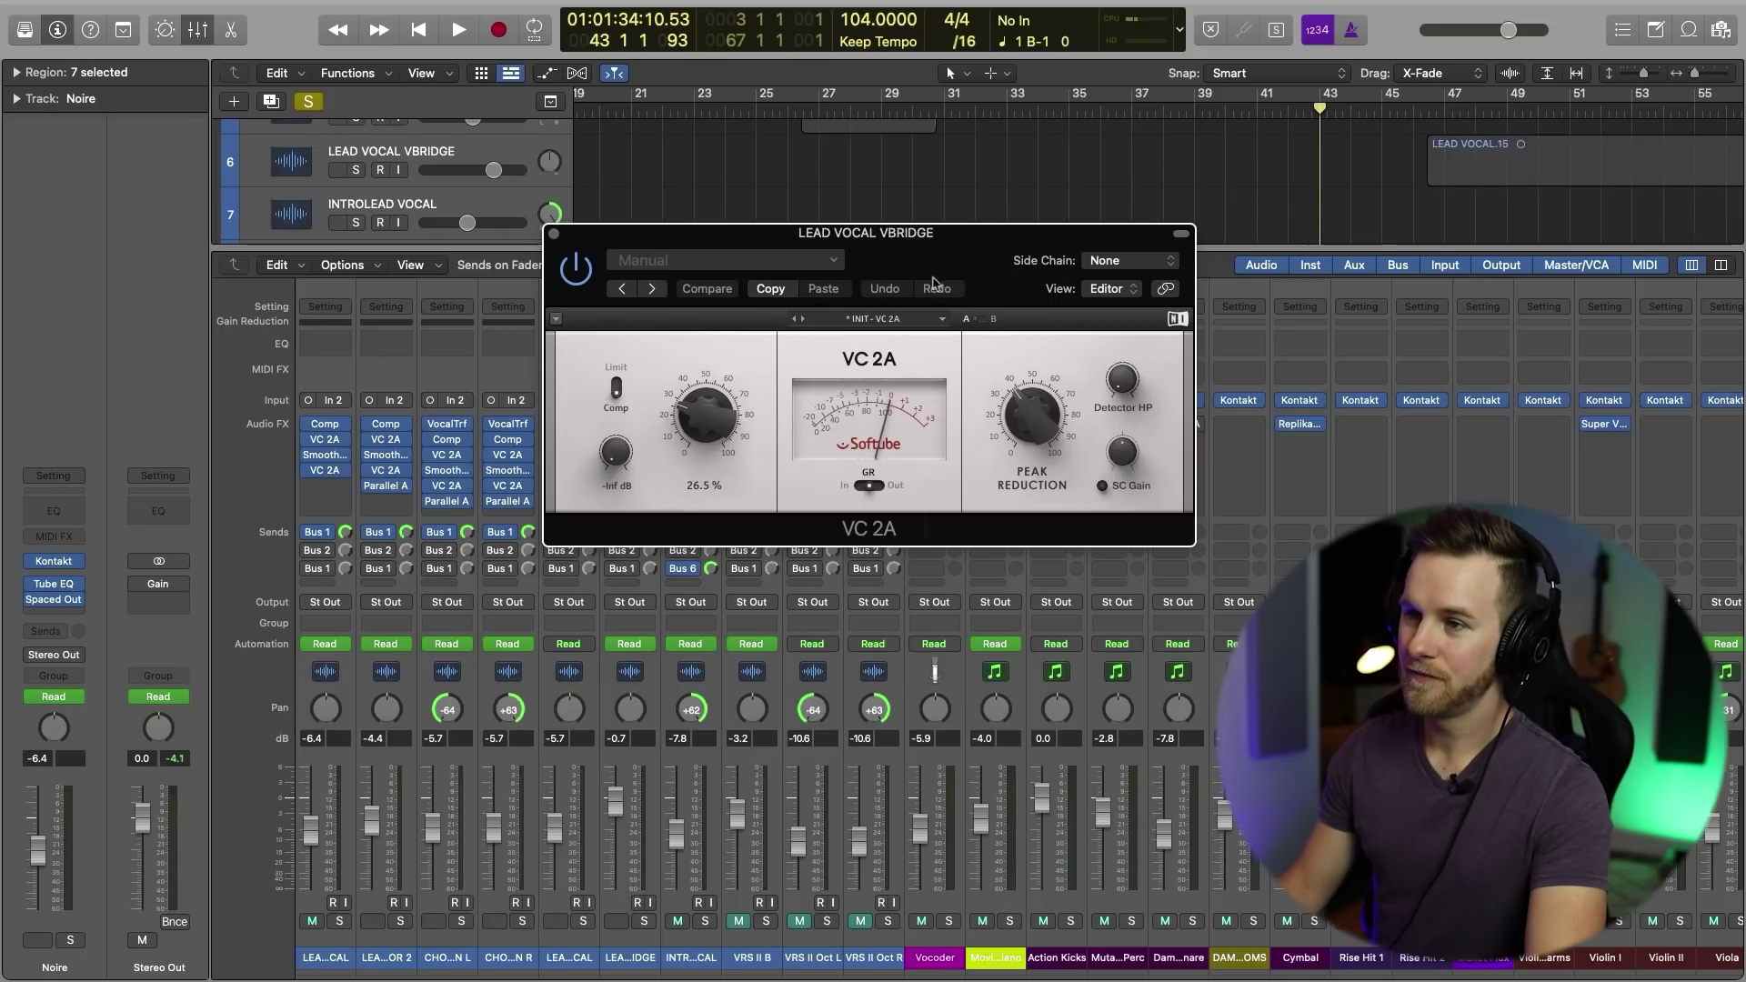
# Step: Move the VC 2A window to the lower left and close the duplicate VC 2A window
pyautogui.moveTo(997, 246); pyautogui.dragTo(896, 566)
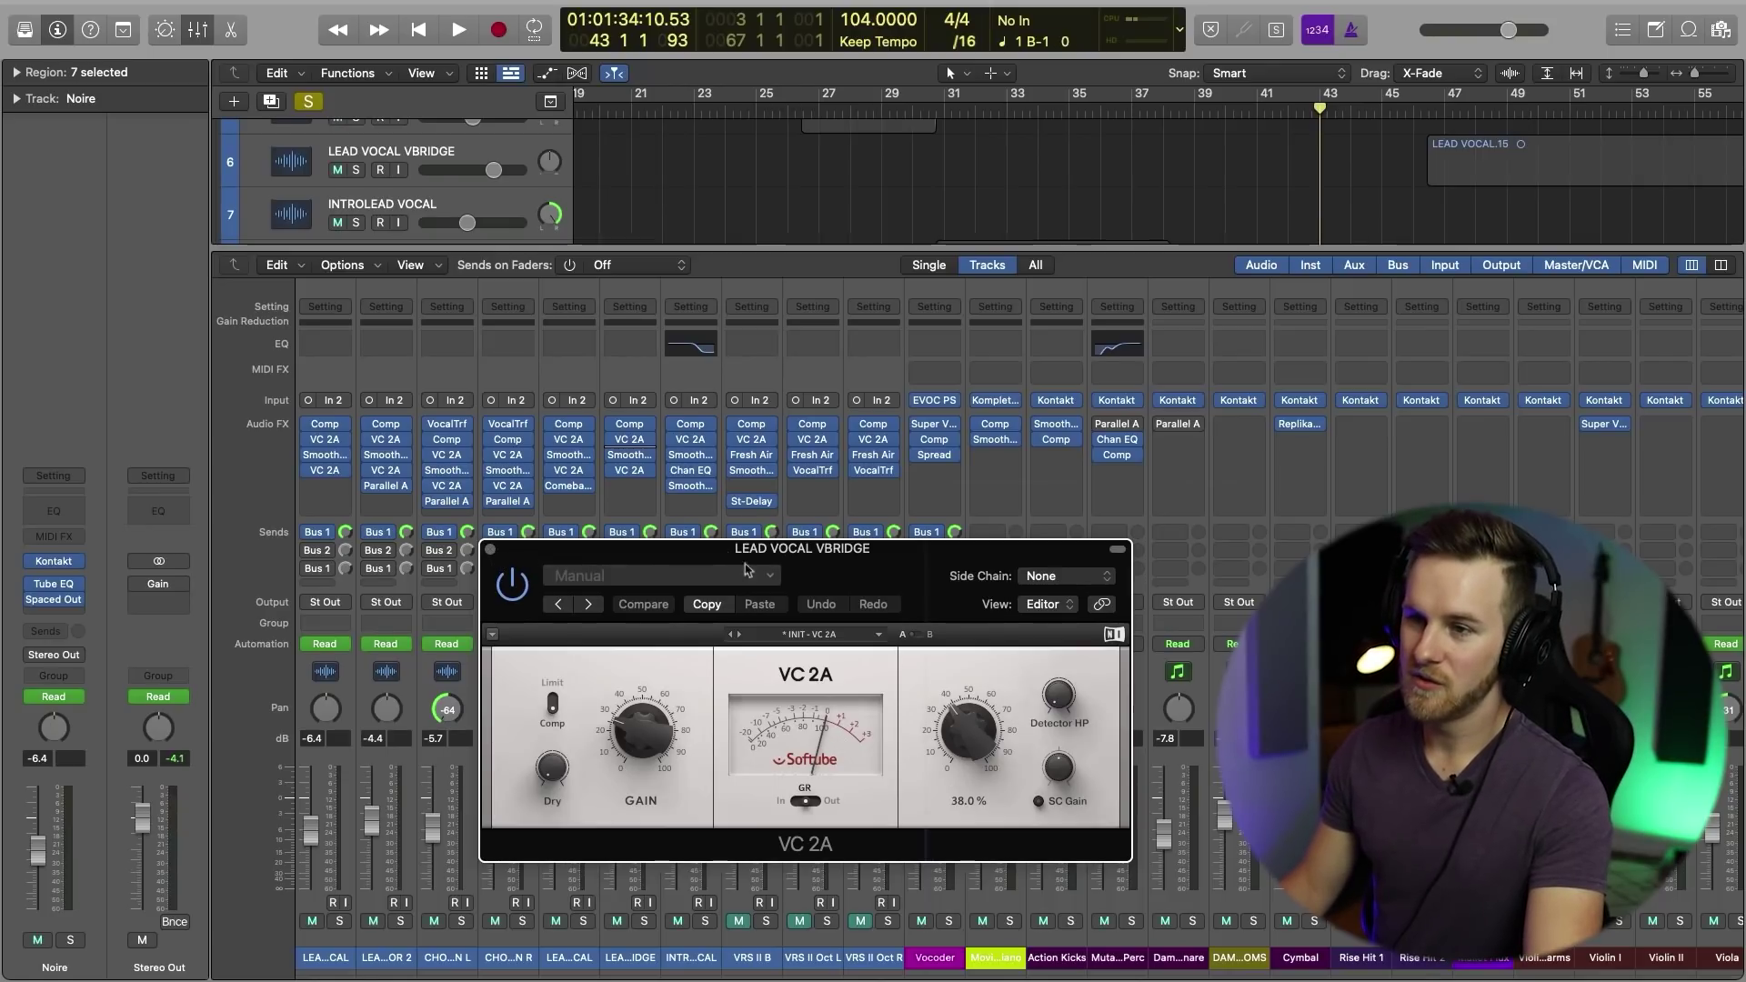
pyautogui.click(636, 474)
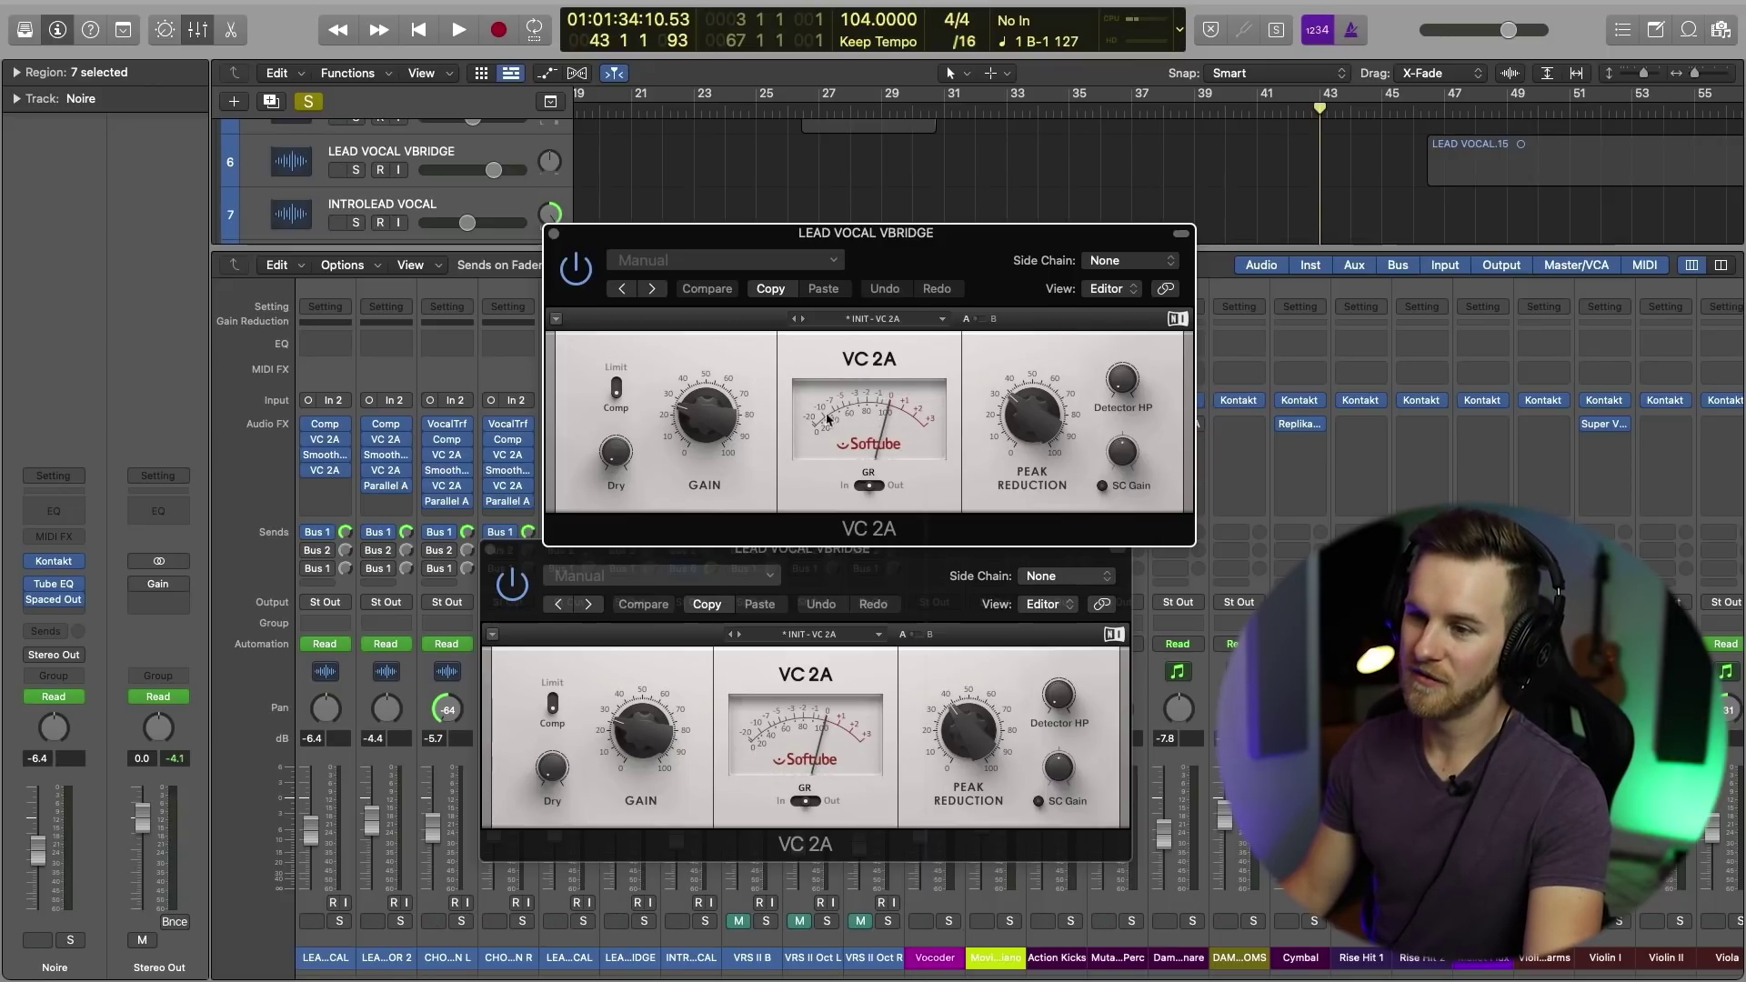
pyautogui.click(554, 235)
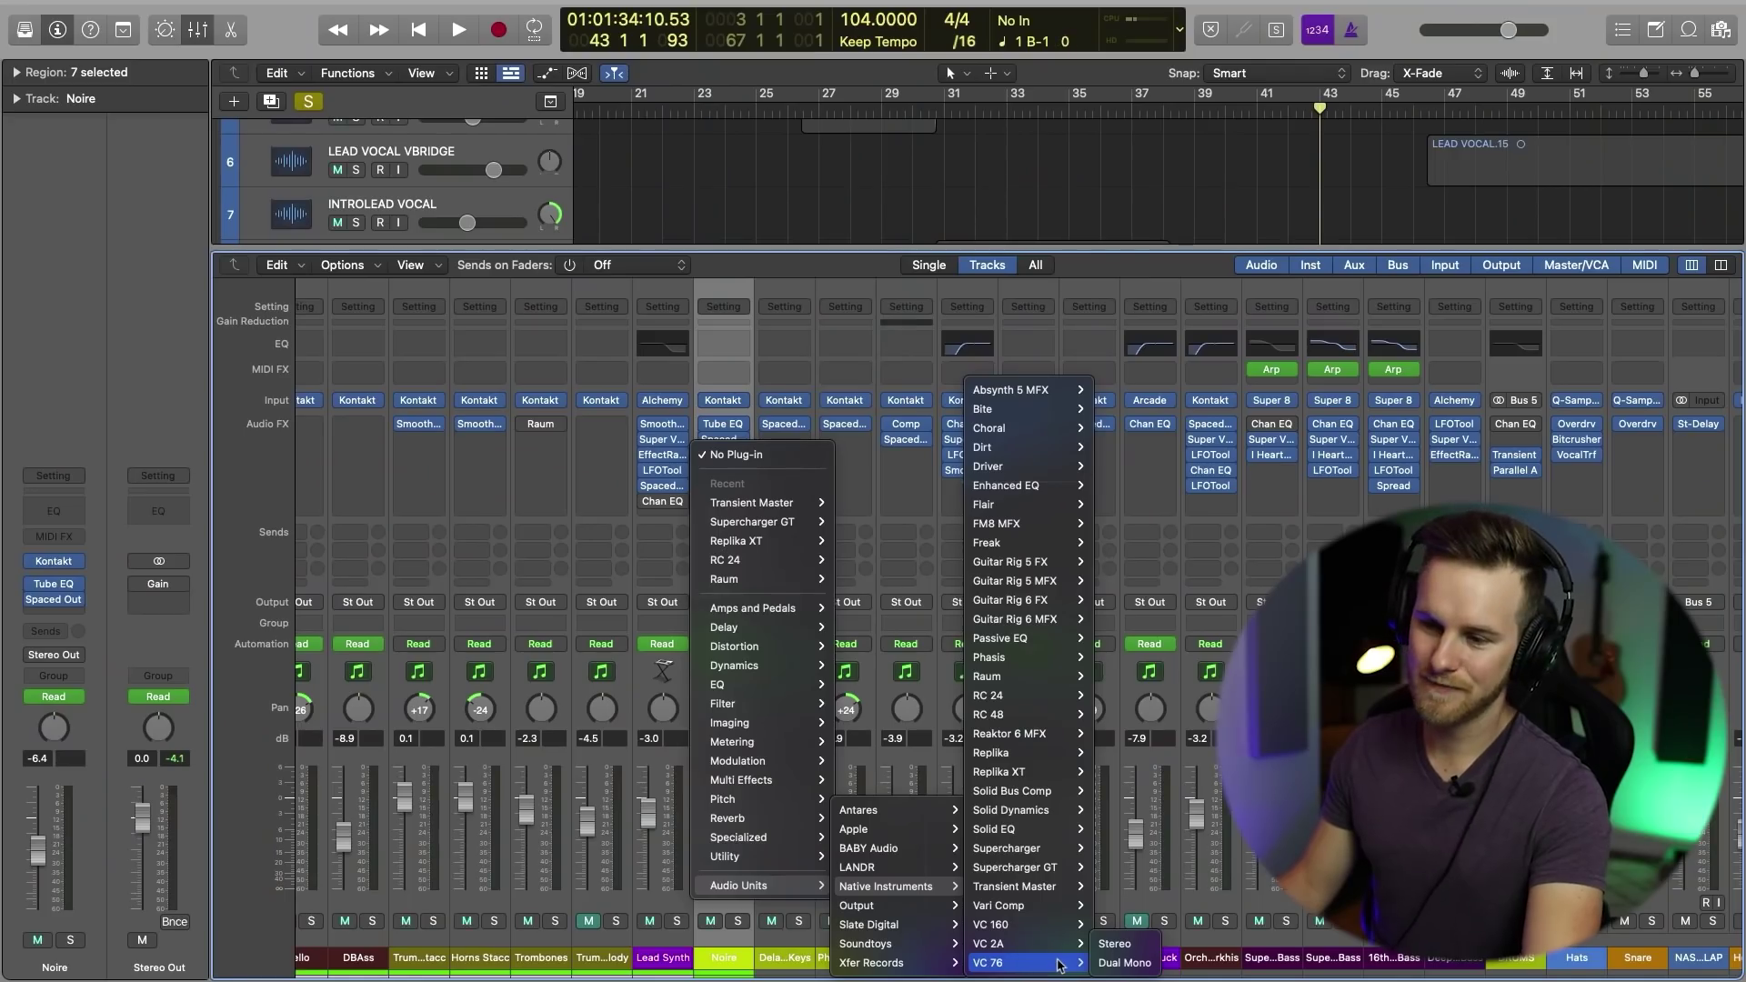
# Step: Add Output's Movement to Noire's inserts, close its window, and return to the tracks view
pyautogui.moveTo(919, 908)
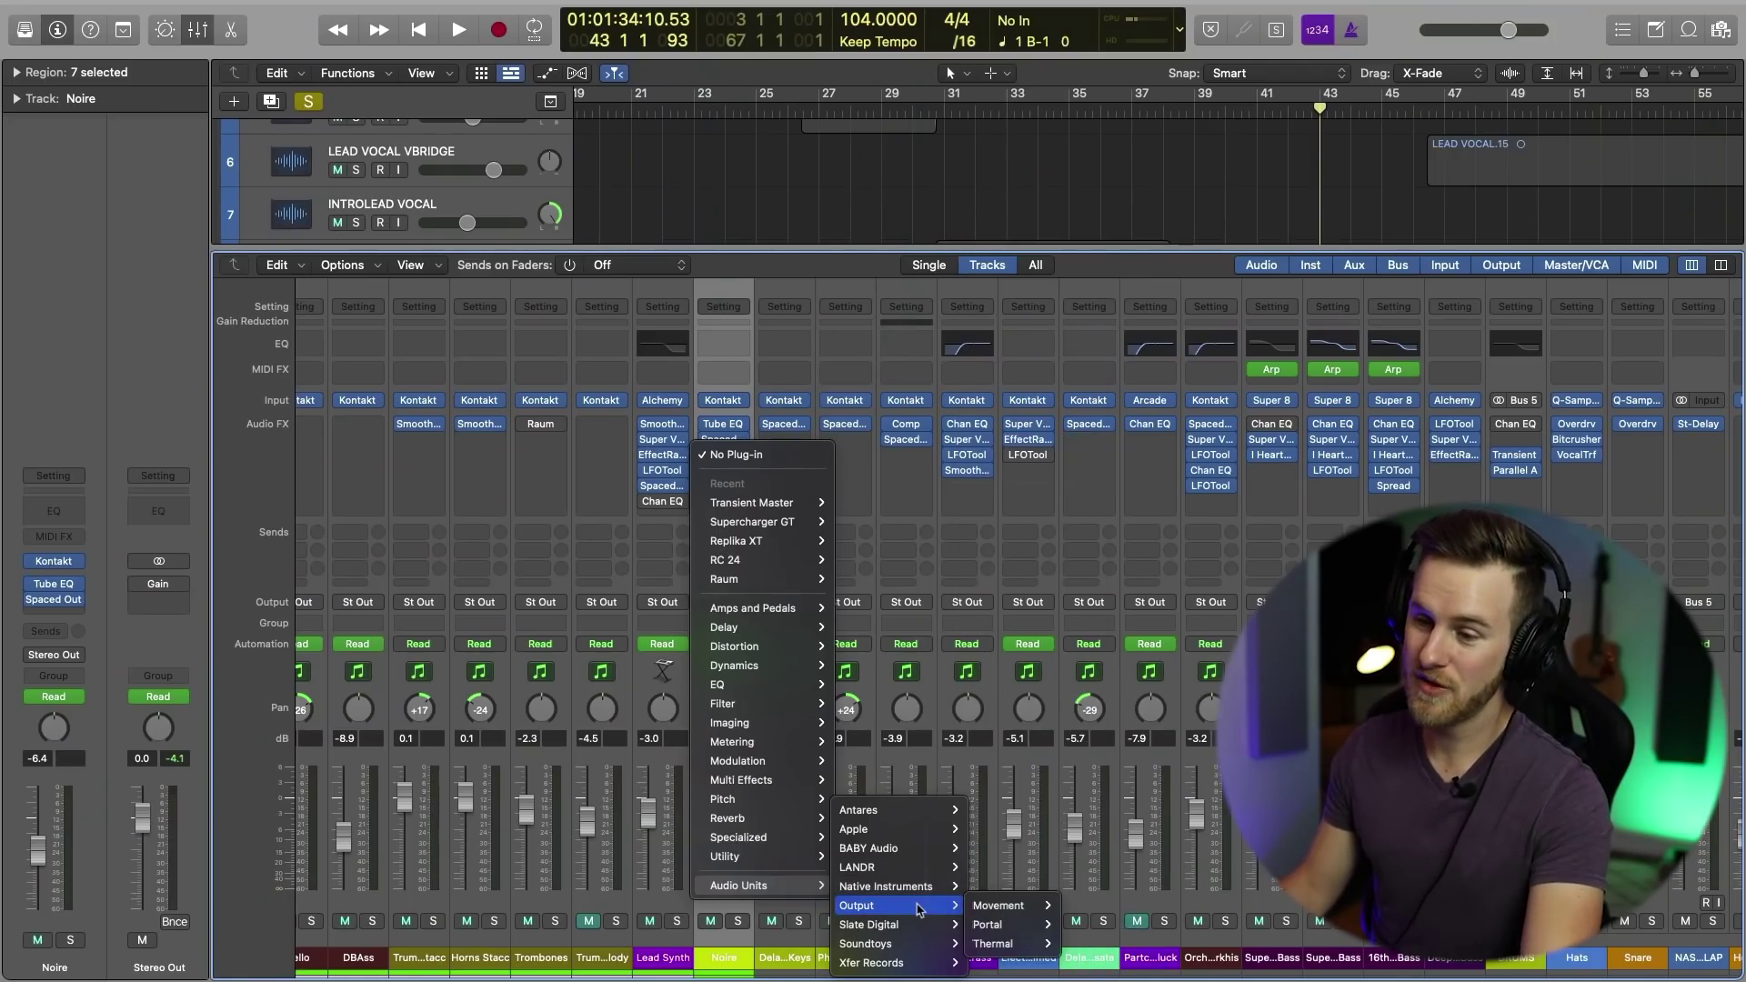
pyautogui.click(989, 912)
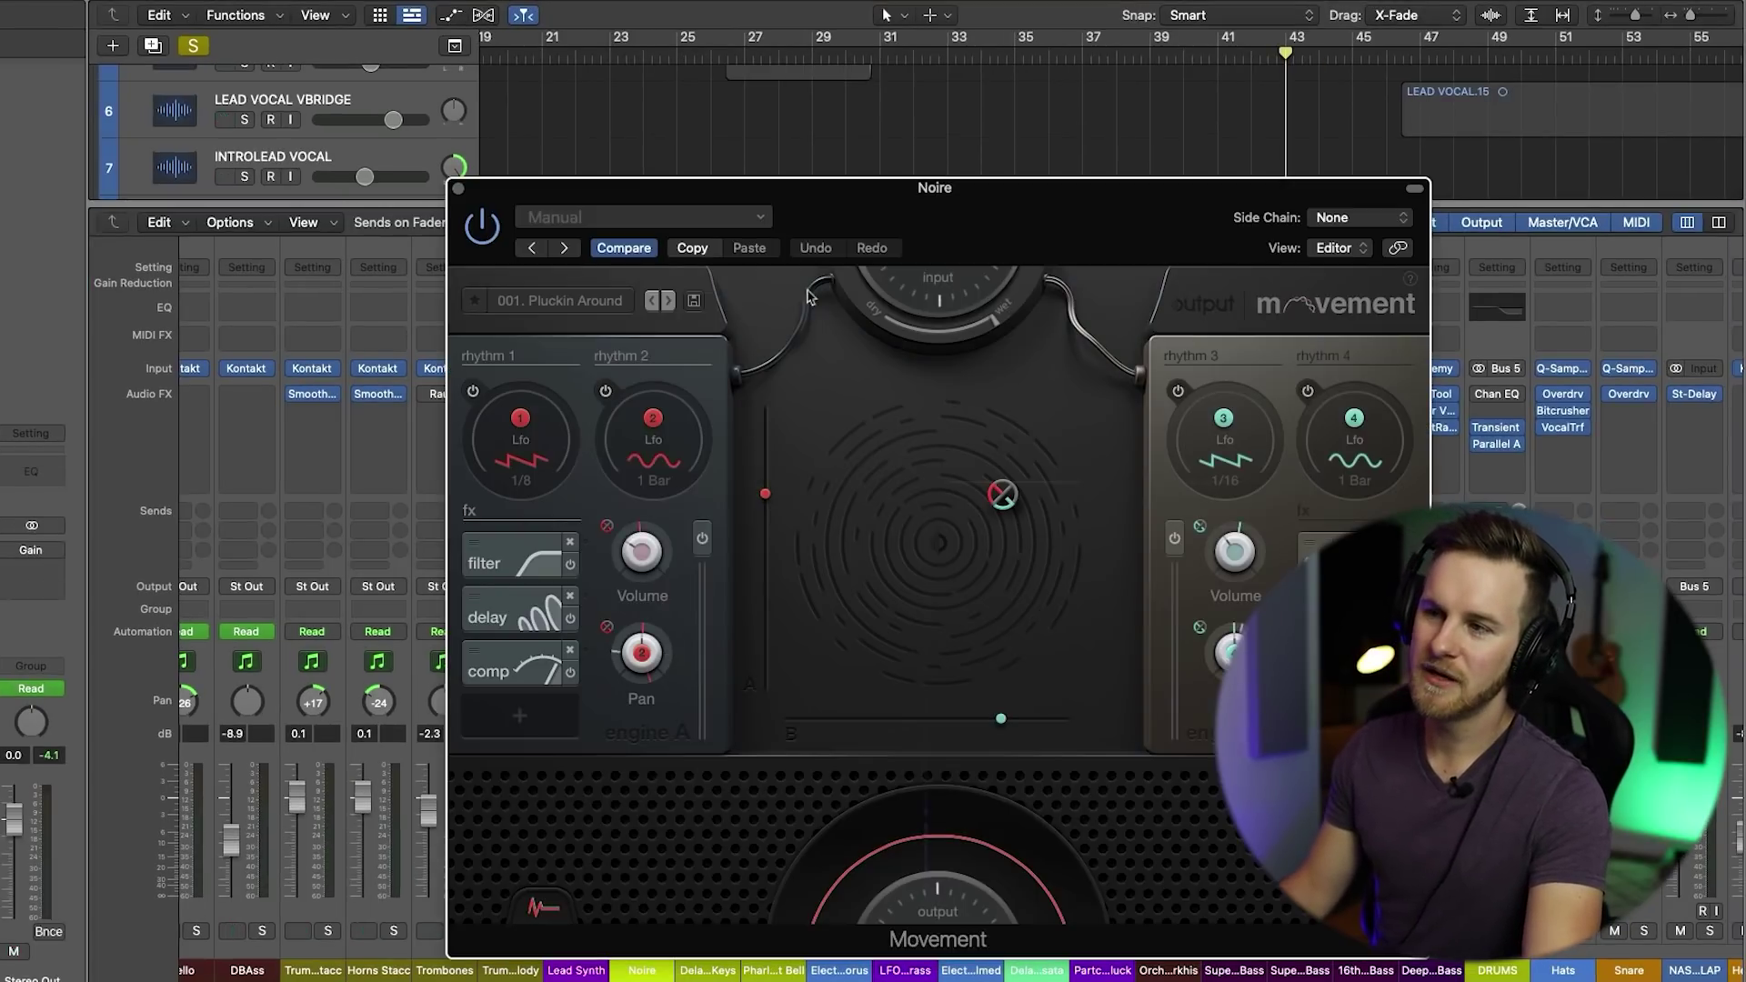
pyautogui.moveTo(970, 225); pyautogui.dragTo(826, 121)
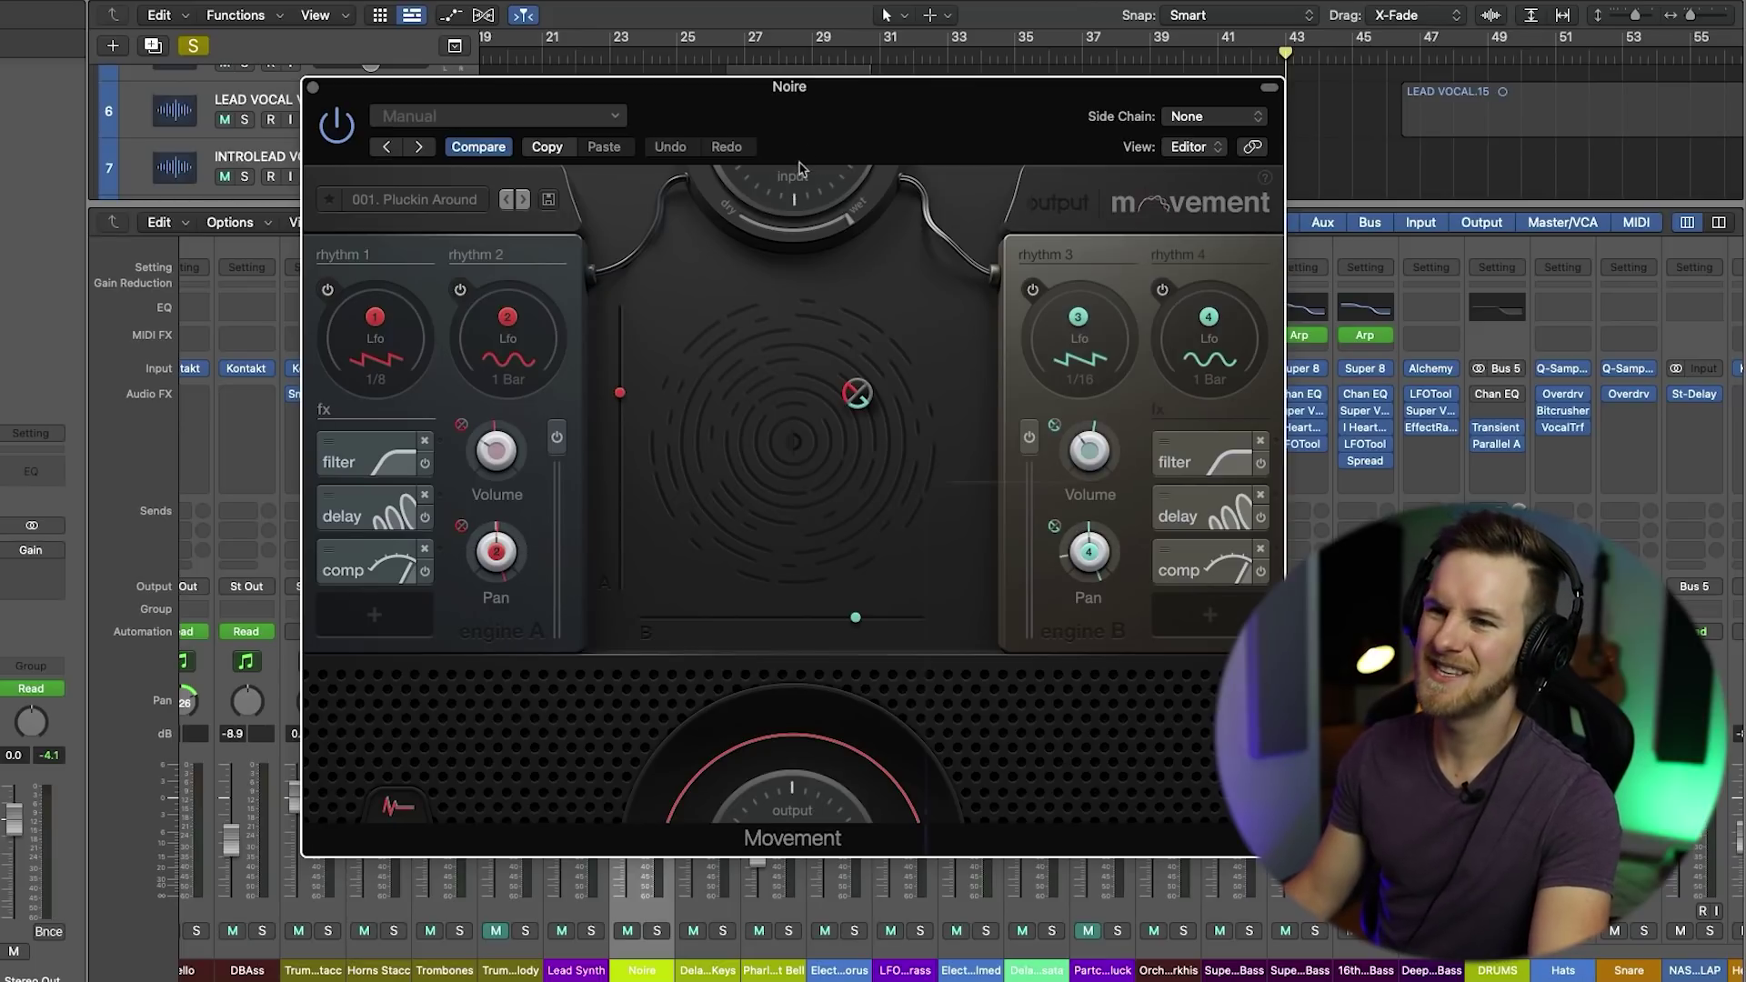
pyautogui.click(313, 89)
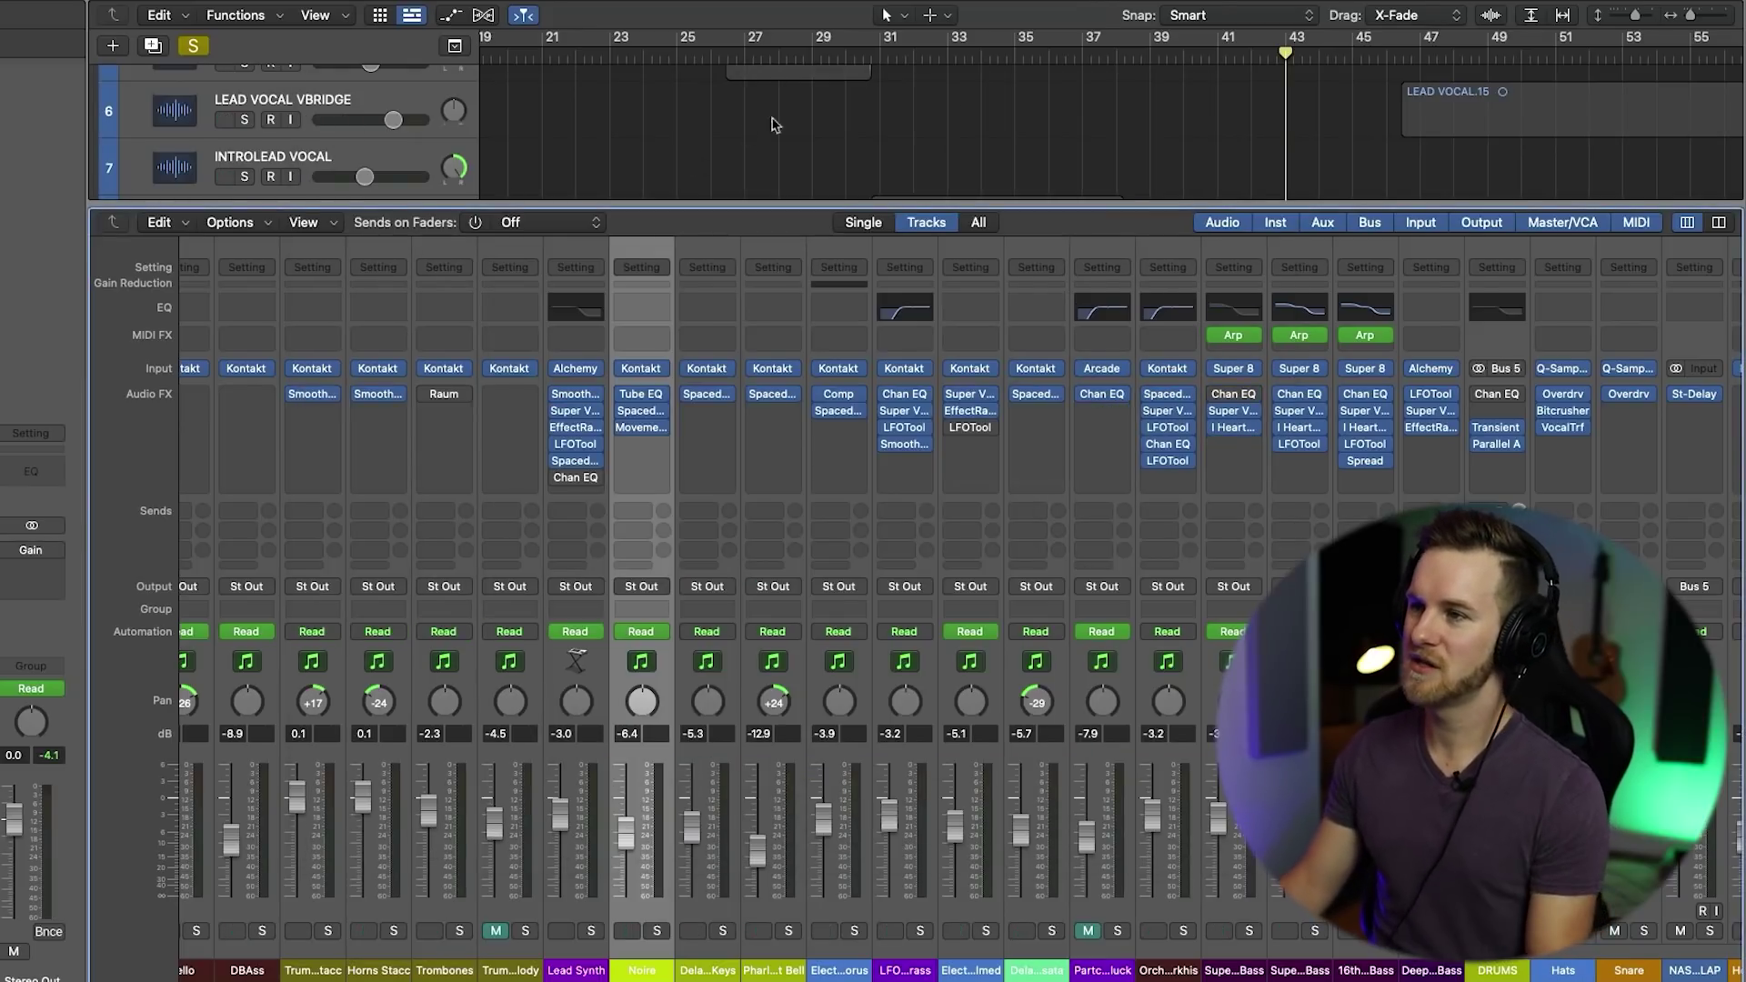
pyautogui.press('x')
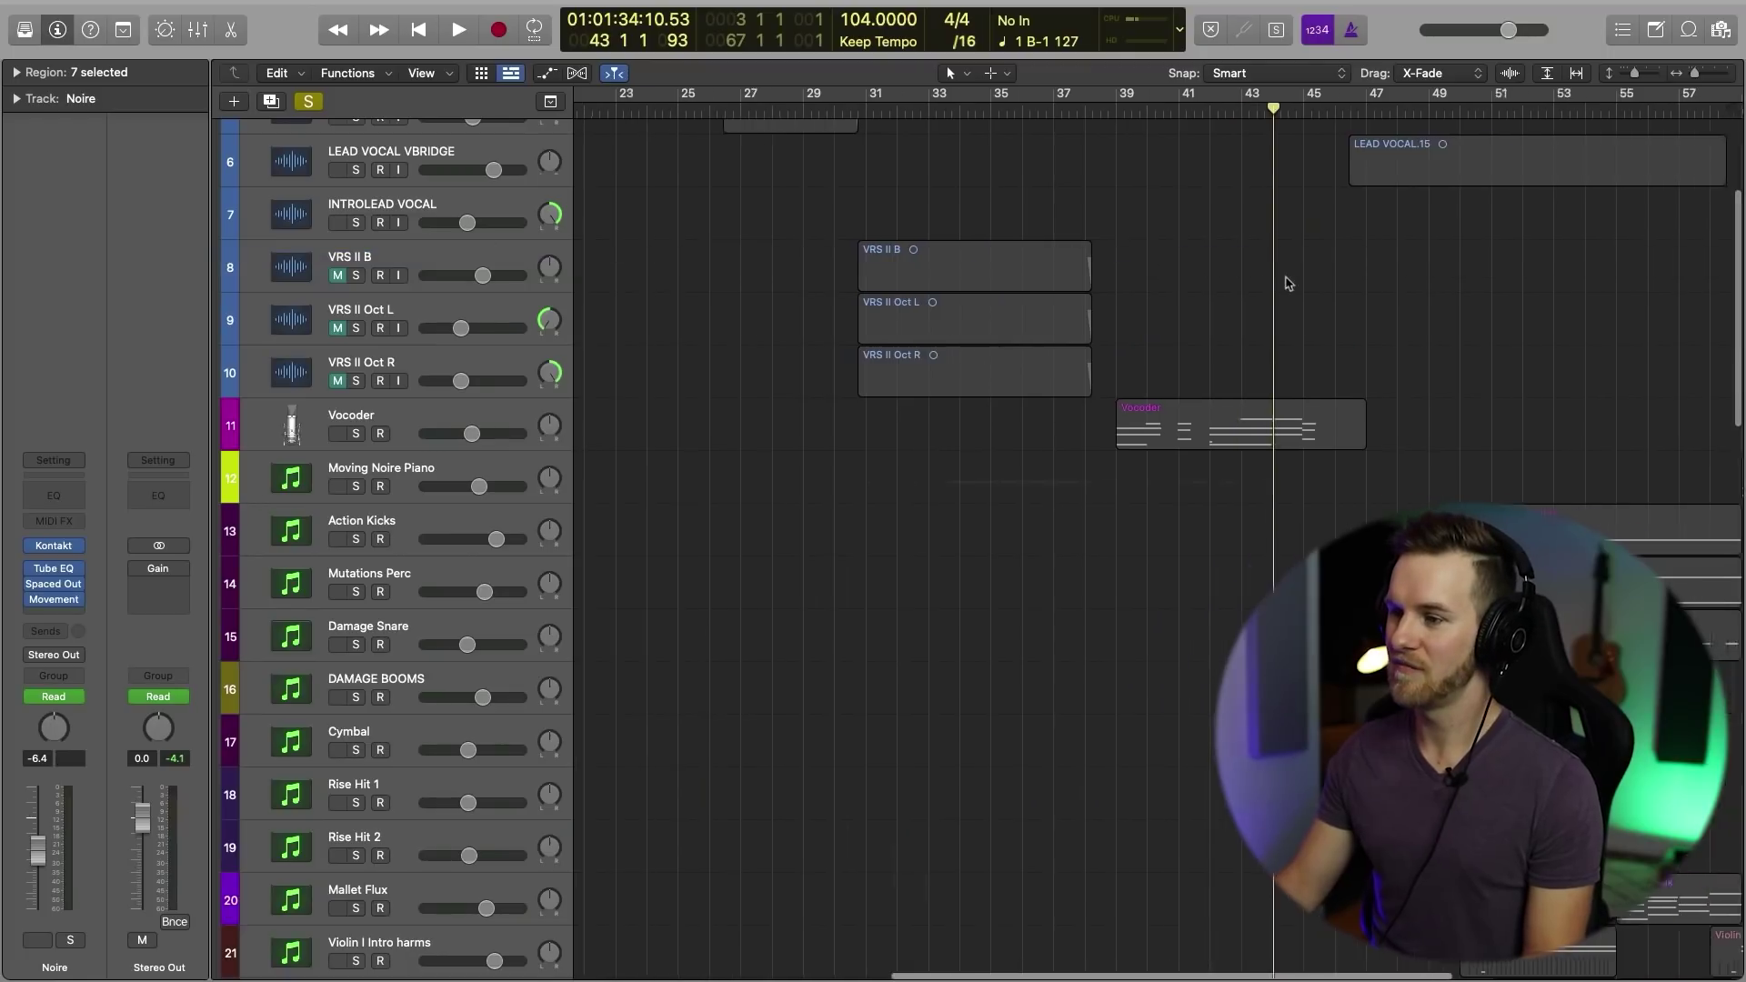
pyautogui.hotkey('shift', "'")
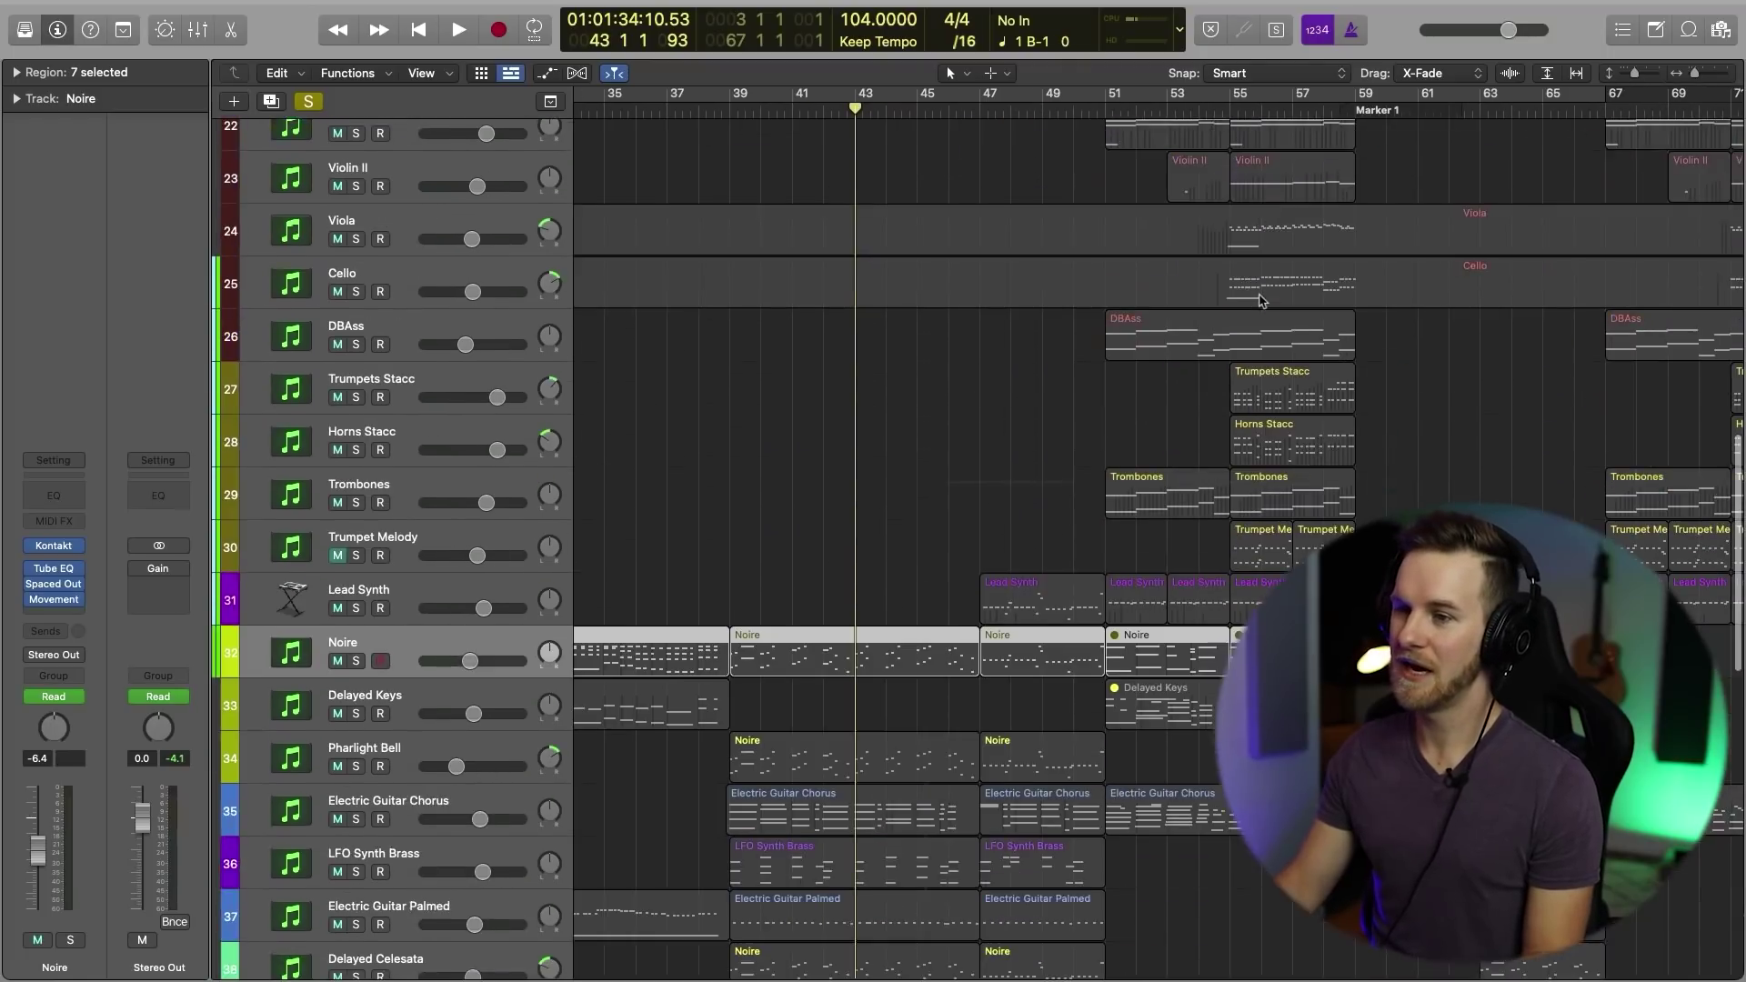
# Step: Play Noire from bar 27 through Movement, nudge the XY blend left, and show presets
pyautogui.hscroll(-5, 732, 139)
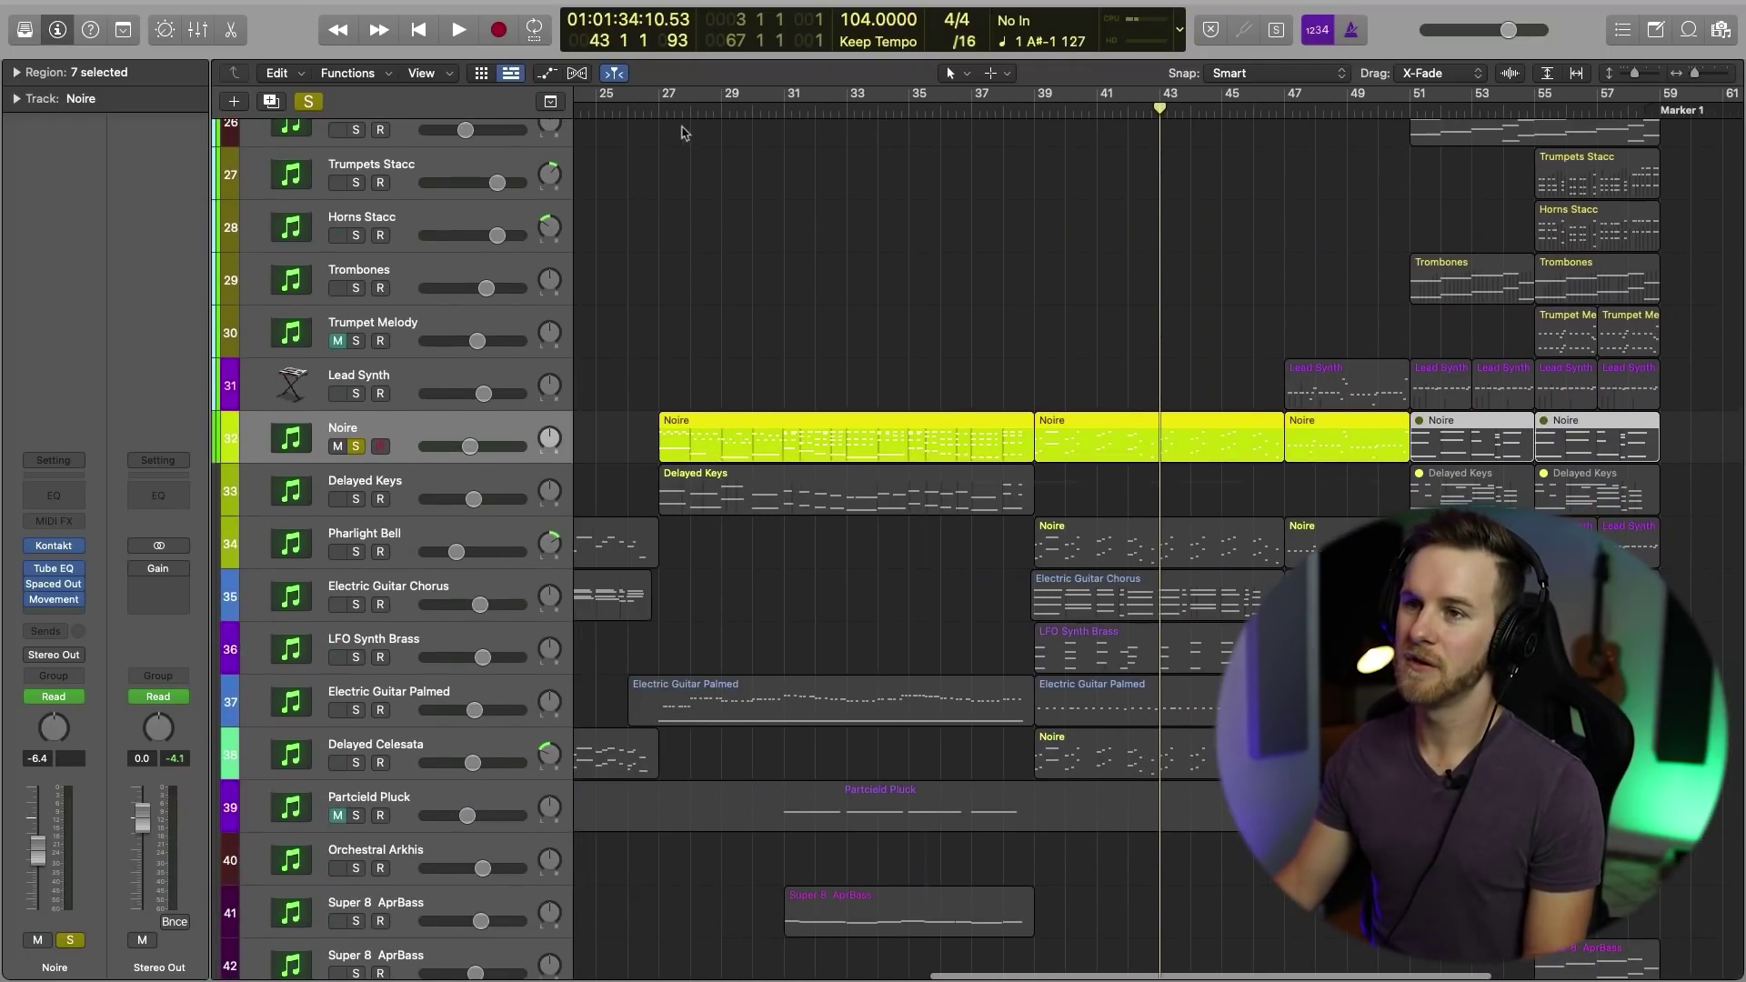
pyautogui.click(660, 109)
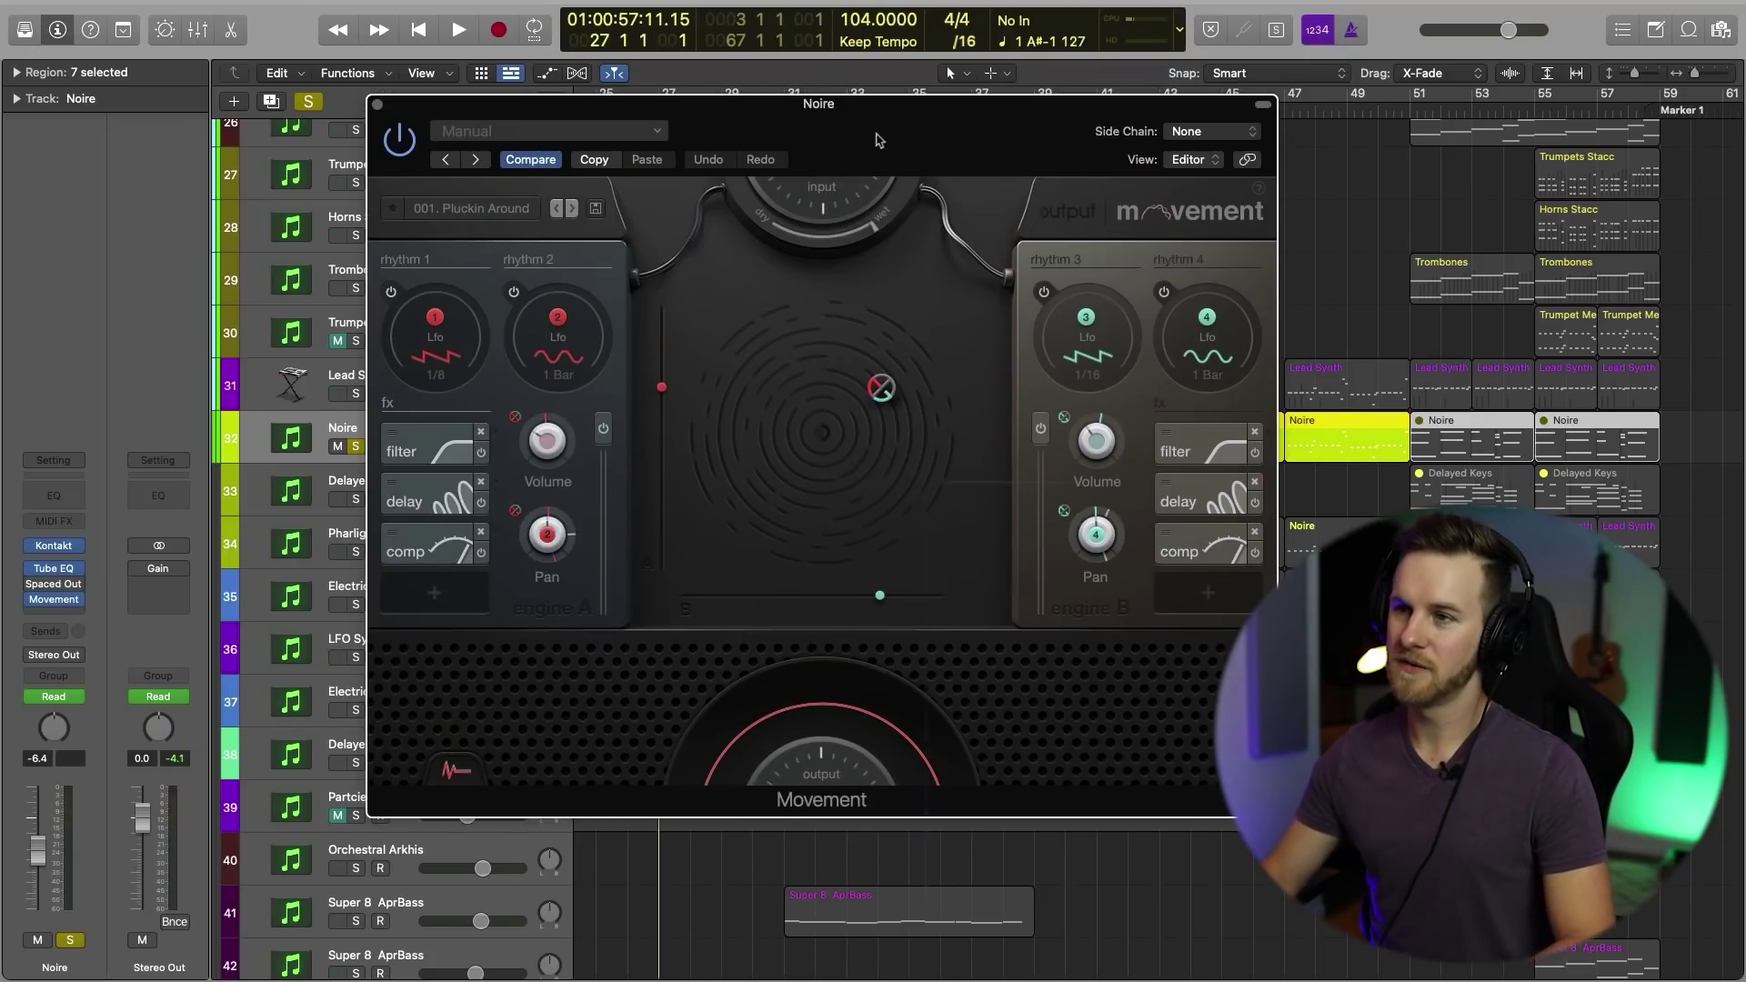
pyautogui.moveTo(877, 139); pyautogui.dragTo(783, 246)
pyautogui.press('space')
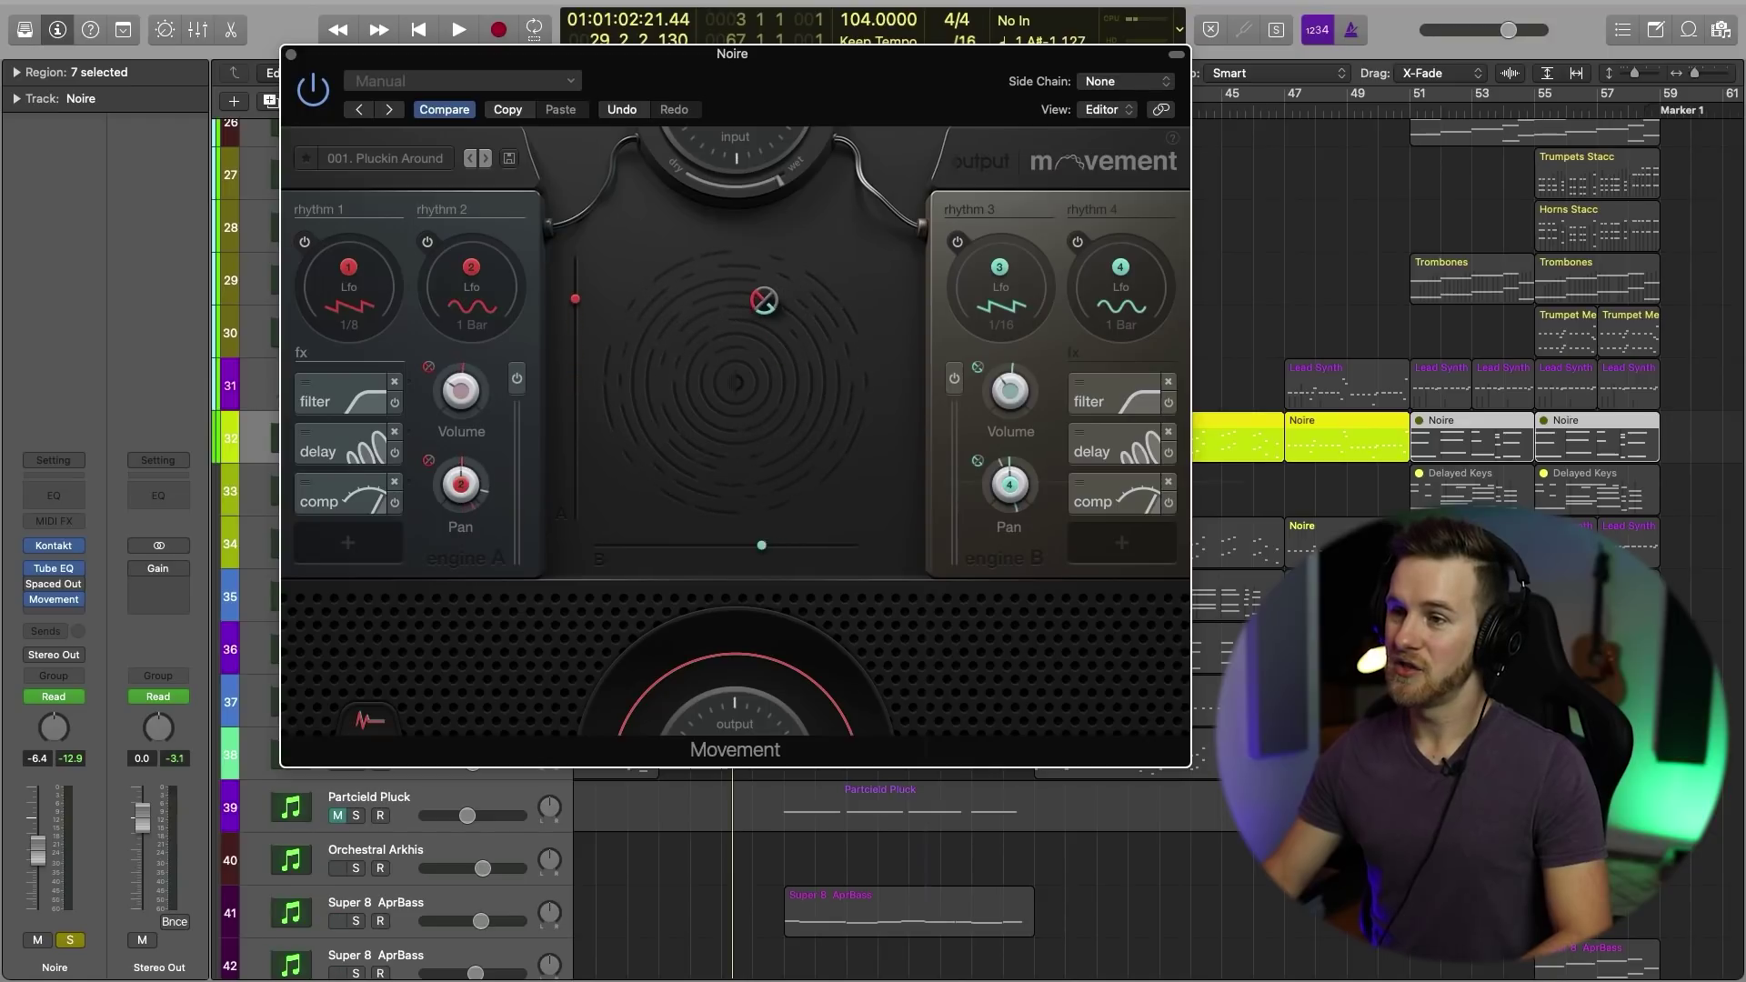
pyautogui.moveTo(763, 300); pyautogui.dragTo(743, 298)
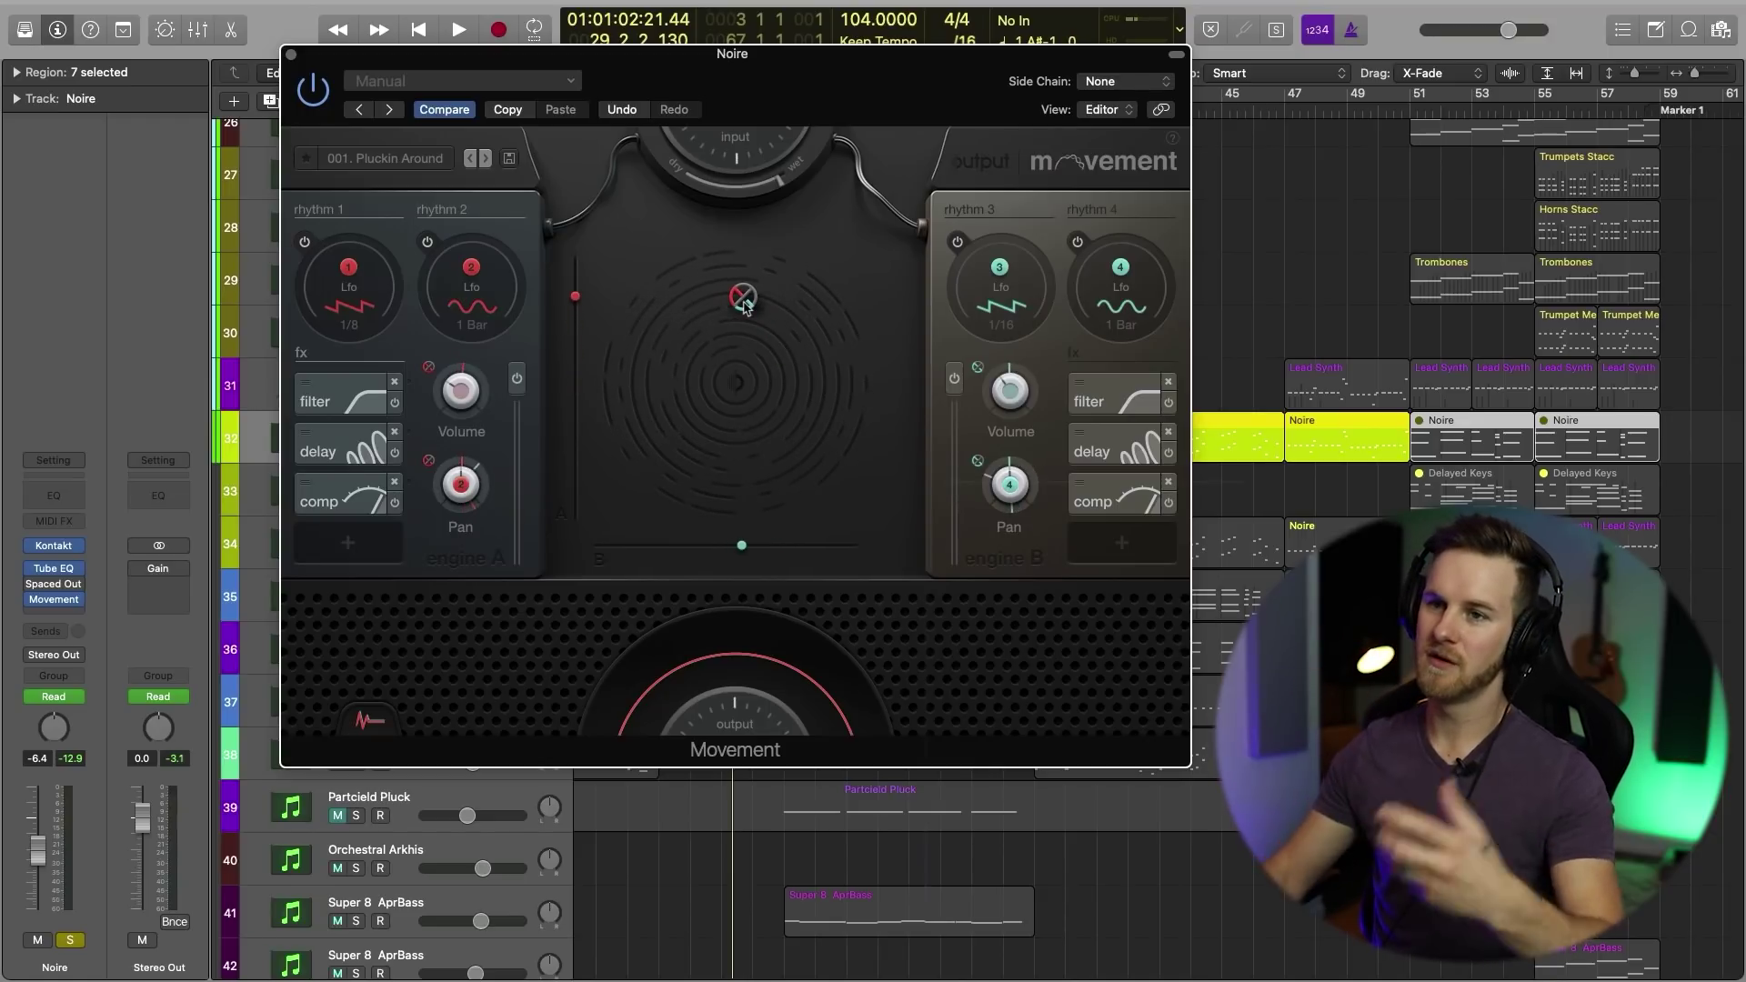
pyautogui.click(425, 168)
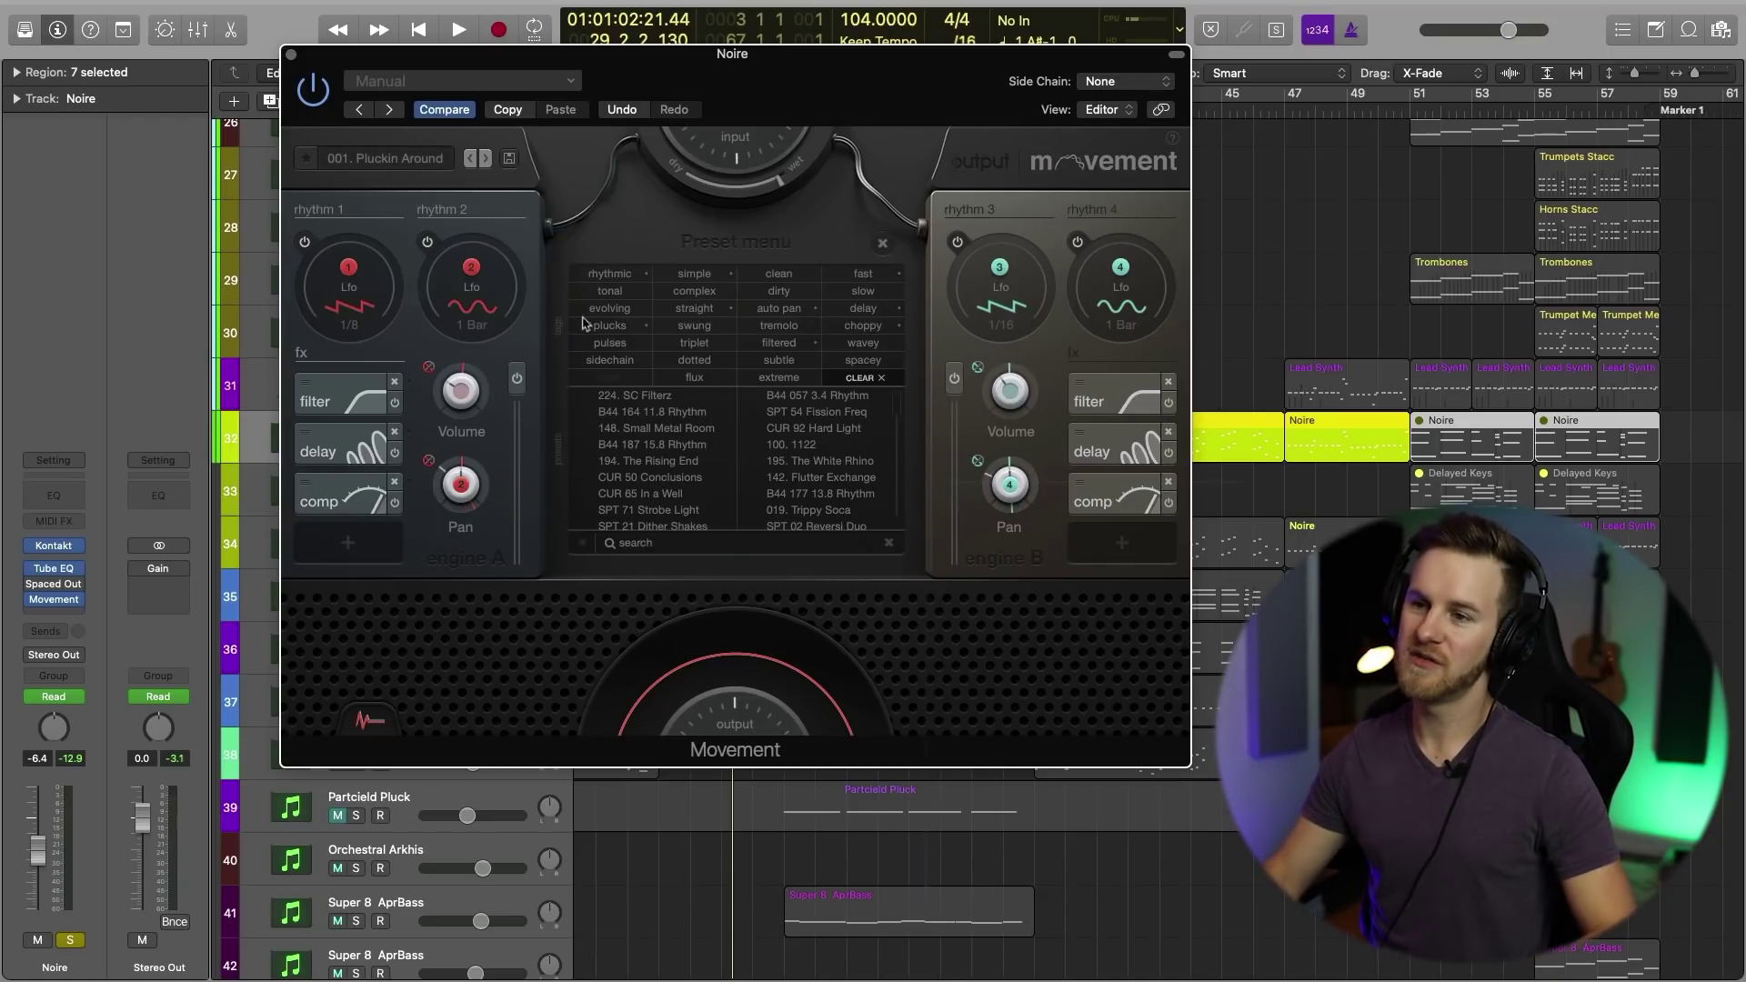
# Step: Load Movement preset 195. The White Rhino and loop-play bars 29–32
pyautogui.scroll(-1, 819, 450)
pyautogui.click(835, 445)
pyautogui.moveTo(794, 53); pyautogui.dragTo(786, 223)
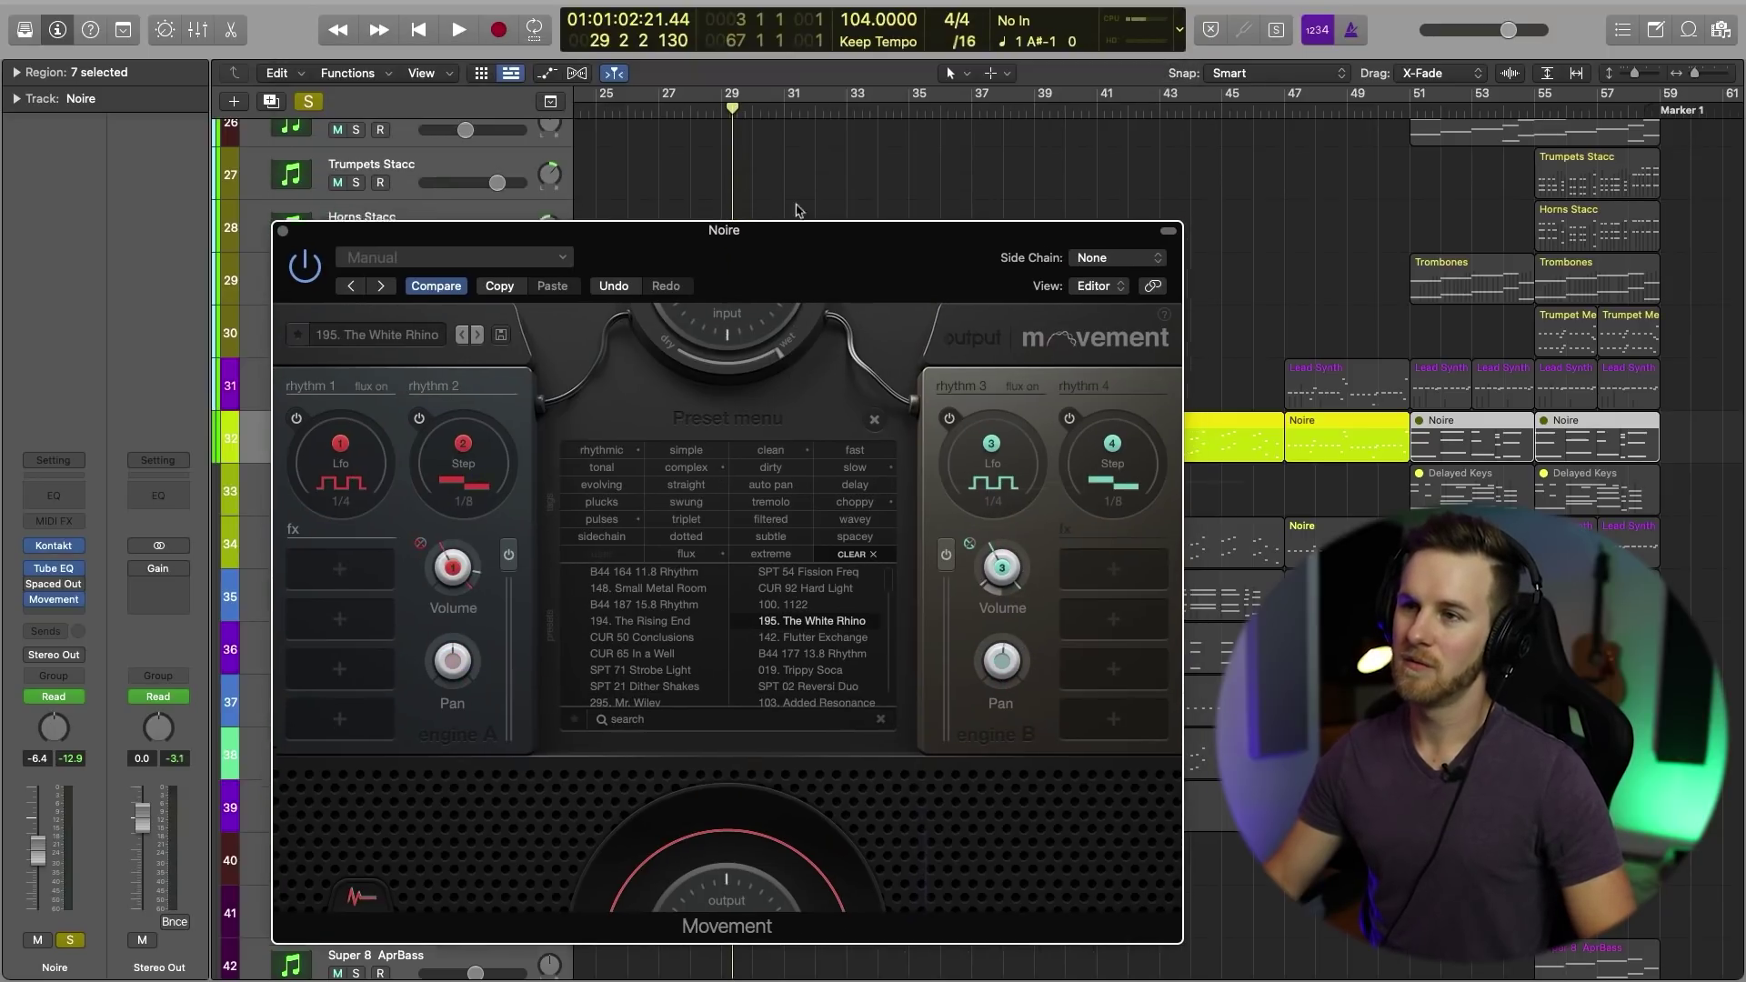
pyautogui.moveTo(735, 102); pyautogui.dragTo(821, 106)
pyautogui.press('space')
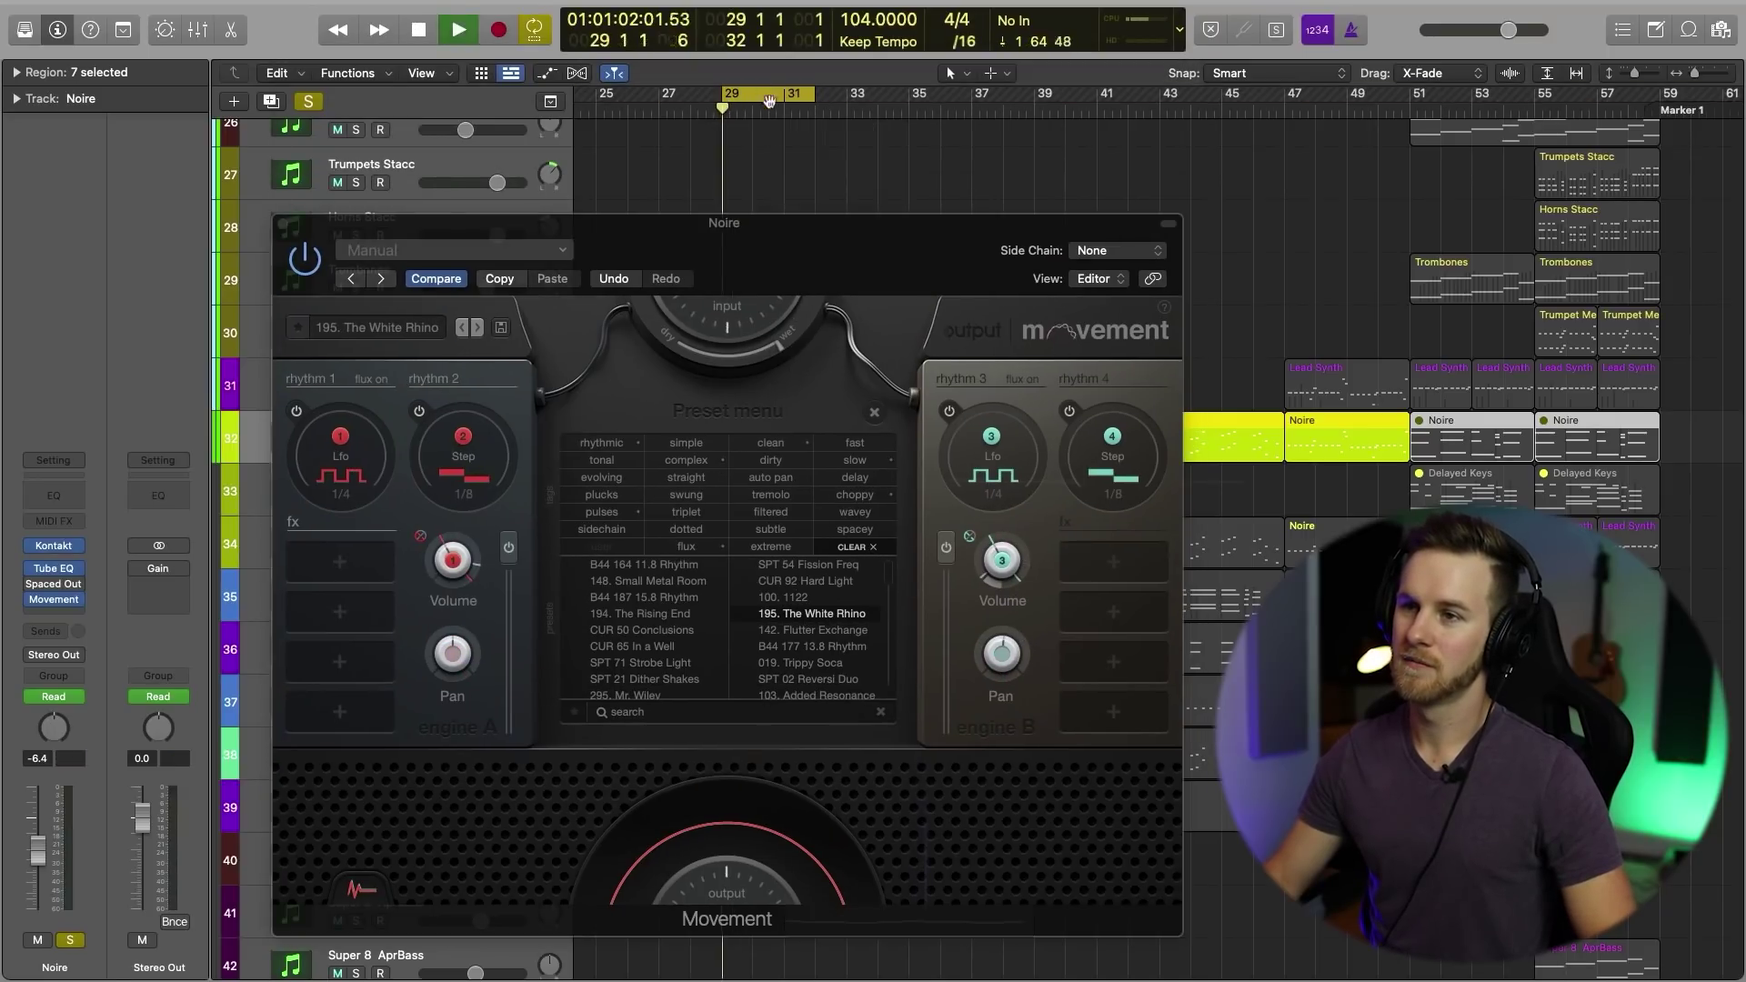
pyautogui.moveTo(818, 249); pyautogui.dragTo(789, 401)
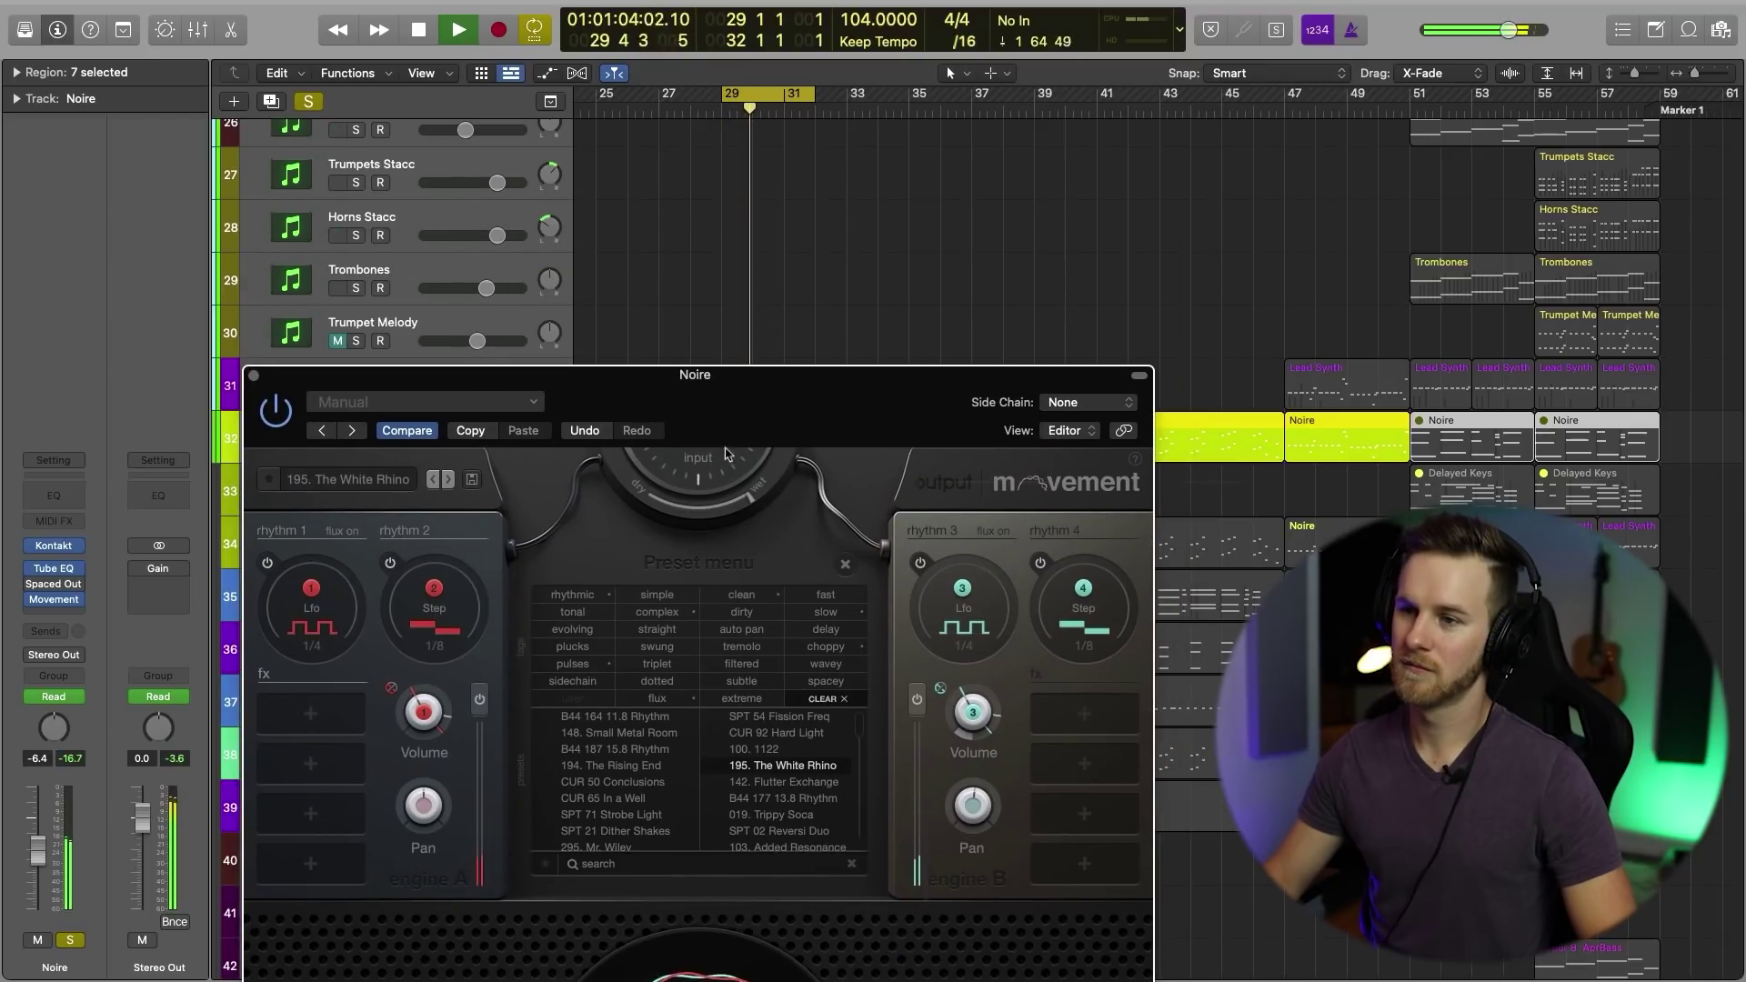
pyautogui.moveTo(727, 451); pyautogui.dragTo(647, 508)
pyautogui.moveTo(761, 475); pyautogui.dragTo(827, 158)
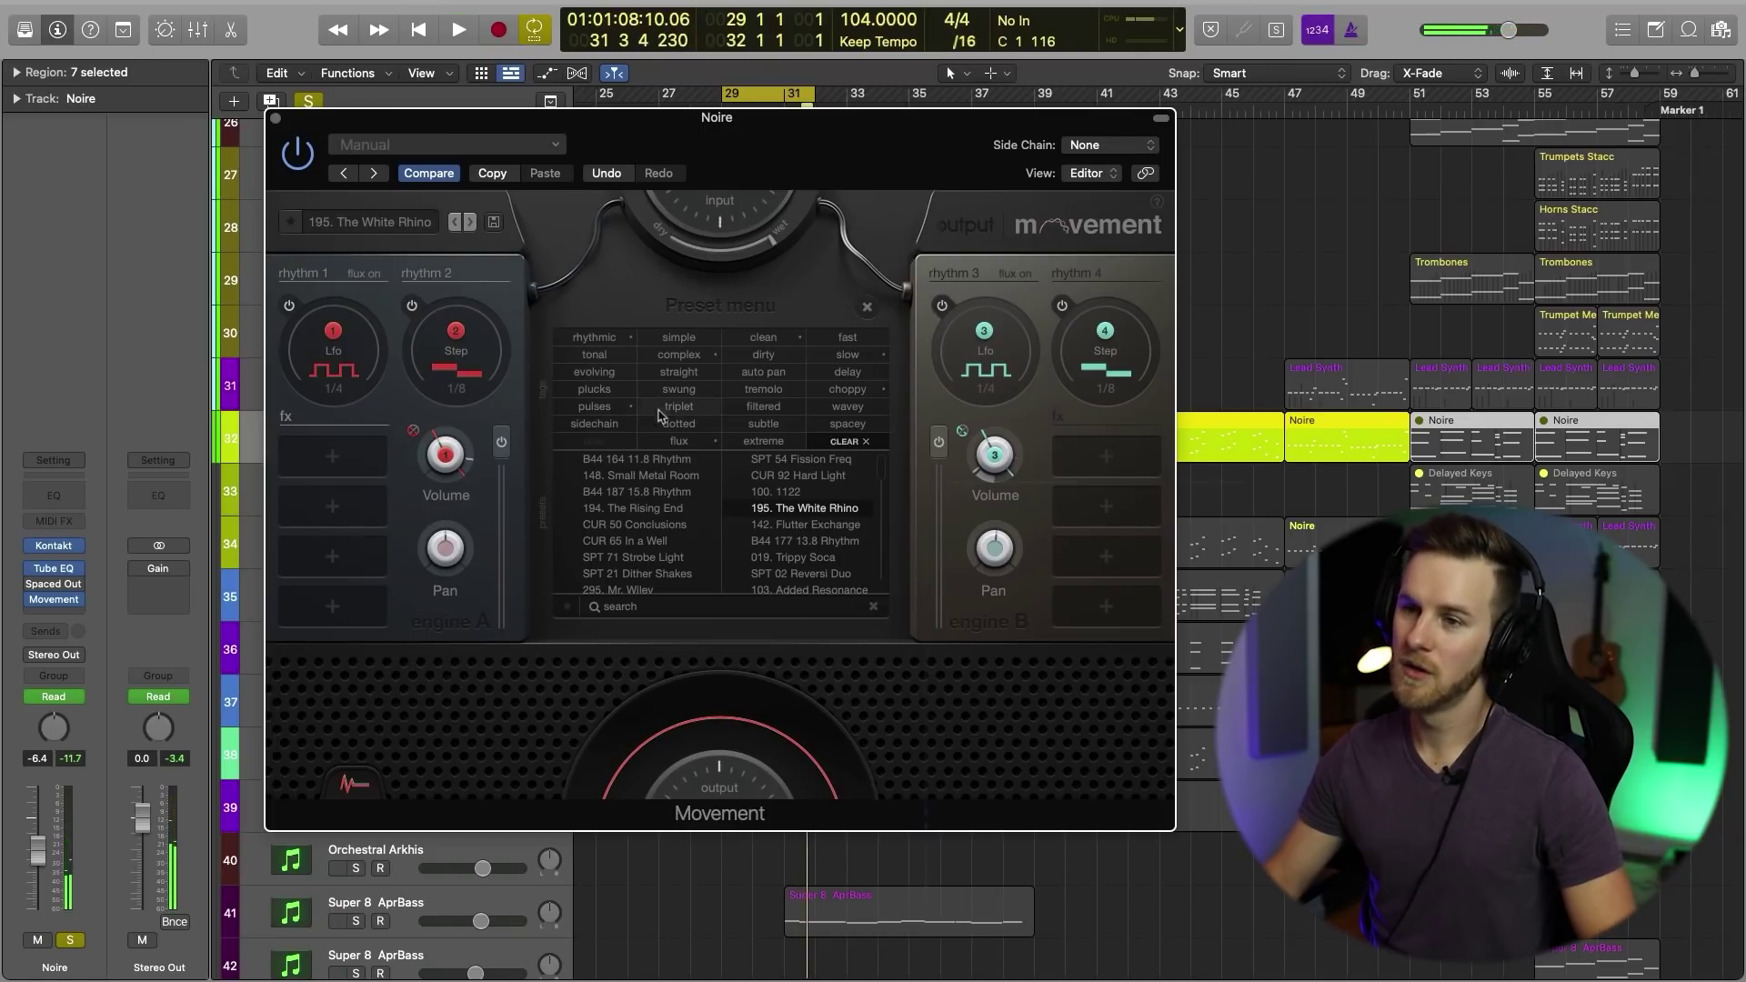
# Step: Audition plucks presets 023, 031 and 041, settling on 054. Pluck Your Pad
pyautogui.click(595, 389)
pyautogui.click(646, 509)
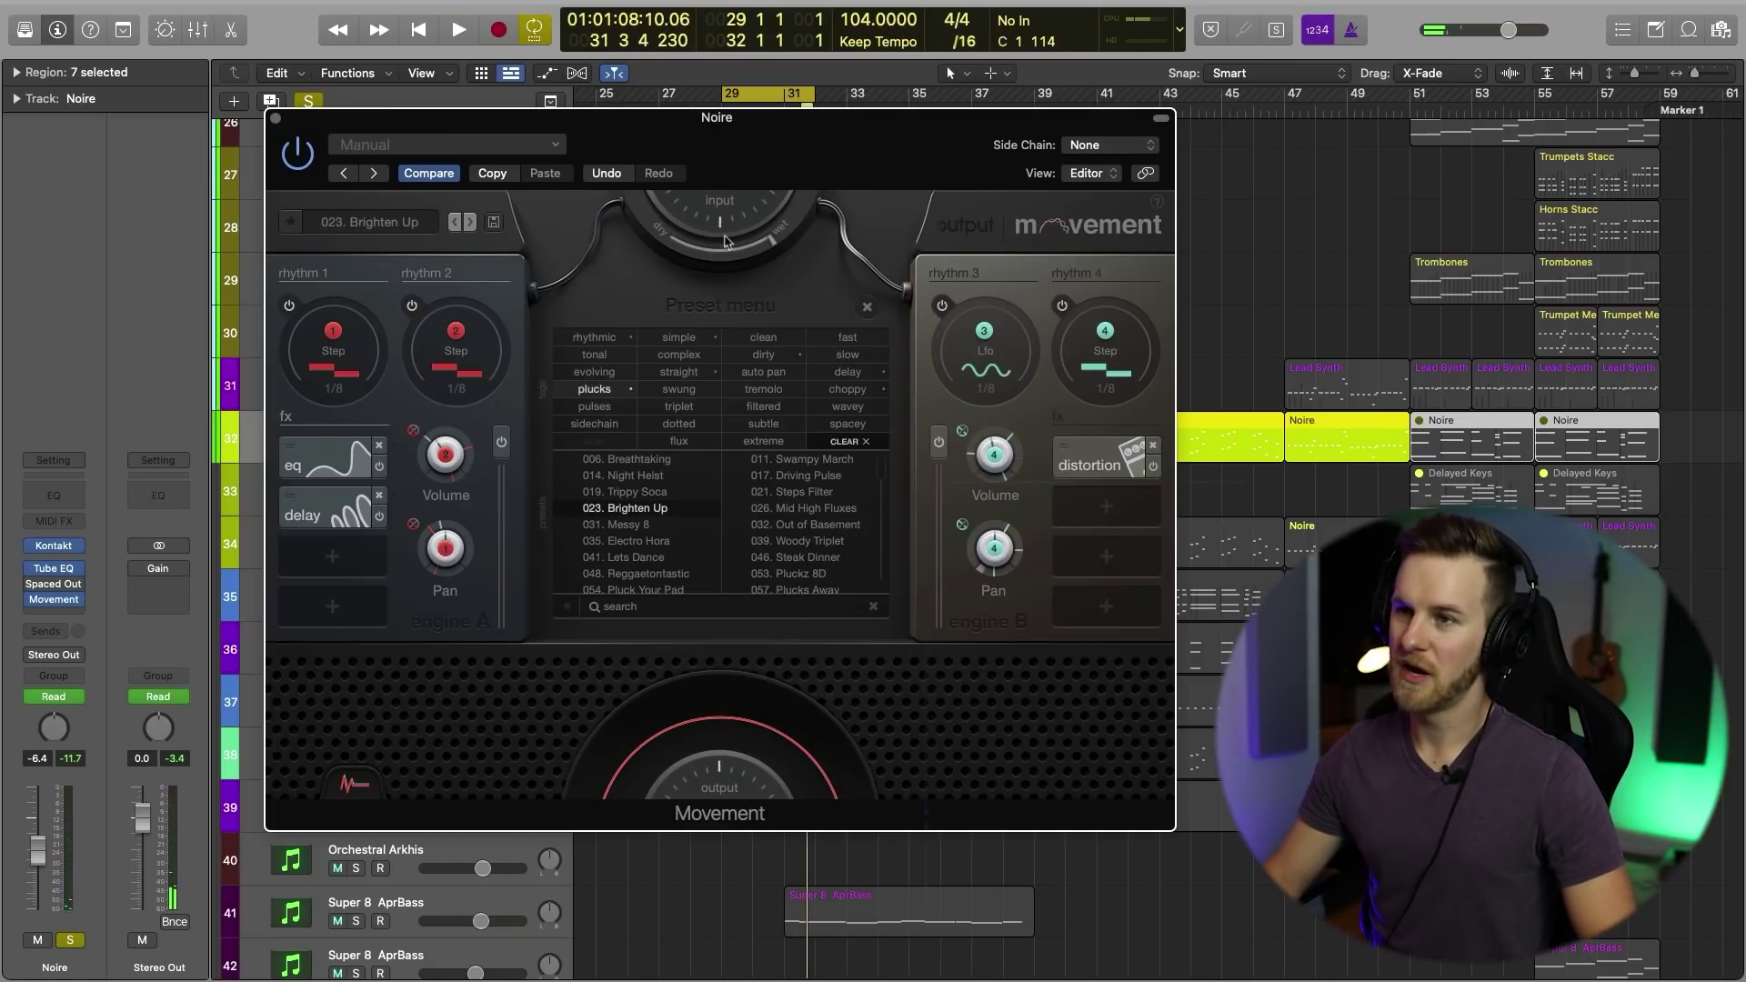
pyautogui.press('space')
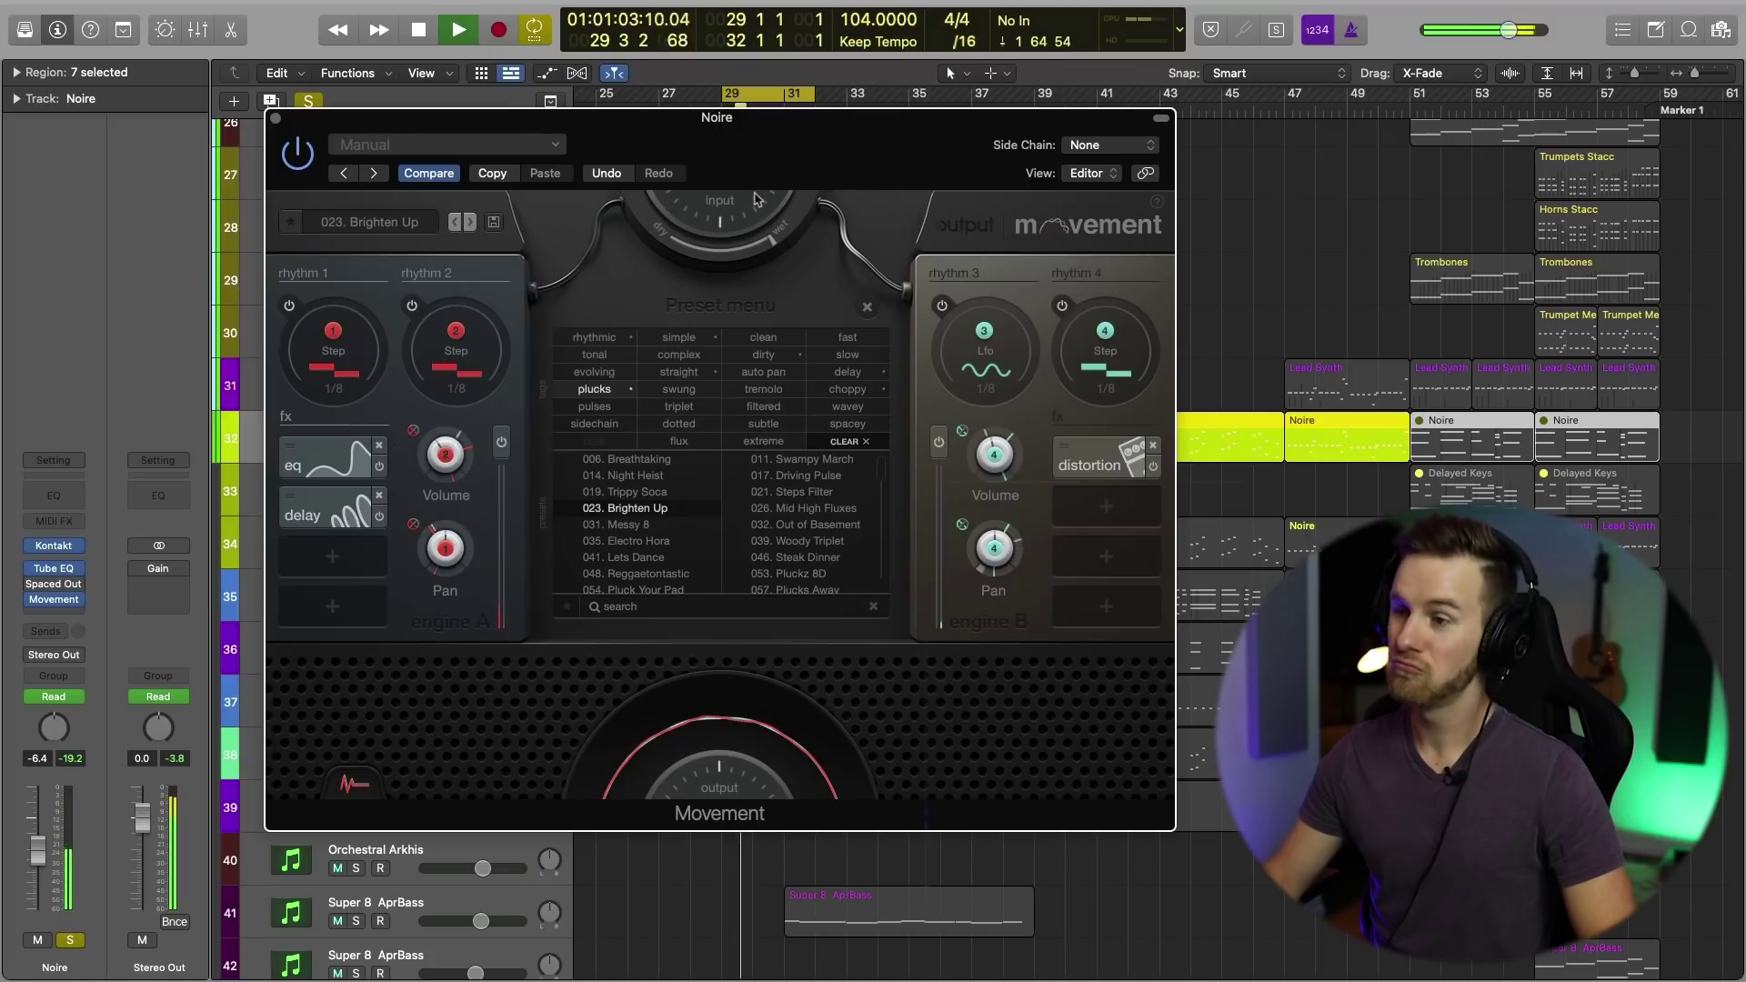
pyautogui.click(663, 525)
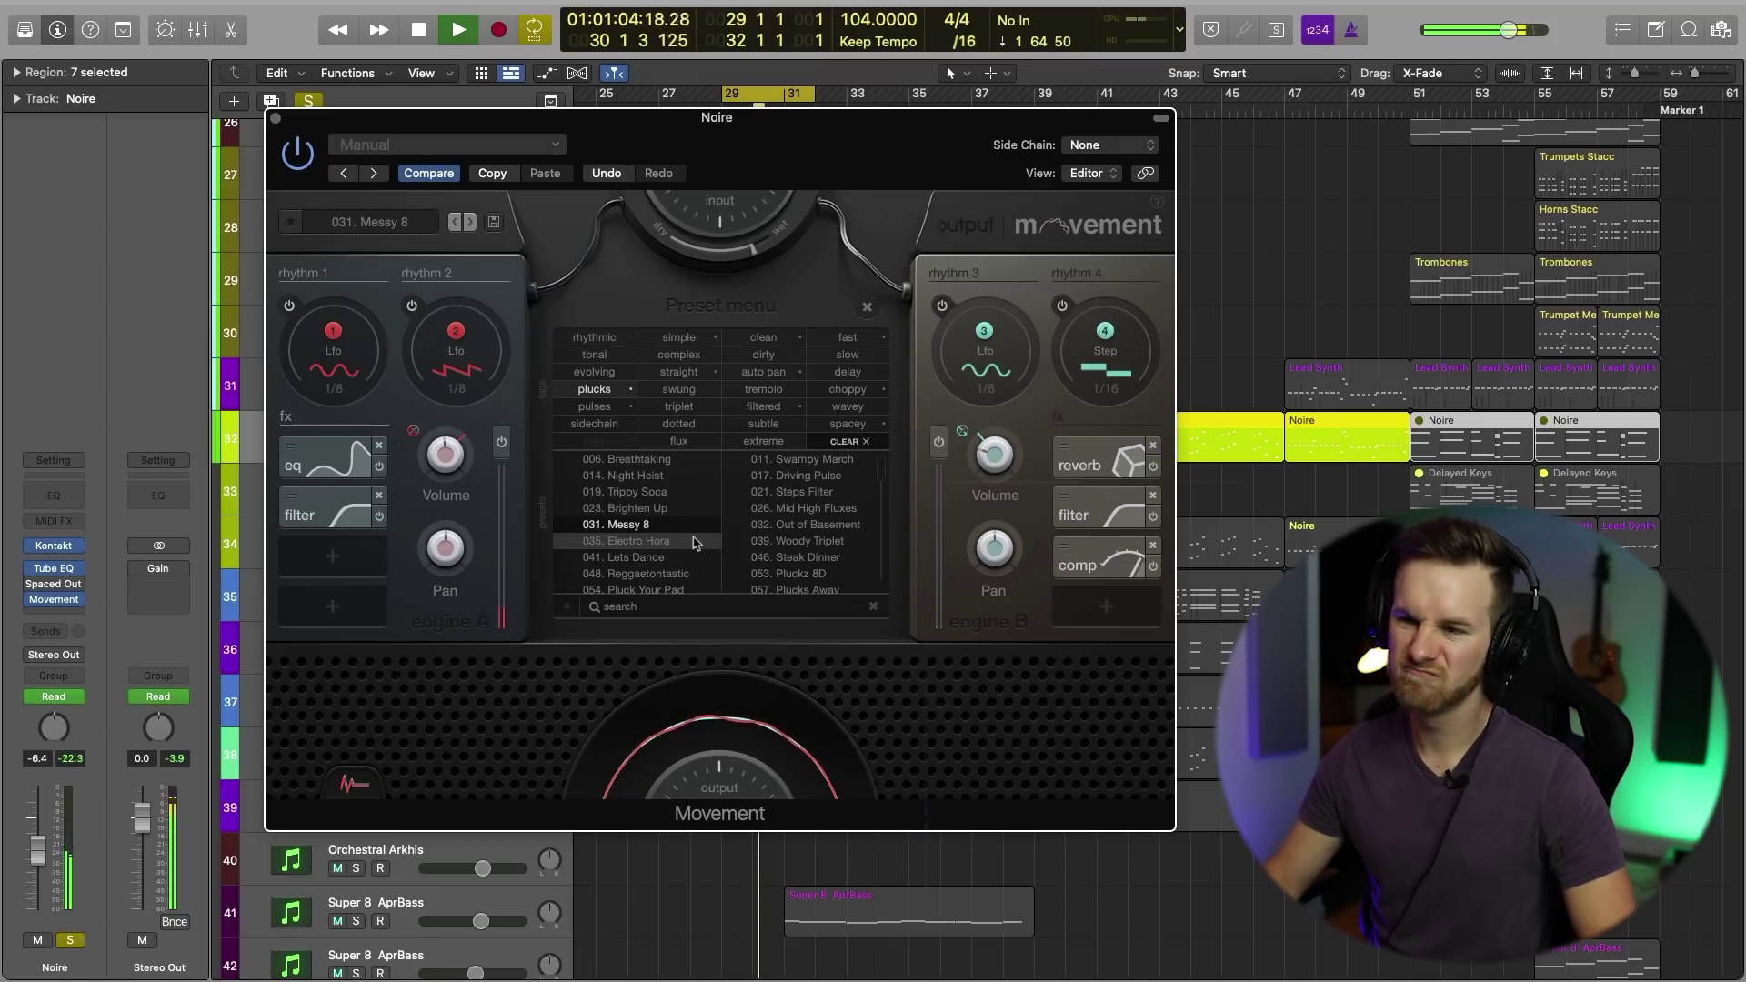
pyautogui.click(636, 557)
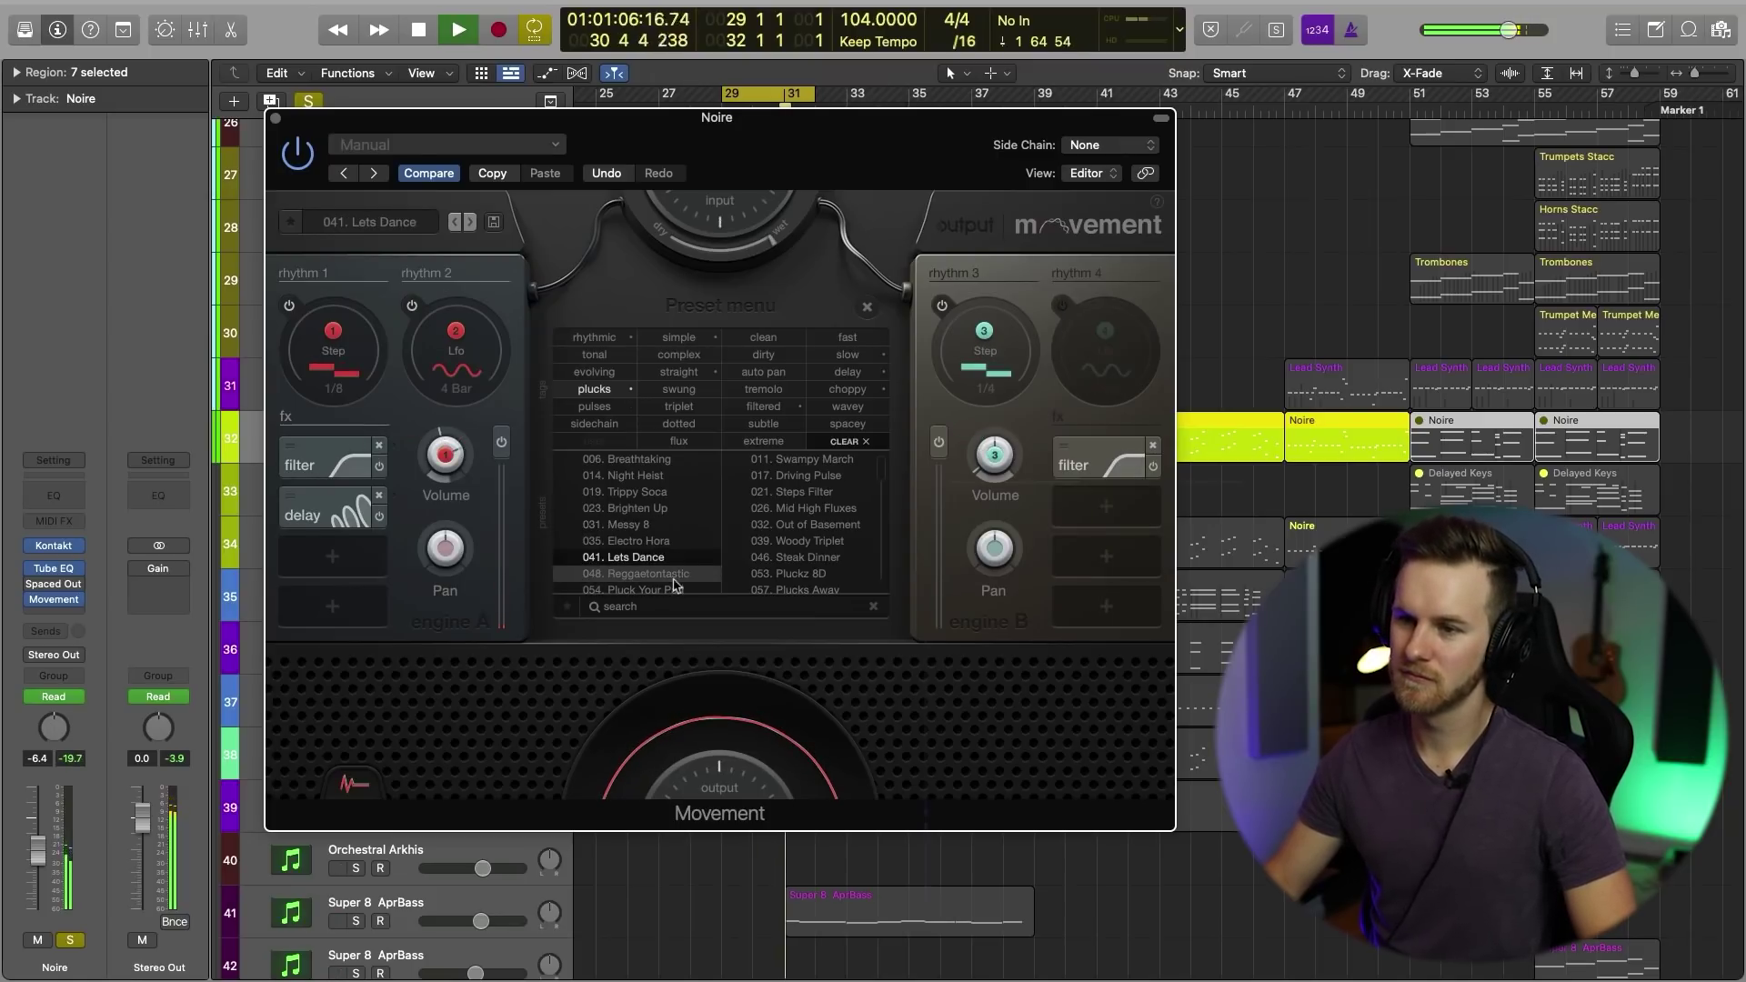
pyautogui.click(684, 590)
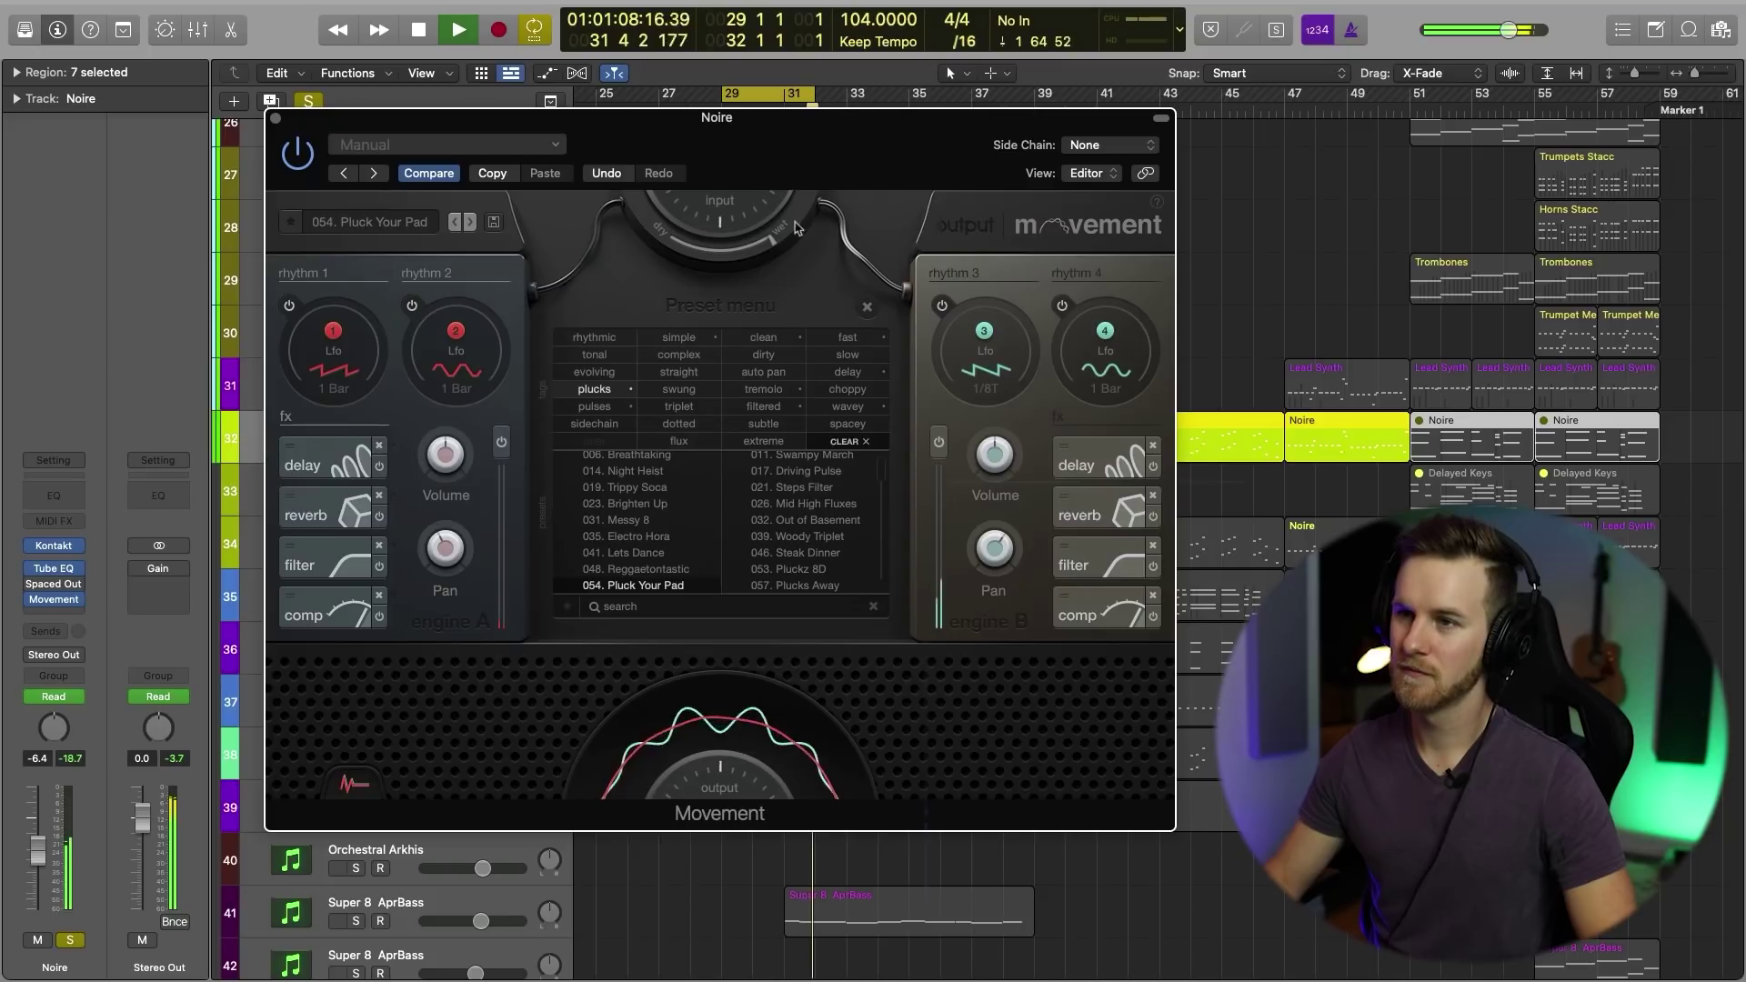
pyautogui.moveTo(796, 227); pyautogui.dragTo(762, 262)
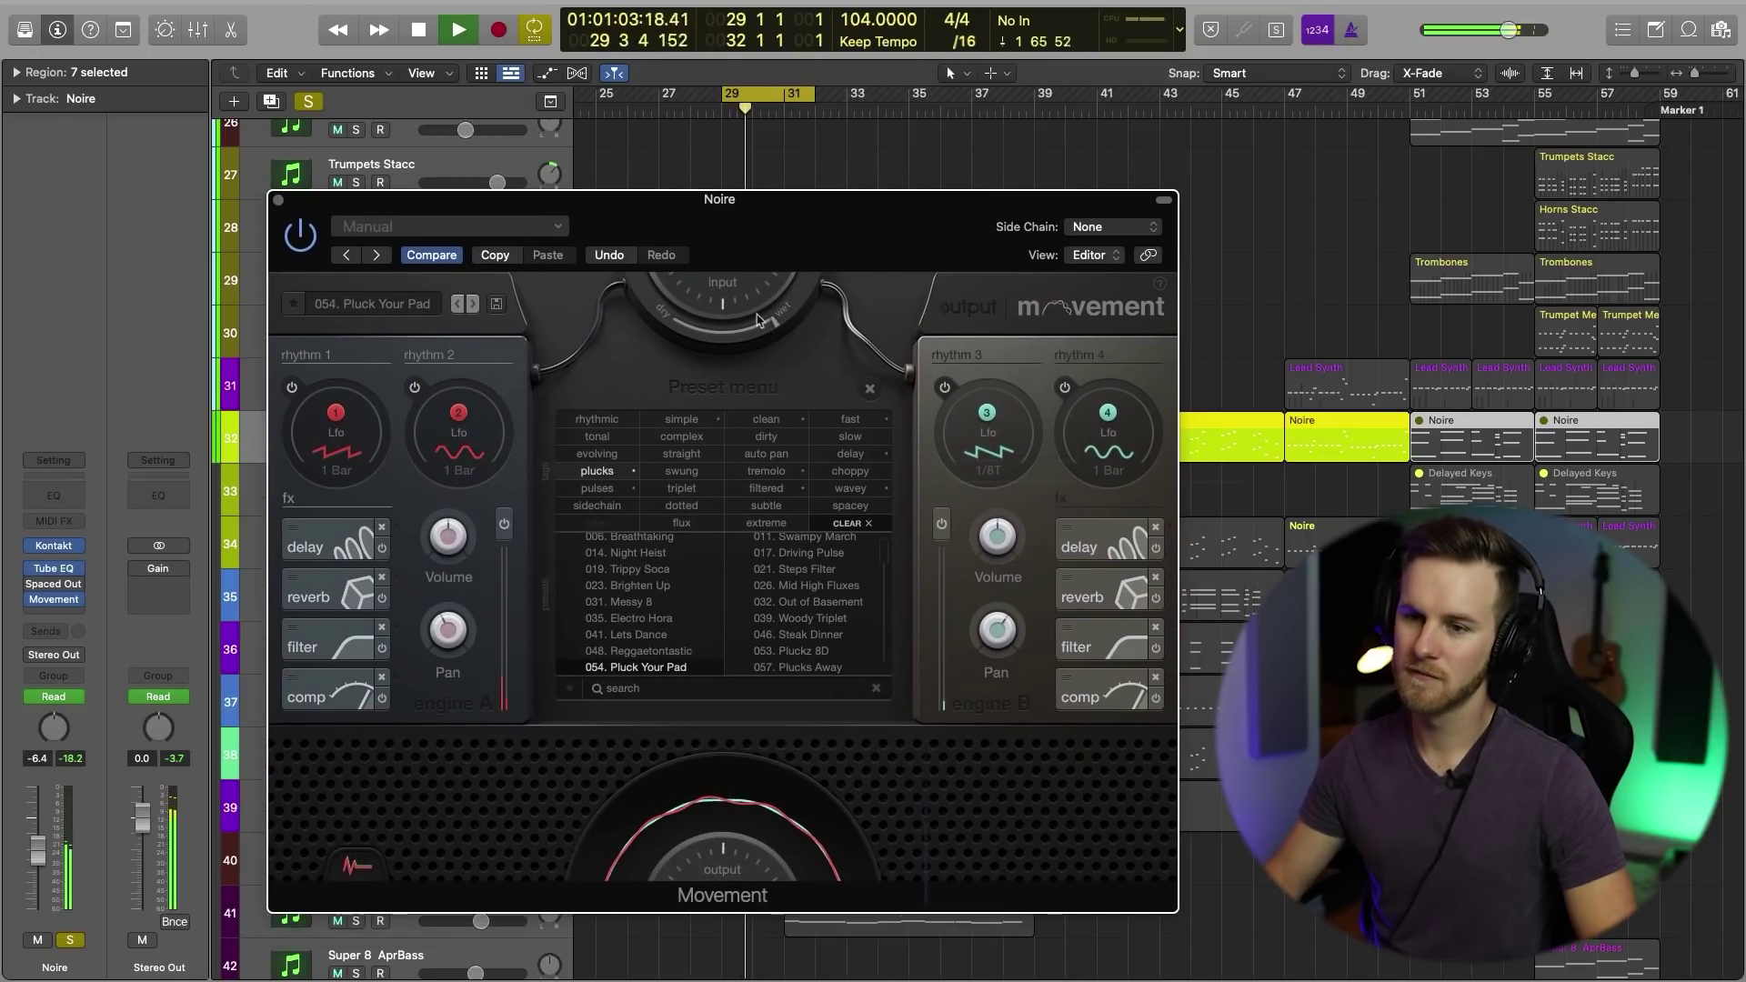
pyautogui.press('space')
# Step: Inspect rhythm 1, 3 and 4 LFO settings and switch rhythm 3's rate to triplet values
pyautogui.click(341, 409)
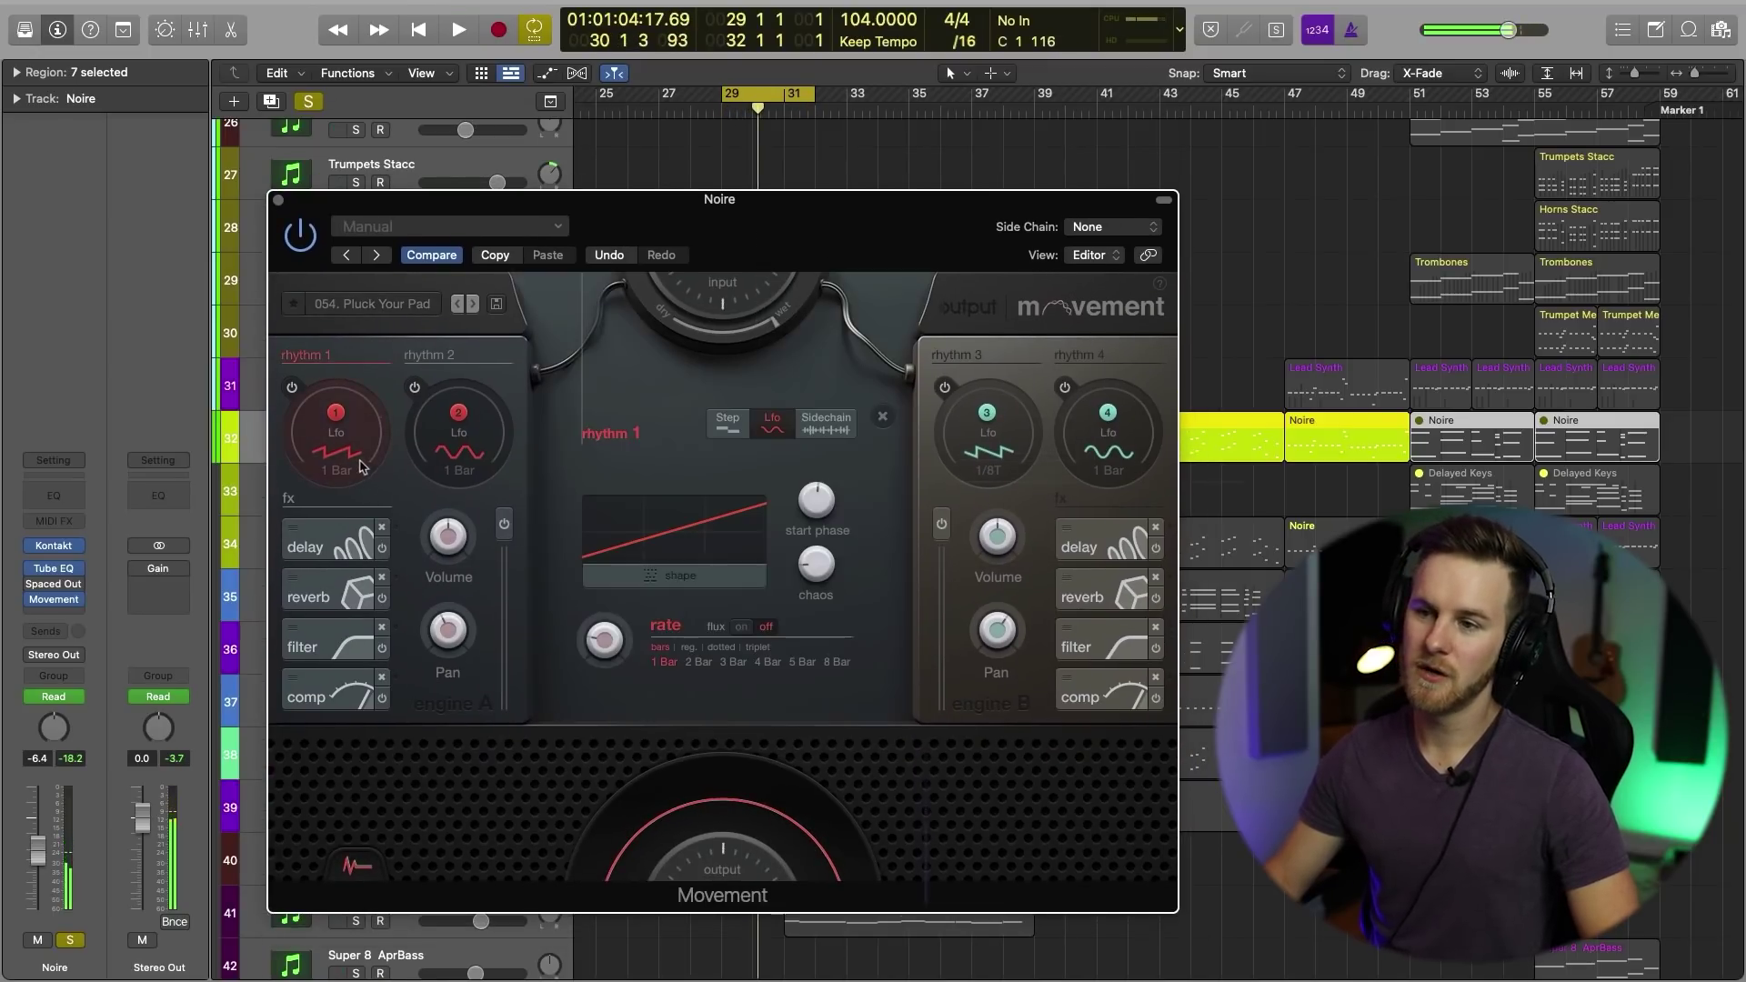
pyautogui.click(1019, 457)
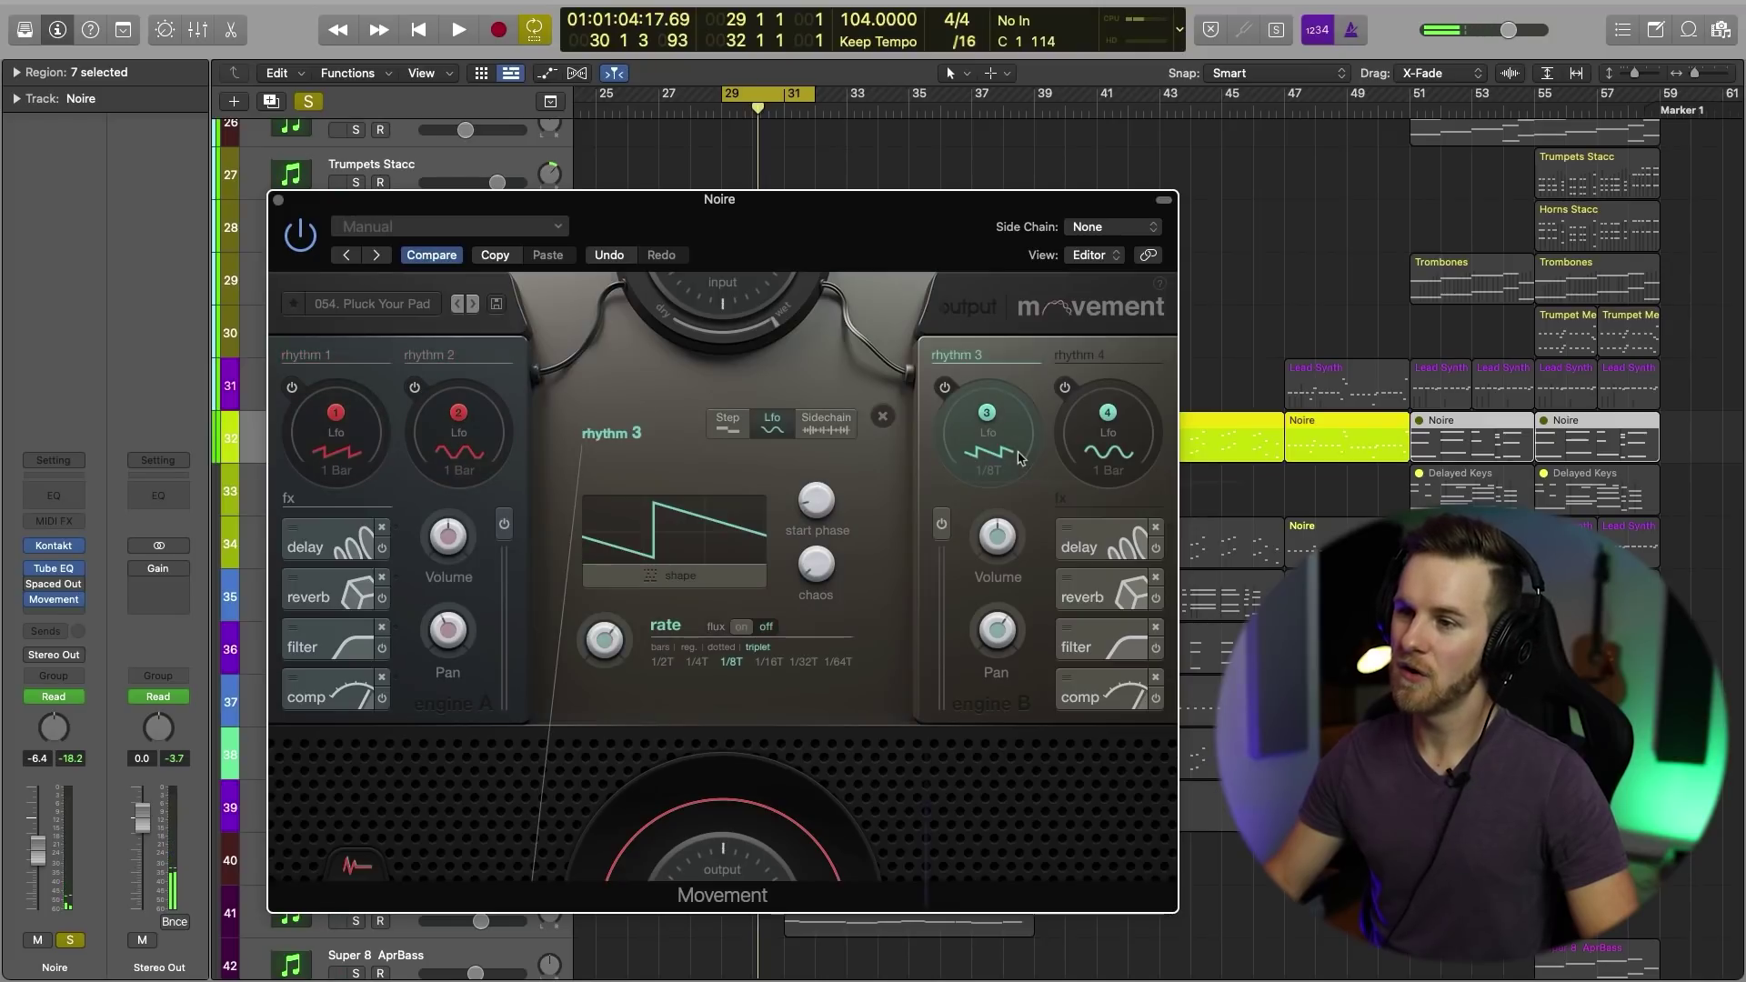
pyautogui.click(1114, 457)
pyautogui.click(992, 459)
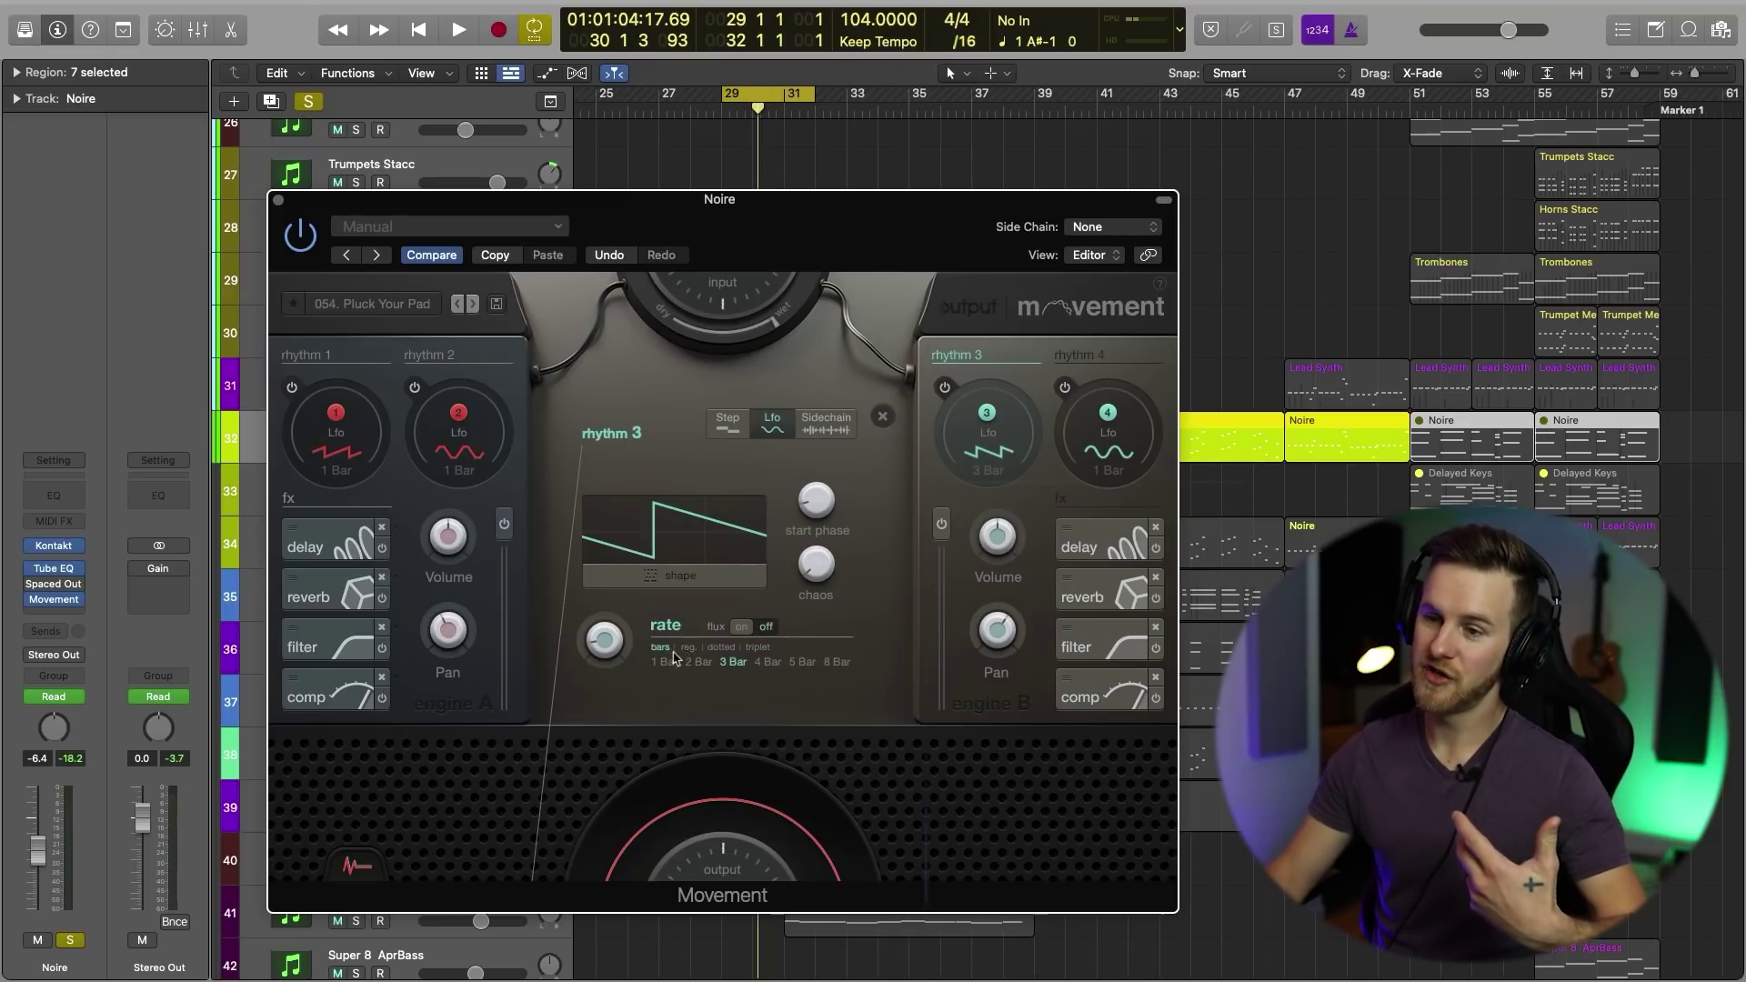
pyautogui.click(752, 647)
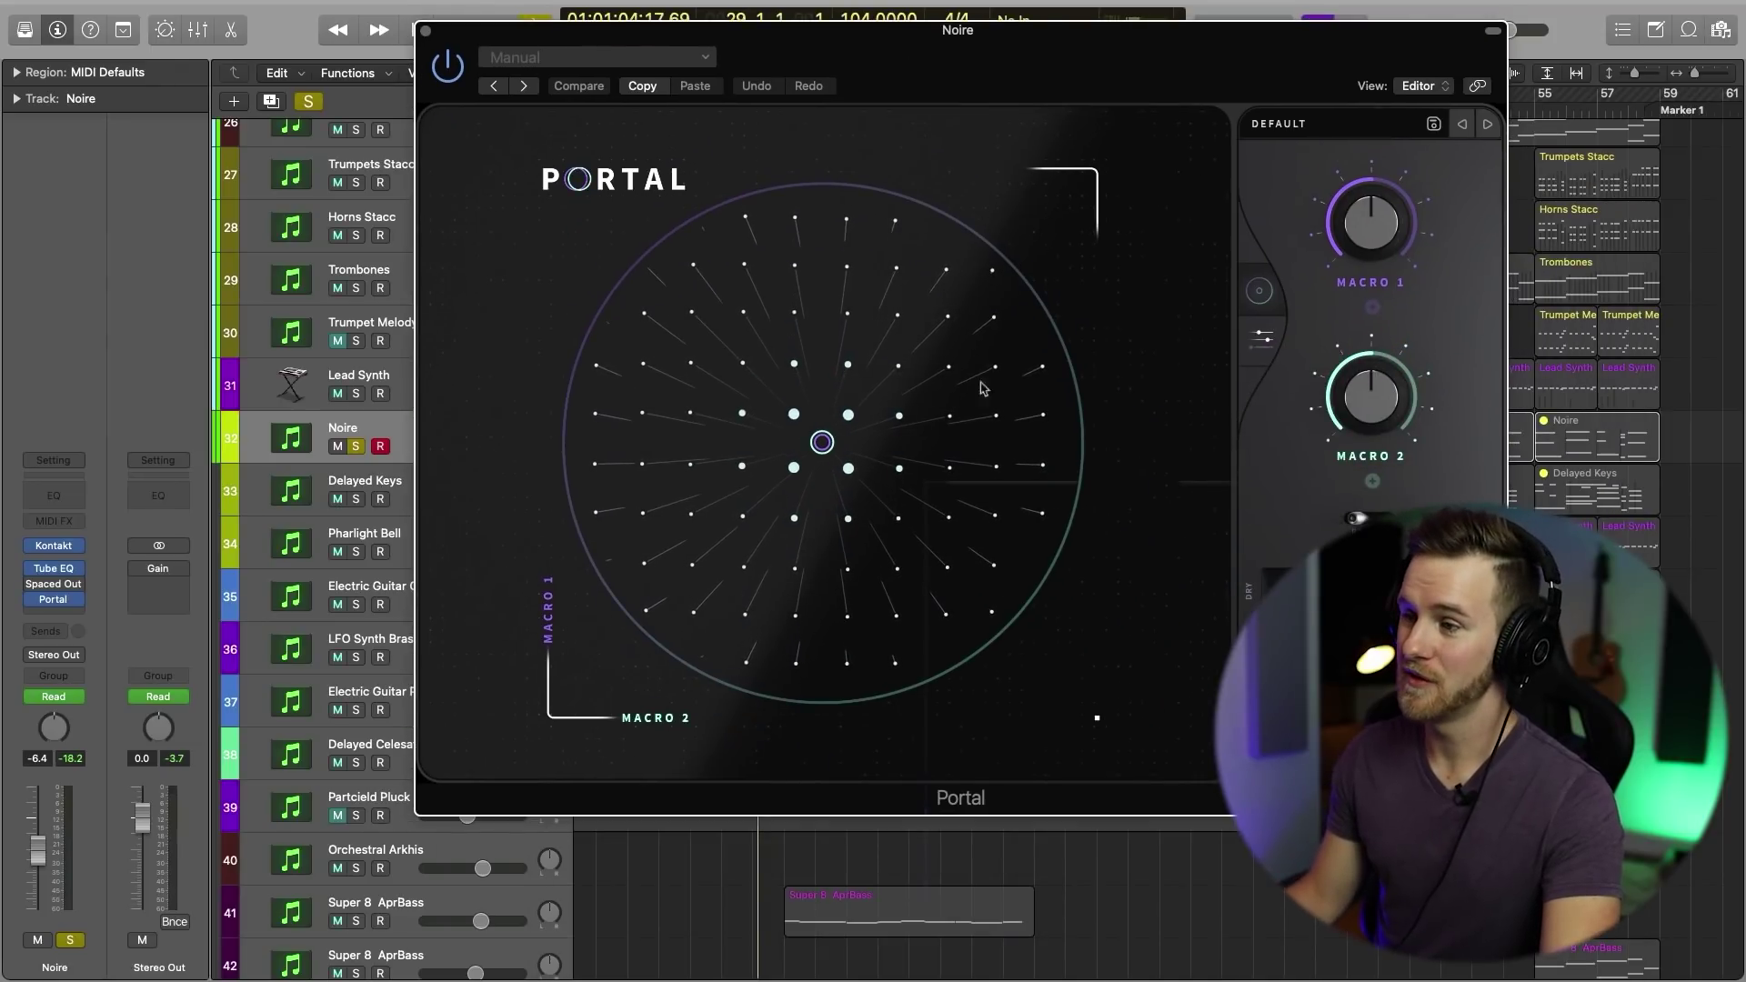
# Step: Scroll through the preset categories in Portal's preset browser
pyautogui.click(1308, 136)
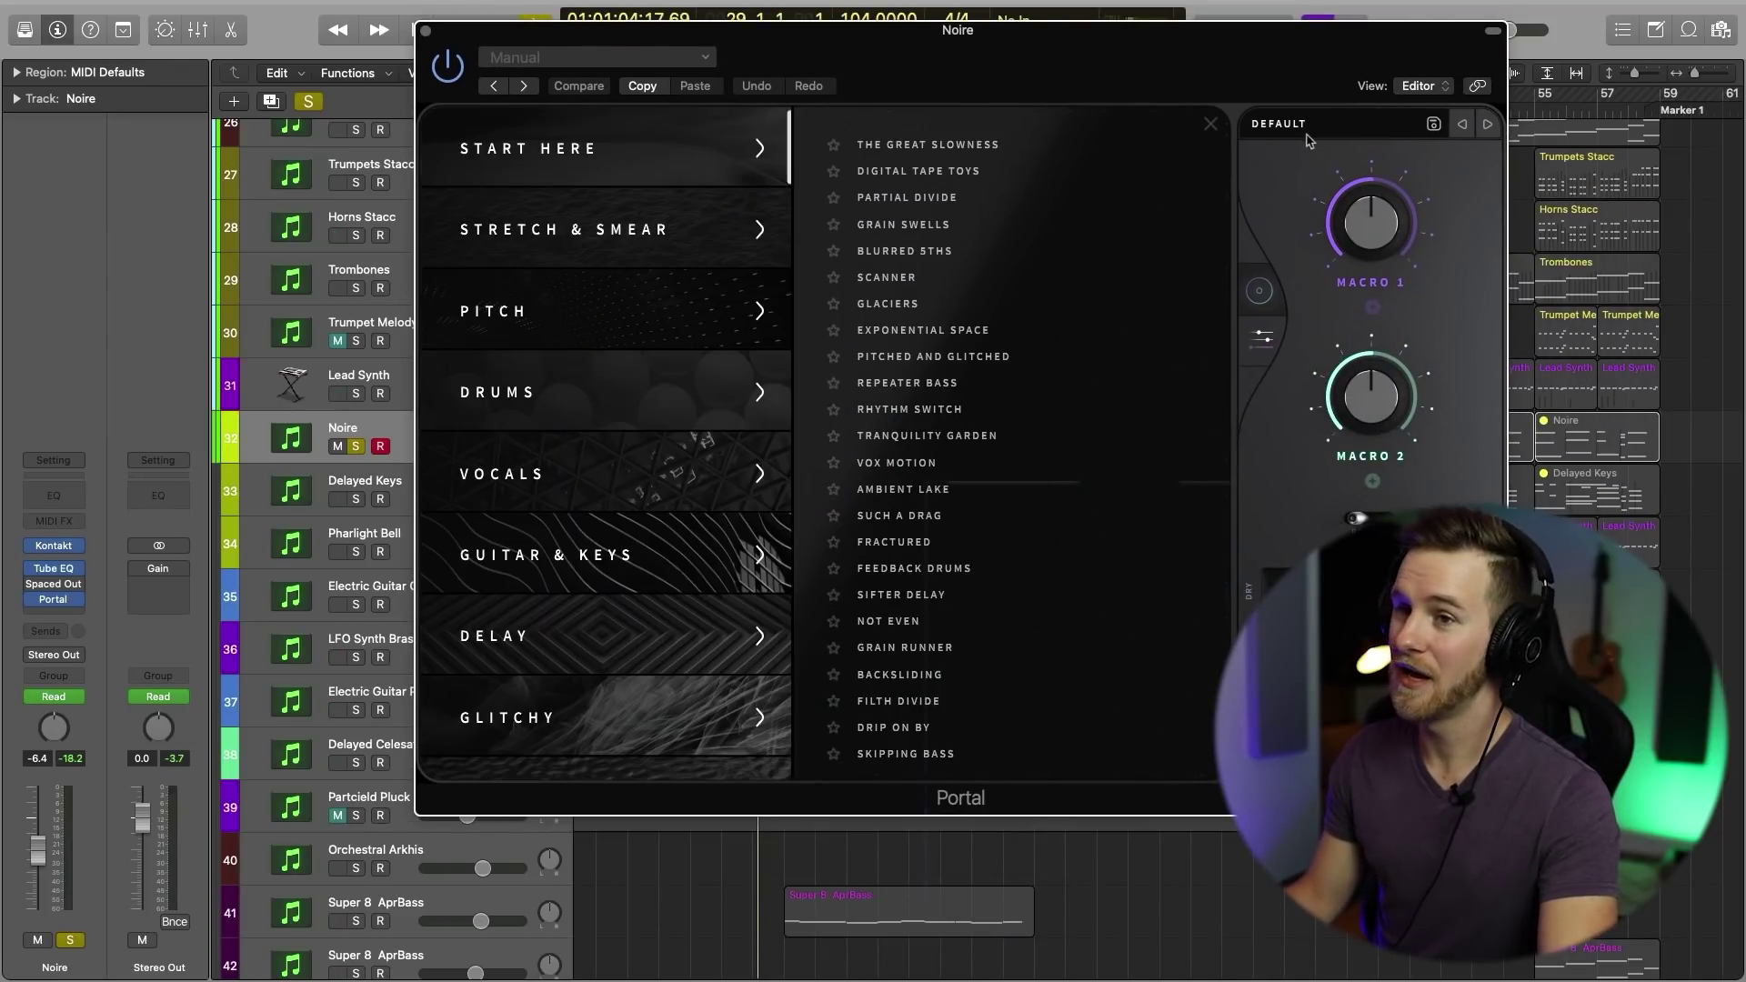
pyautogui.scroll(-6, 678, 227)
pyautogui.scroll(7, 685, 249)
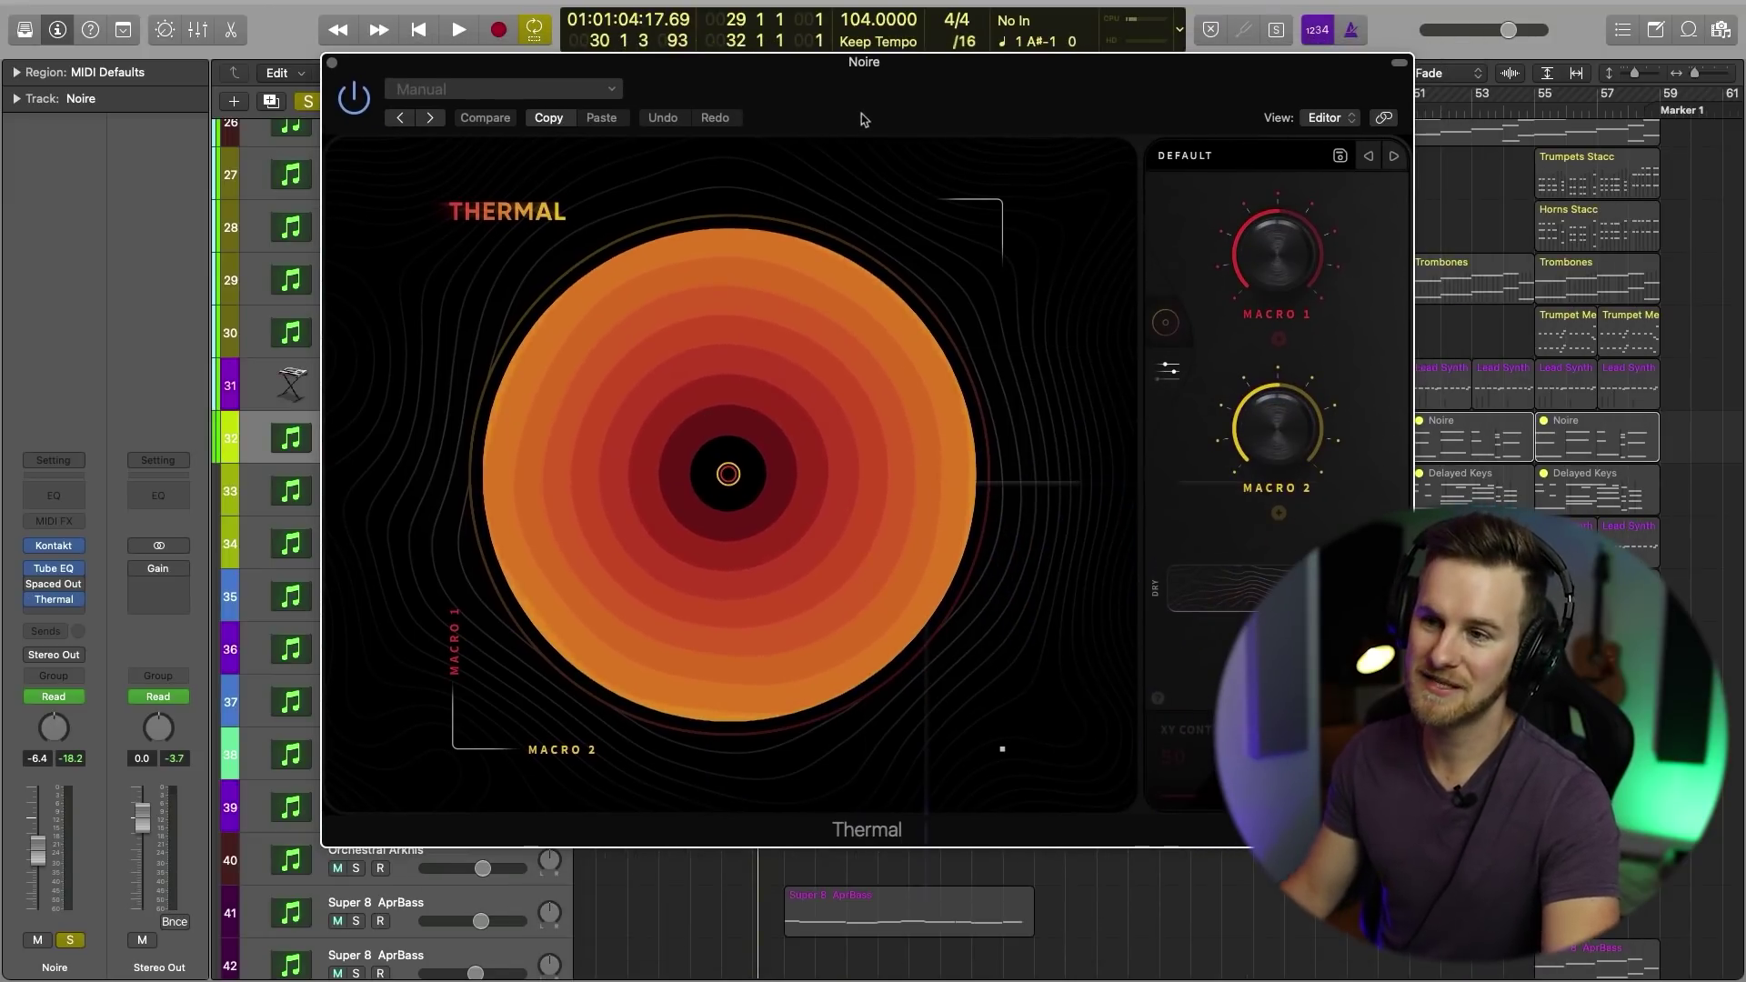
# Step: Close the Thermal window, unsolo the Noire track, and select the DRUMS folder track
pyautogui.click(332, 62)
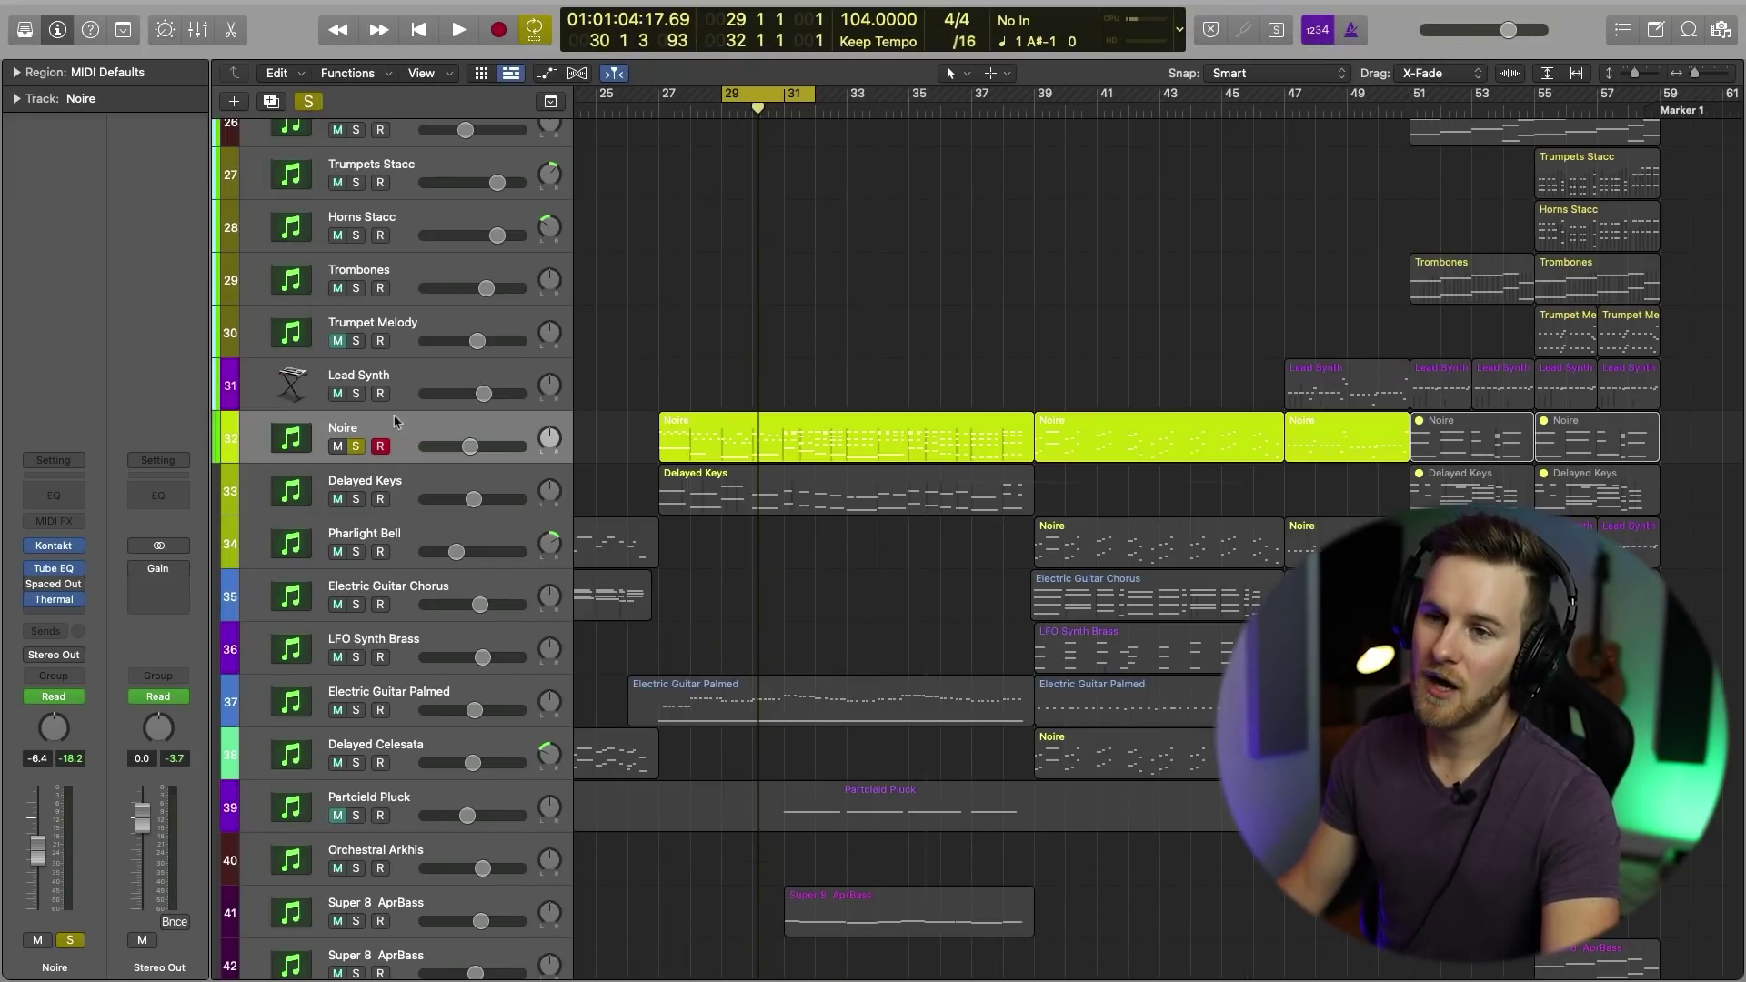
pyautogui.click(360, 448)
pyautogui.scroll(-10, 789, 376)
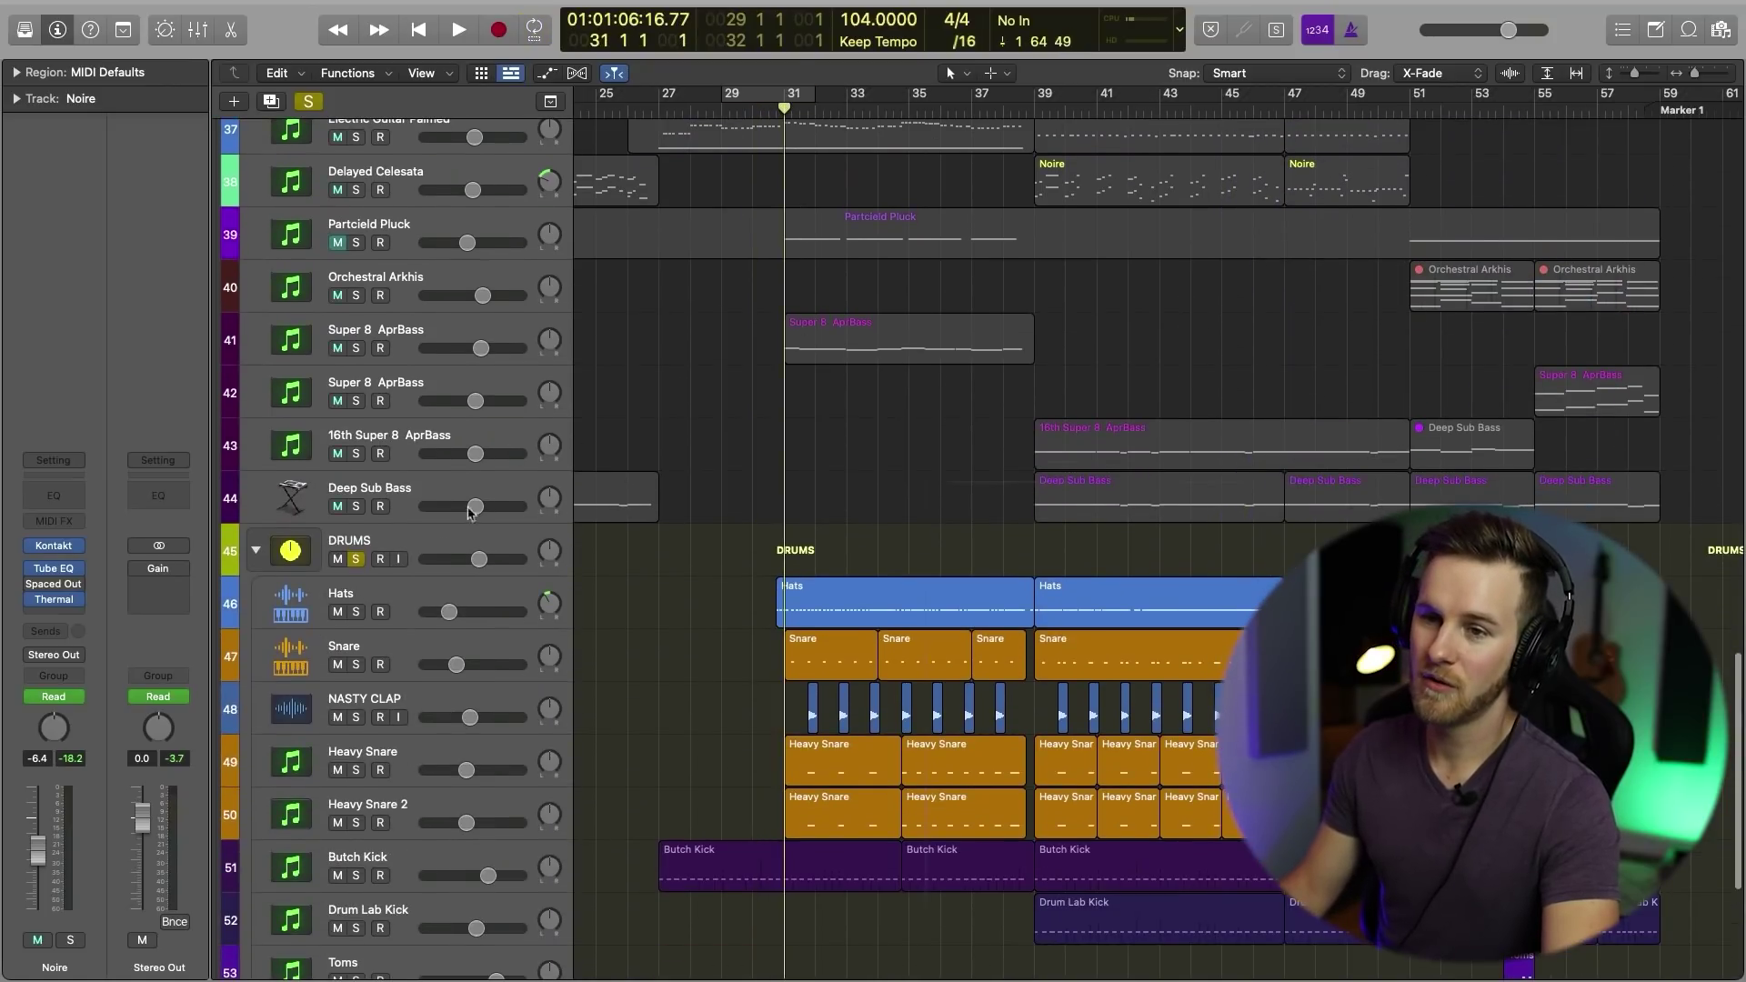
pyautogui.click(440, 549)
# Step: Insert Output Thermal on the DRUMS channel and push its XY puck to the right
pyautogui.click(79, 602)
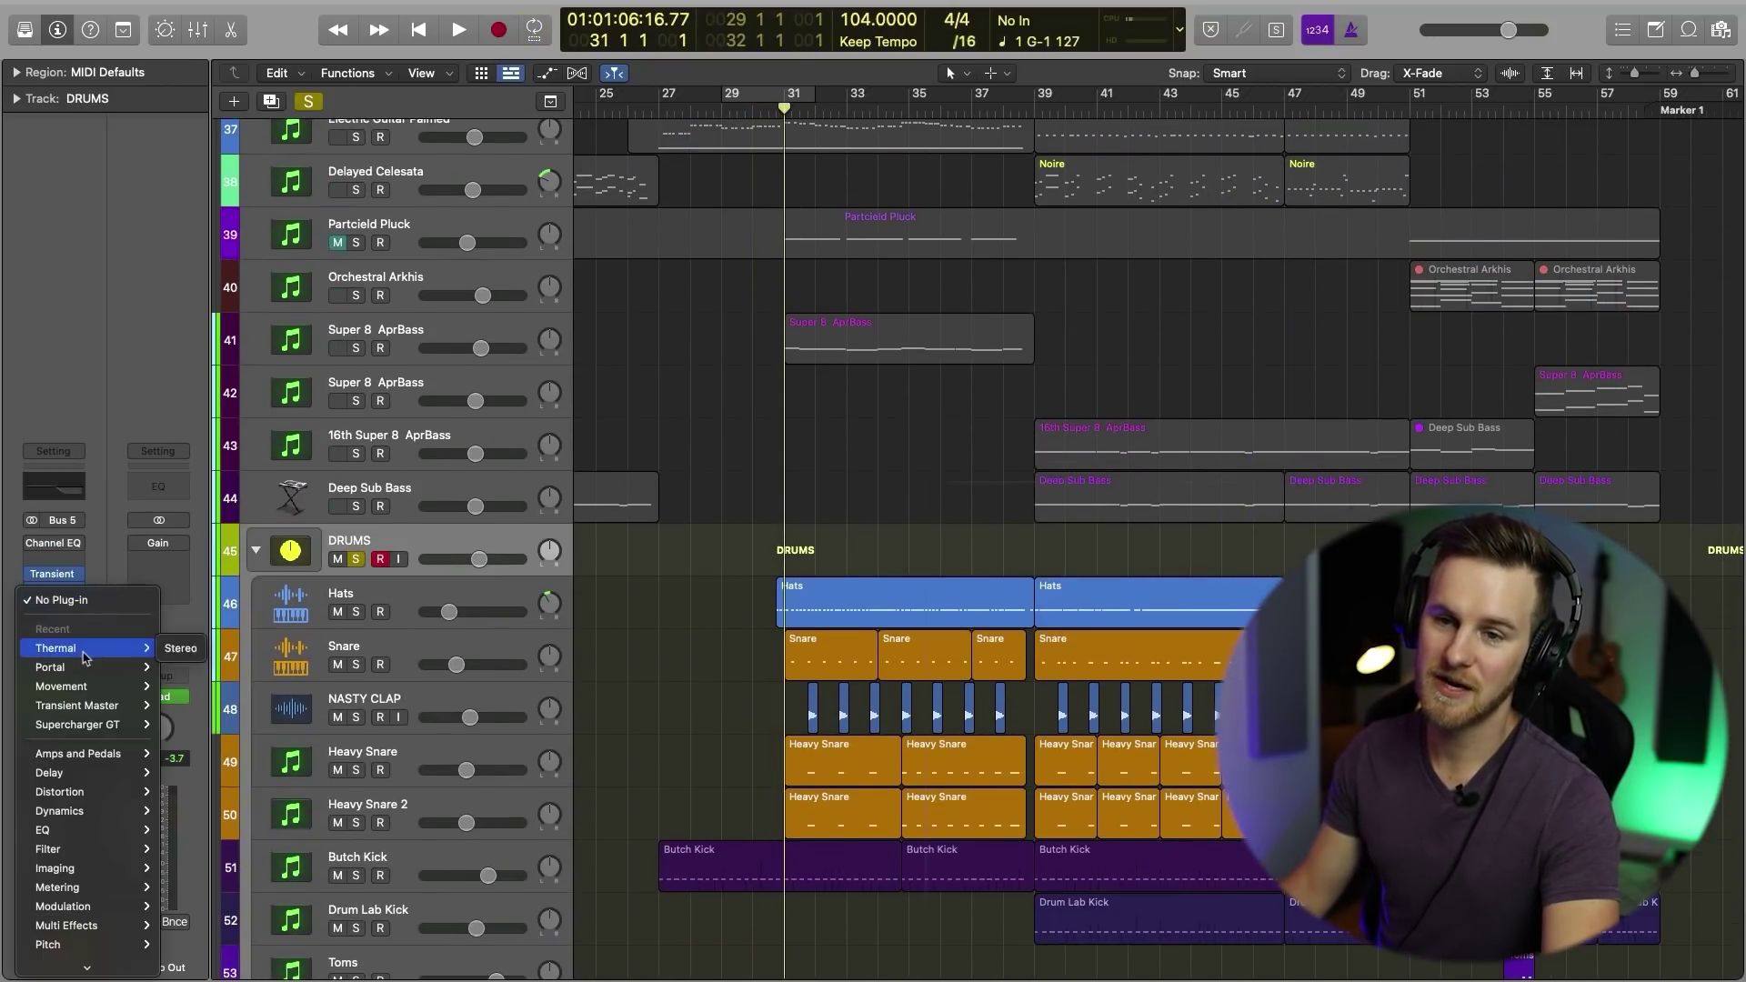
pyautogui.click(181, 647)
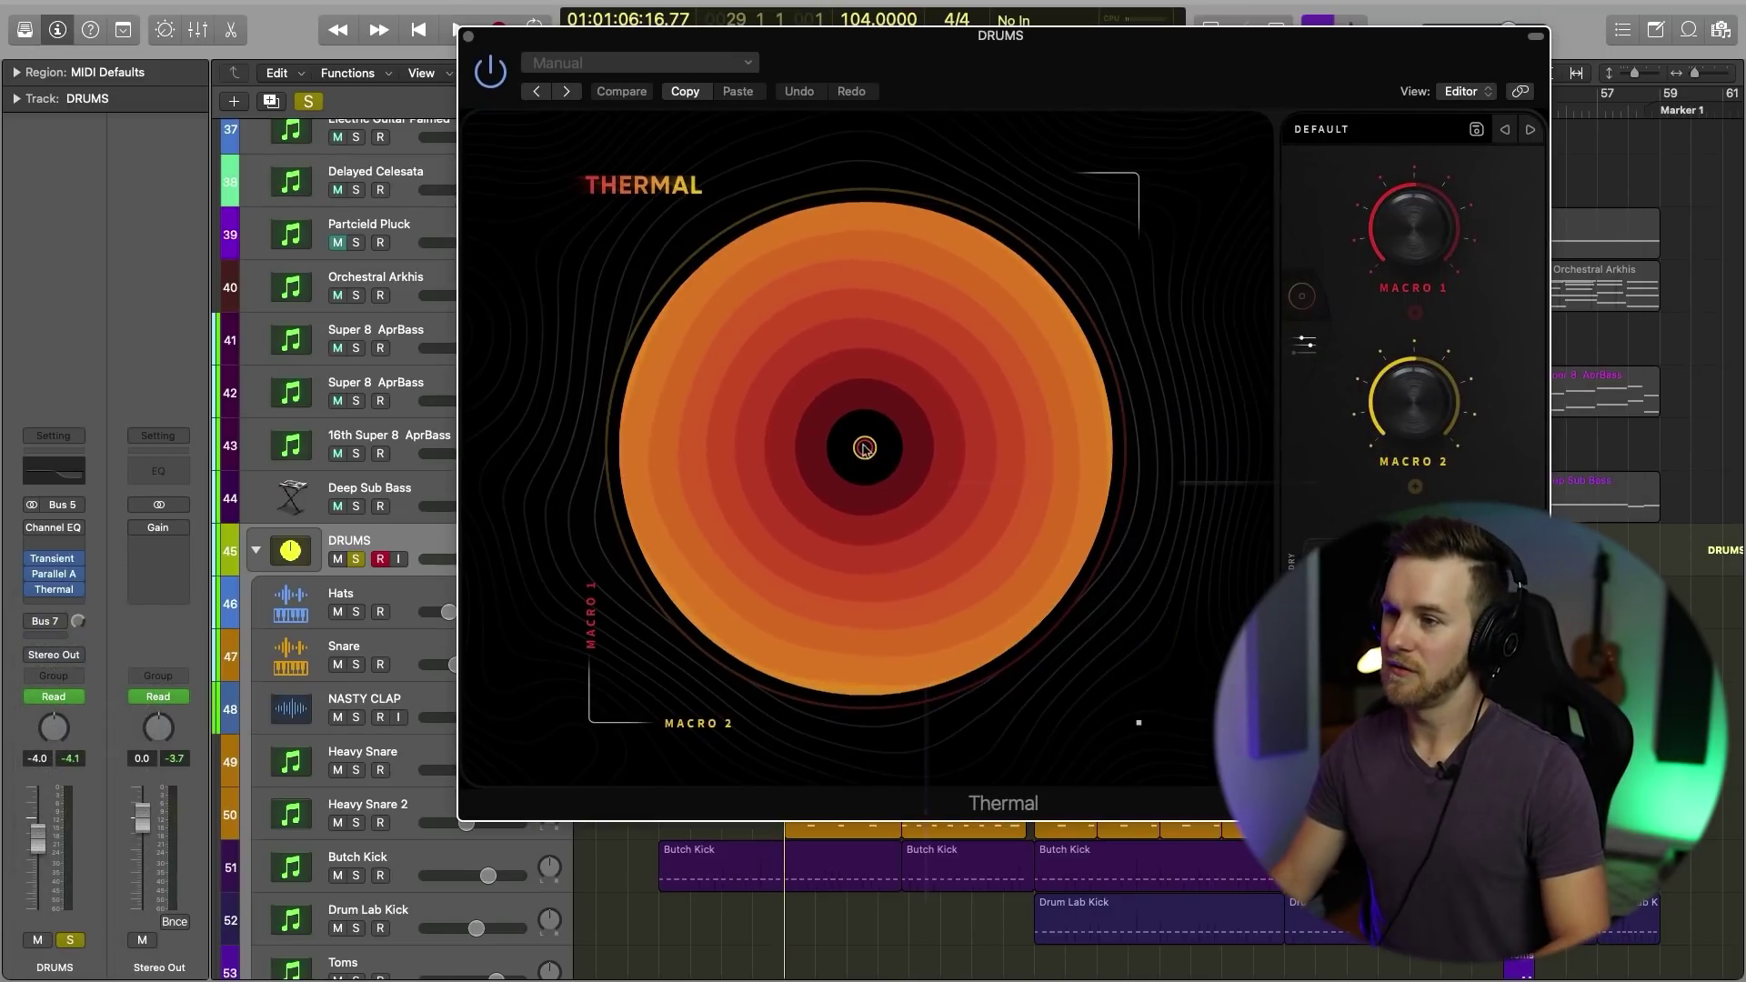
pyautogui.moveTo(863, 448); pyautogui.dragTo(1059, 462)
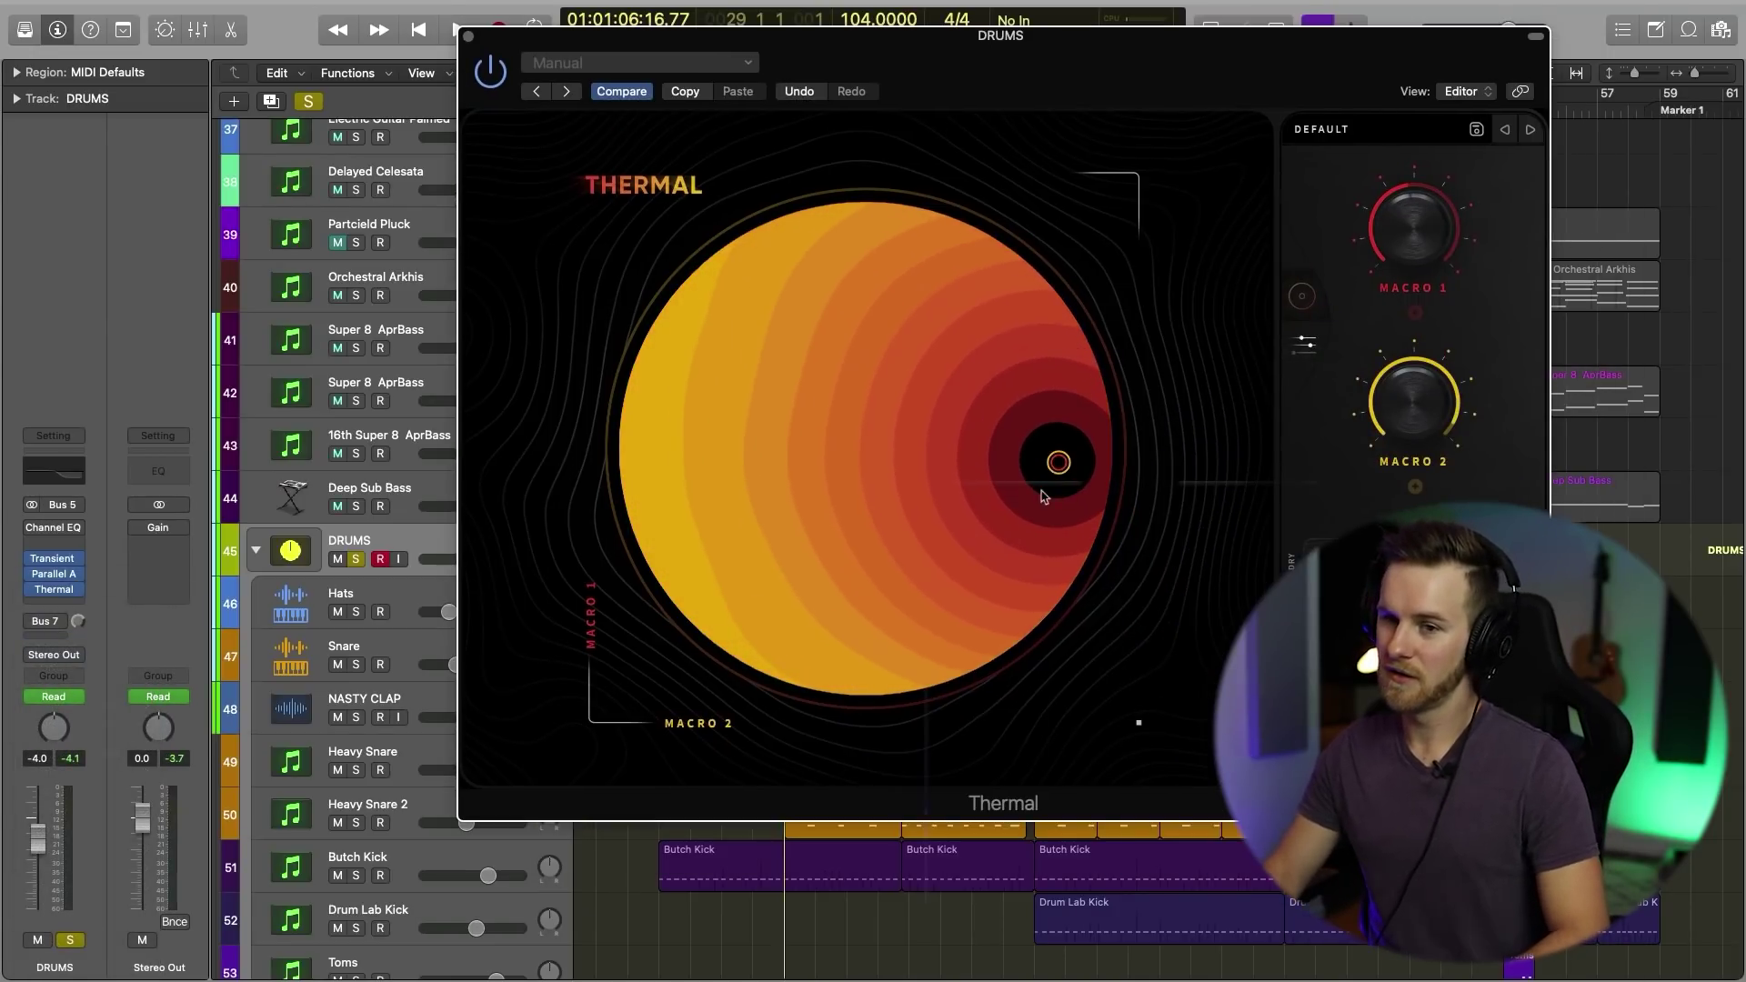
# Step: Compare the dry drums with Thermal bypassed, re-enable it, stop playback, and show its editor
pyautogui.click(494, 74)
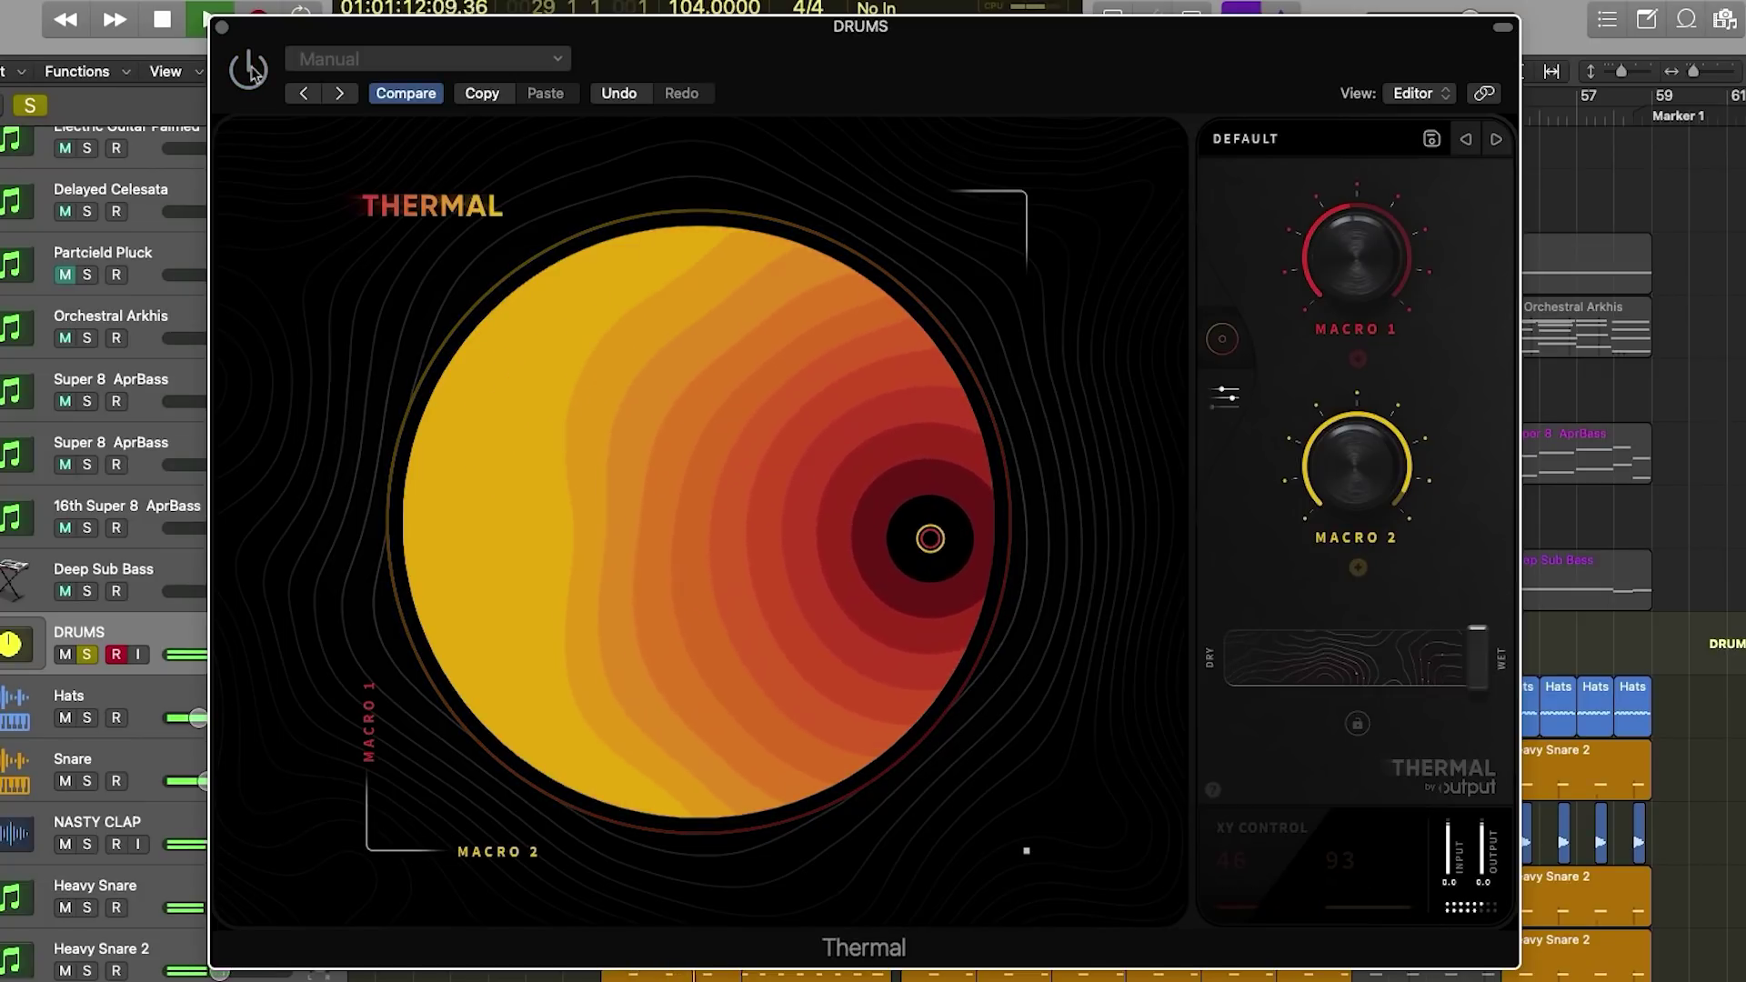
pyautogui.click(251, 71)
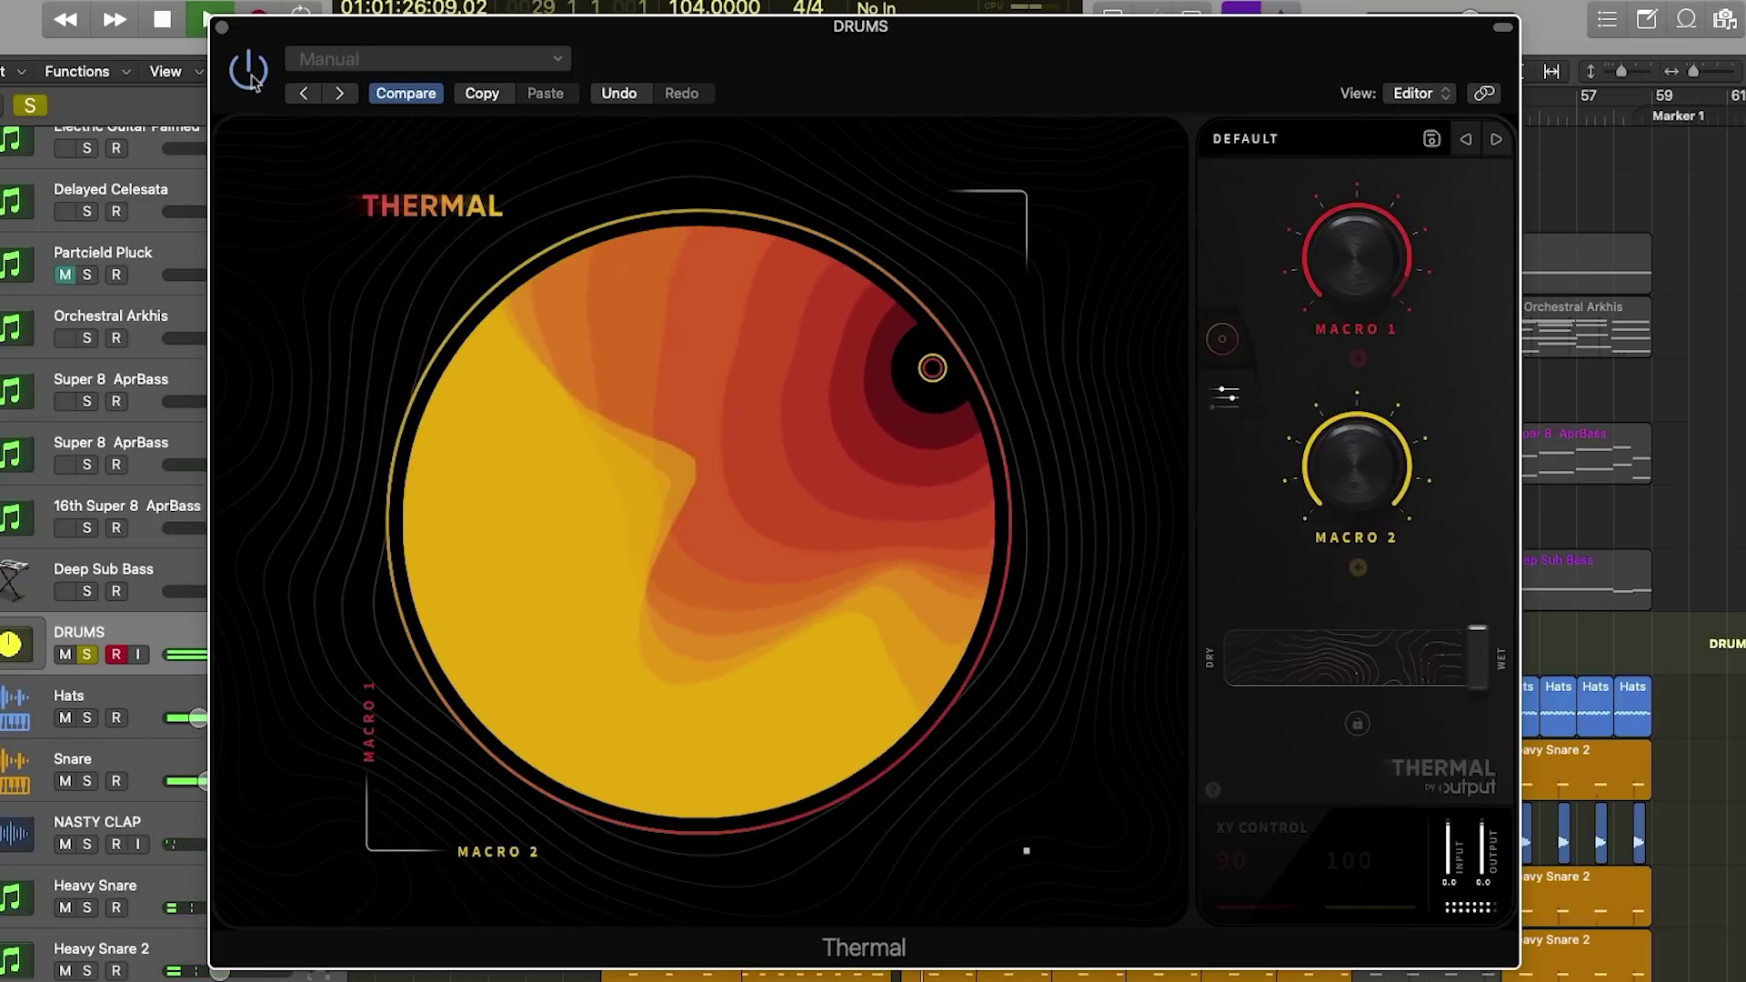
pyautogui.press('space')
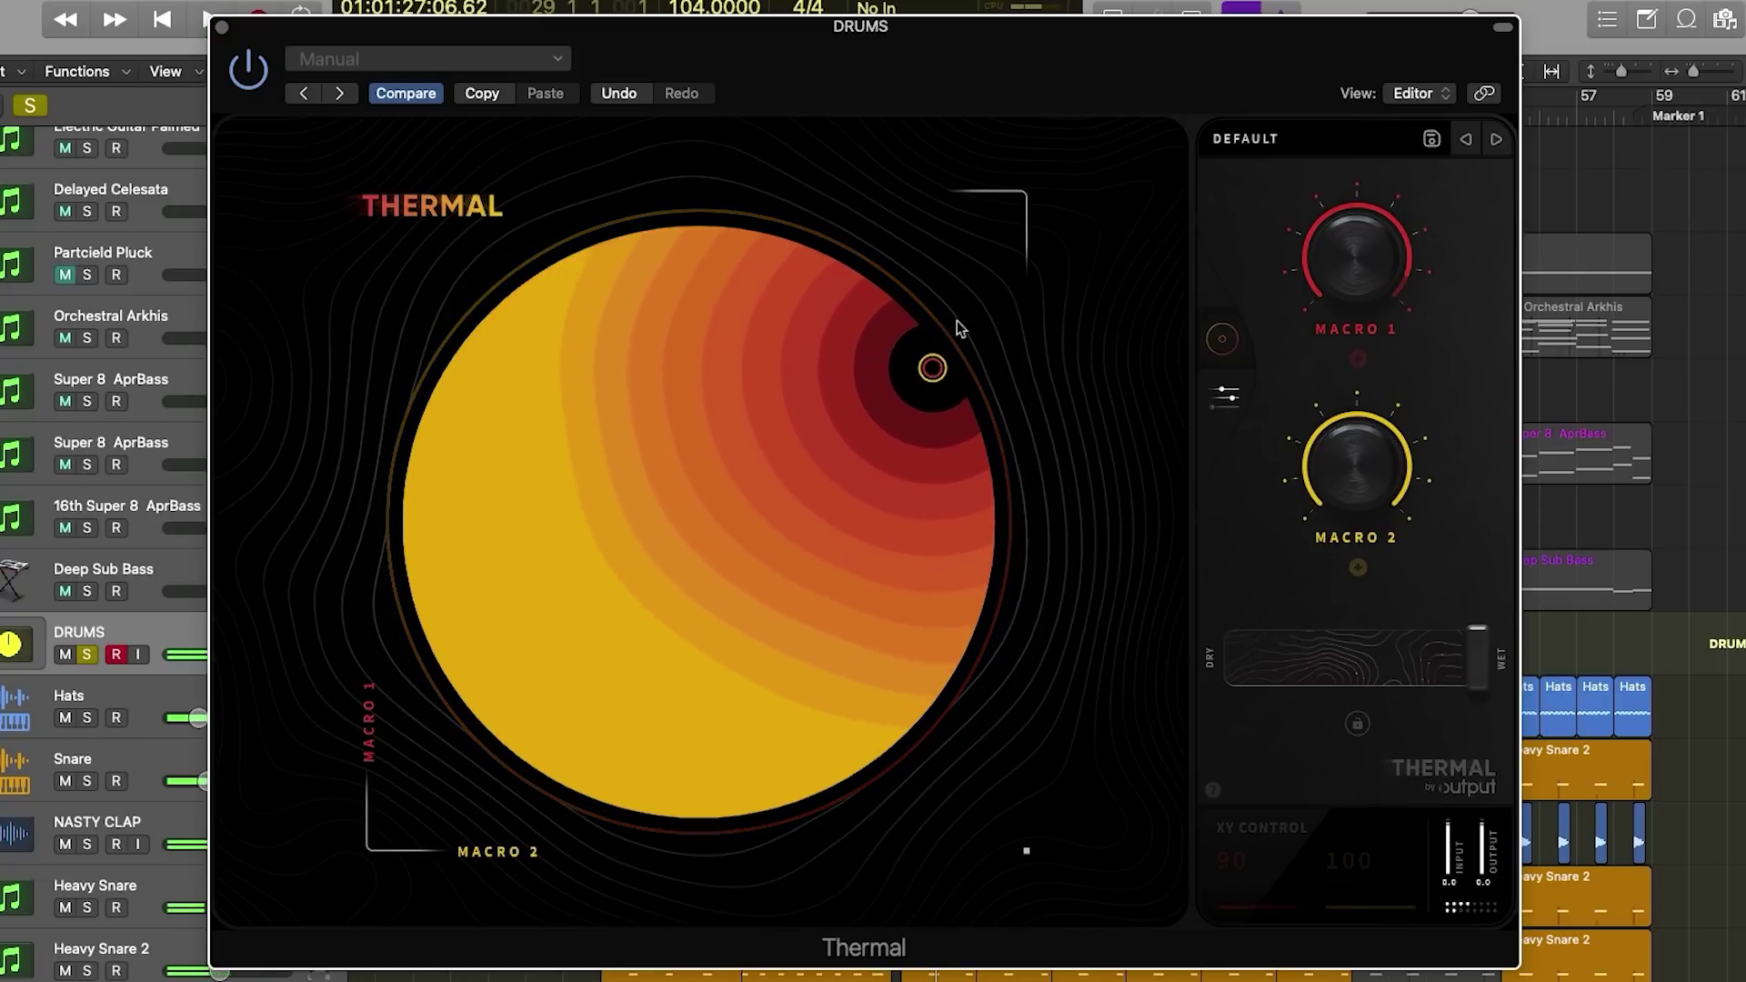
pyautogui.click(1238, 395)
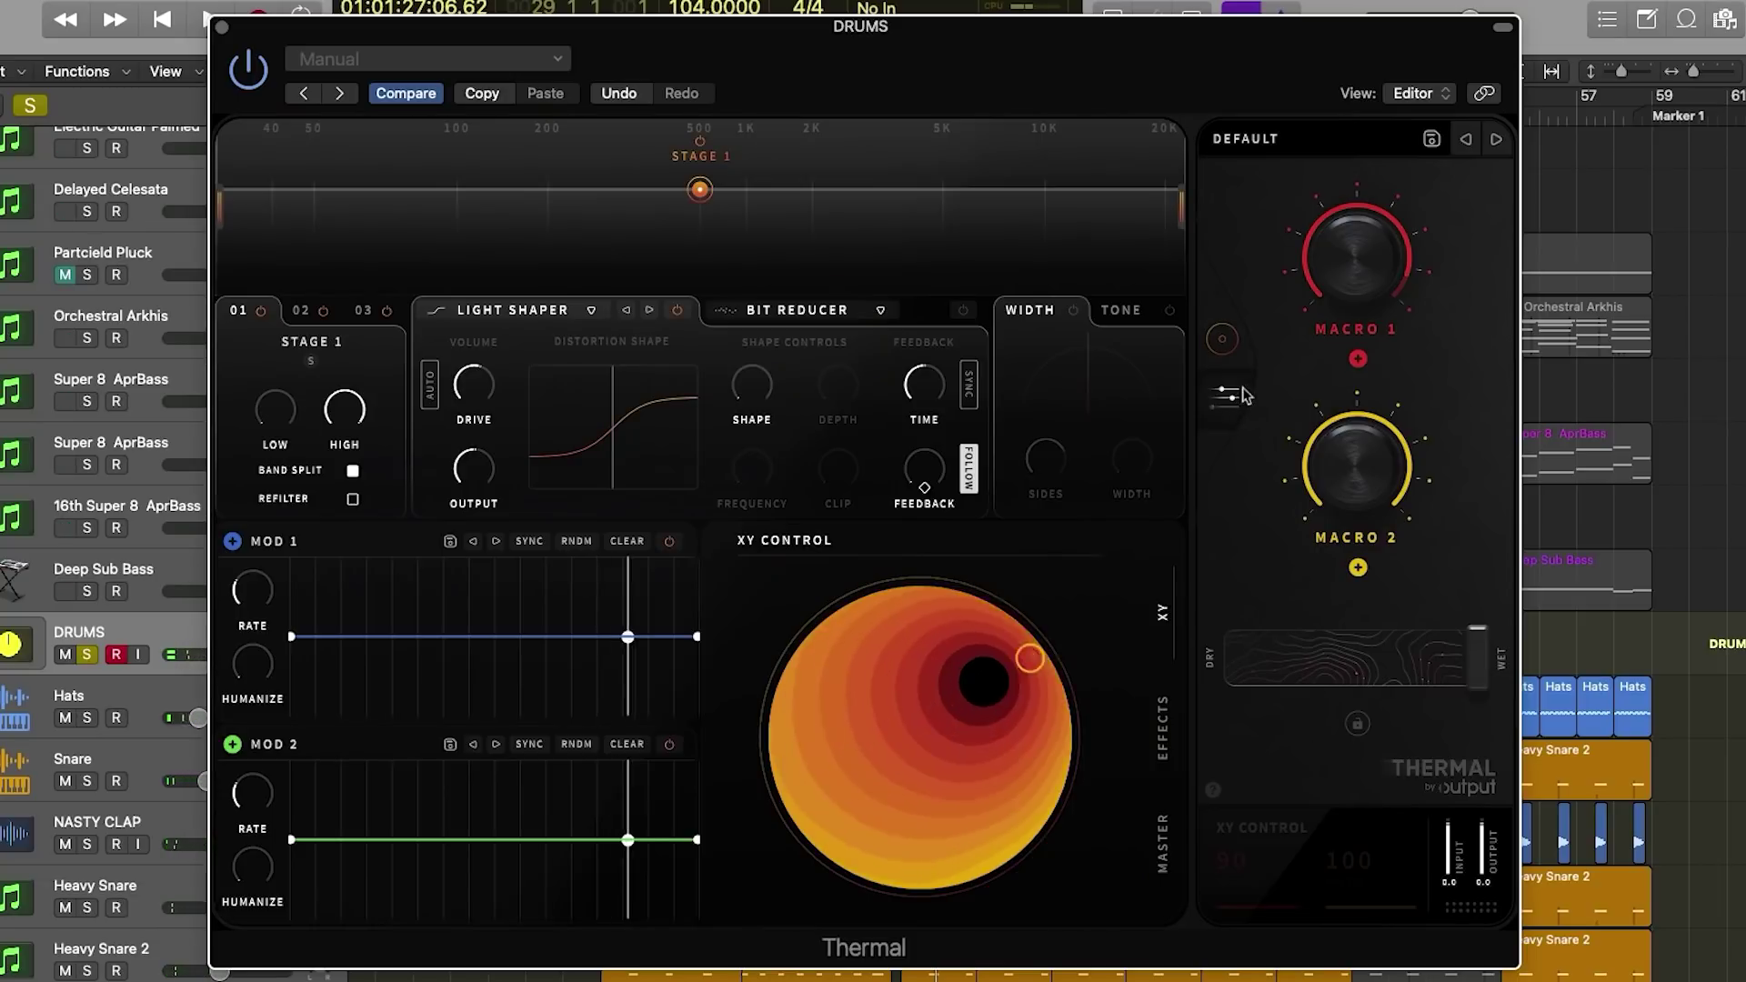
# Step: View Thermal's Bit Reducer and Light Shaper settings, then switch on its stereo WIDTH module
pyautogui.click(813, 313)
pyautogui.click(512, 310)
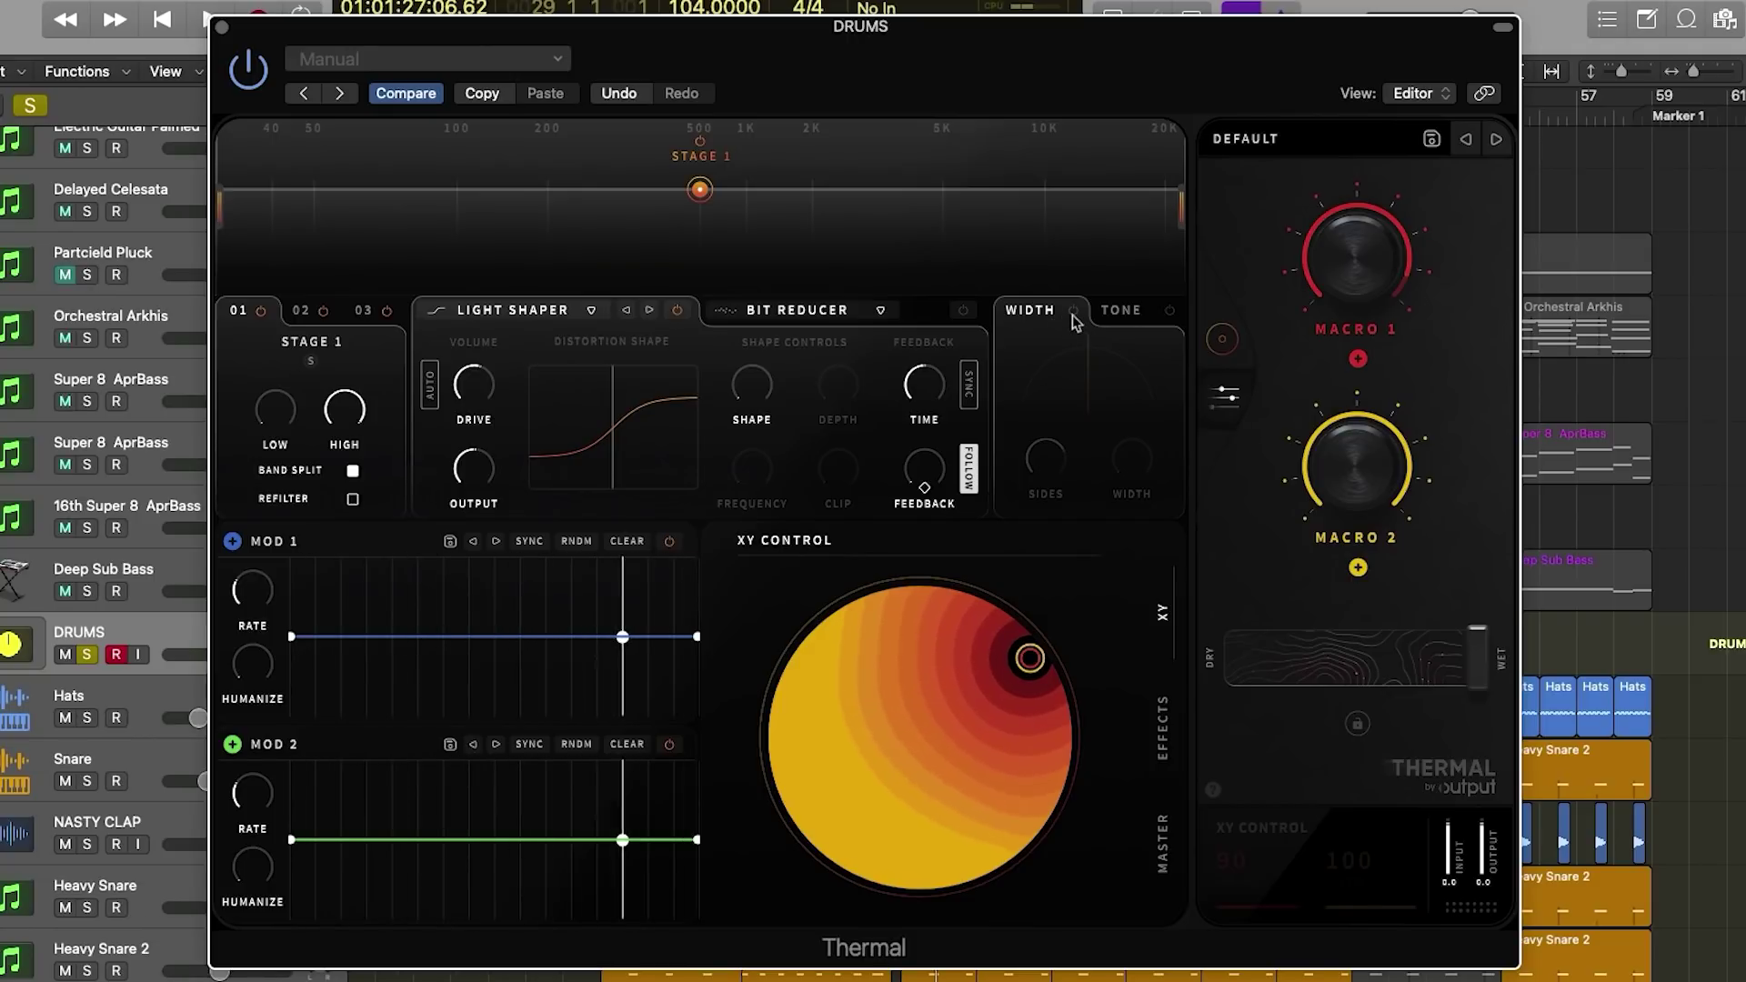
pyautogui.click(1073, 311)
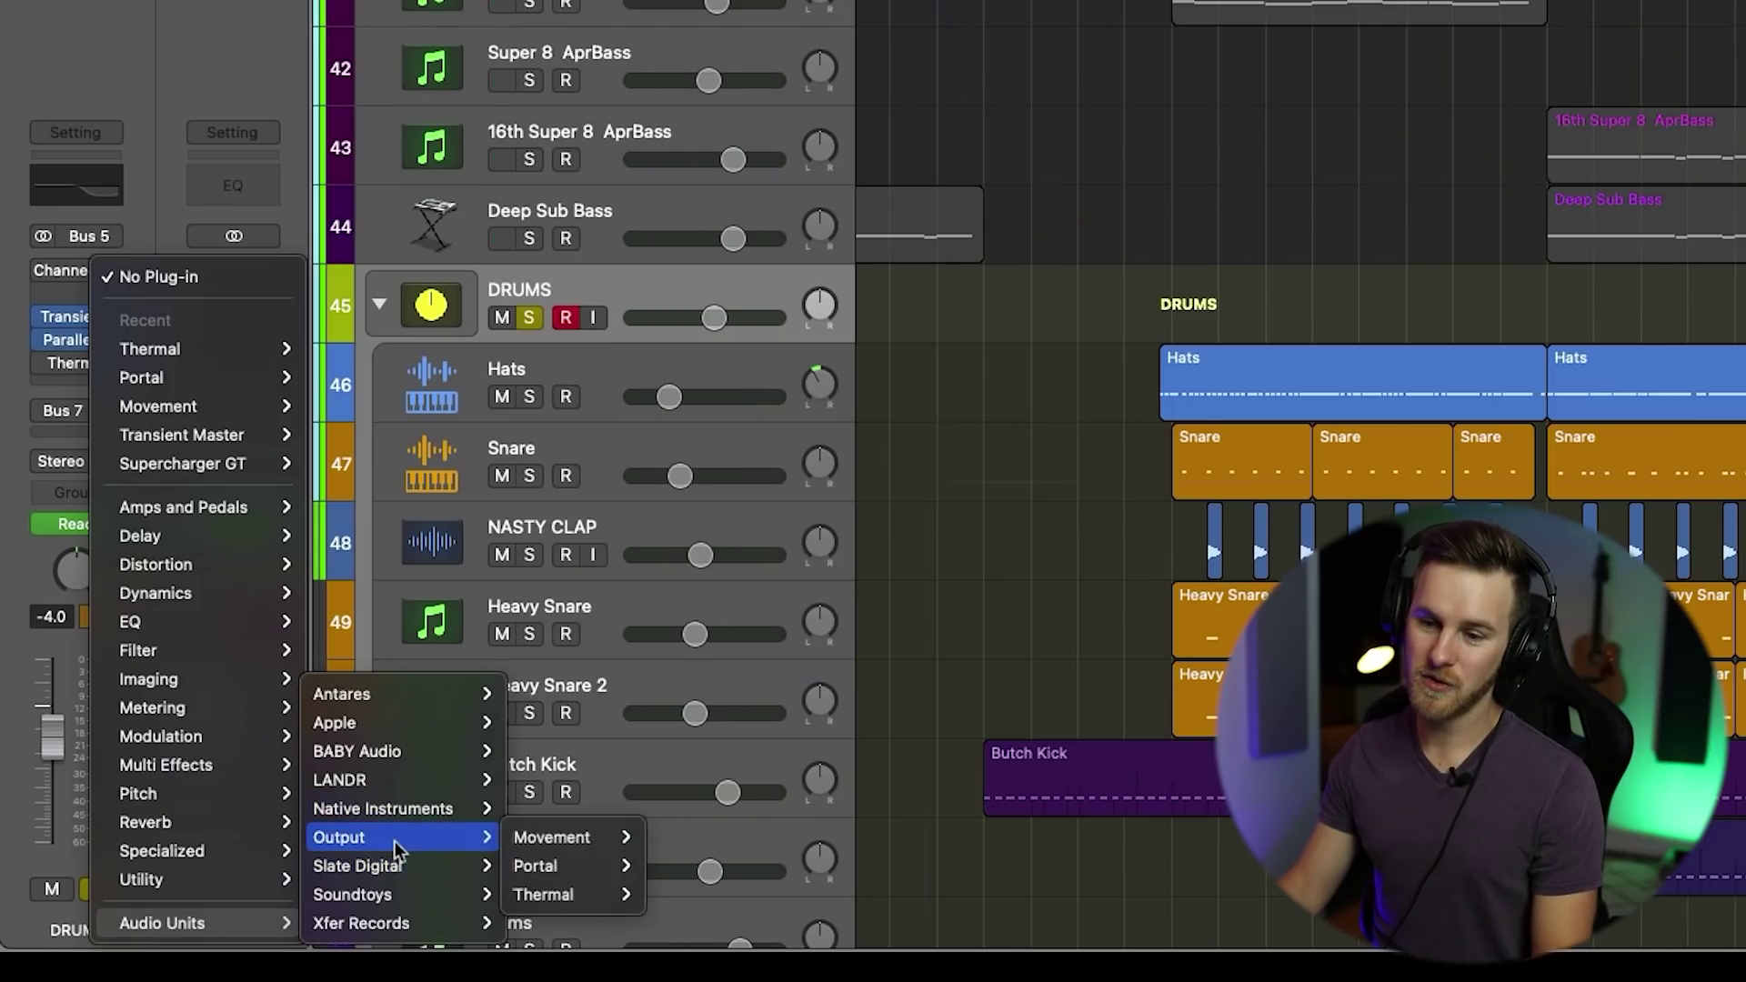
# Step: Insert Slate Digital Fresh Air (Stereo) on the DRUMS channel and close its window
pyautogui.moveTo(545, 866)
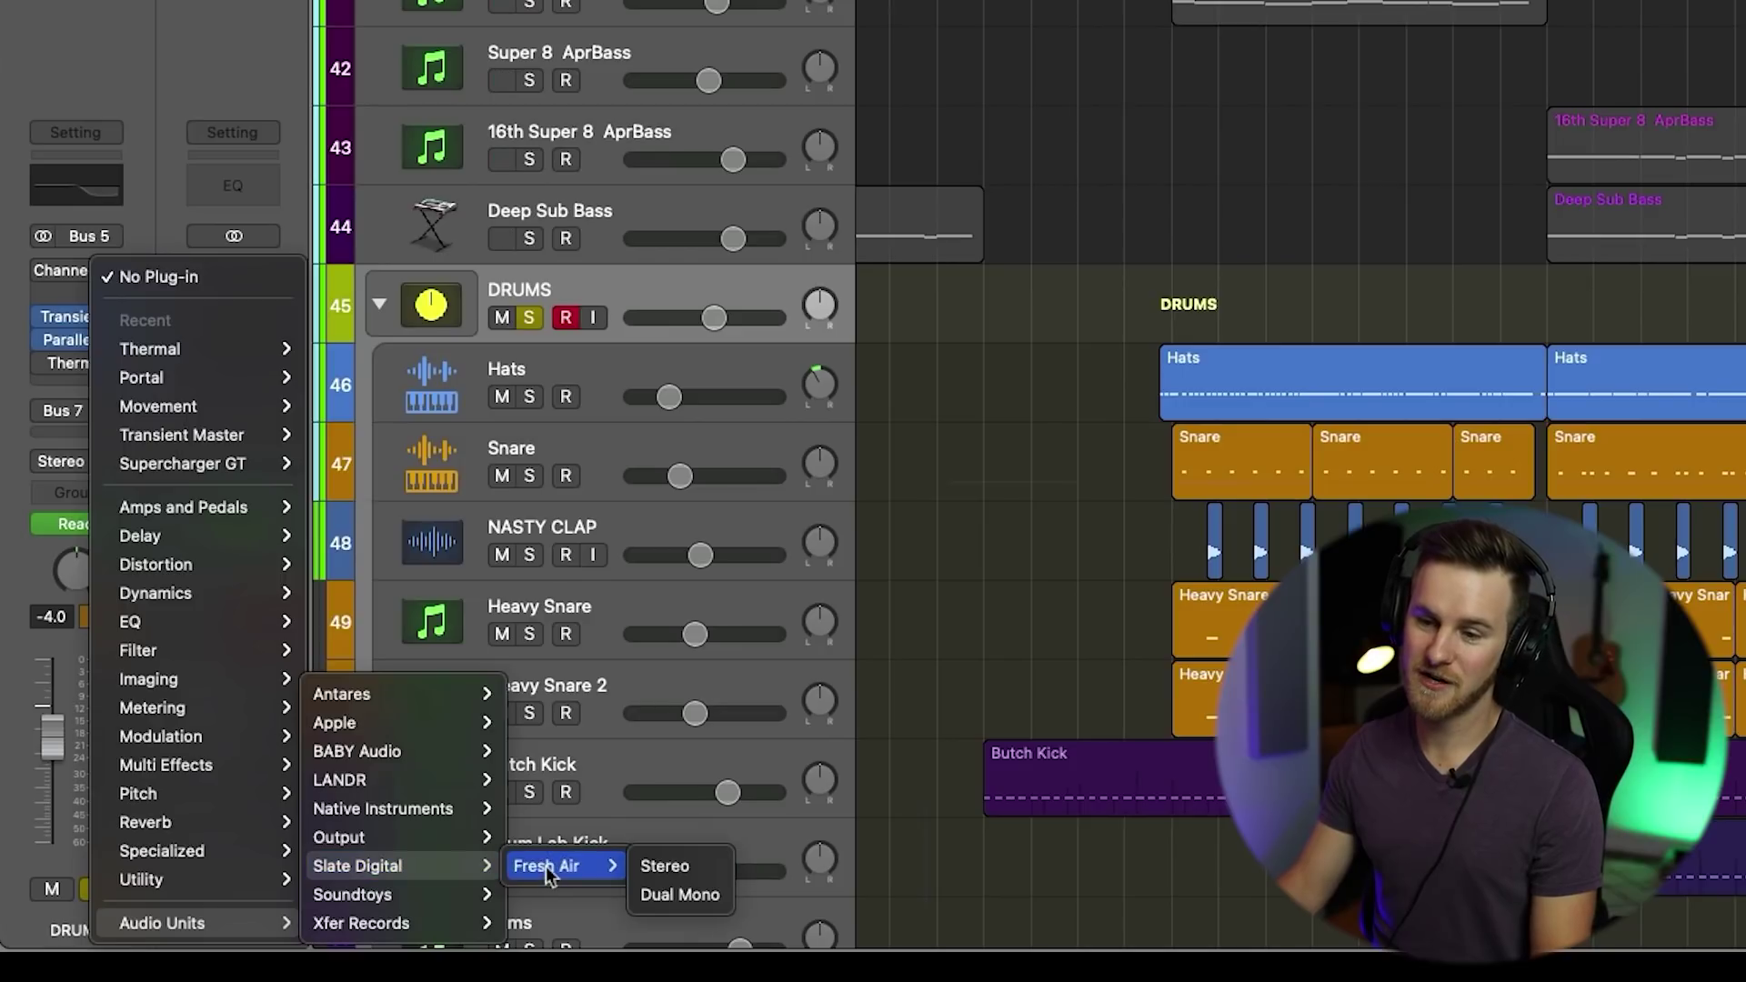
pyautogui.click(673, 866)
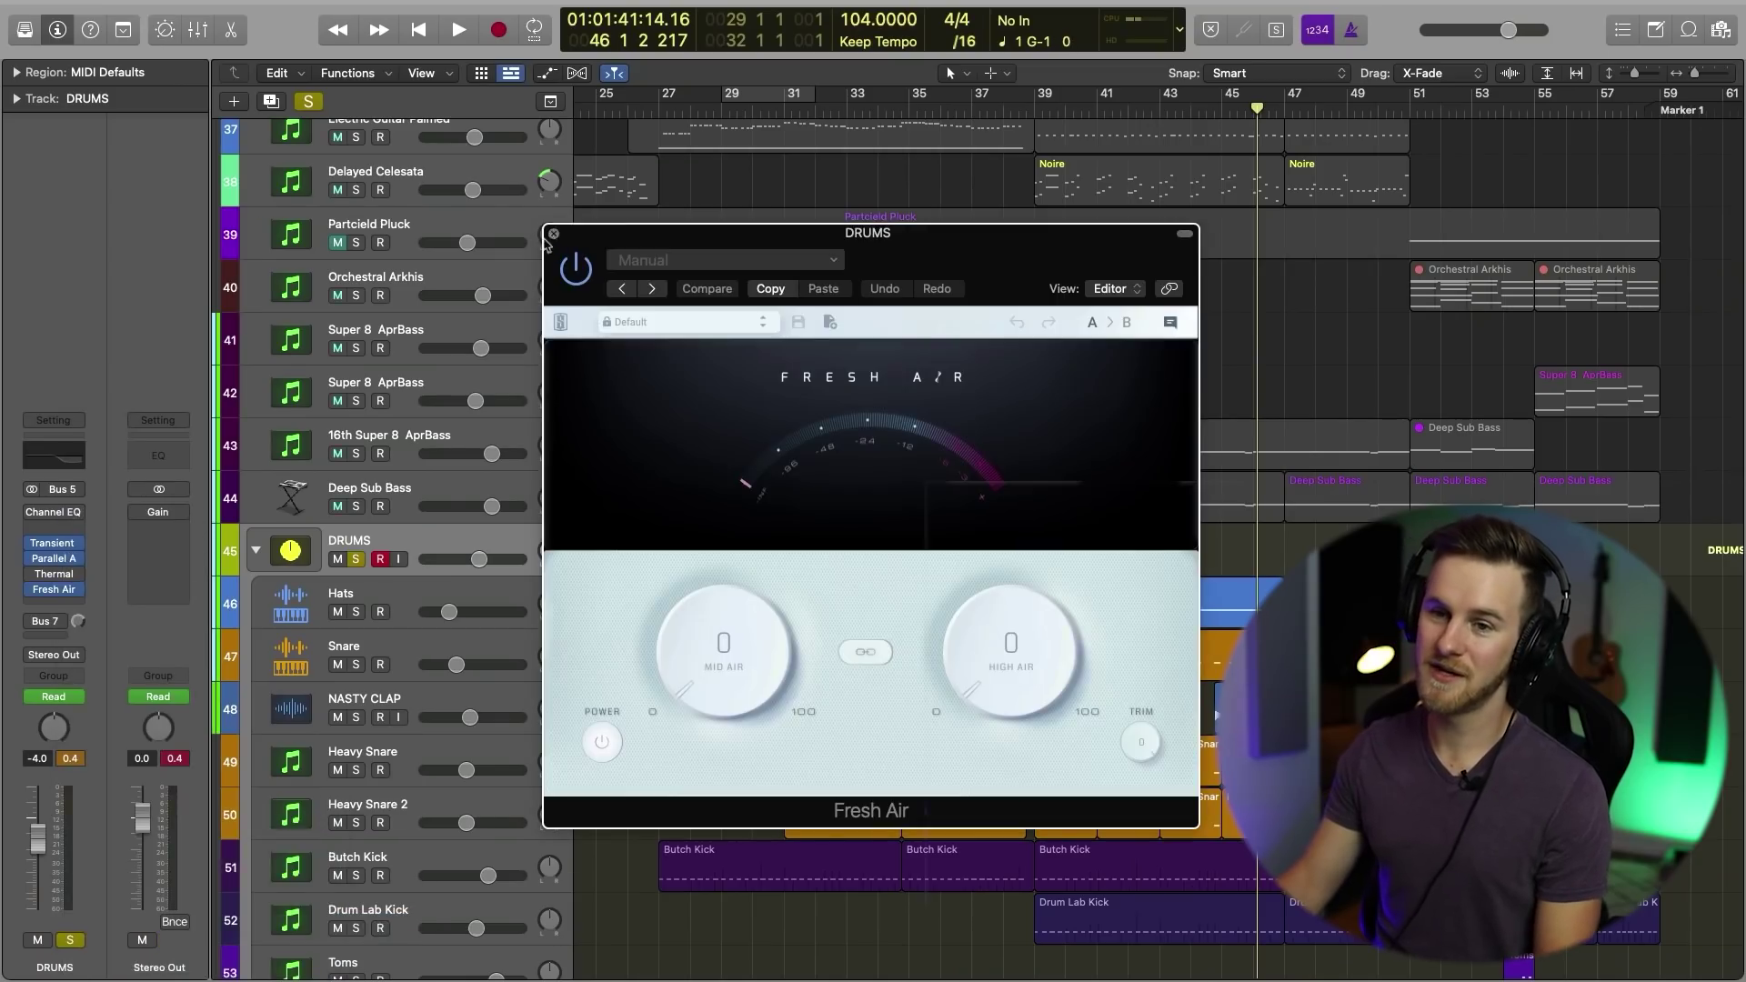
pyautogui.click(553, 233)
pyautogui.click(80, 592)
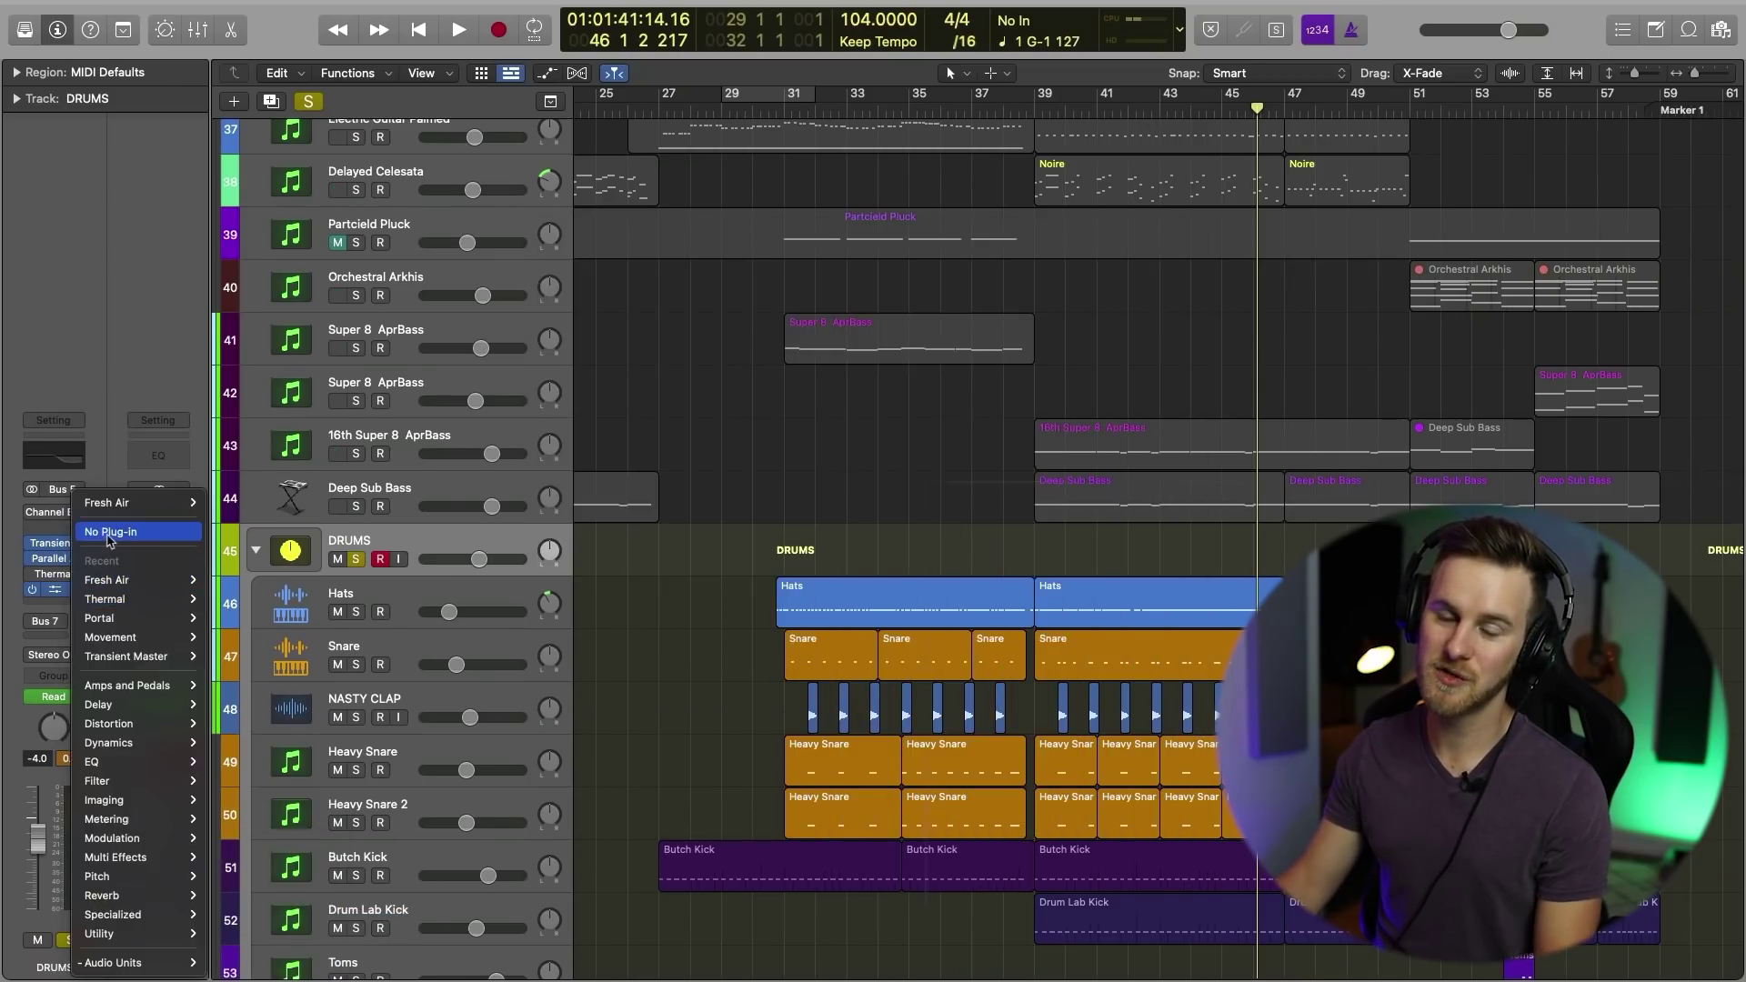
pyautogui.press('Escape')
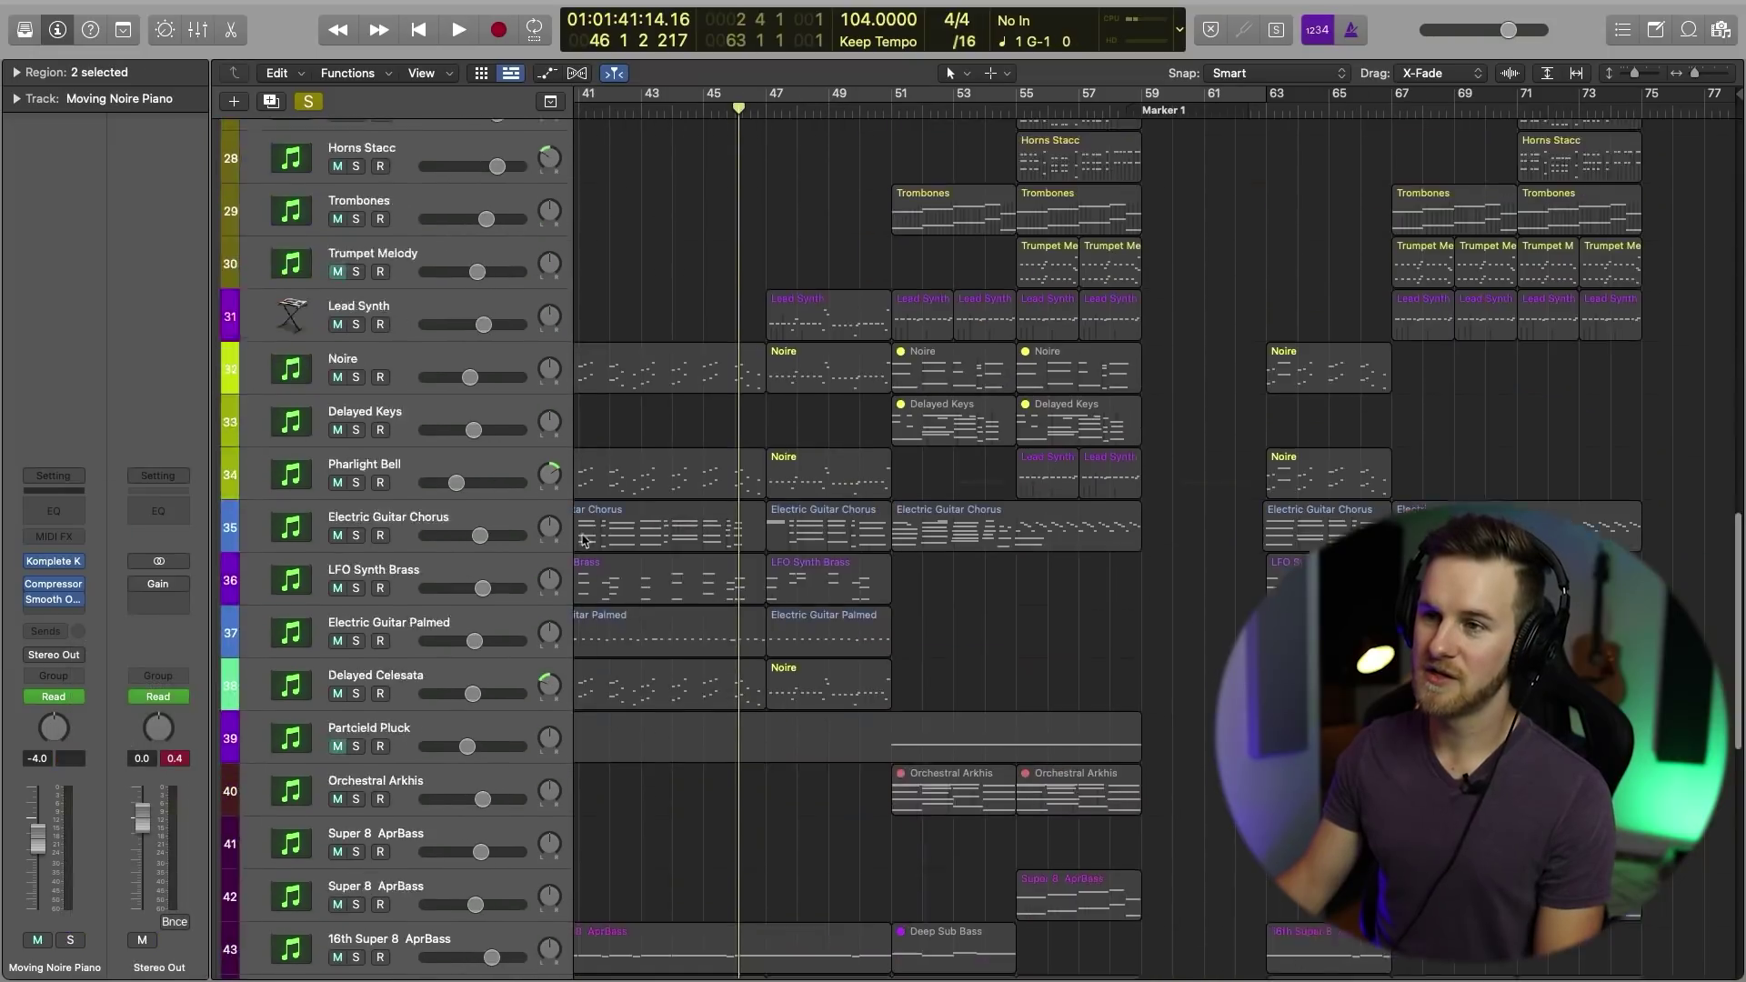
# Step: Solo the Noire track, move the playhead back, and bring up its Soundtoys insert list
pyautogui.scroll(10, 584, 540)
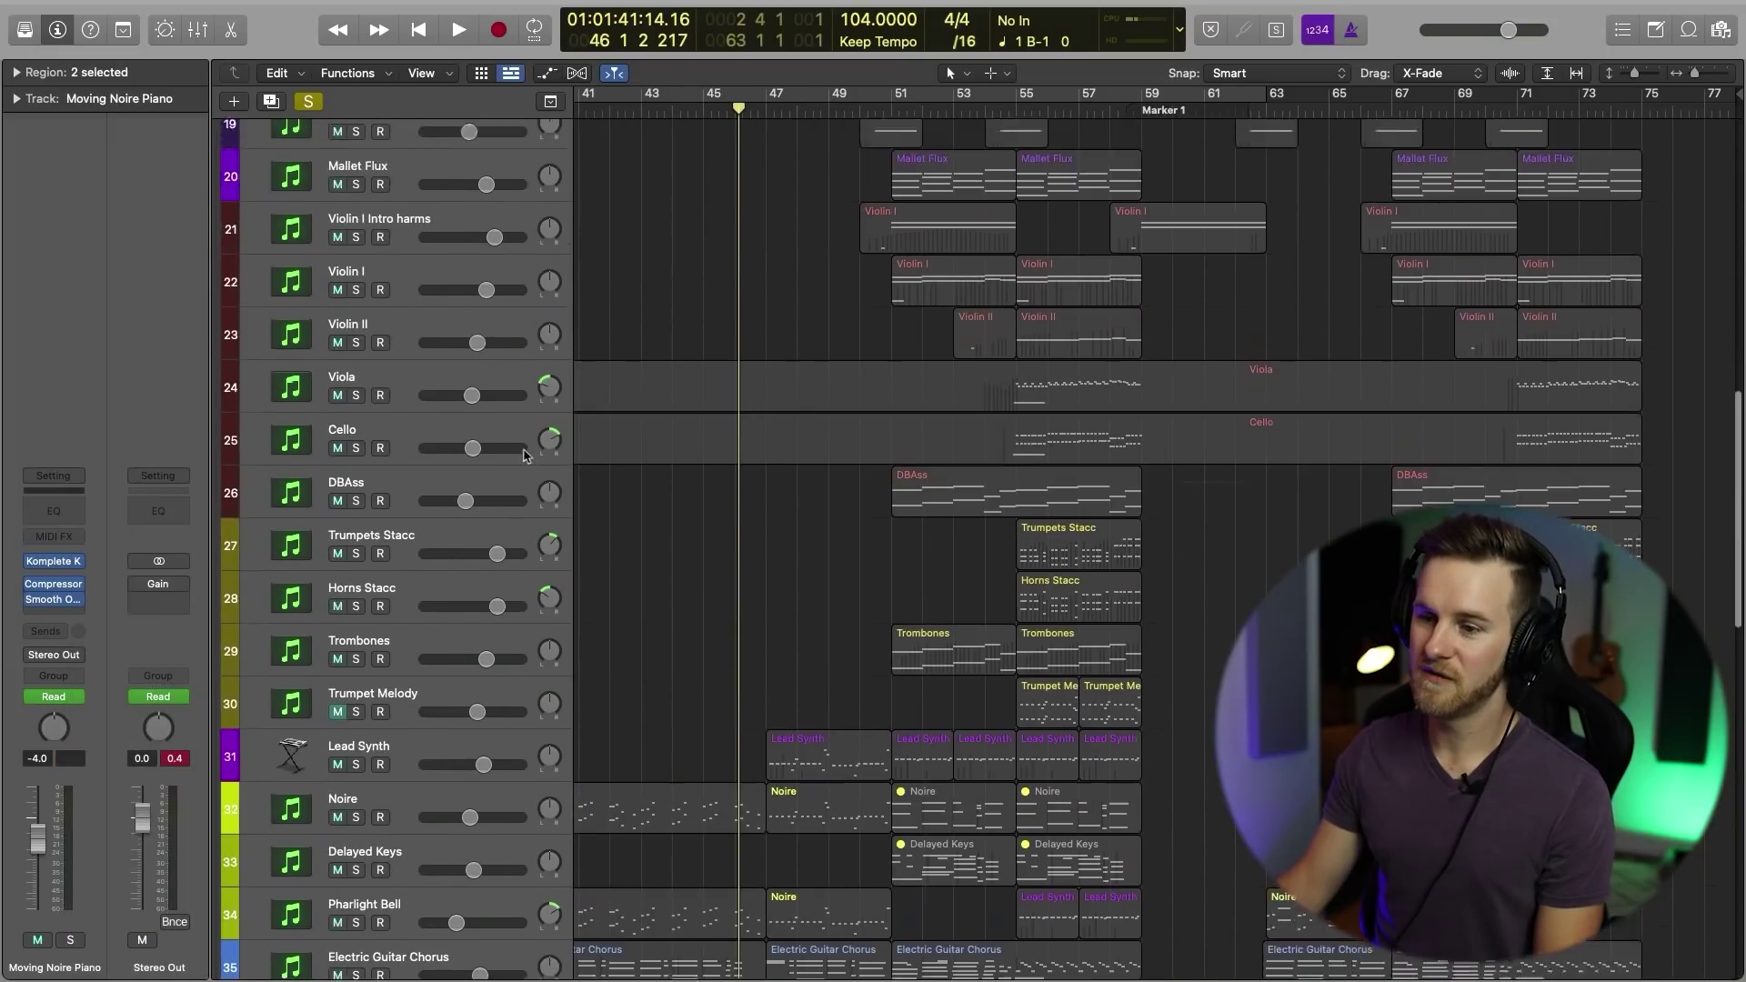
pyautogui.scroll(-5, 592, 505)
pyautogui.hscroll(-10, 593, 504)
pyautogui.press('s')
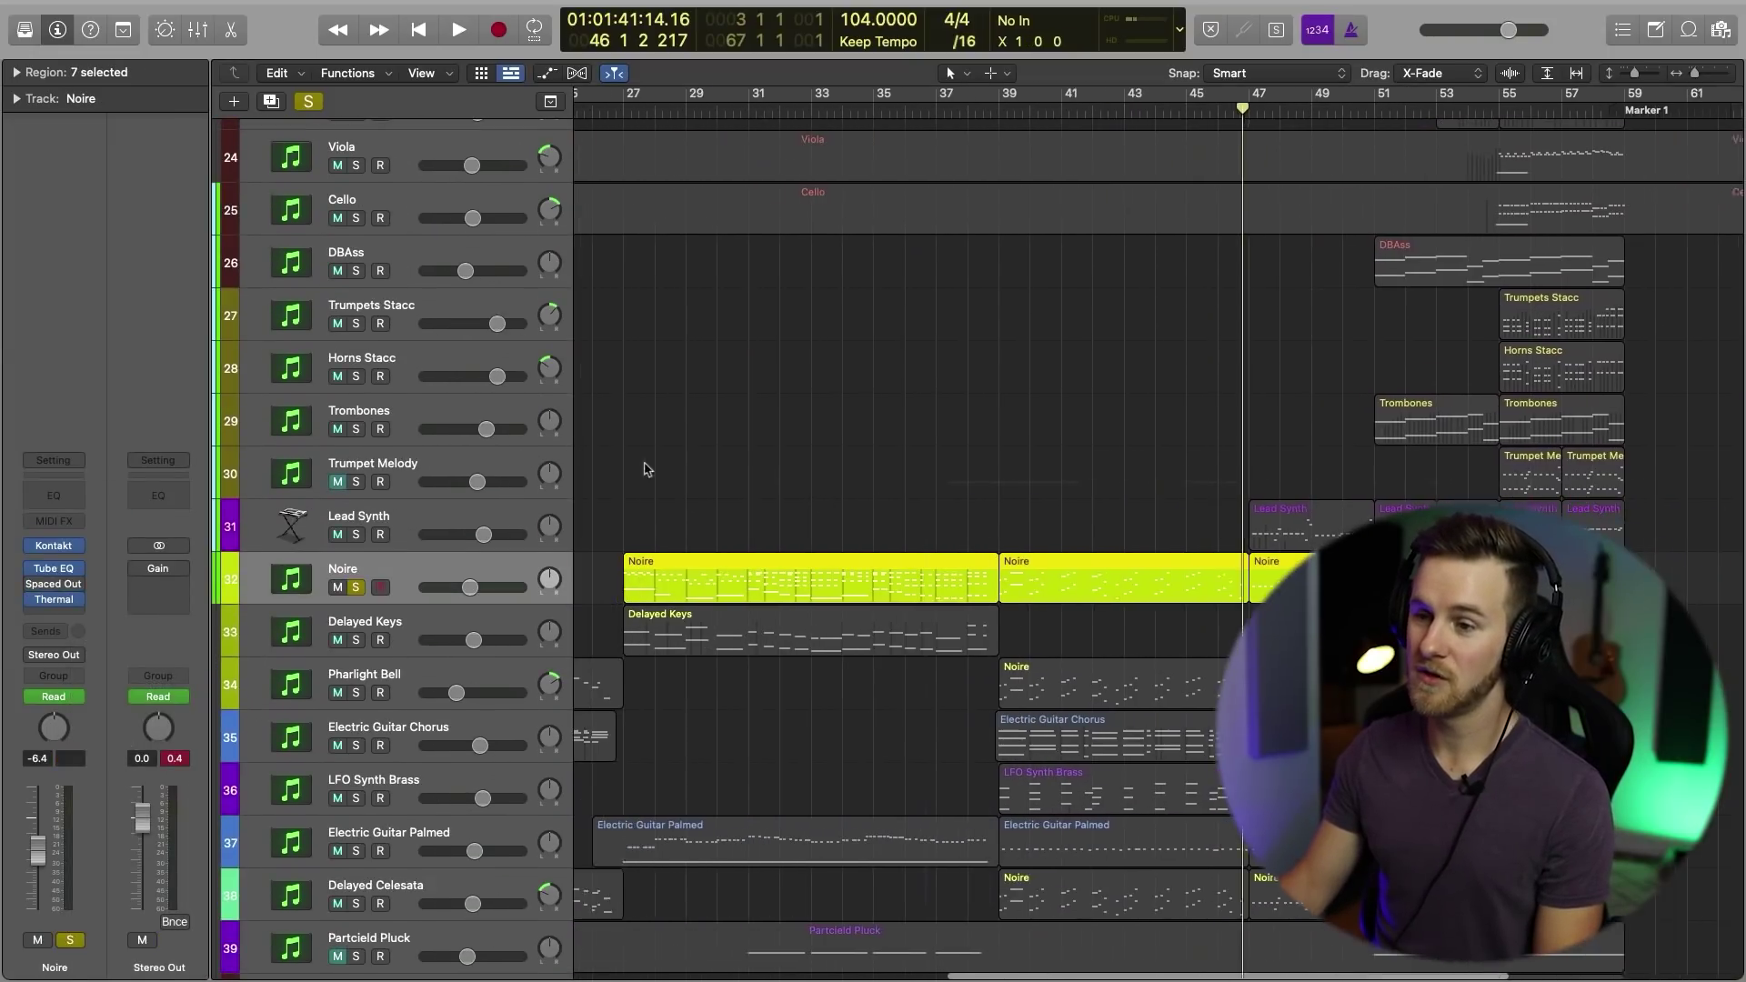
pyautogui.click(687, 111)
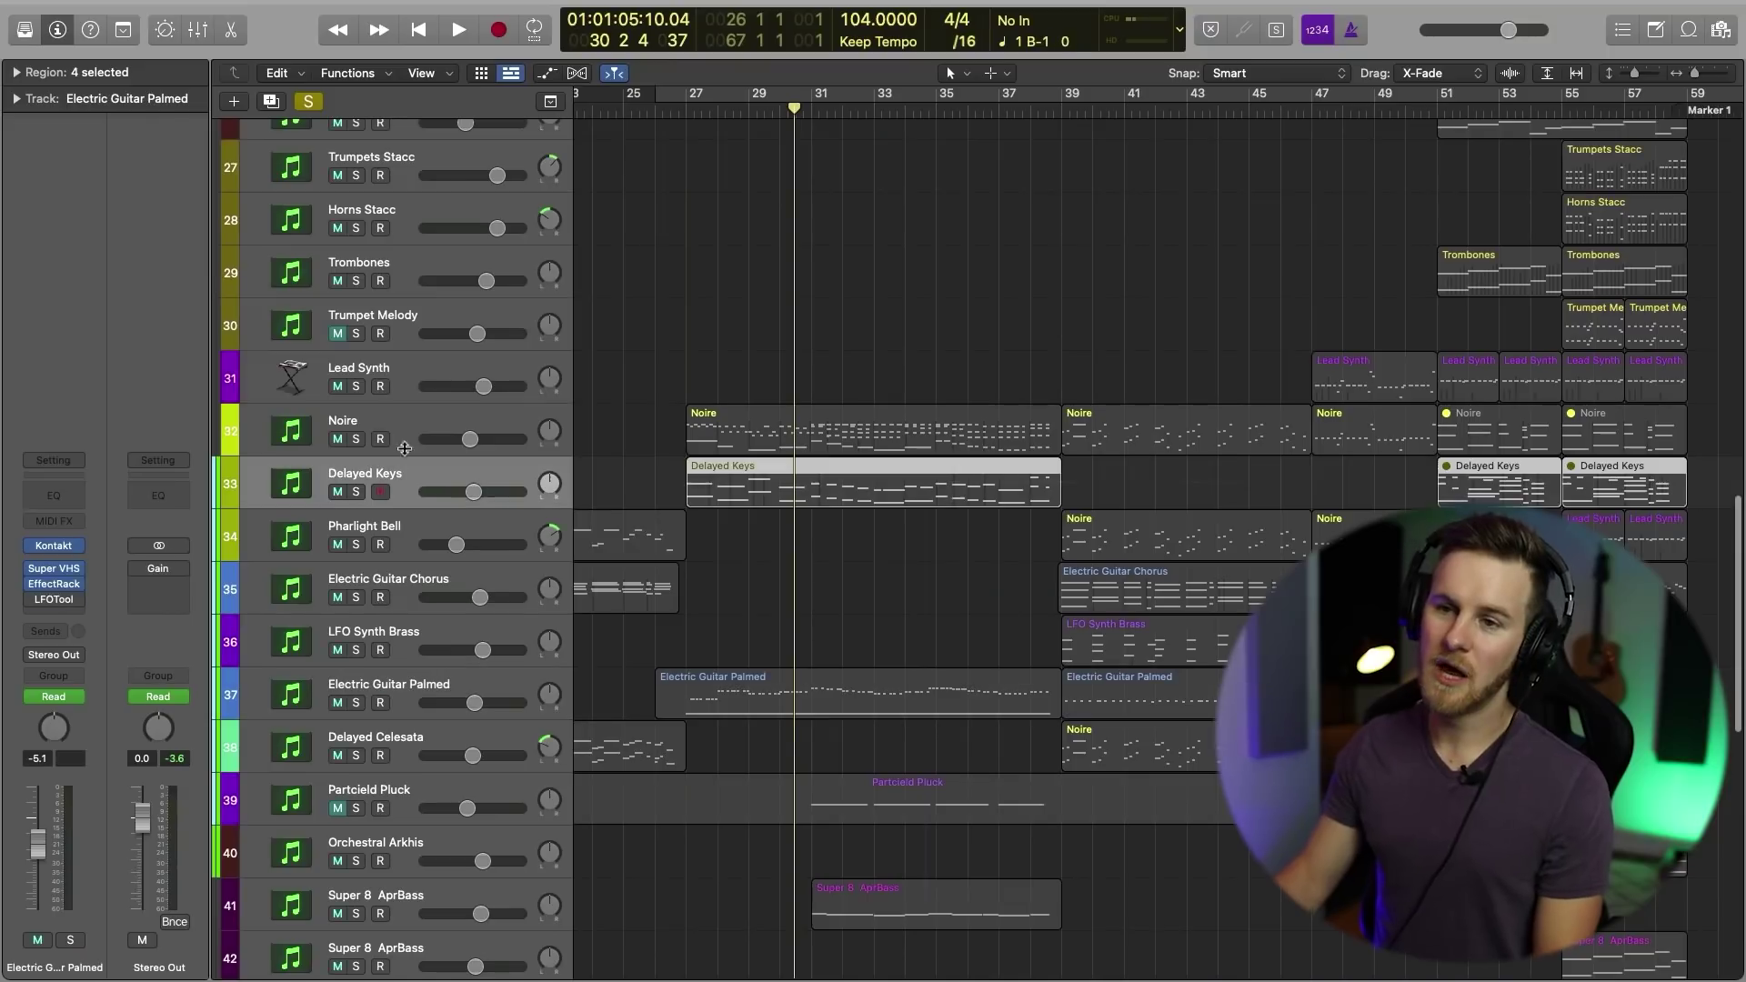
pyautogui.click(54, 599)
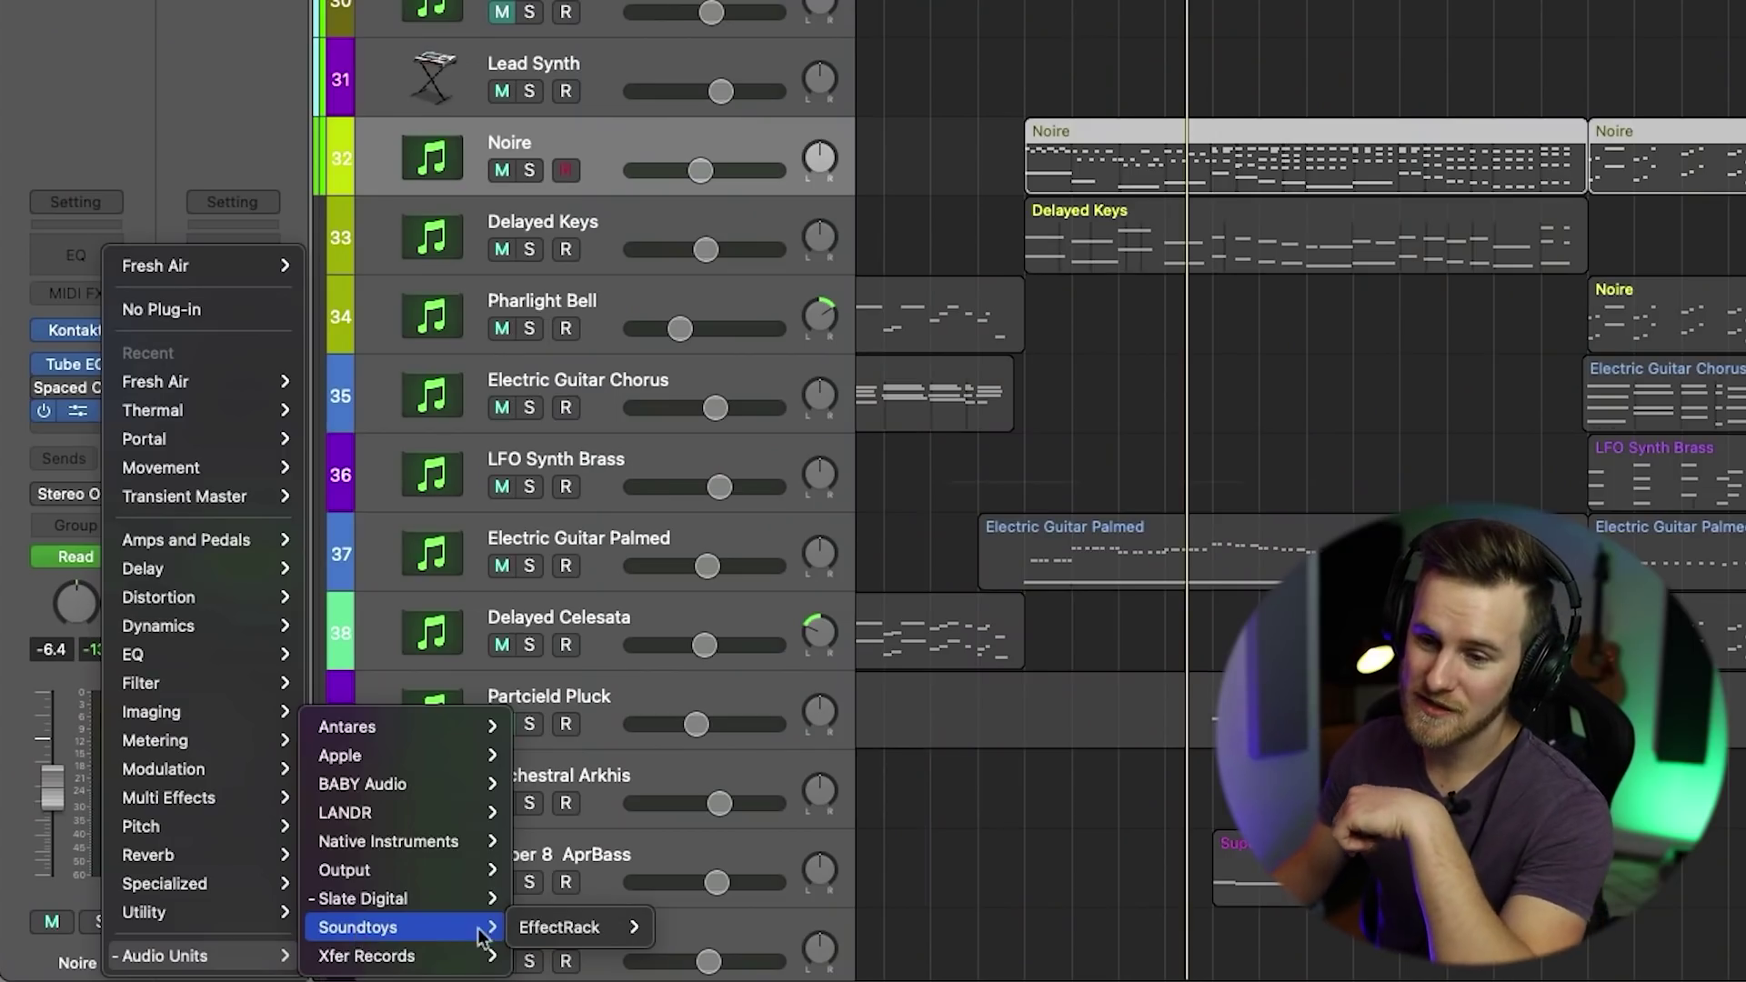
pyautogui.moveTo(554, 928)
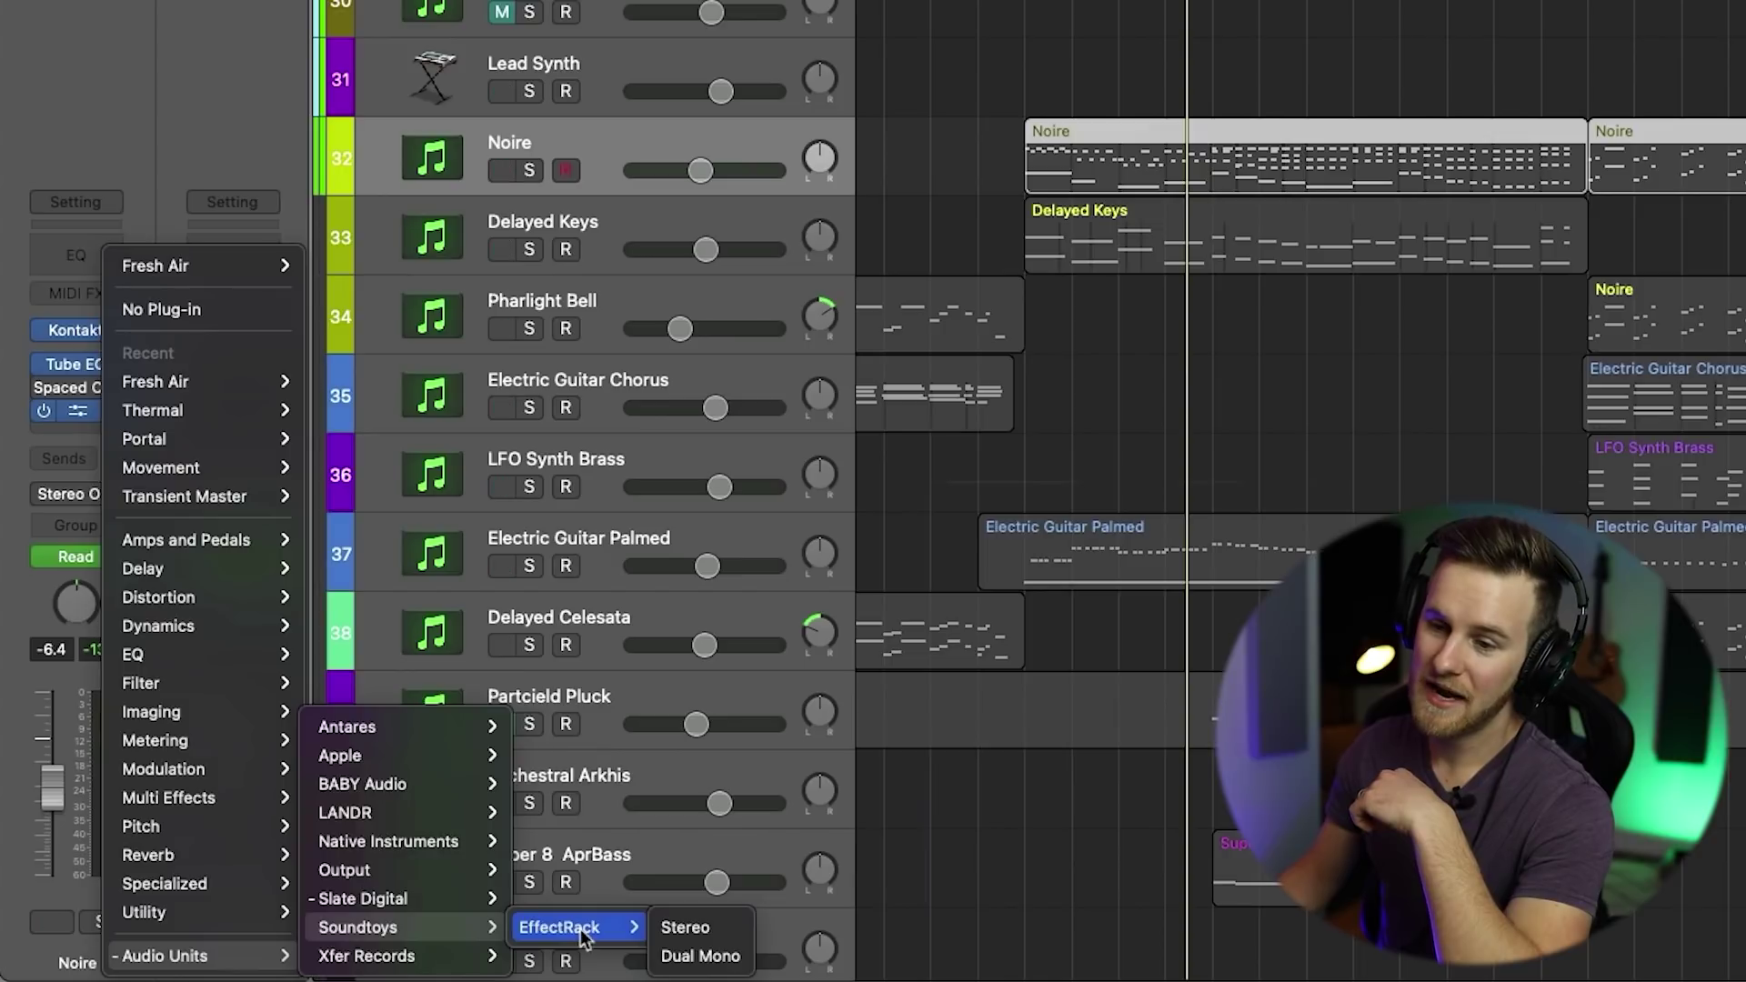
# Step: Insert Soundtoys EffectRack (Stereo) on Noire, try Crystallizer, then load Decapitator into the rack
pyautogui.click(673, 928)
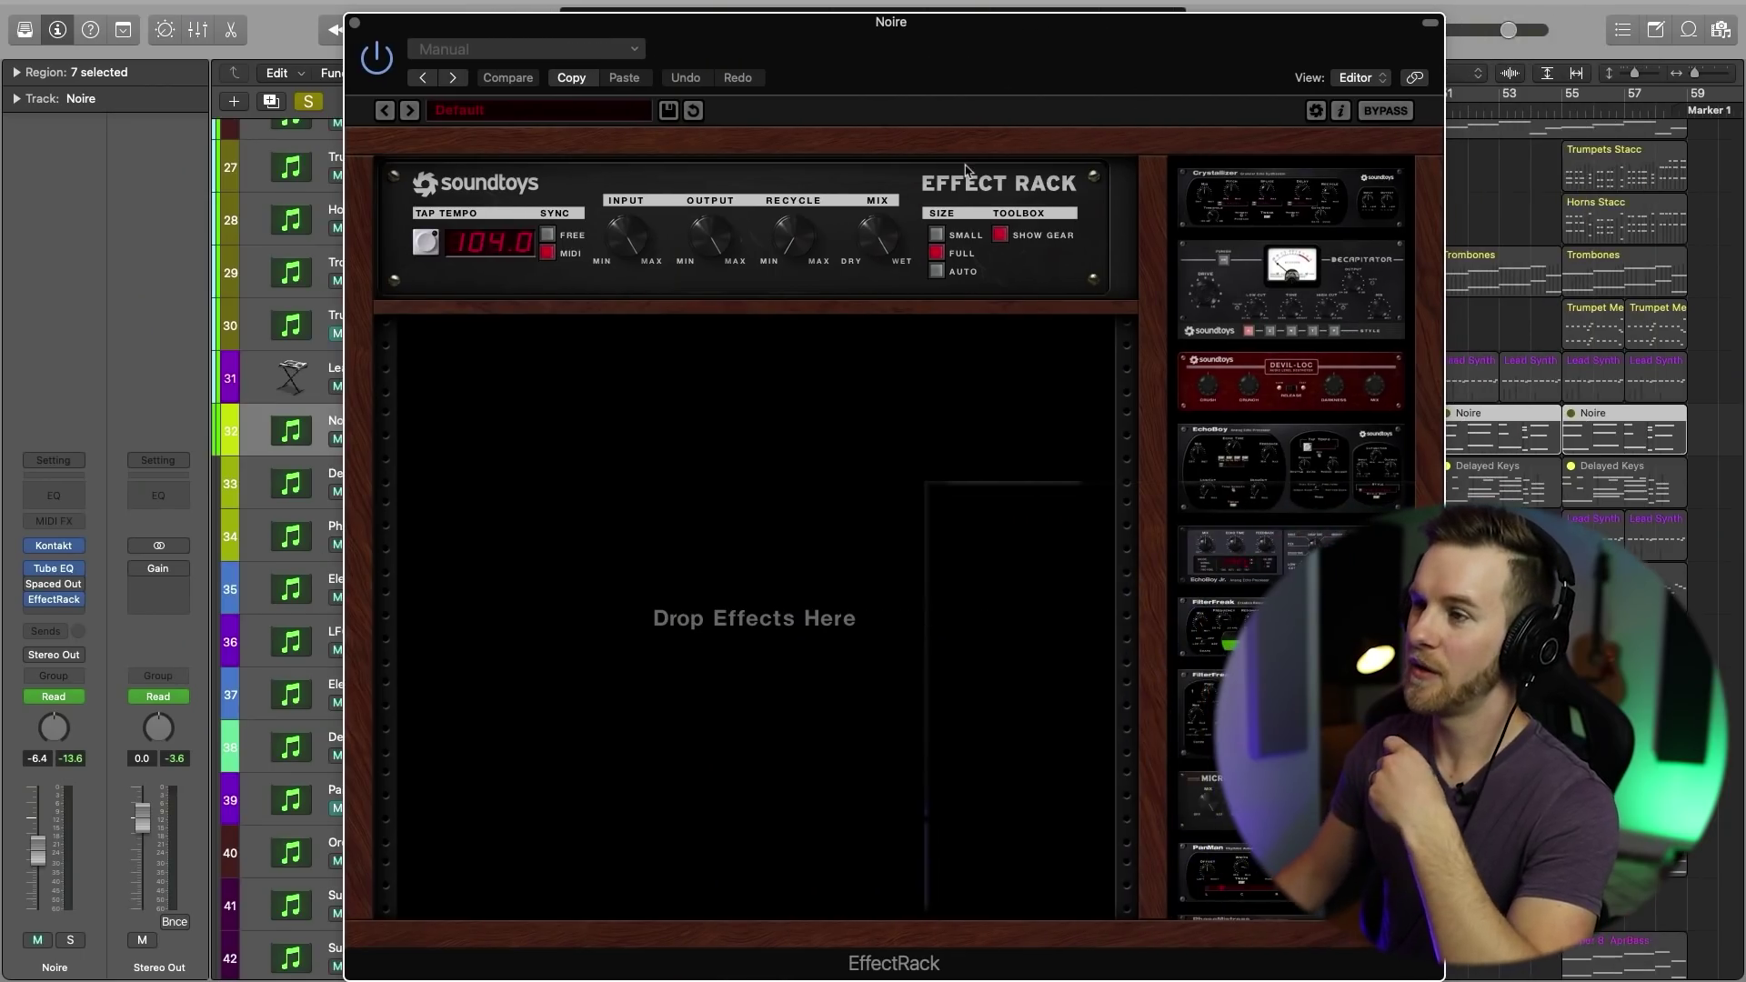
pyautogui.moveTo(1291, 202); pyautogui.dragTo(875, 468)
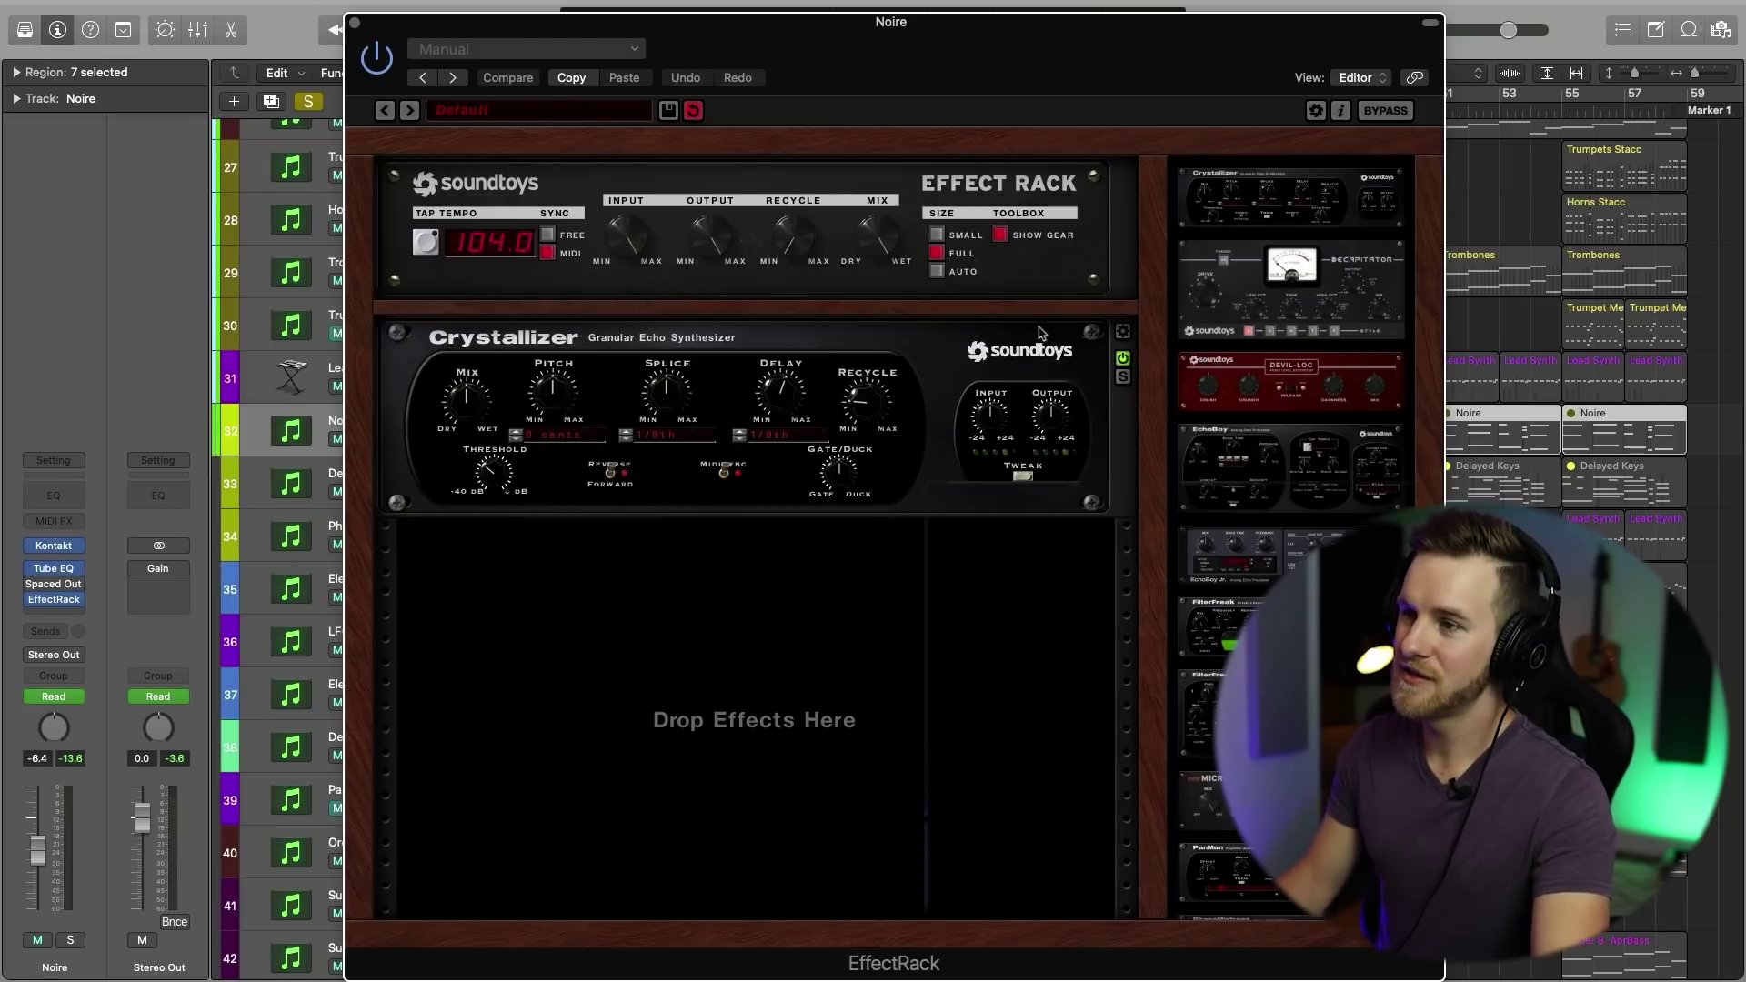
pyautogui.moveTo(1109, 357); pyautogui.dragTo(1329, 164)
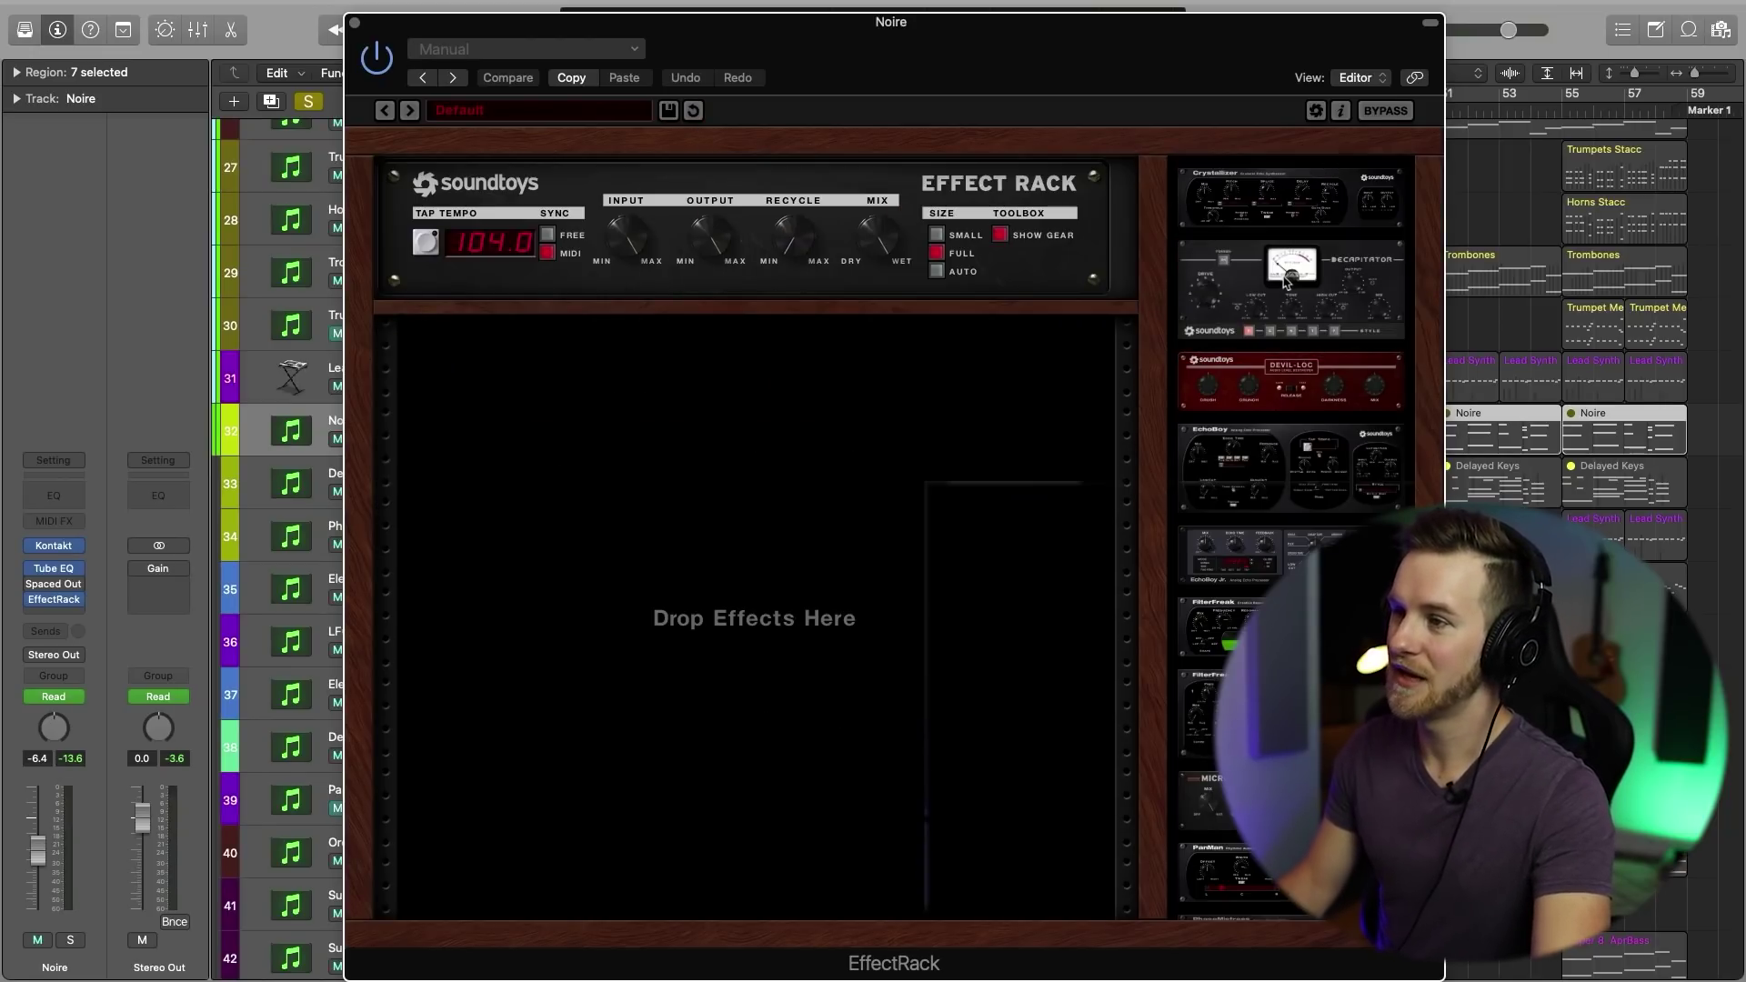
pyautogui.moveTo(1285, 282); pyautogui.dragTo(1060, 411)
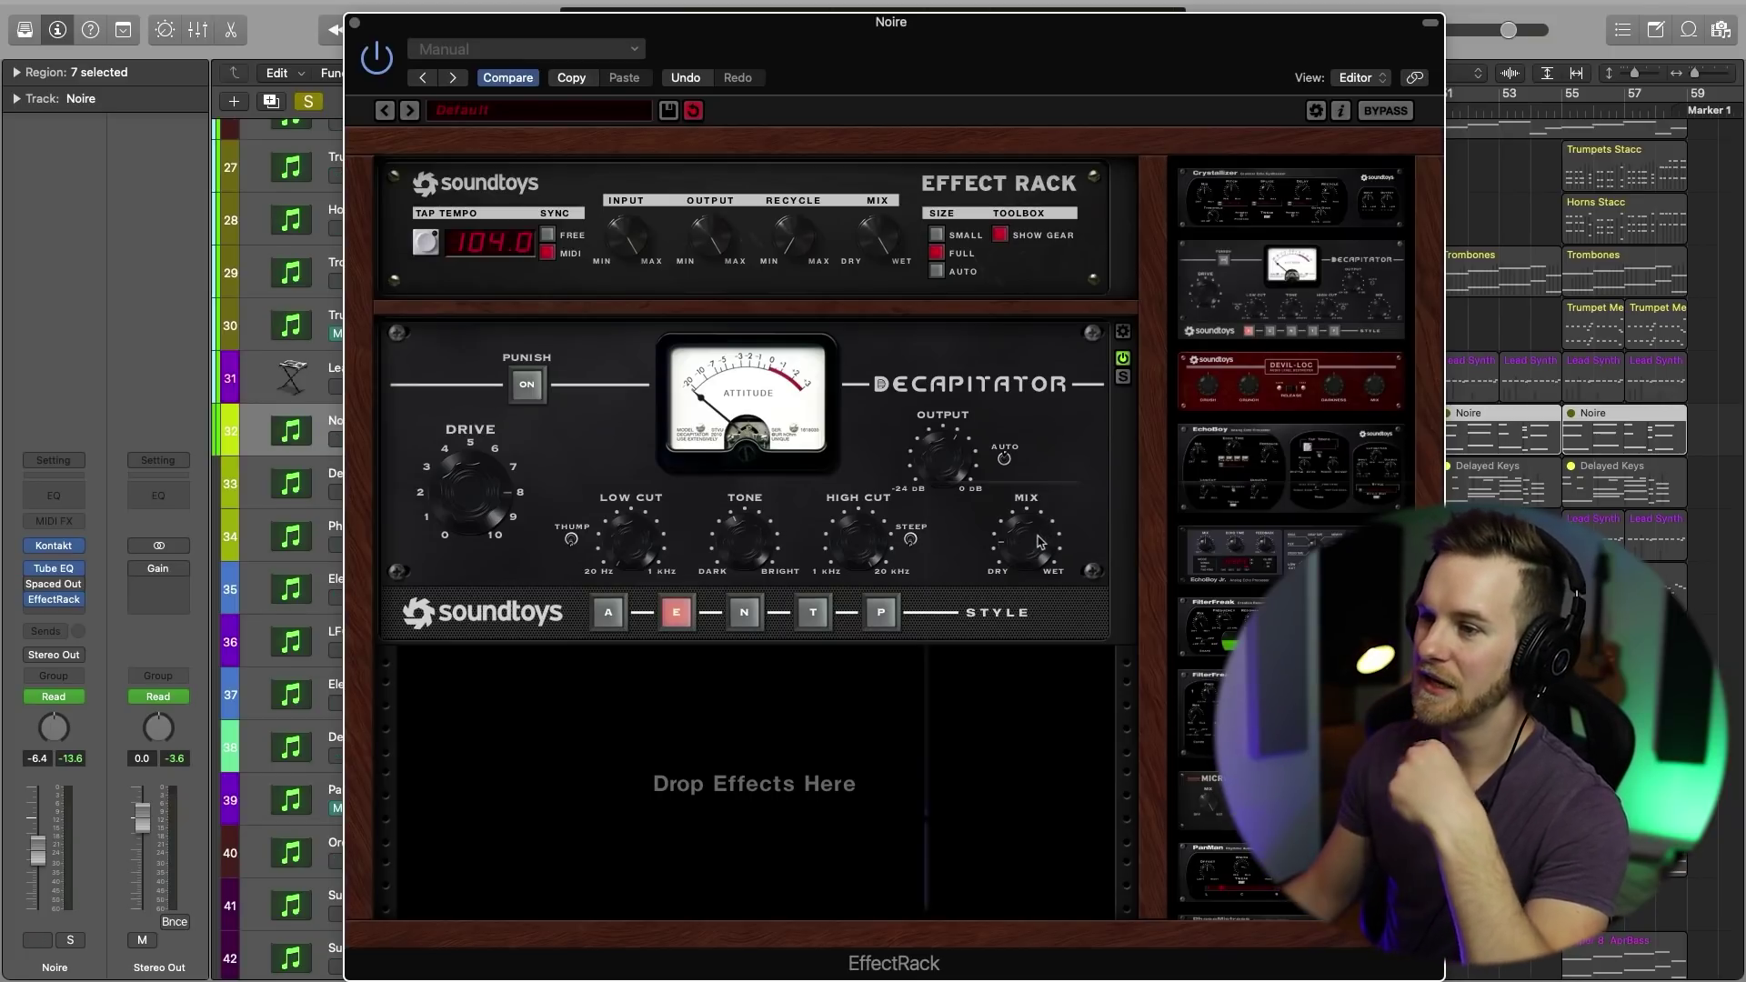
# Step: Close Noire's EffectRack, select the DRUMS folder track, and insert an EffectRack on it
pyautogui.click(355, 23)
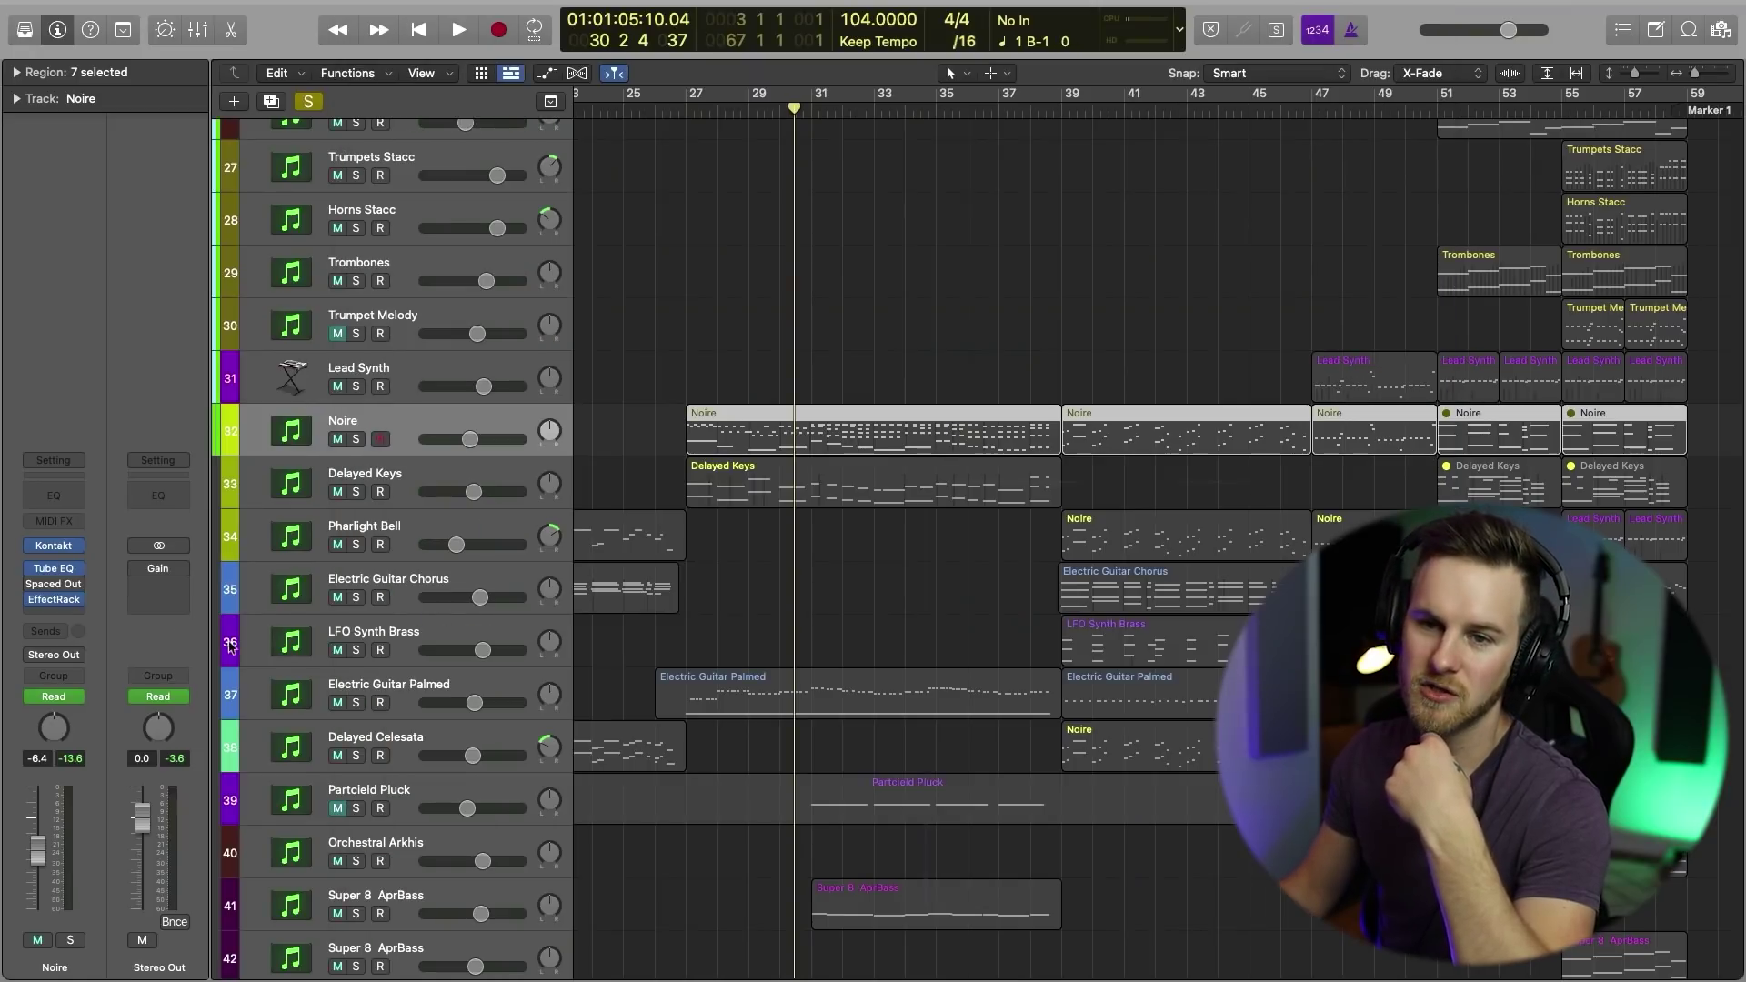
pyautogui.scroll(-5, 649, 704)
pyautogui.click(398, 761)
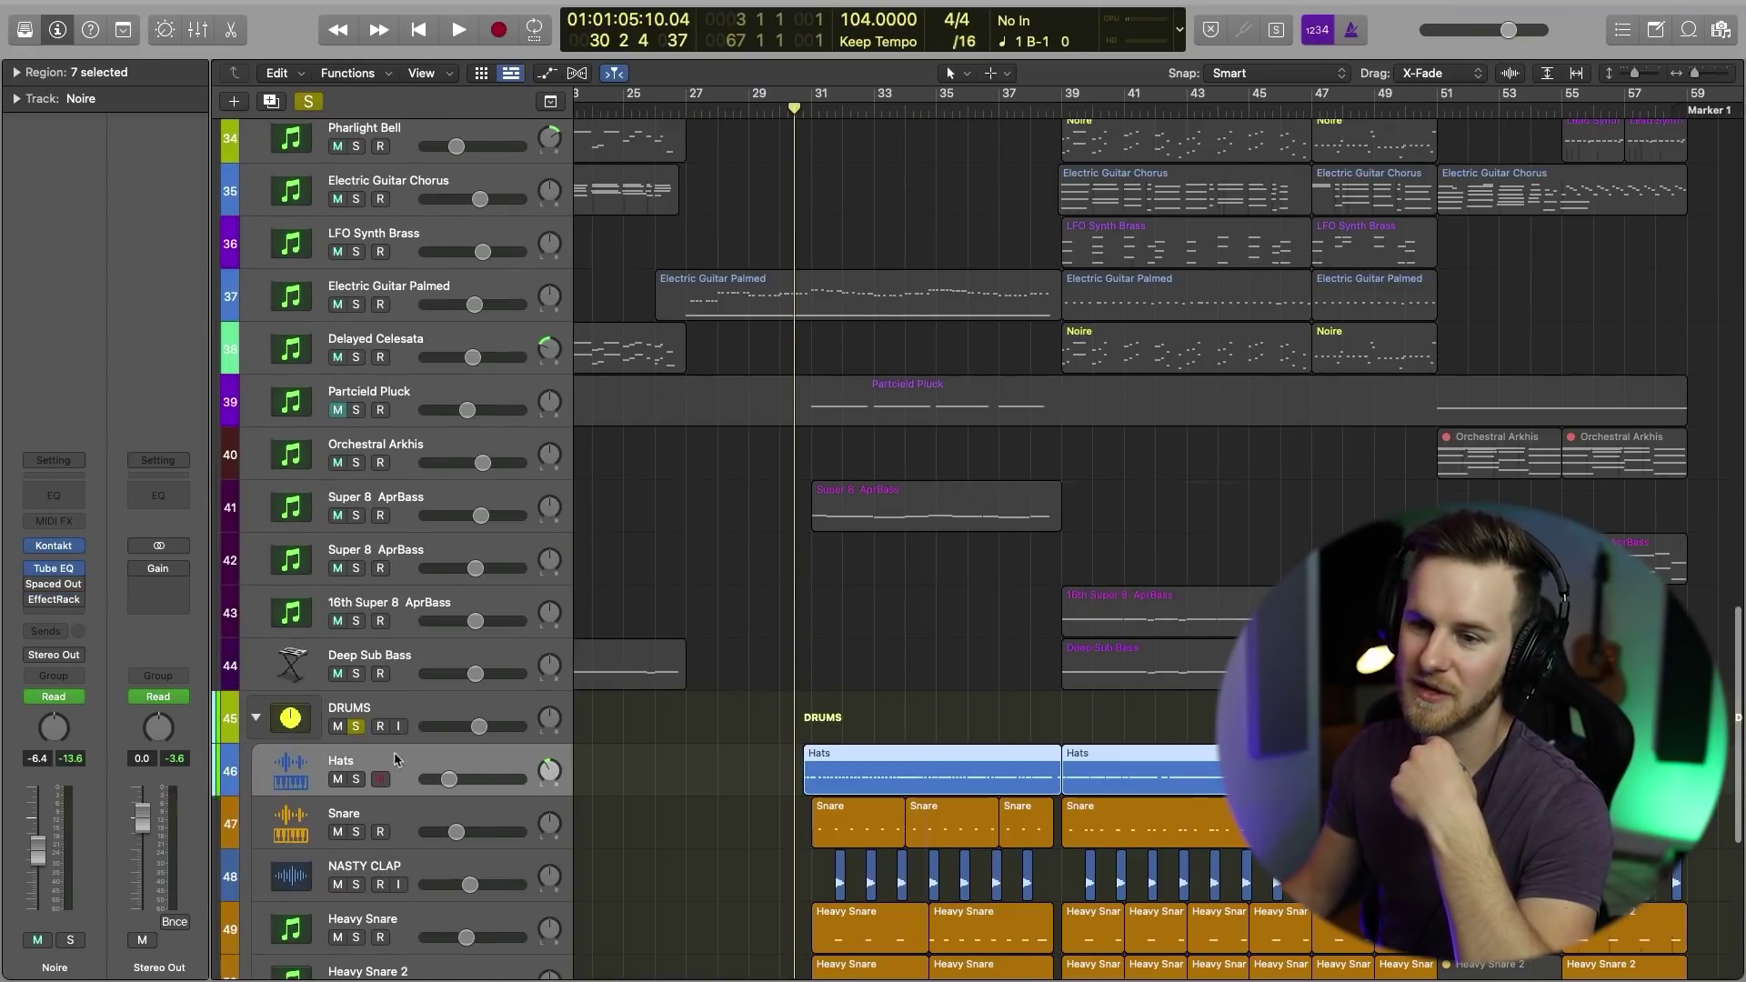
pyautogui.click(407, 704)
pyautogui.click(79, 595)
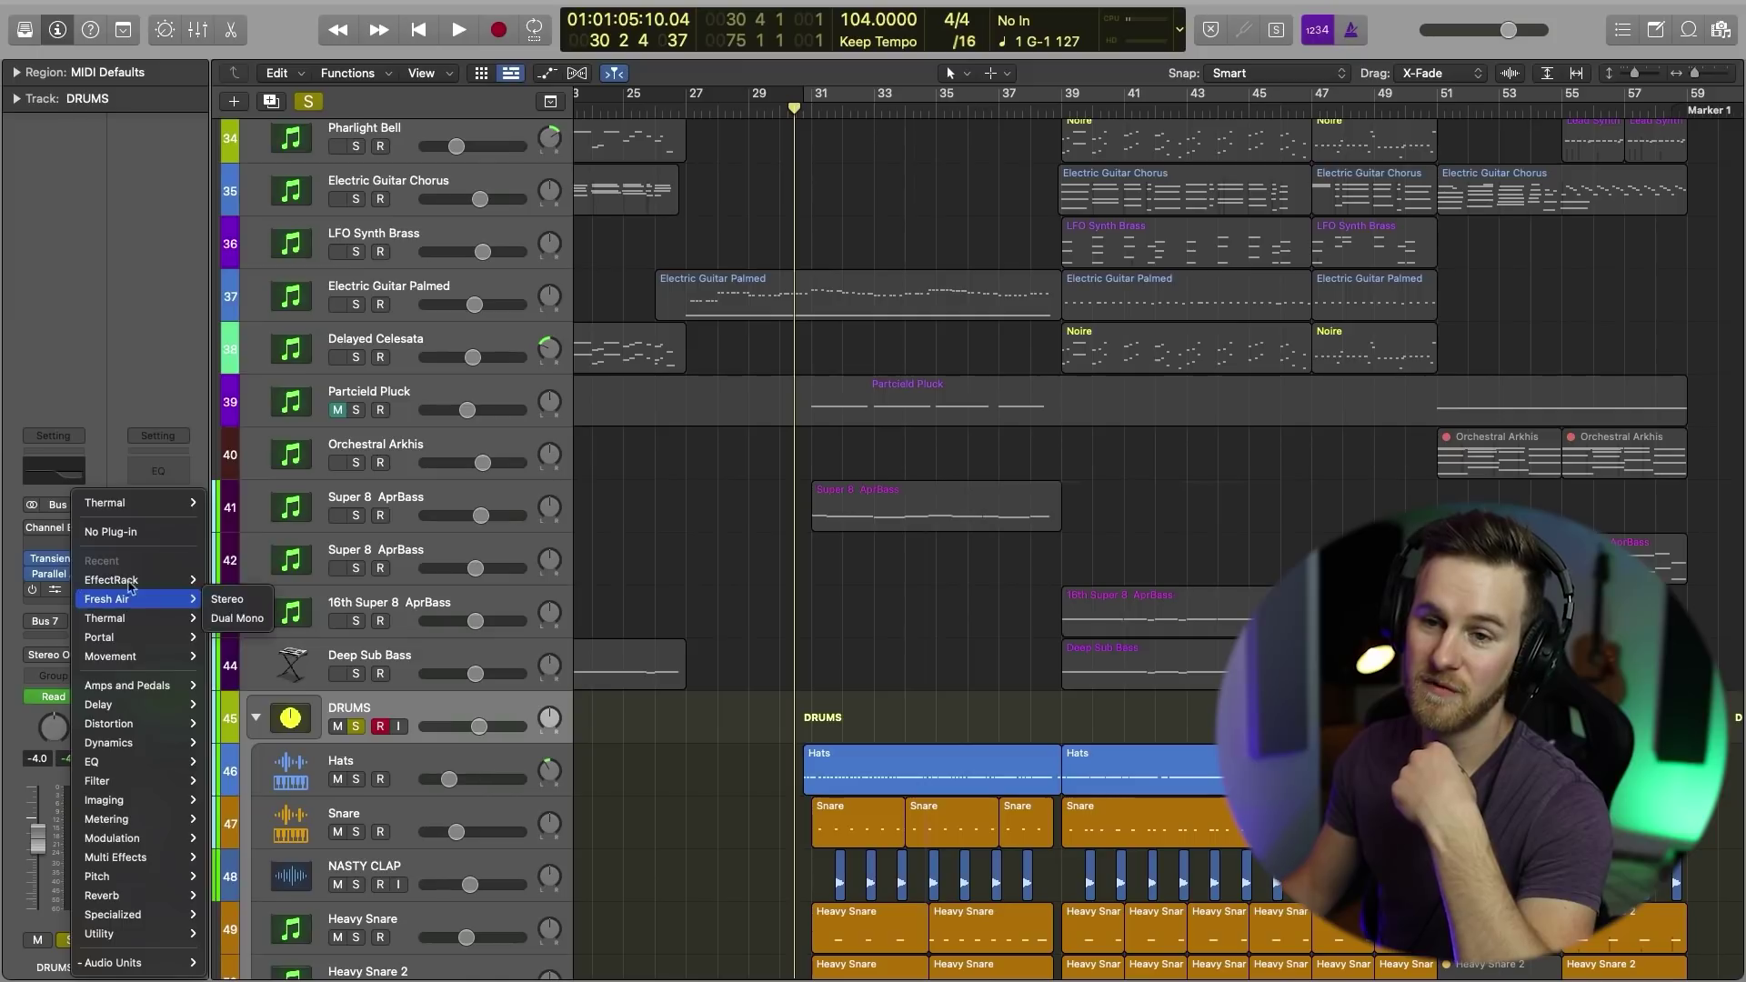
pyautogui.press('Escape')
# Step: Load Decapitator into the drums EffectRack and bypass it for now
pyautogui.press('v')
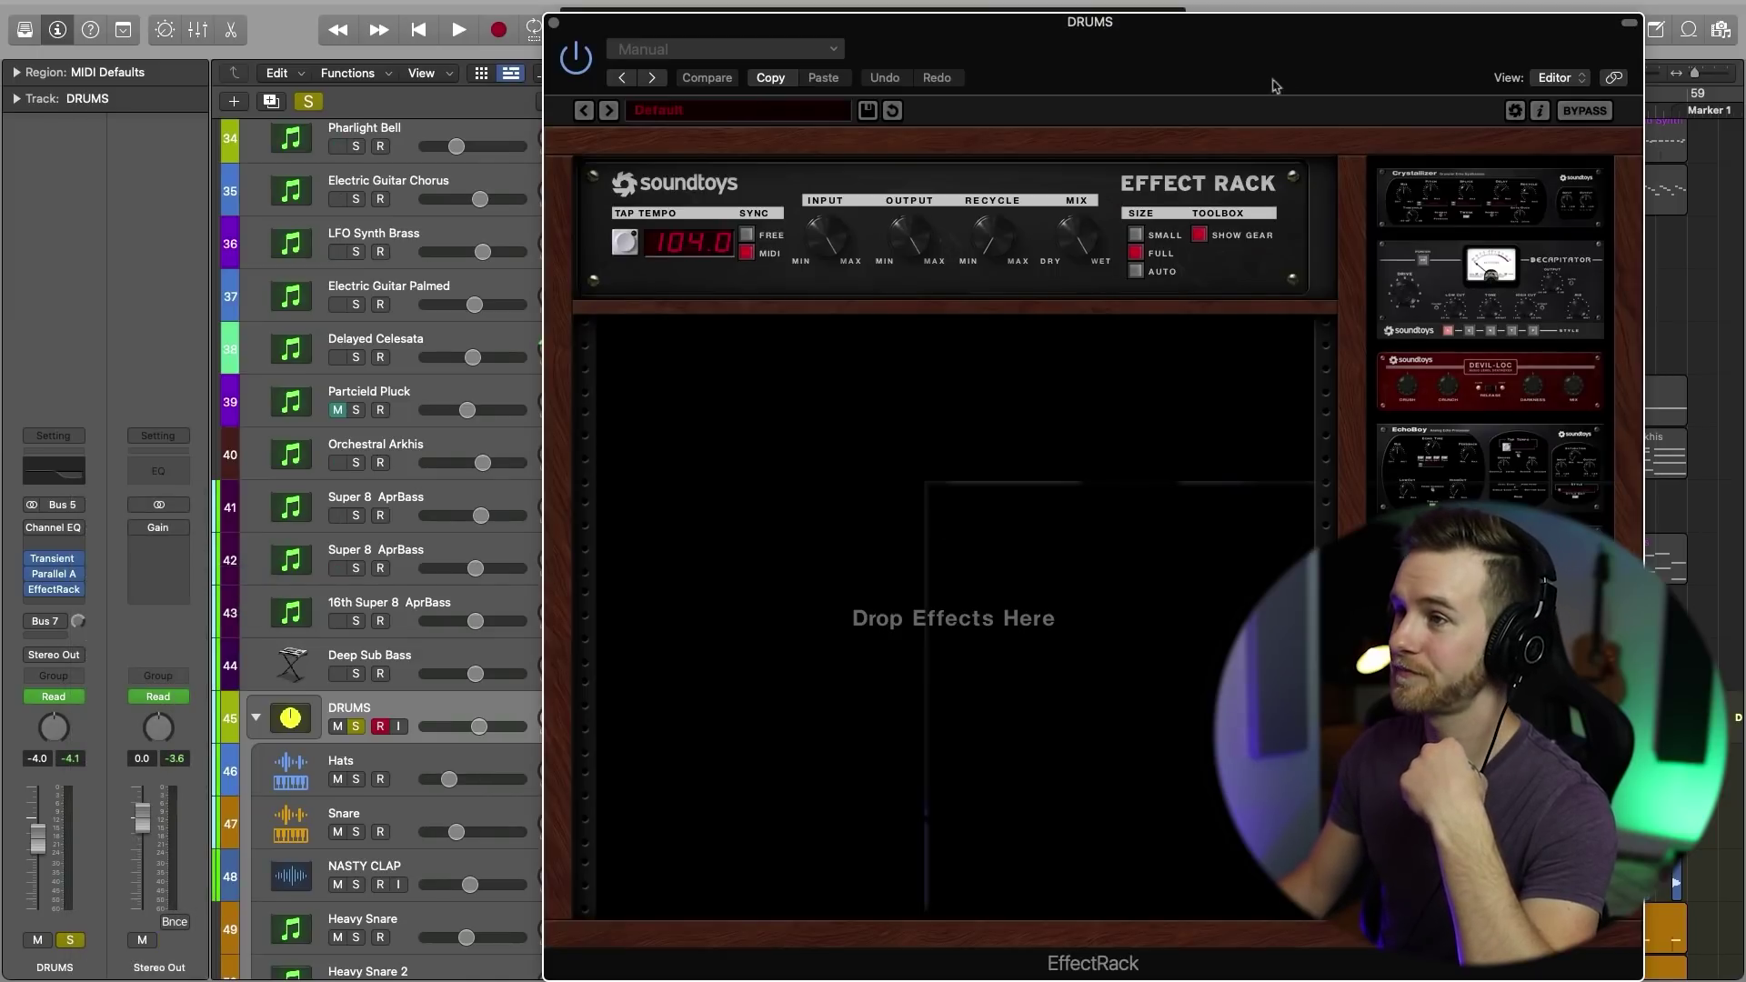
pyautogui.moveTo(662, 46); pyautogui.dragTo(1180, 47)
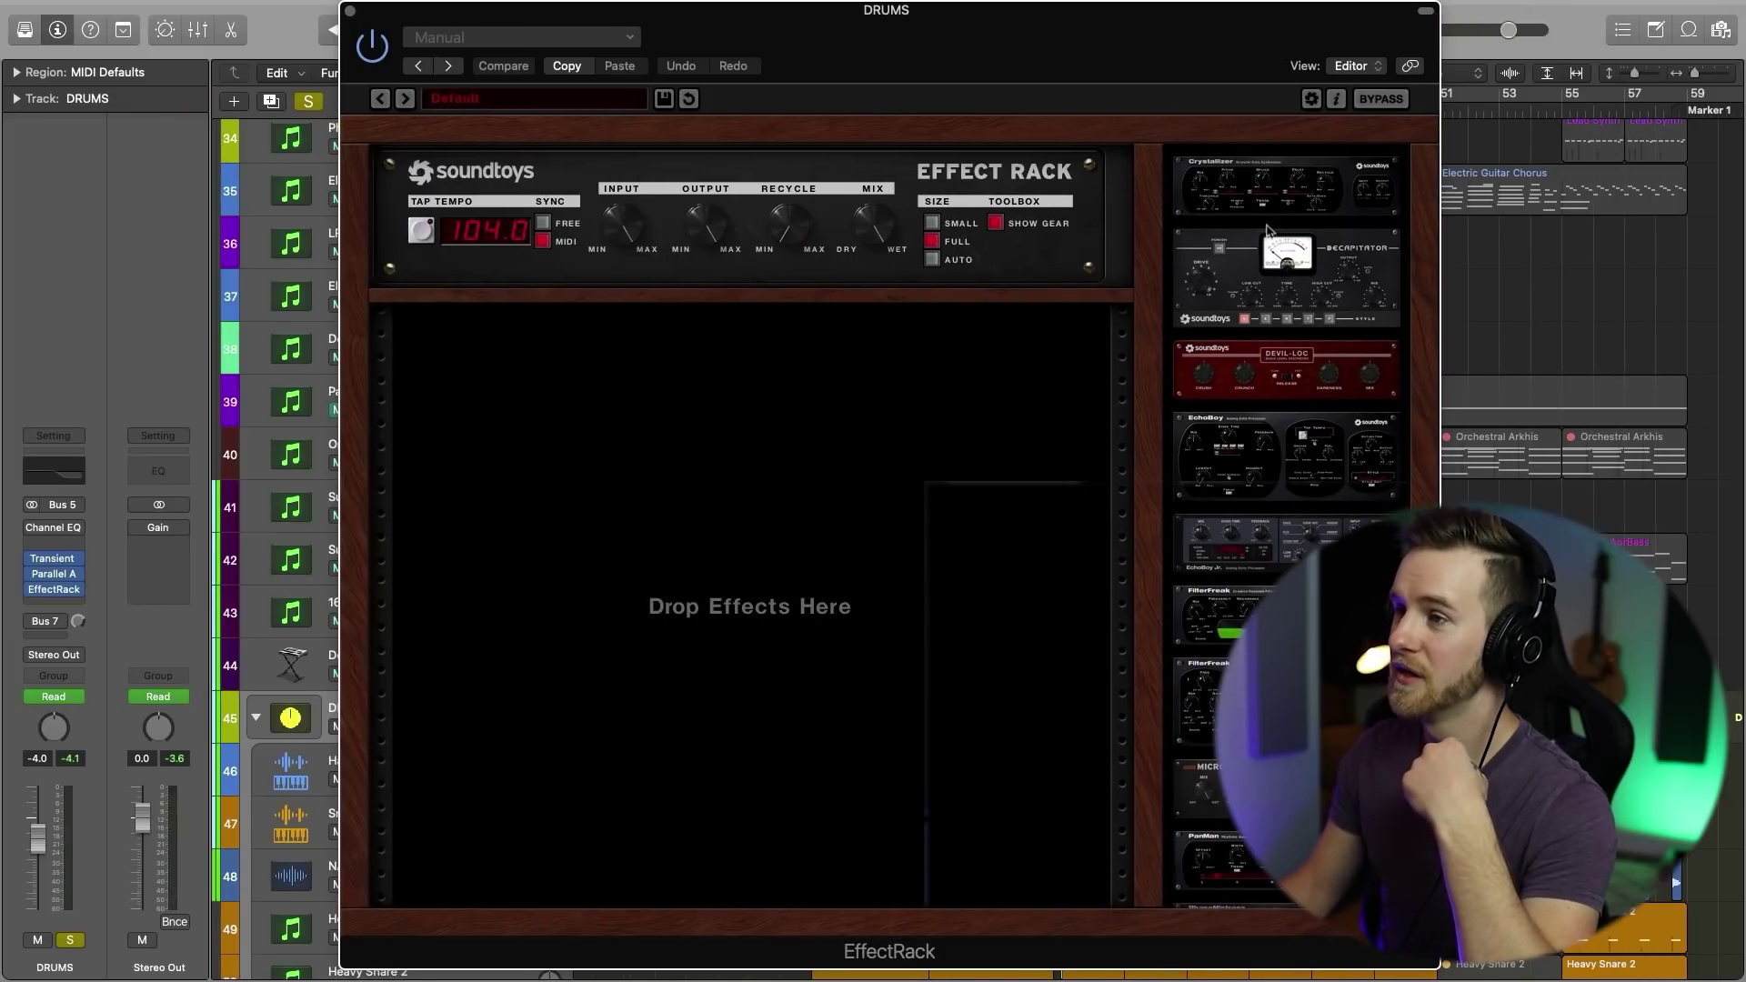
pyautogui.moveTo(1291, 281); pyautogui.dragTo(601, 461)
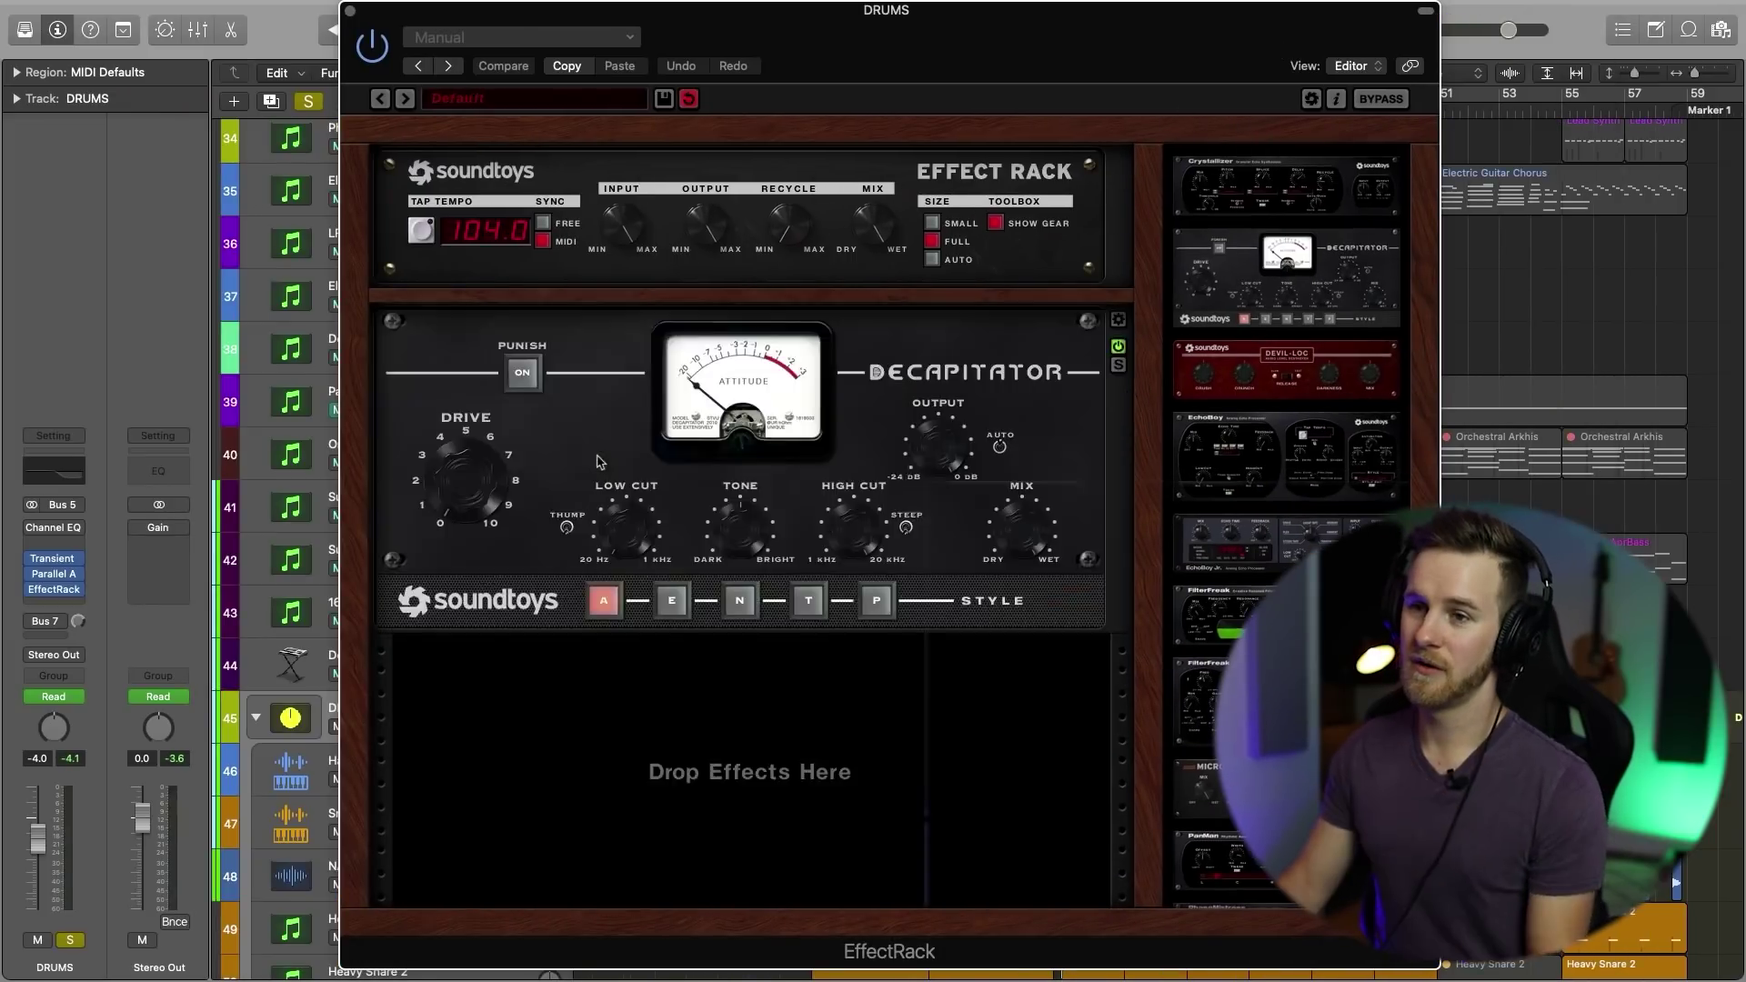
pyautogui.click(1117, 348)
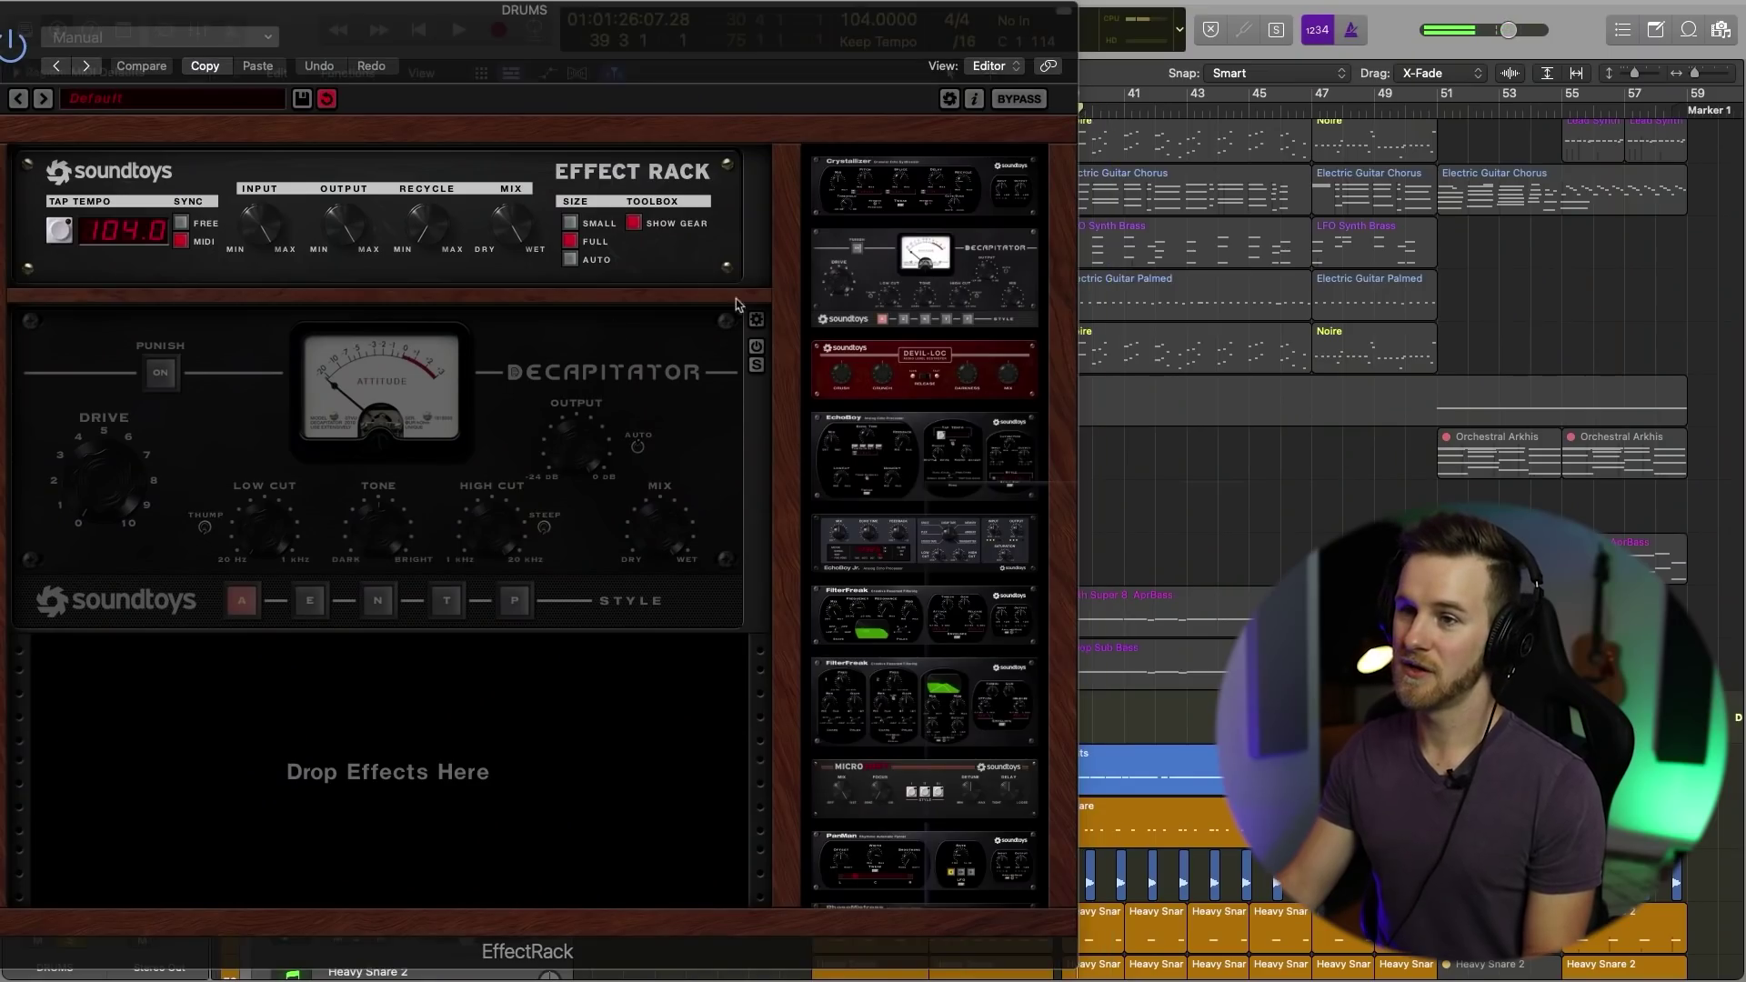
# Step: Re-enable the drums Decapitator, play from bar 47, and audition N, E and A styles, ending on E
pyautogui.click(755, 348)
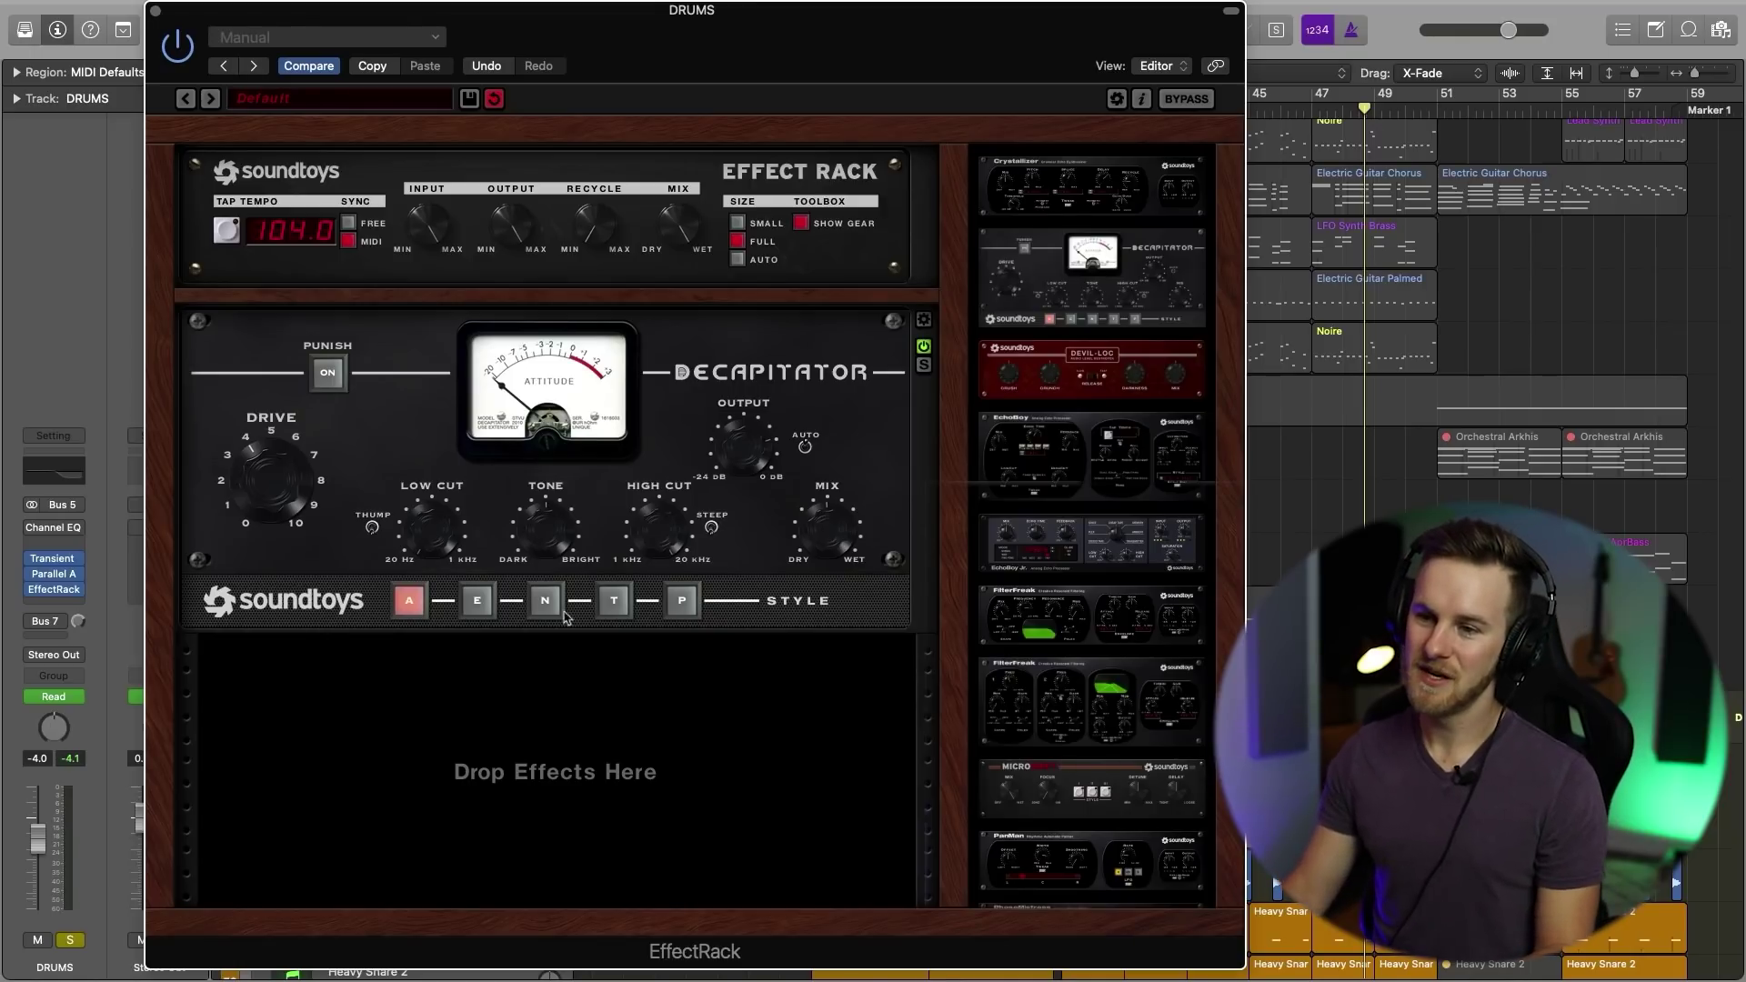
pyautogui.click(1309, 102)
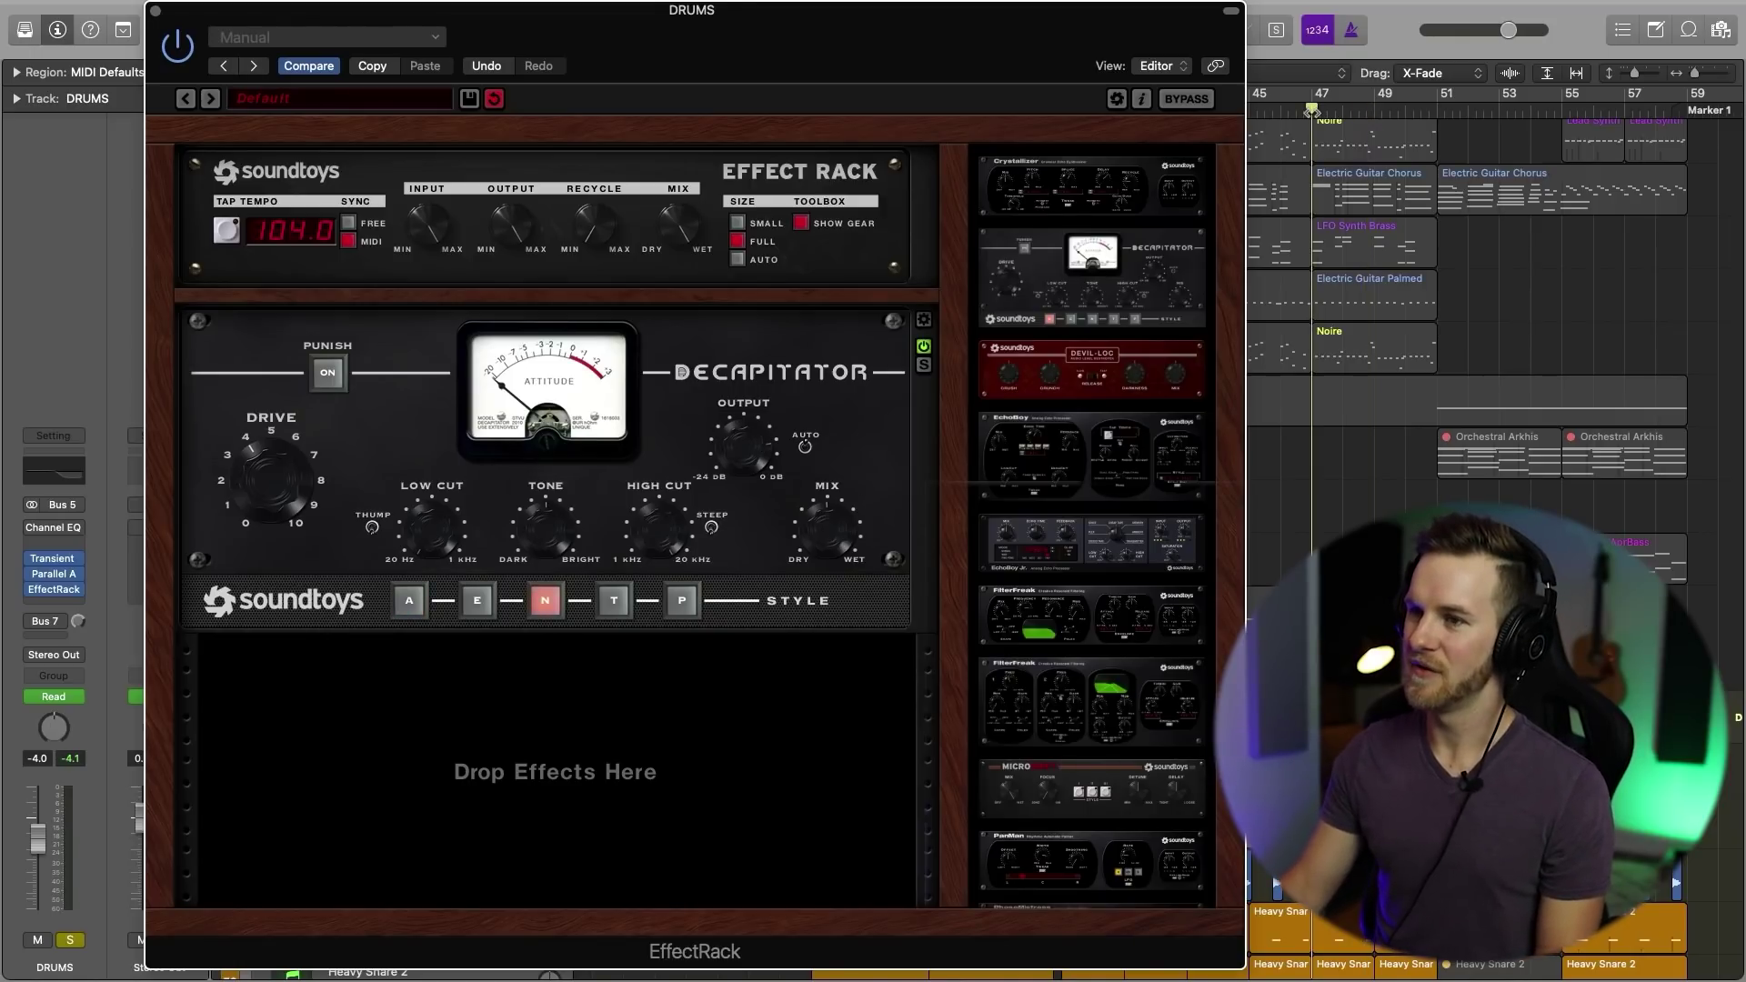
pyautogui.click(545, 607)
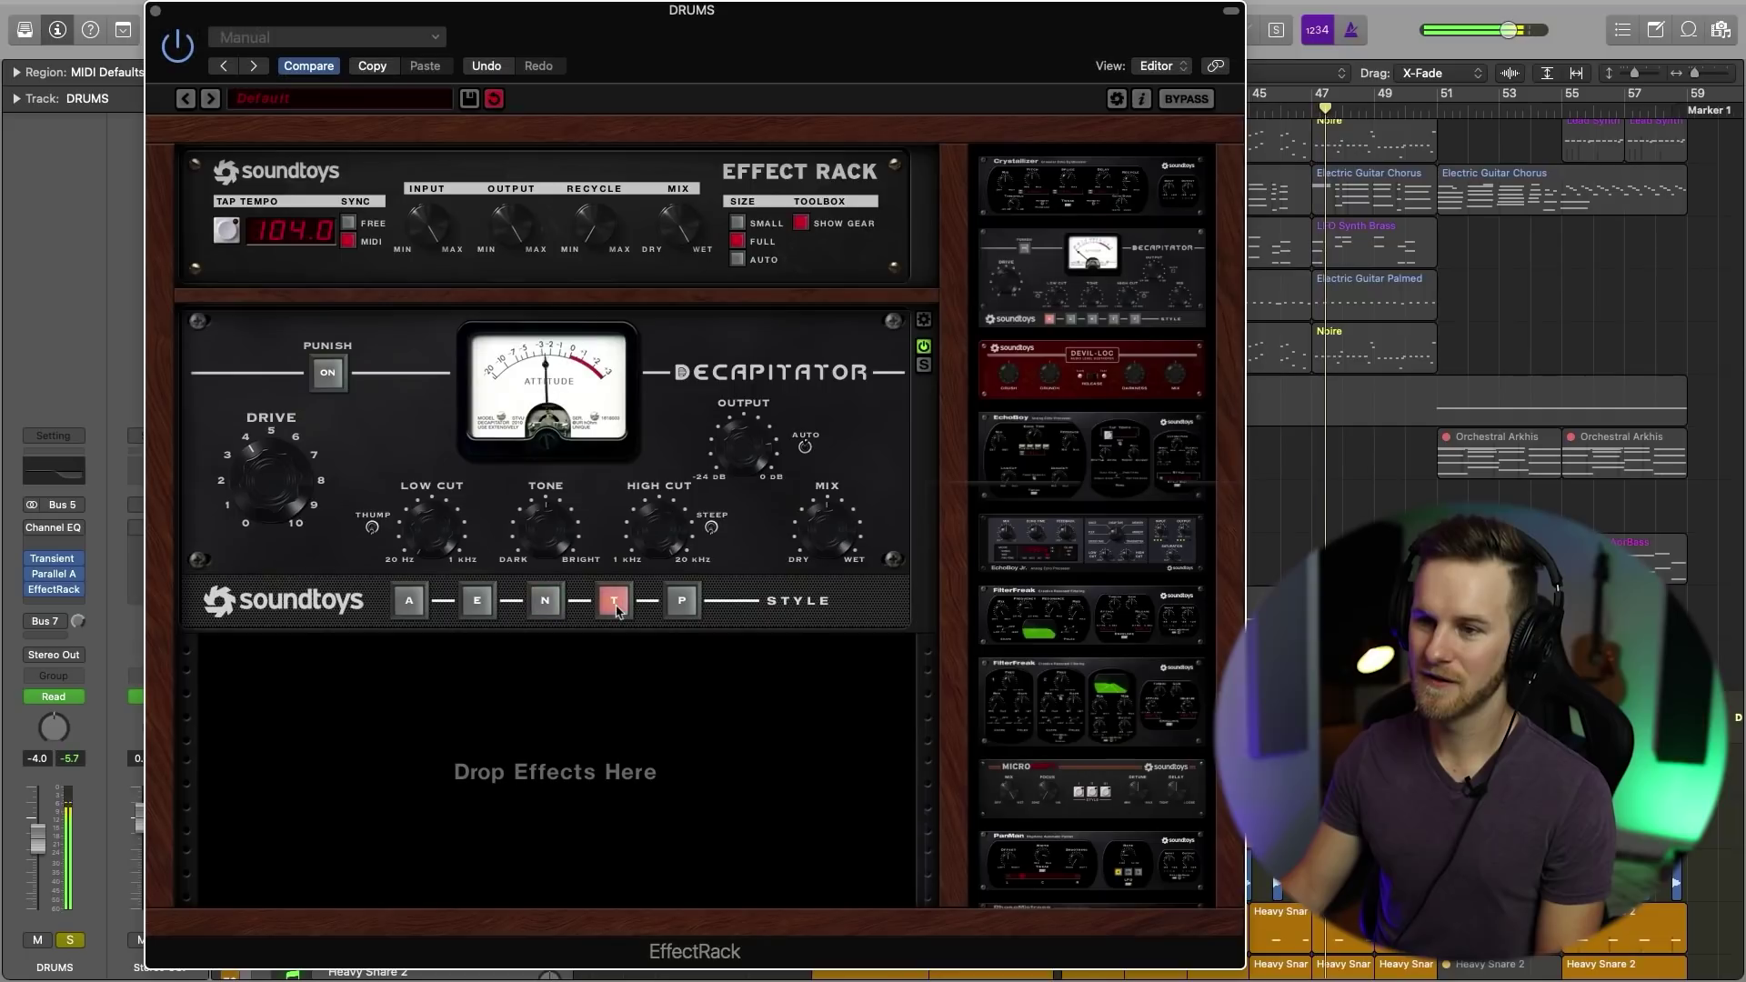
pyautogui.click(545, 607)
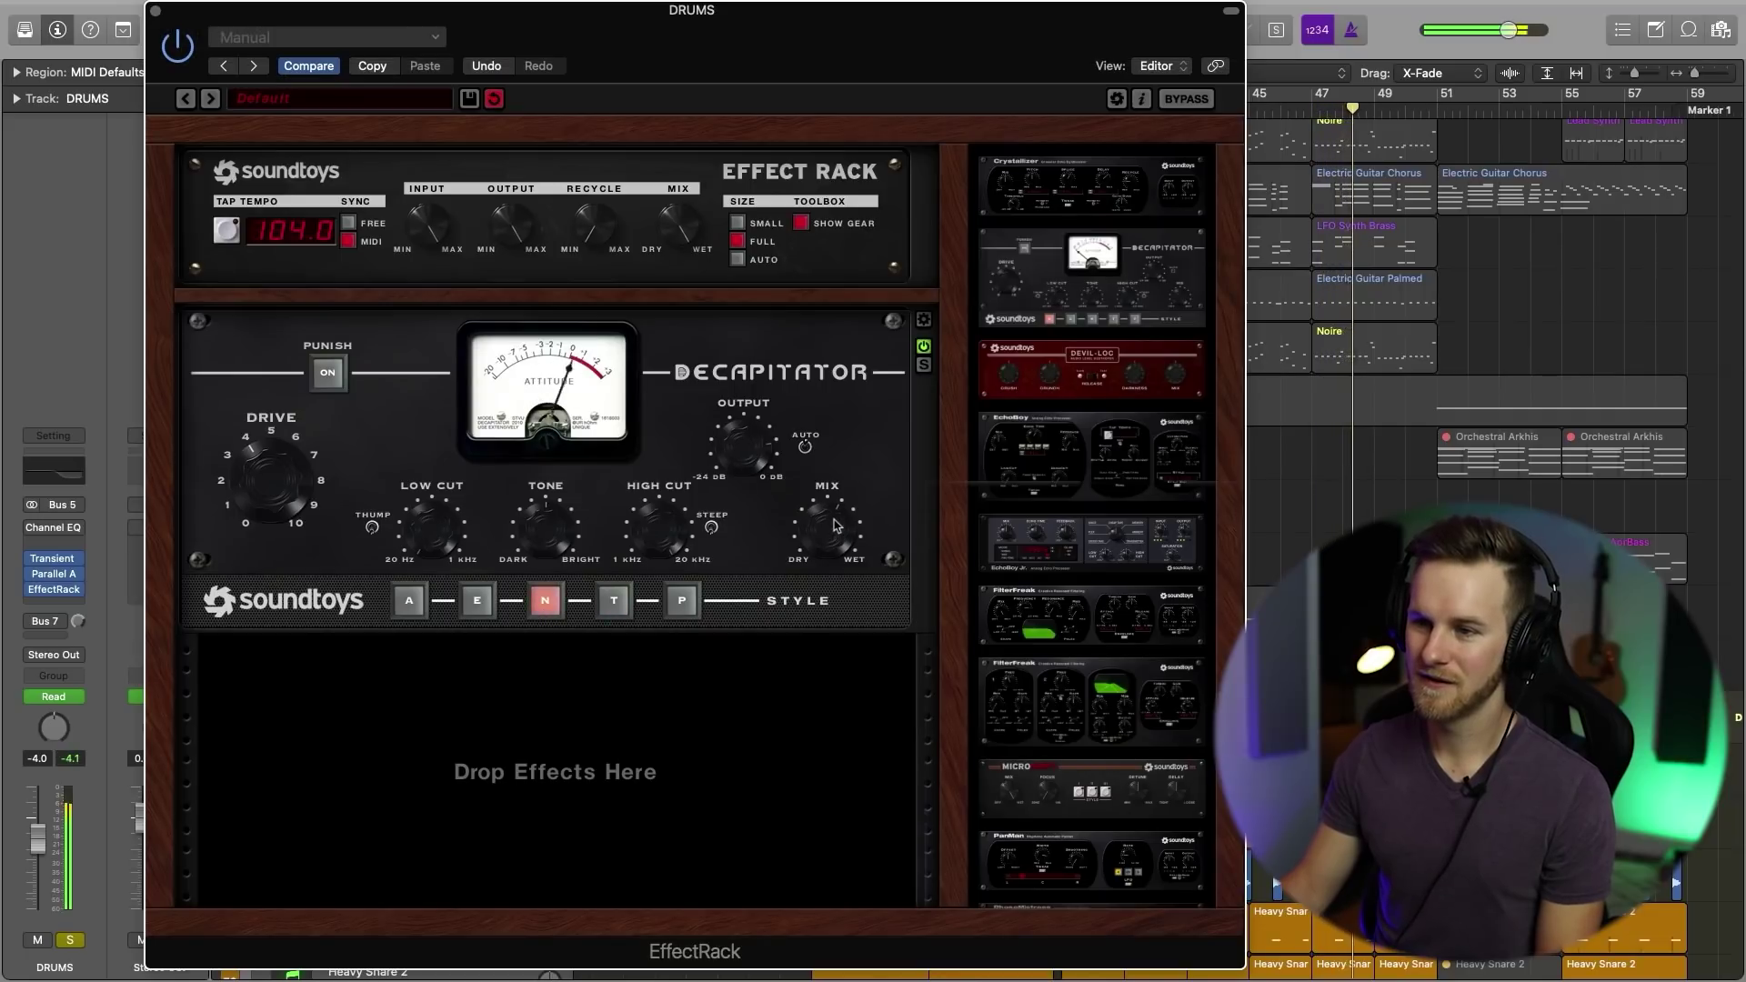
pyautogui.click(477, 601)
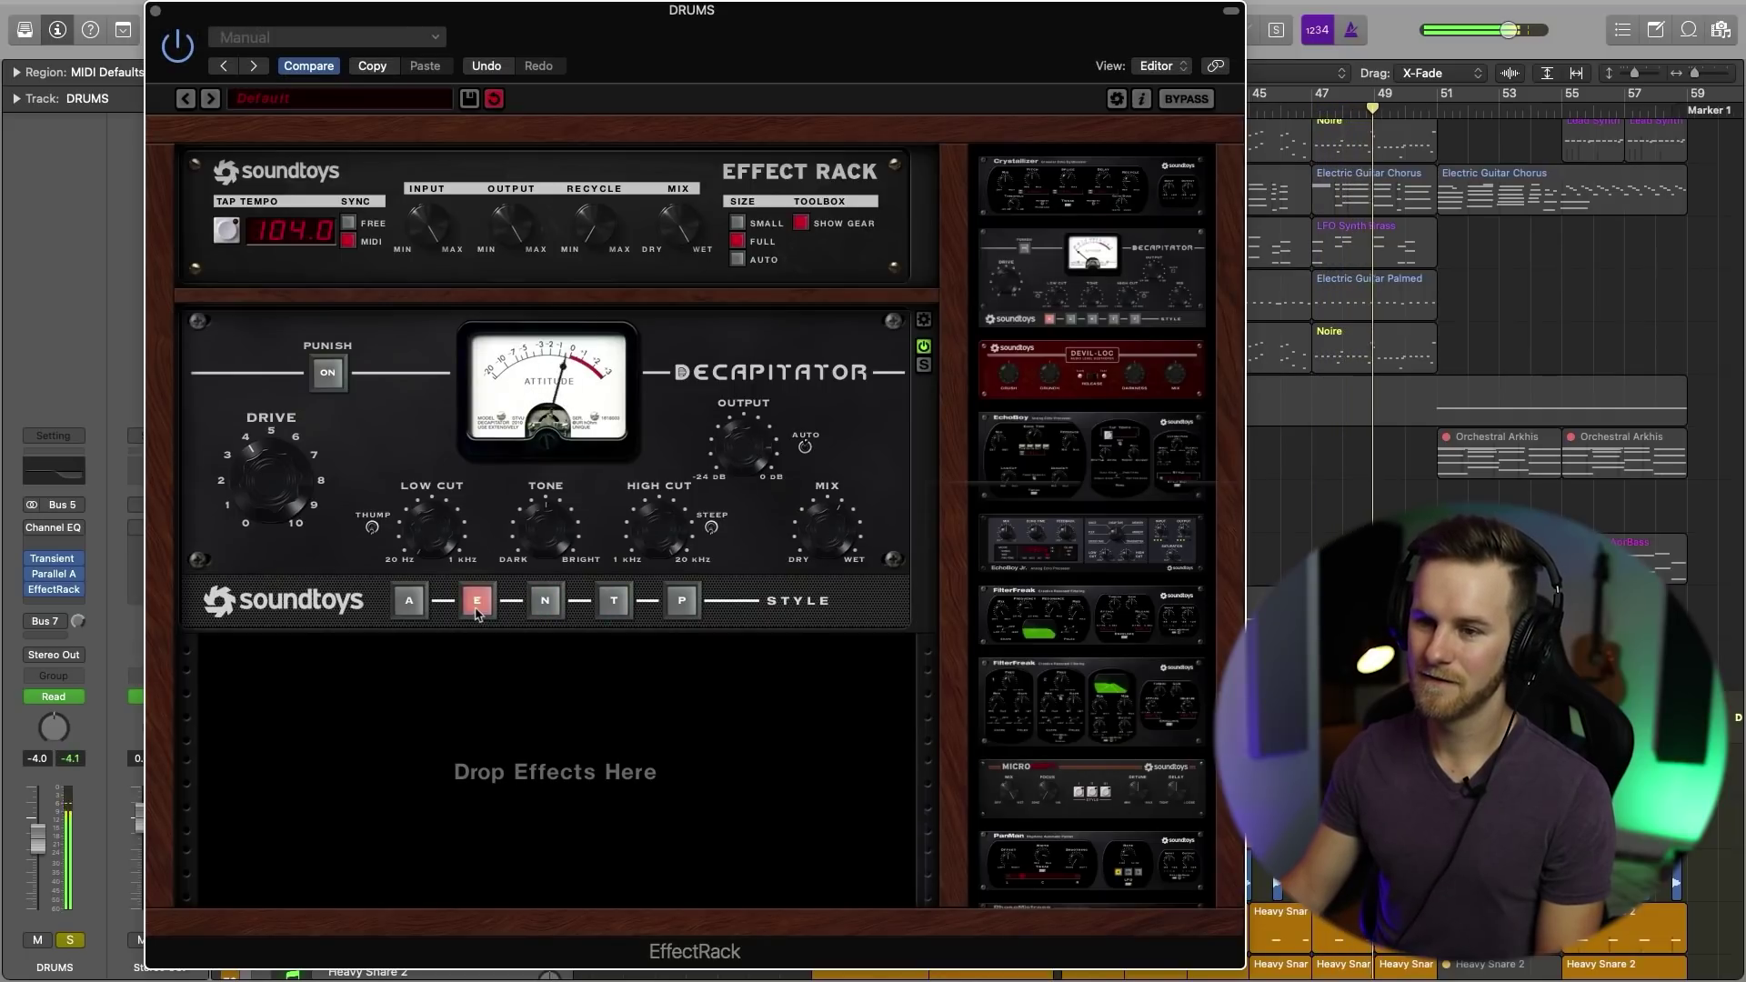
pyautogui.click(411, 606)
pyautogui.click(477, 604)
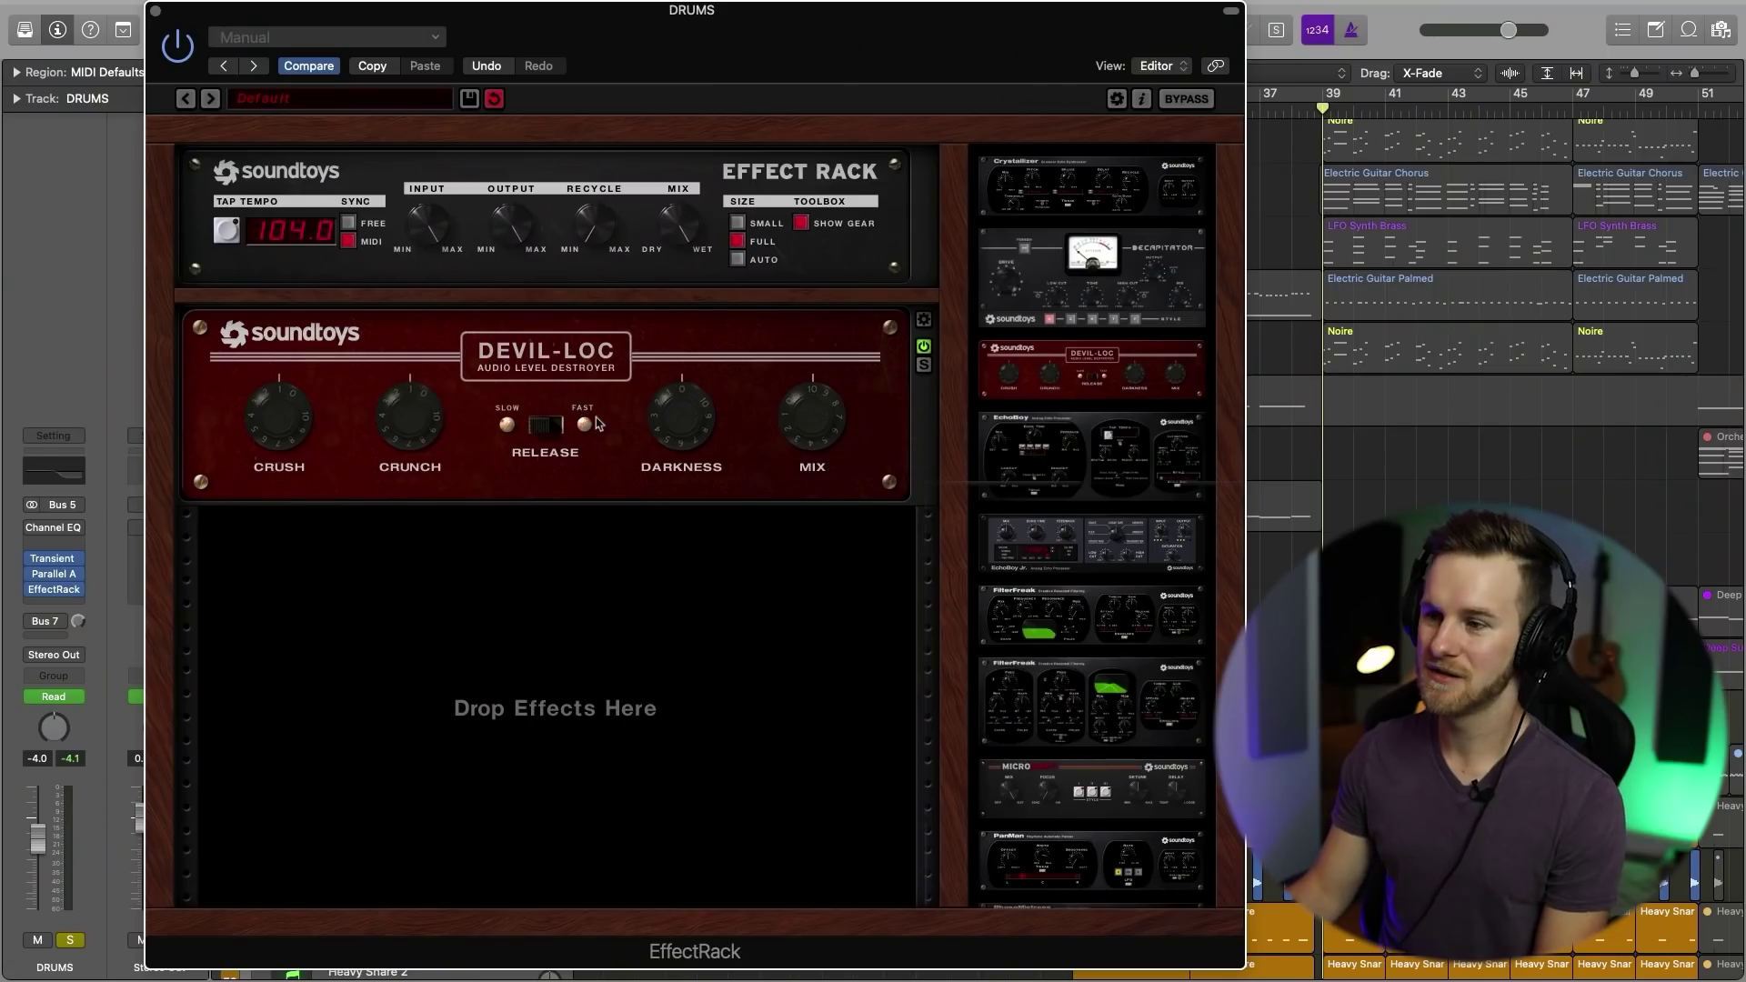
# Step: Start playback to hear the drums through the Devil-Loc module
pyautogui.press('space')
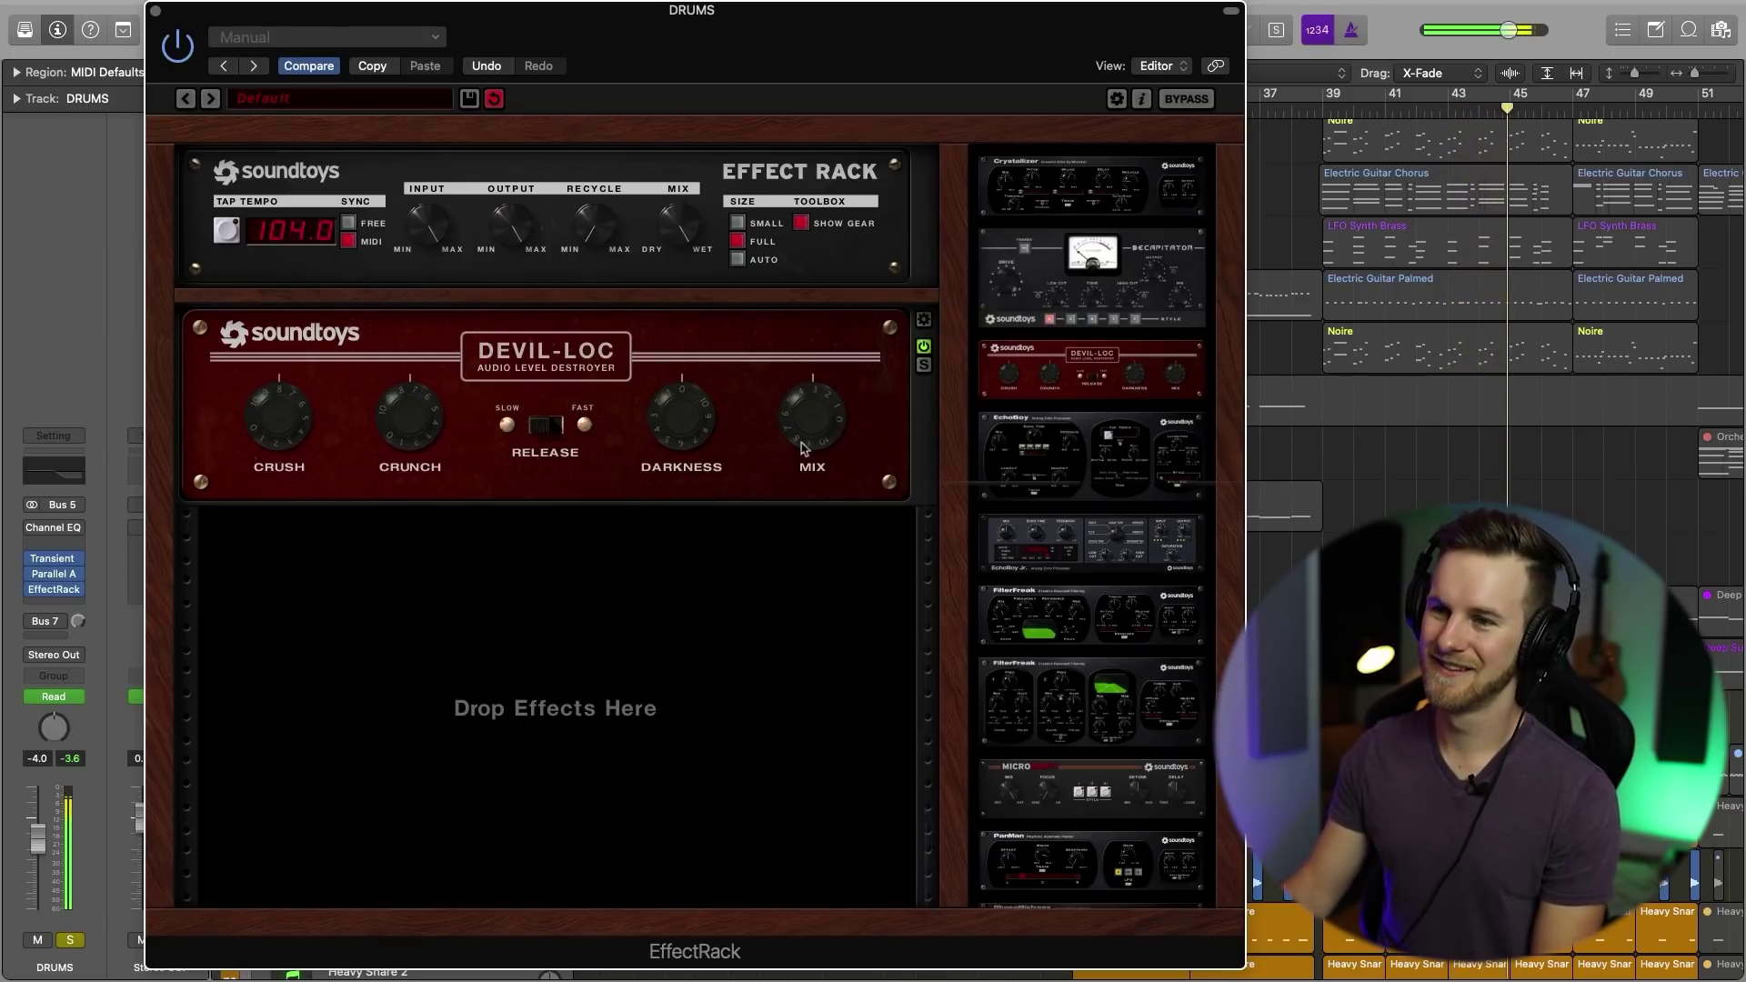
# Step: Remove Devil-Loc from the drums rack, then audition and remove EchoBoy Jr
pyautogui.moveTo(658, 354); pyautogui.dragTo(1149, 345)
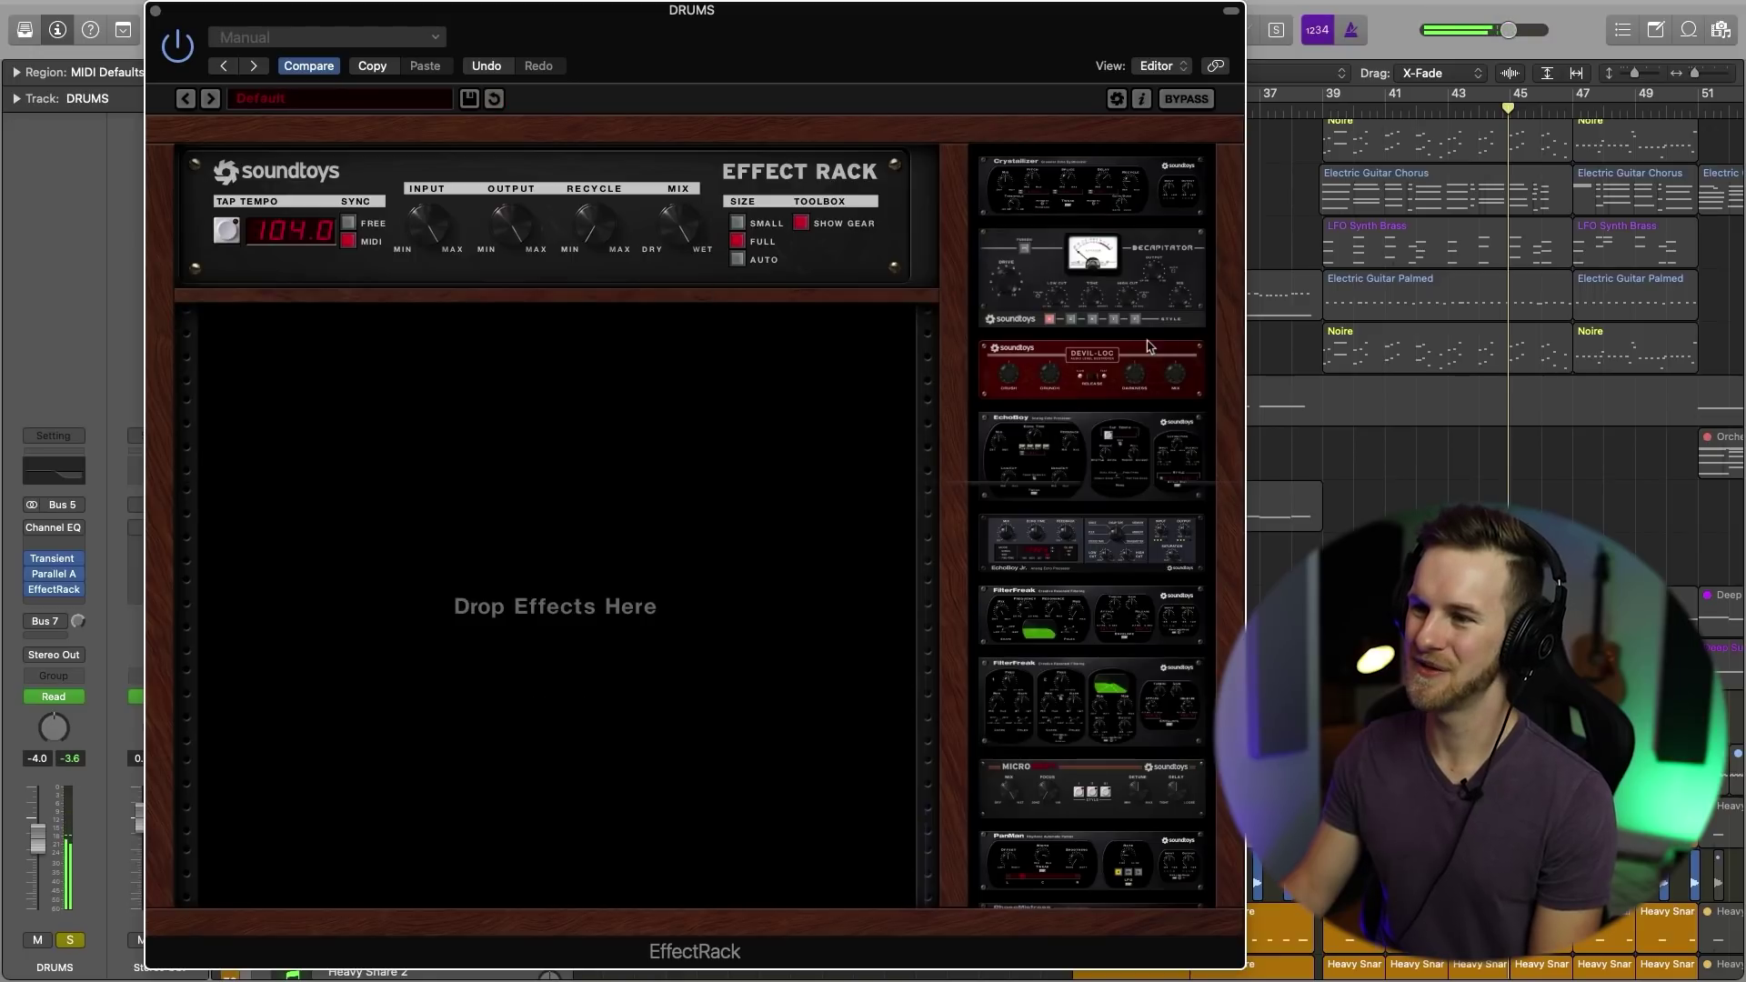
pyautogui.scroll(-1, 1077, 449)
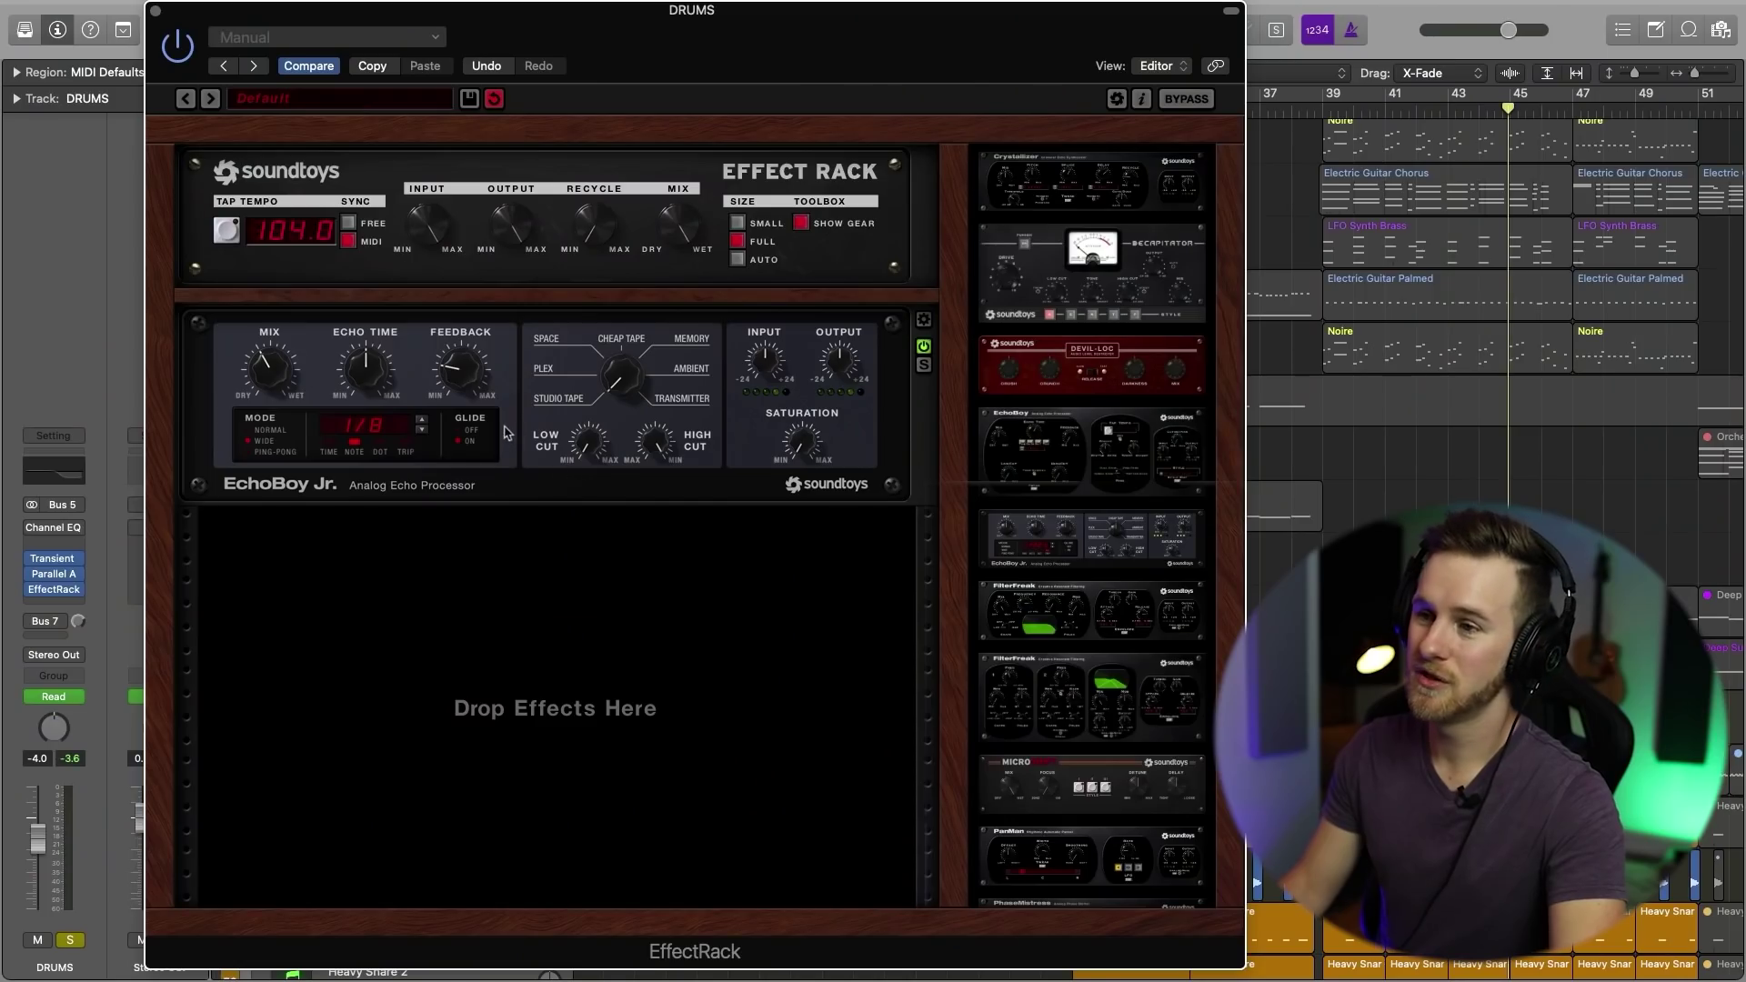
pyautogui.moveTo(506, 433); pyautogui.dragTo(1101, 639)
pyautogui.scroll(-1, 1071, 600)
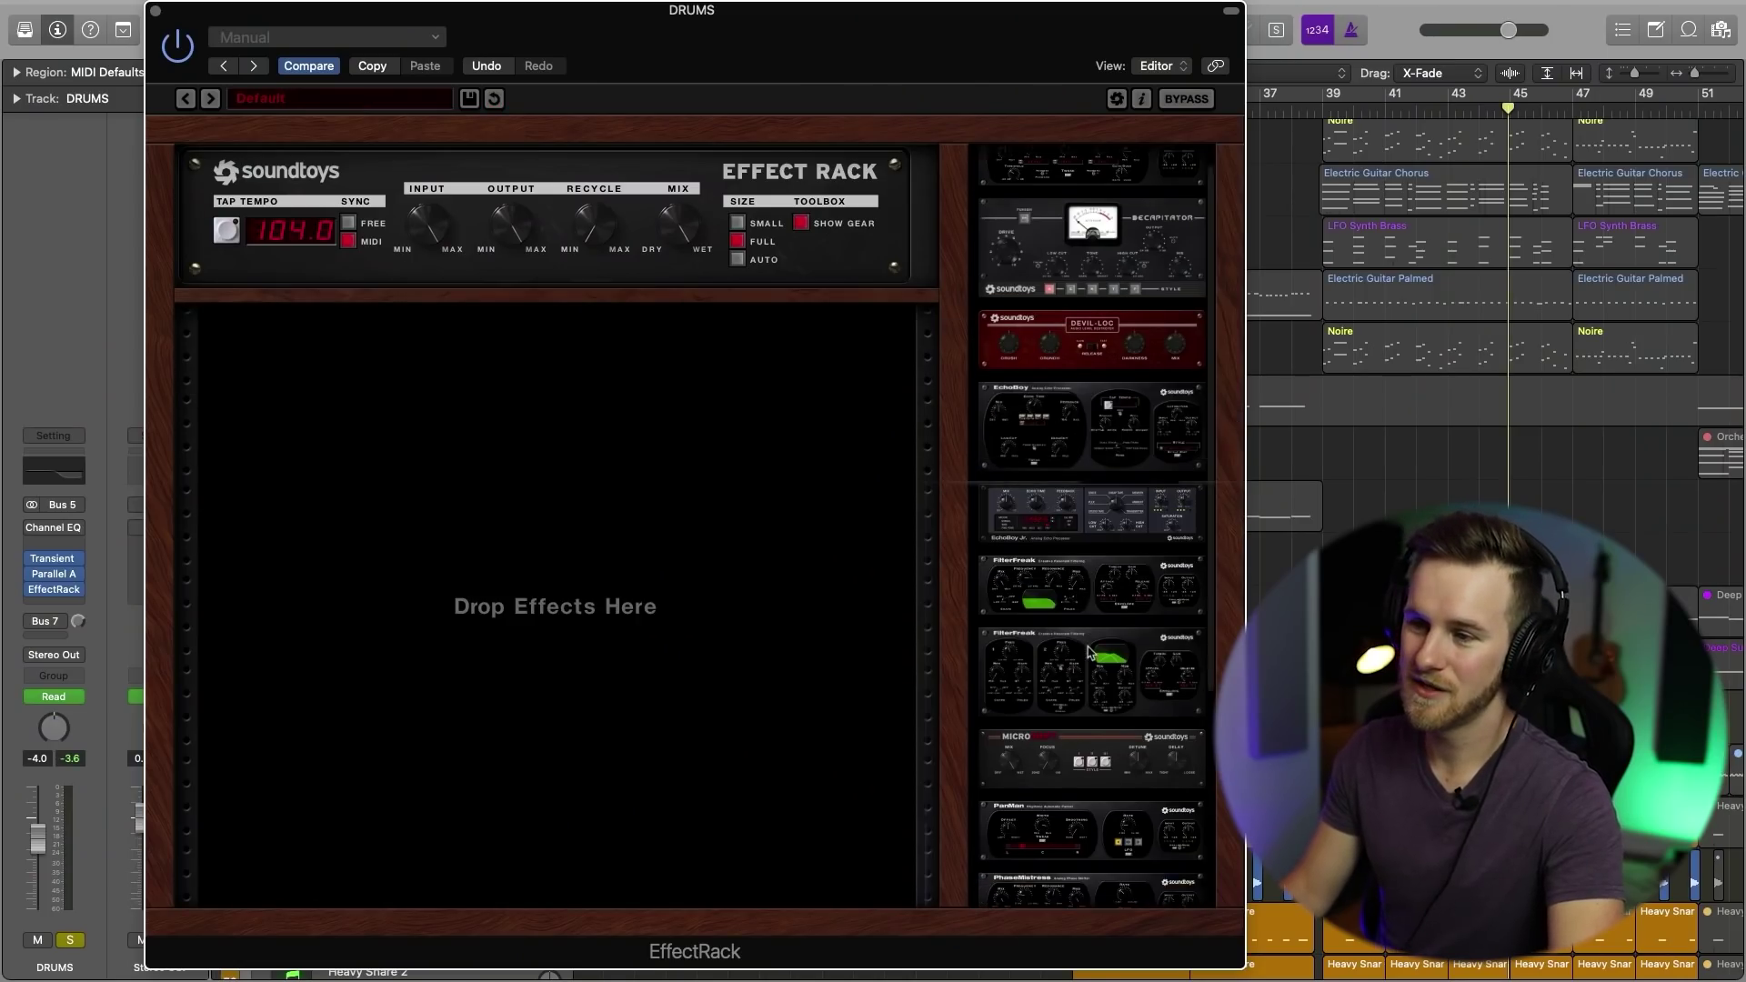
pyautogui.scroll(-2, 1066, 569)
# Step: Audition two FilterFreaks and PhaseMistress in the drums rack, removing each one afterwards
pyautogui.moveTo(1067, 568); pyautogui.dragTo(557, 485)
pyautogui.moveTo(576, 707); pyautogui.dragTo(578, 705)
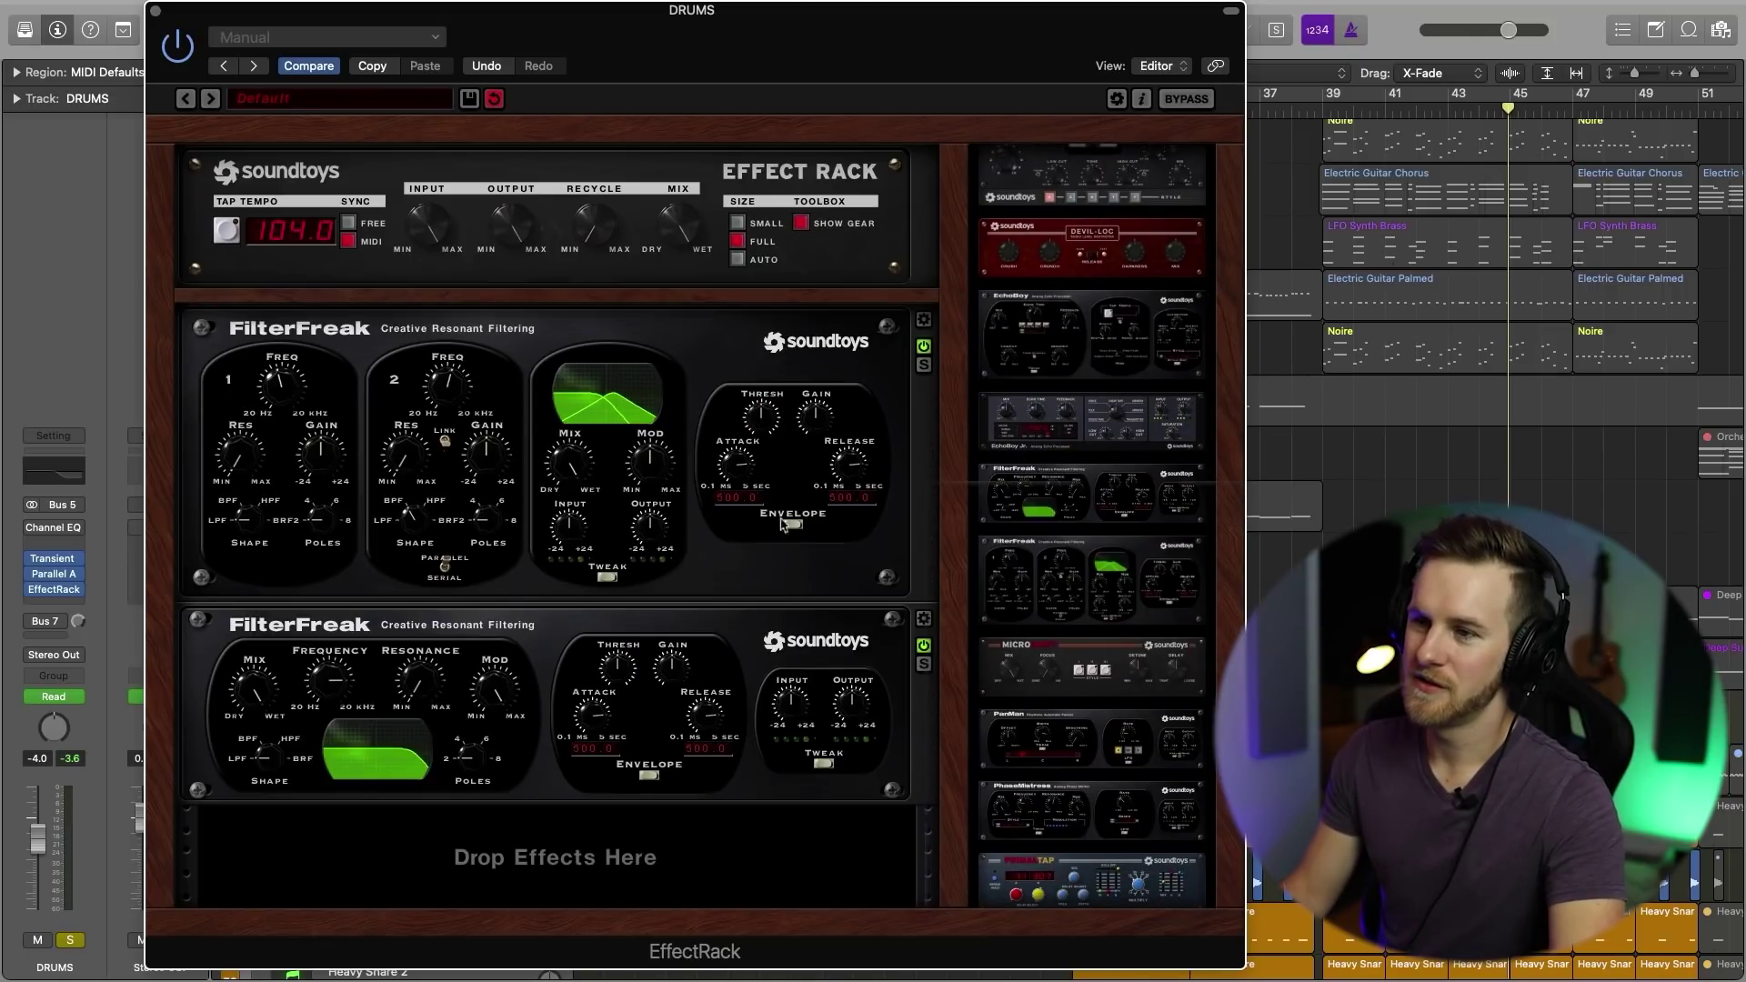
pyautogui.moveTo(808, 514); pyautogui.dragTo(1136, 565)
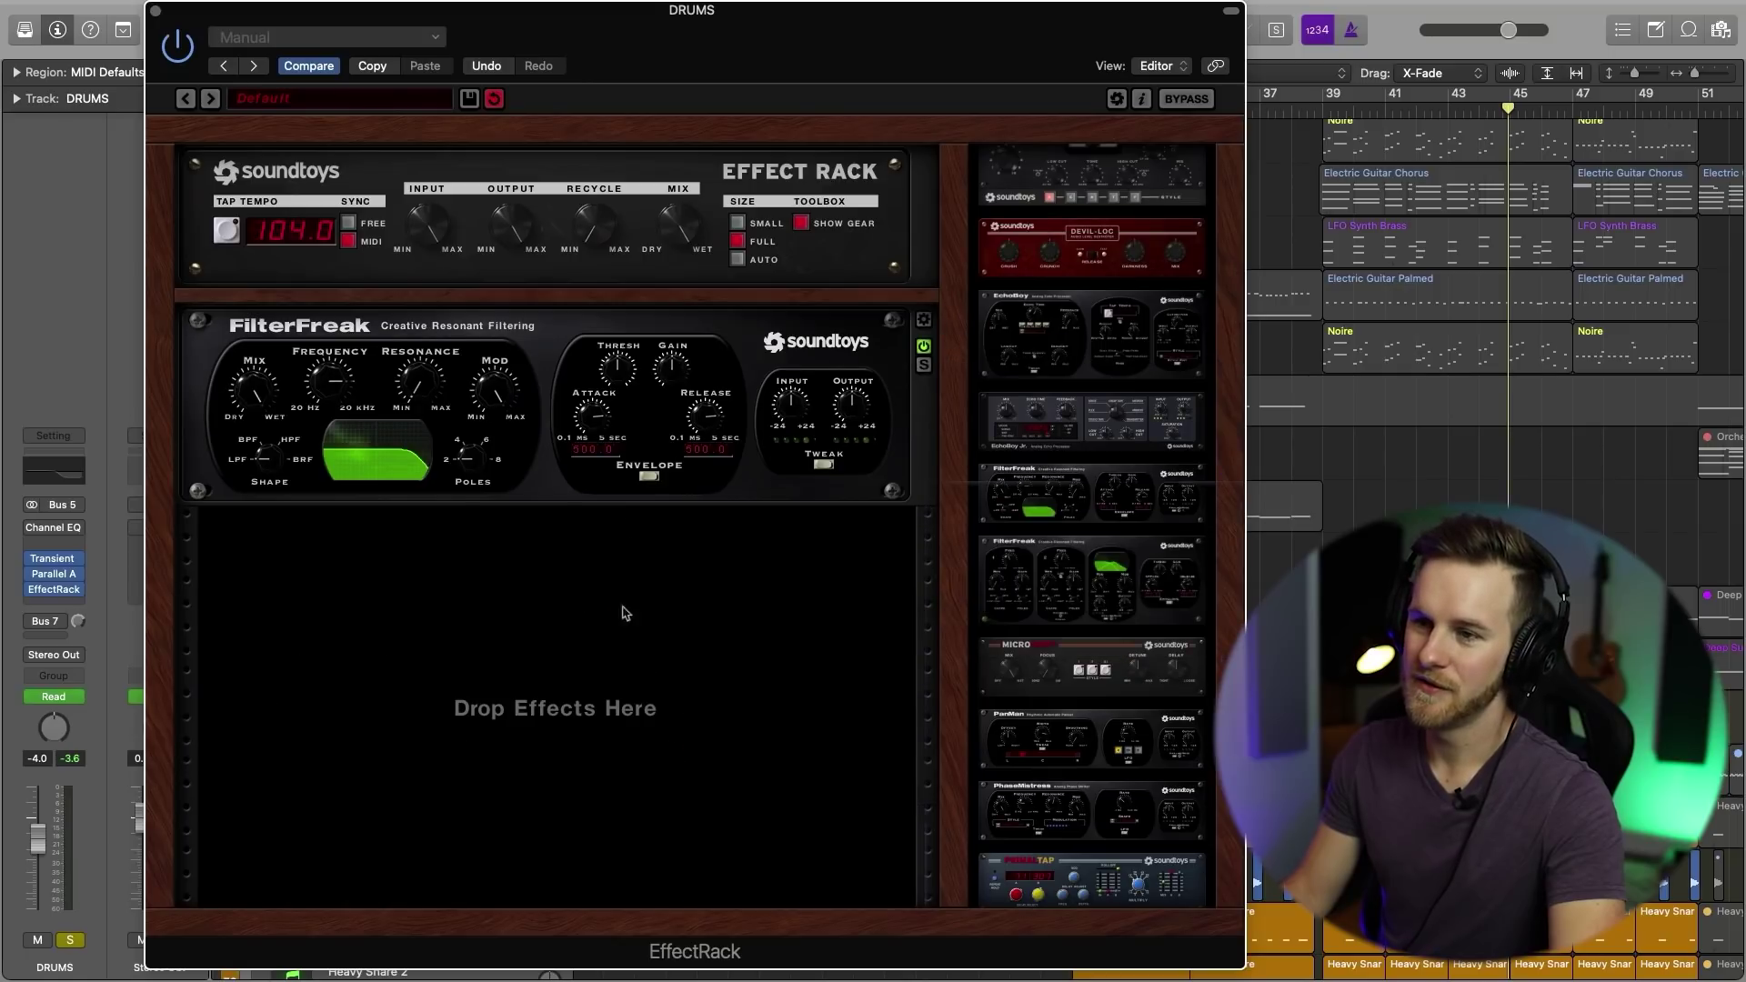
pyautogui.moveTo(823, 454); pyautogui.dragTo(1110, 605)
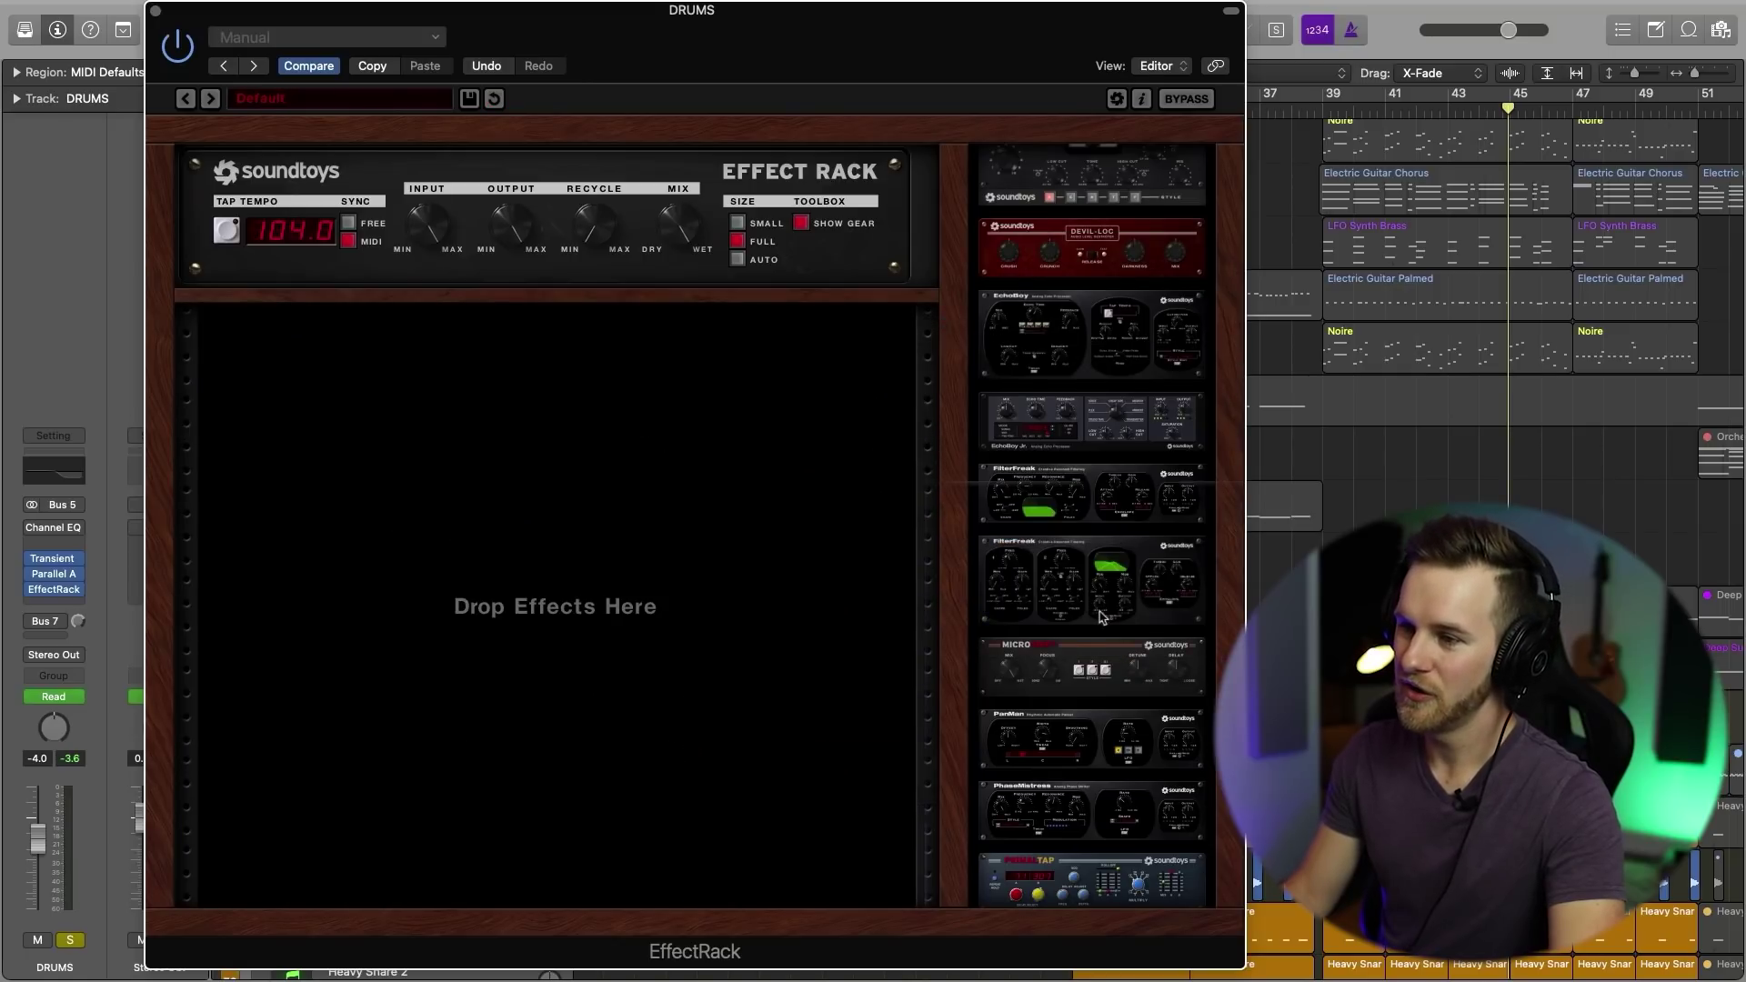
pyautogui.scroll(-2, 1109, 618)
pyautogui.scroll(-1, 1100, 600)
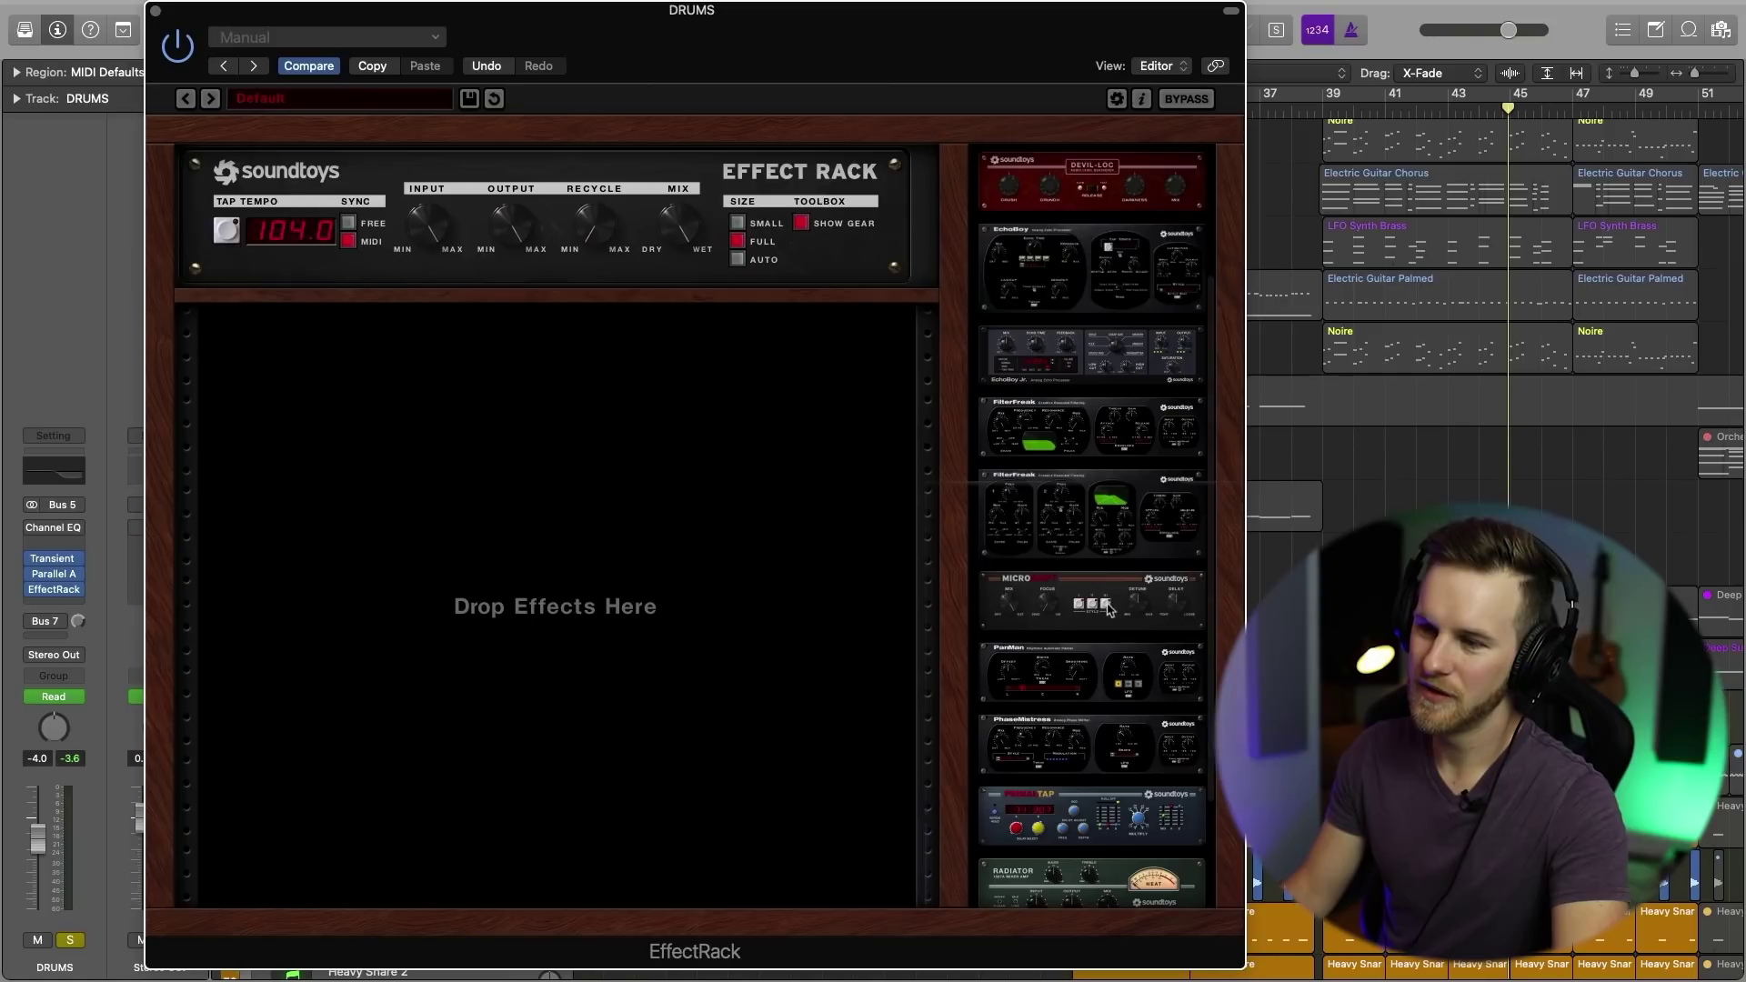
pyautogui.scroll(-2, 1100, 637)
pyautogui.scroll(-2, 1091, 666)
pyautogui.moveTo(1092, 696)
pyautogui.mouseDown()
pyautogui.moveTo(548, 470)
pyautogui.moveTo(1134, 707)
pyautogui.moveTo(1093, 725)
pyautogui.mouseUp()
pyautogui.scroll(-3, 1094, 724)
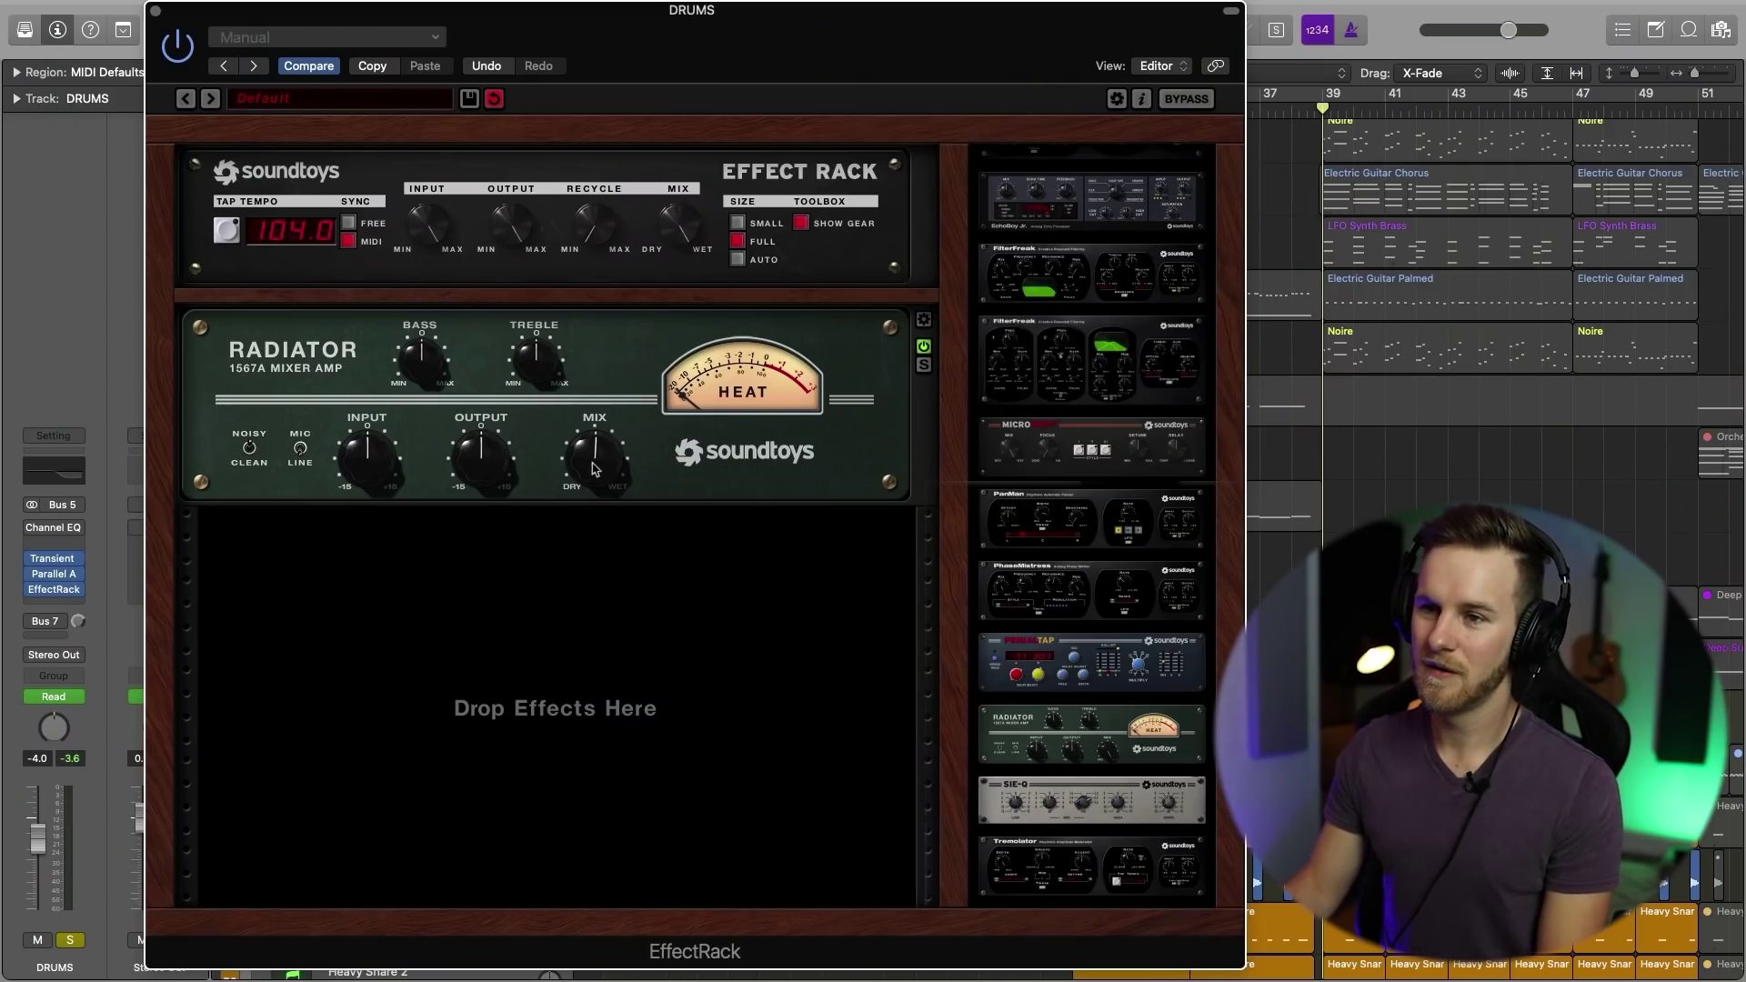
# Step: Play the song to hear Radiator on the drums
pyautogui.press('space')
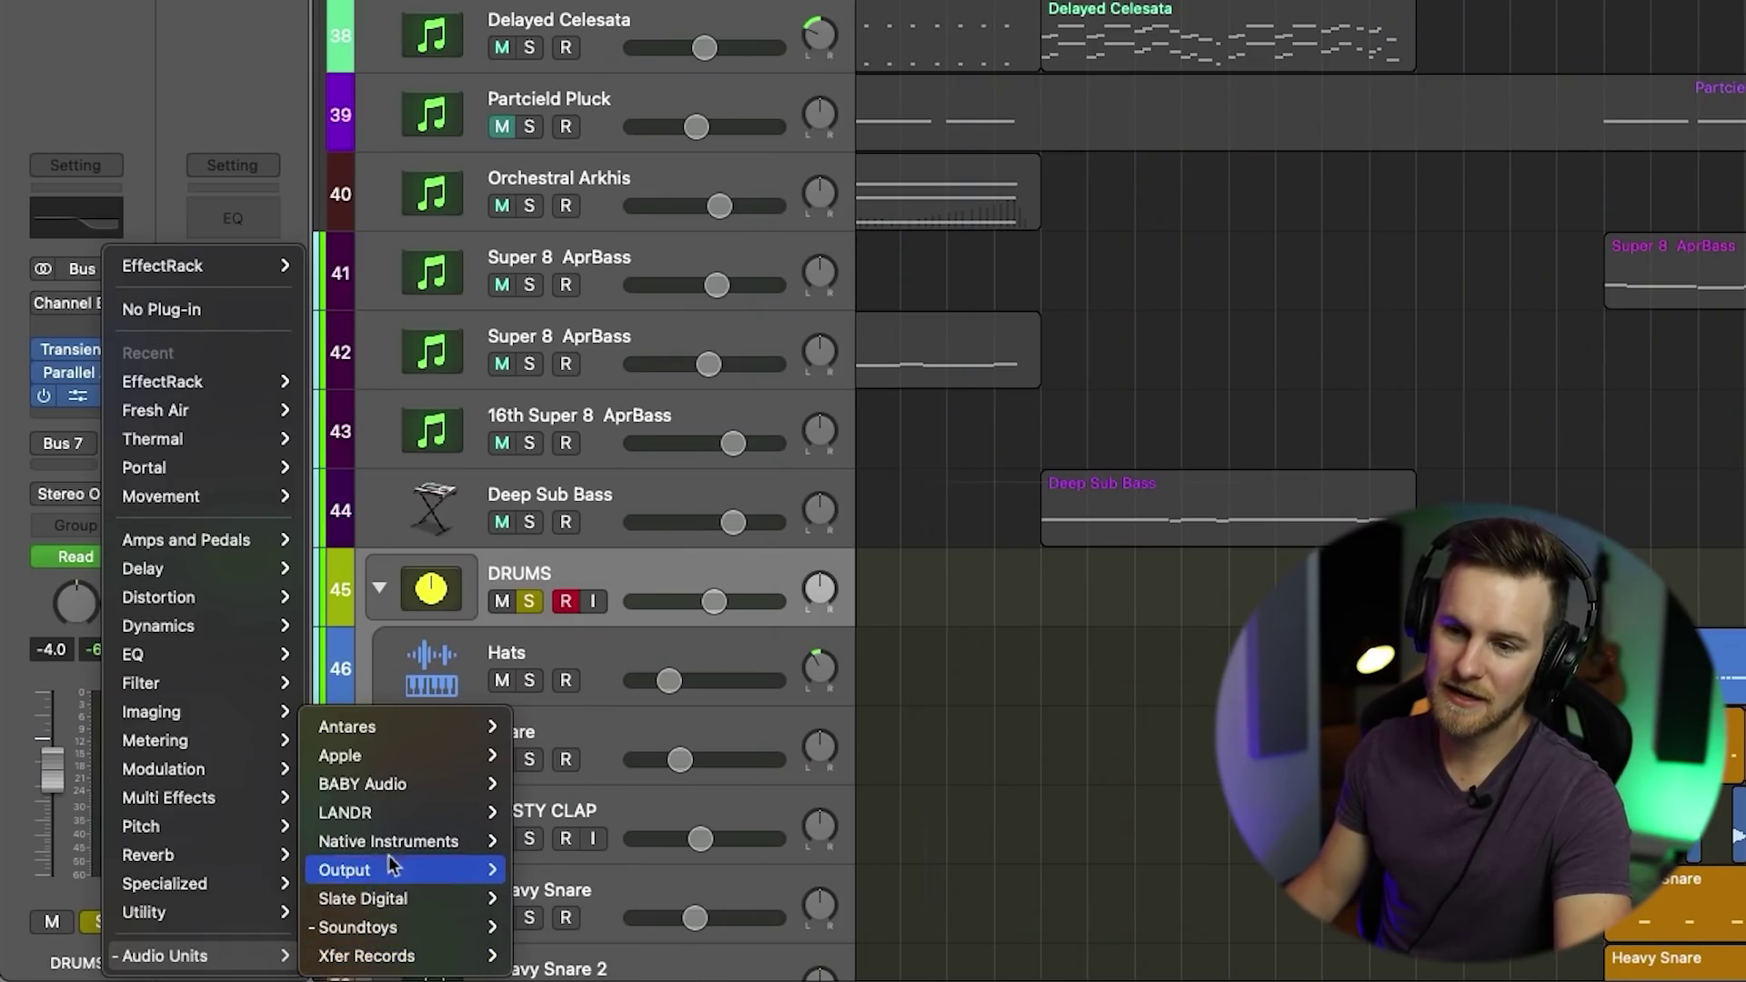
# Step: Insert Xfer Records LFOTool on the DRUMS channel and close its window
pyautogui.moveTo(409, 955)
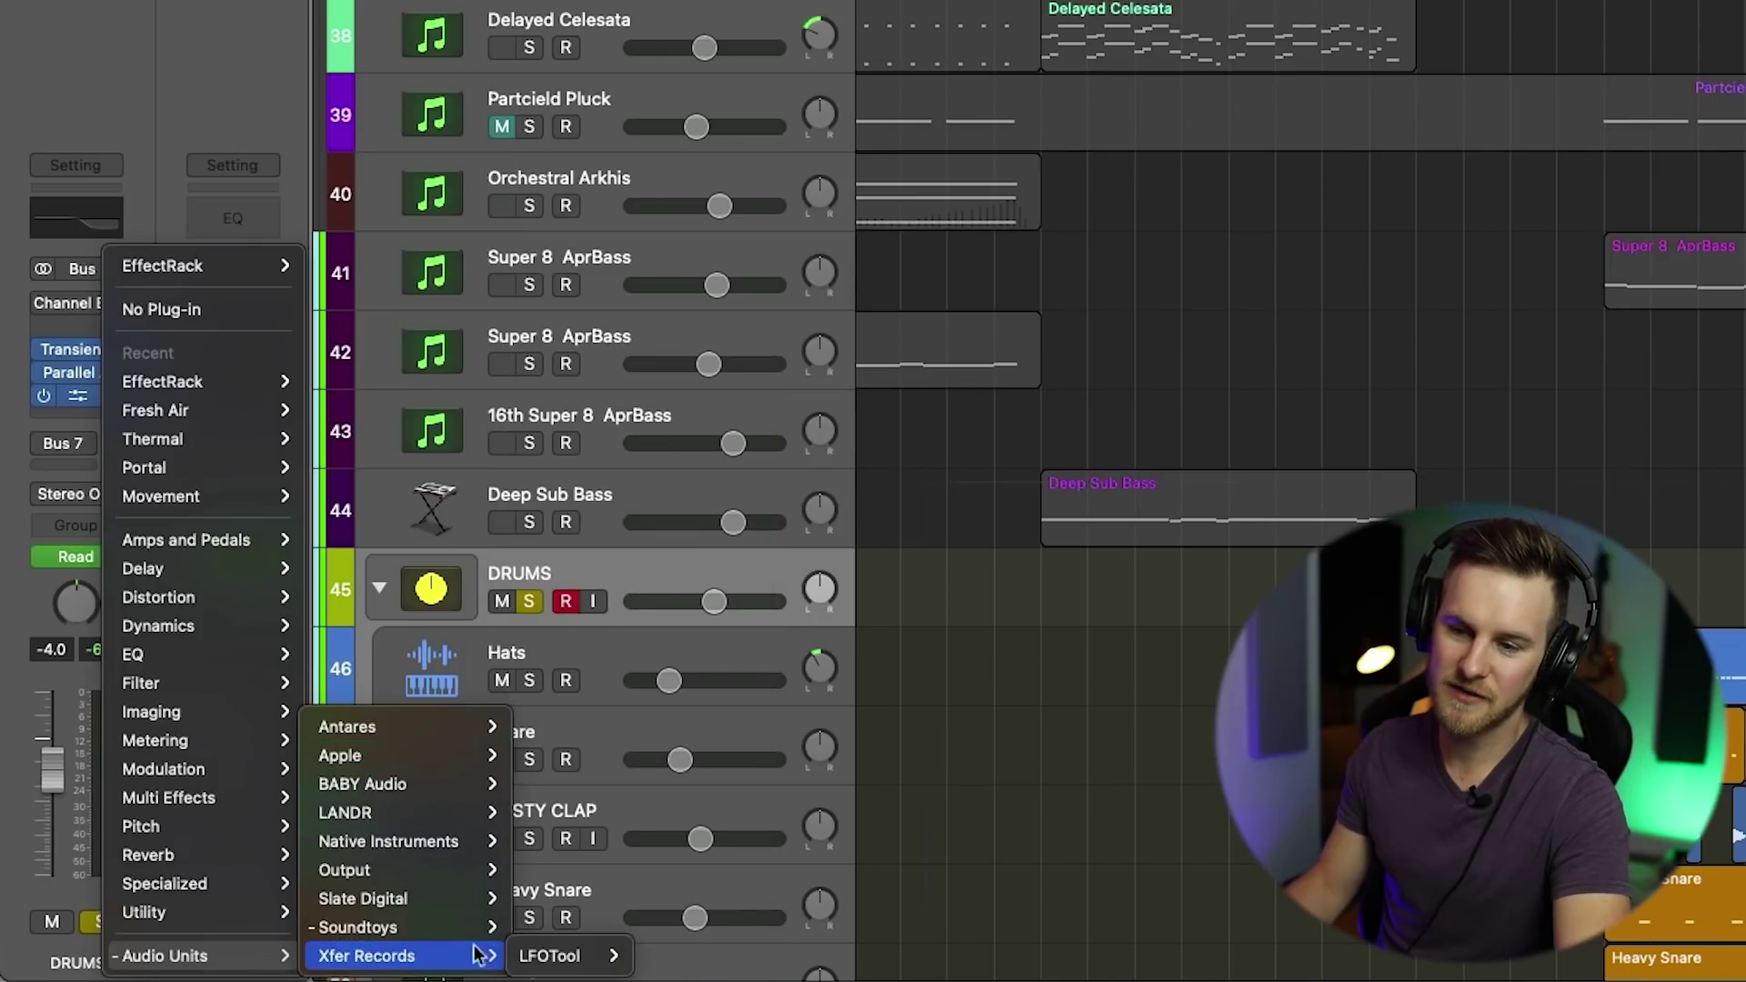
pyautogui.click(680, 936)
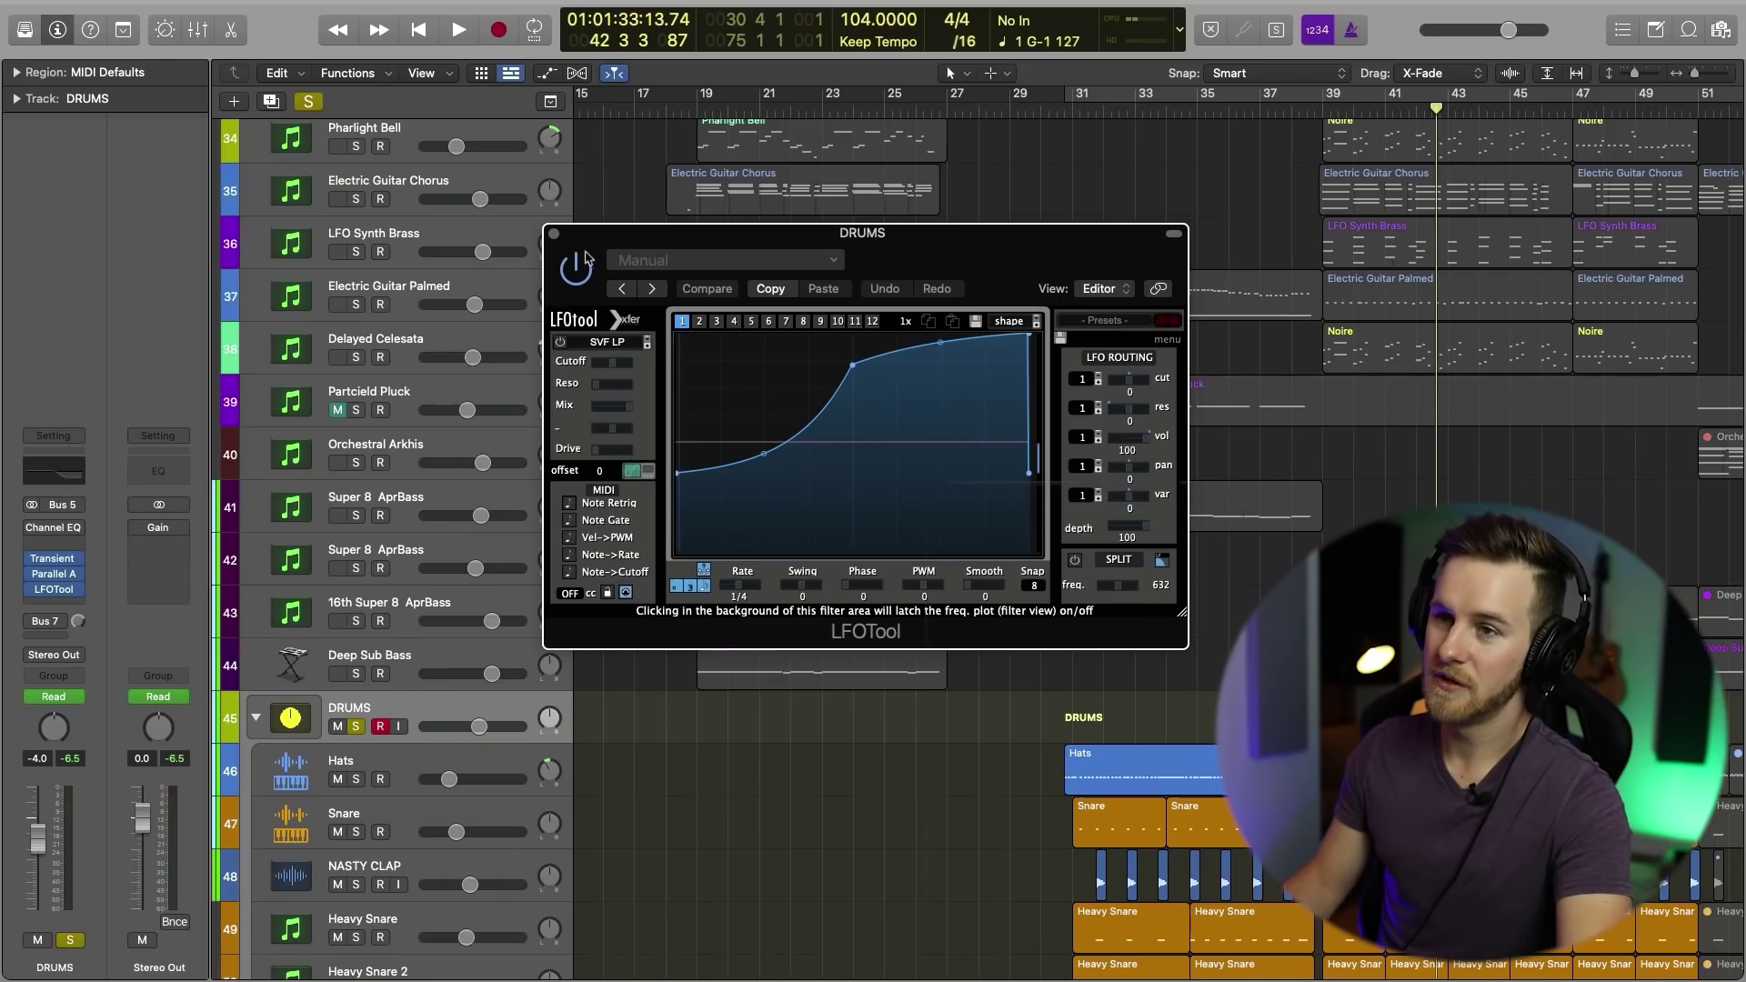
pyautogui.click(553, 234)
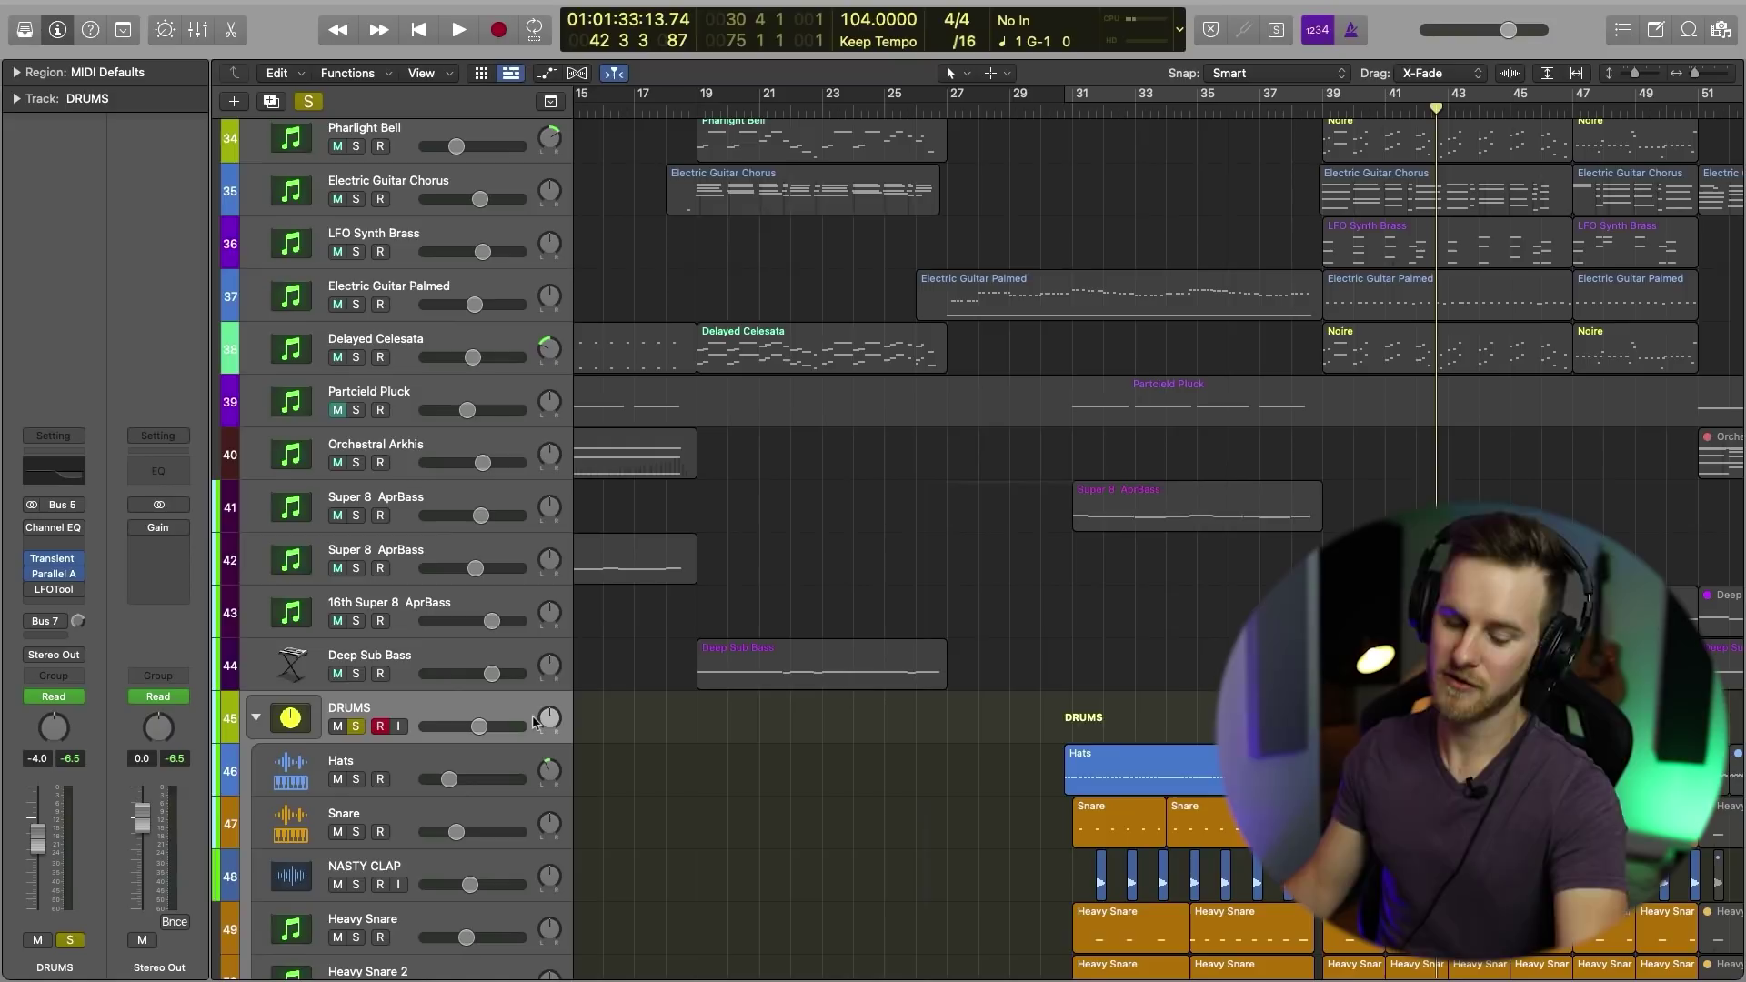
# Step: Select the Orchestral Arkhis channel from the Mixer and move the playhead to bar 51
pyautogui.press('x')
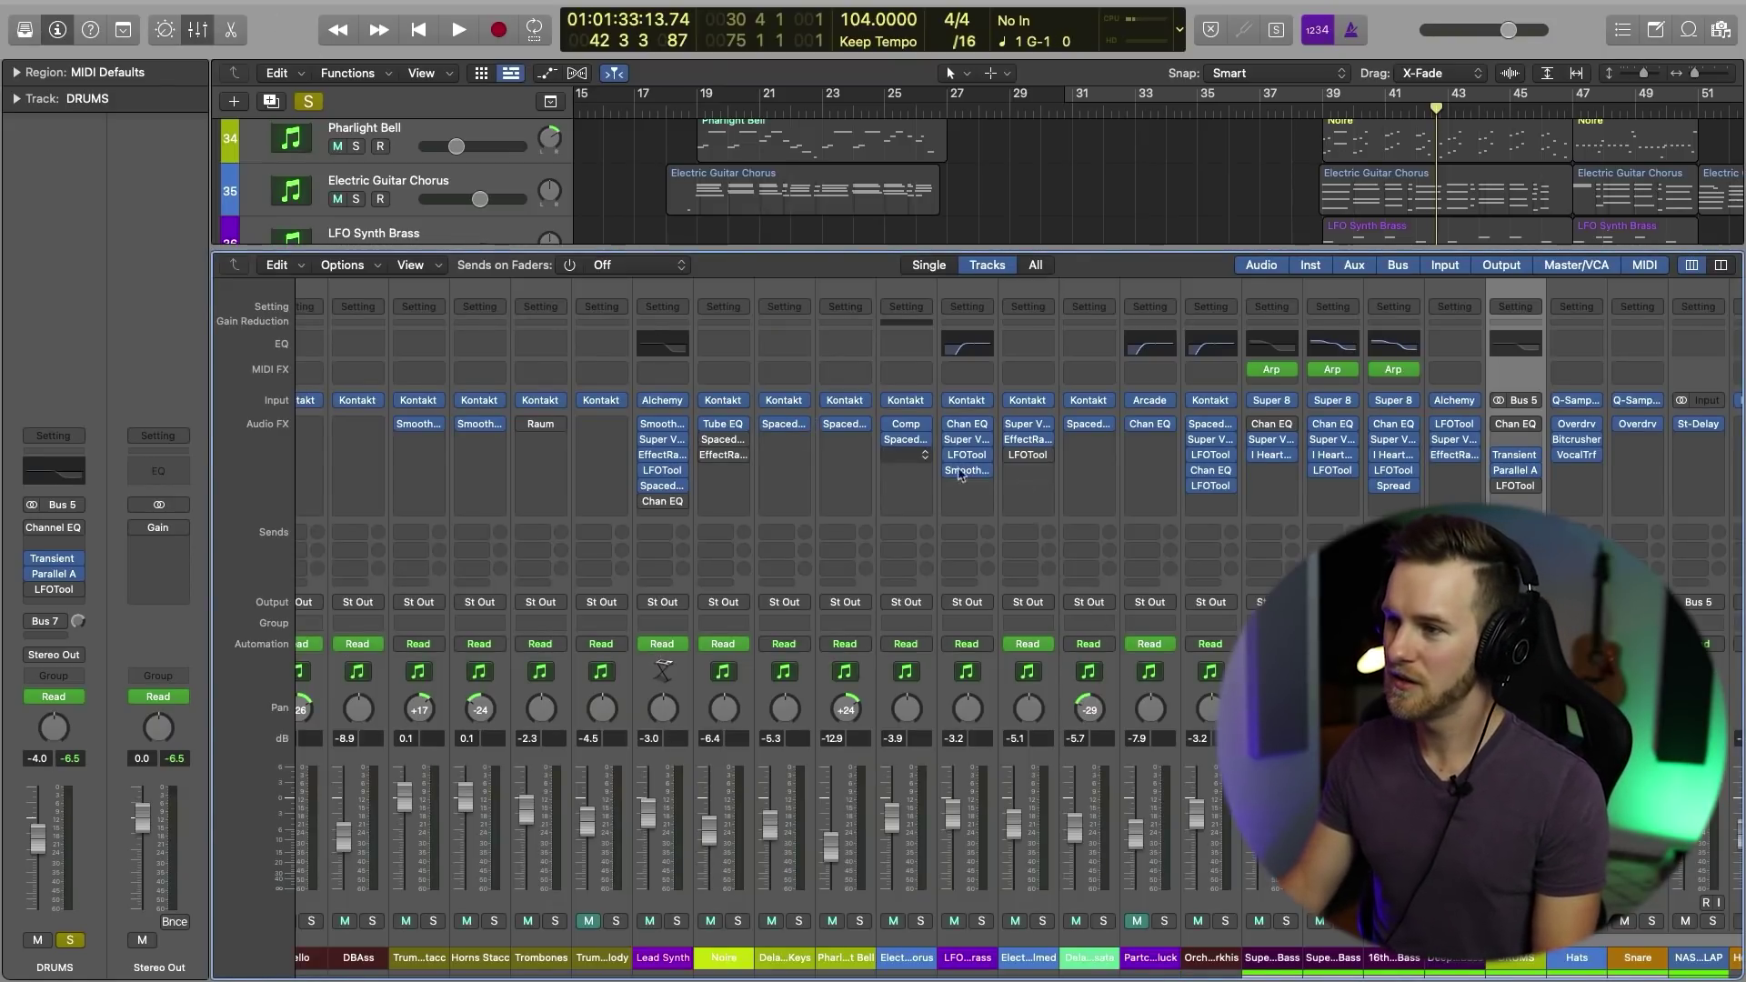
pyautogui.click(1210, 957)
pyautogui.click(198, 31)
pyautogui.hscroll(10, 1200, 486)
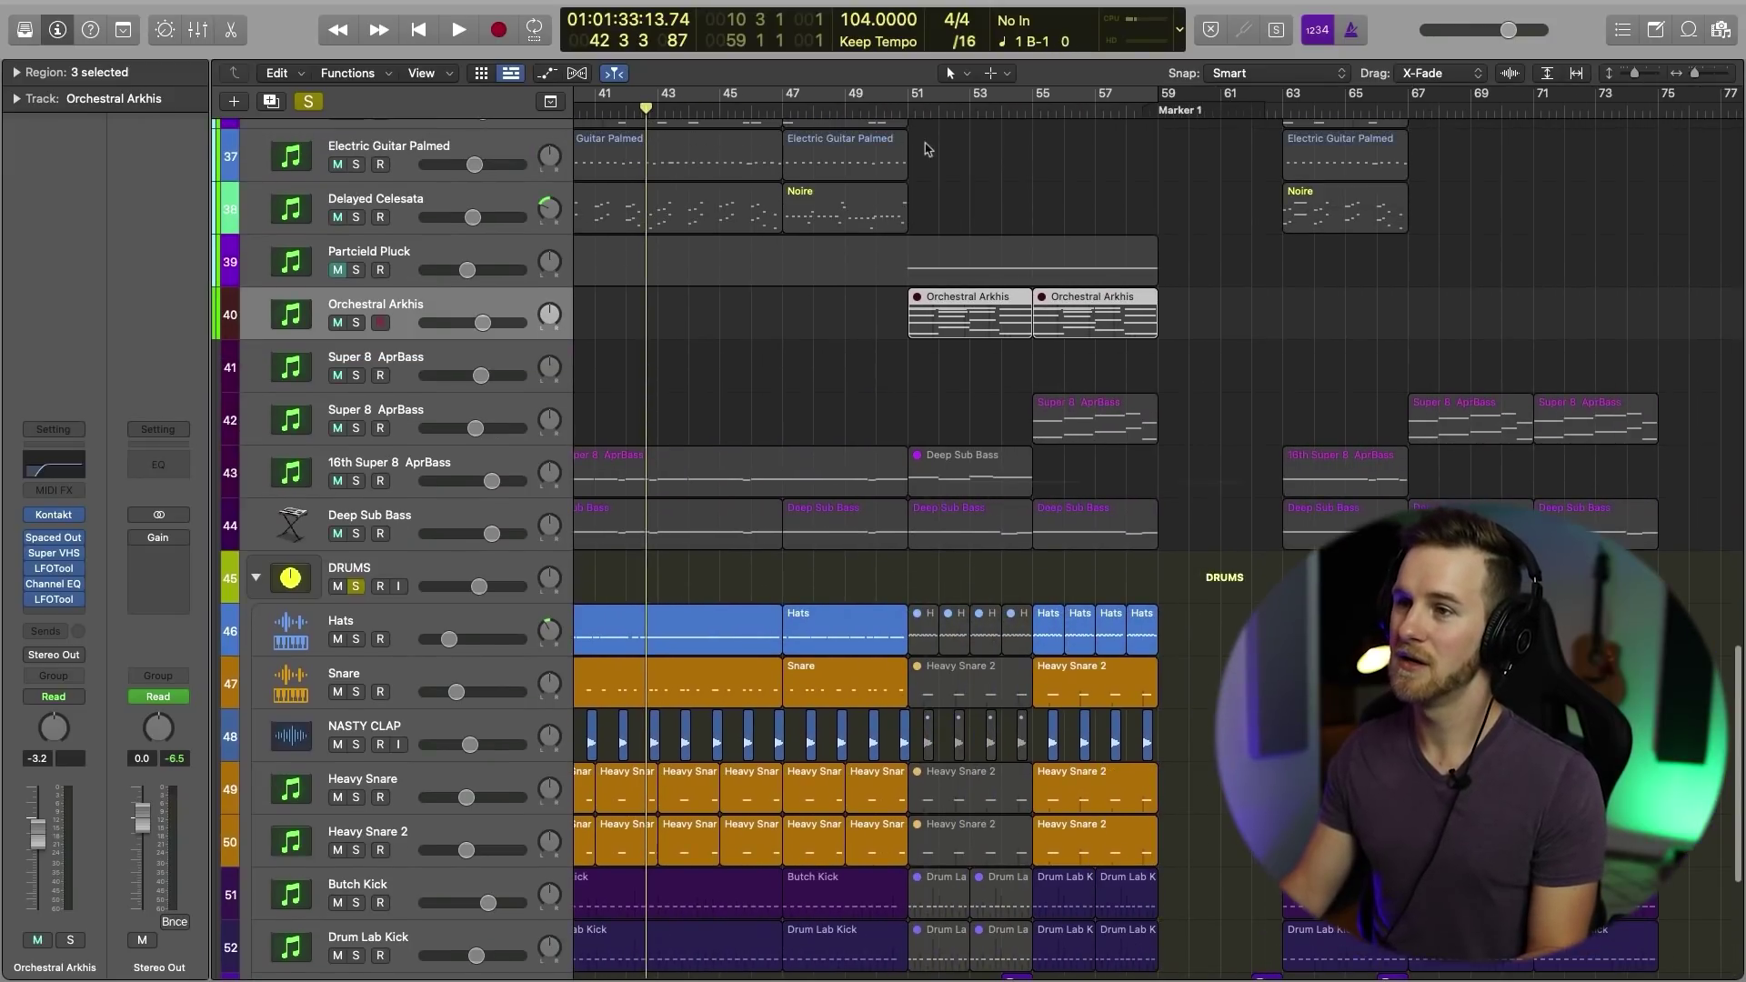
pyautogui.click(926, 149)
# Step: Solo Orchestral Arkhis, play from bar 51, and bring up its LFOTool window
pyautogui.press('s')
pyautogui.press('space')
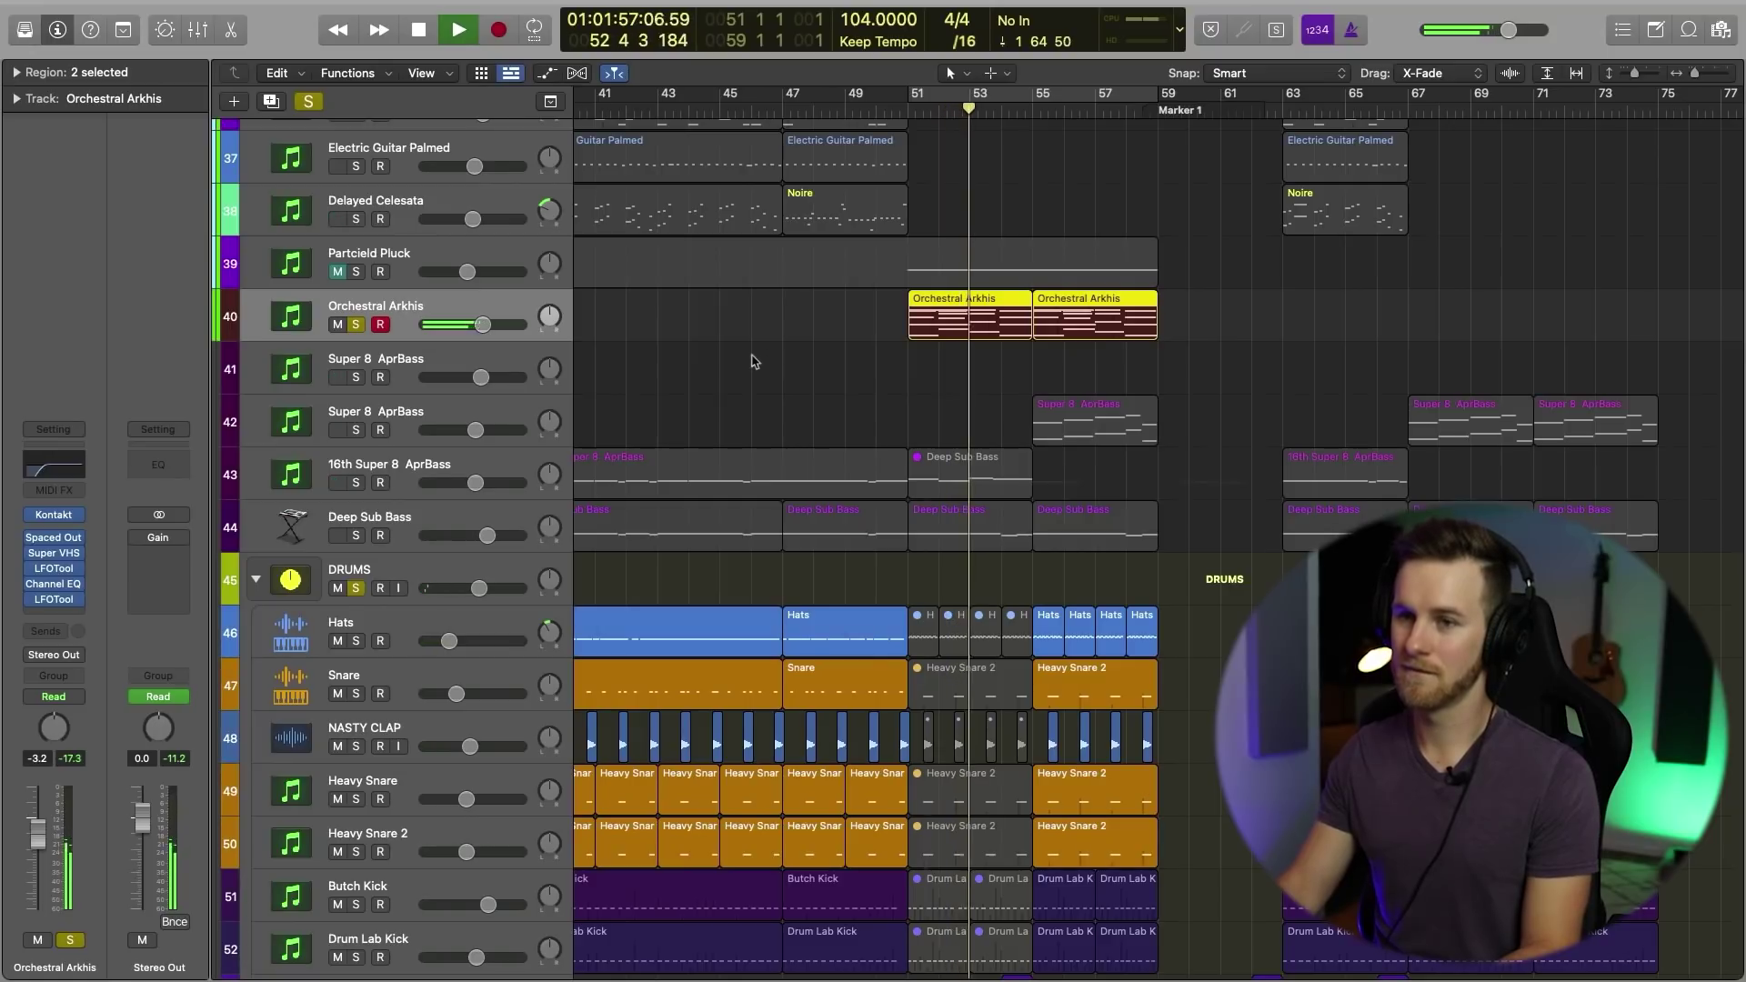
pyautogui.click(54, 568)
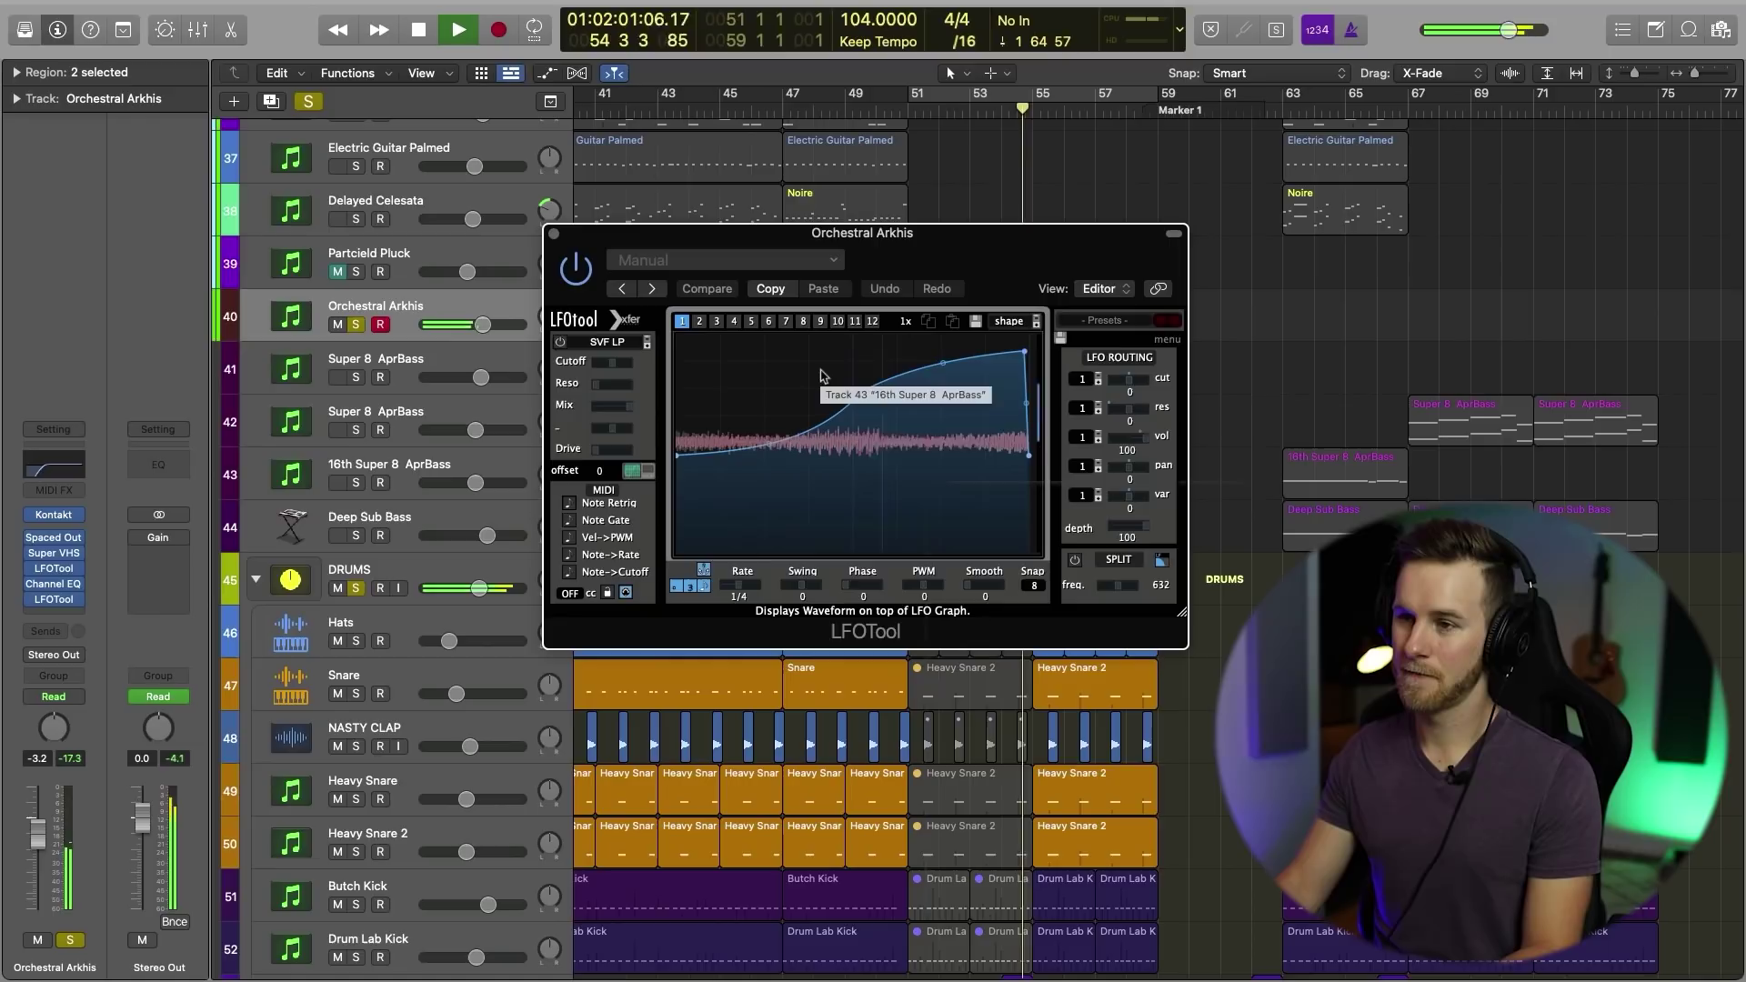
pyautogui.press('space')
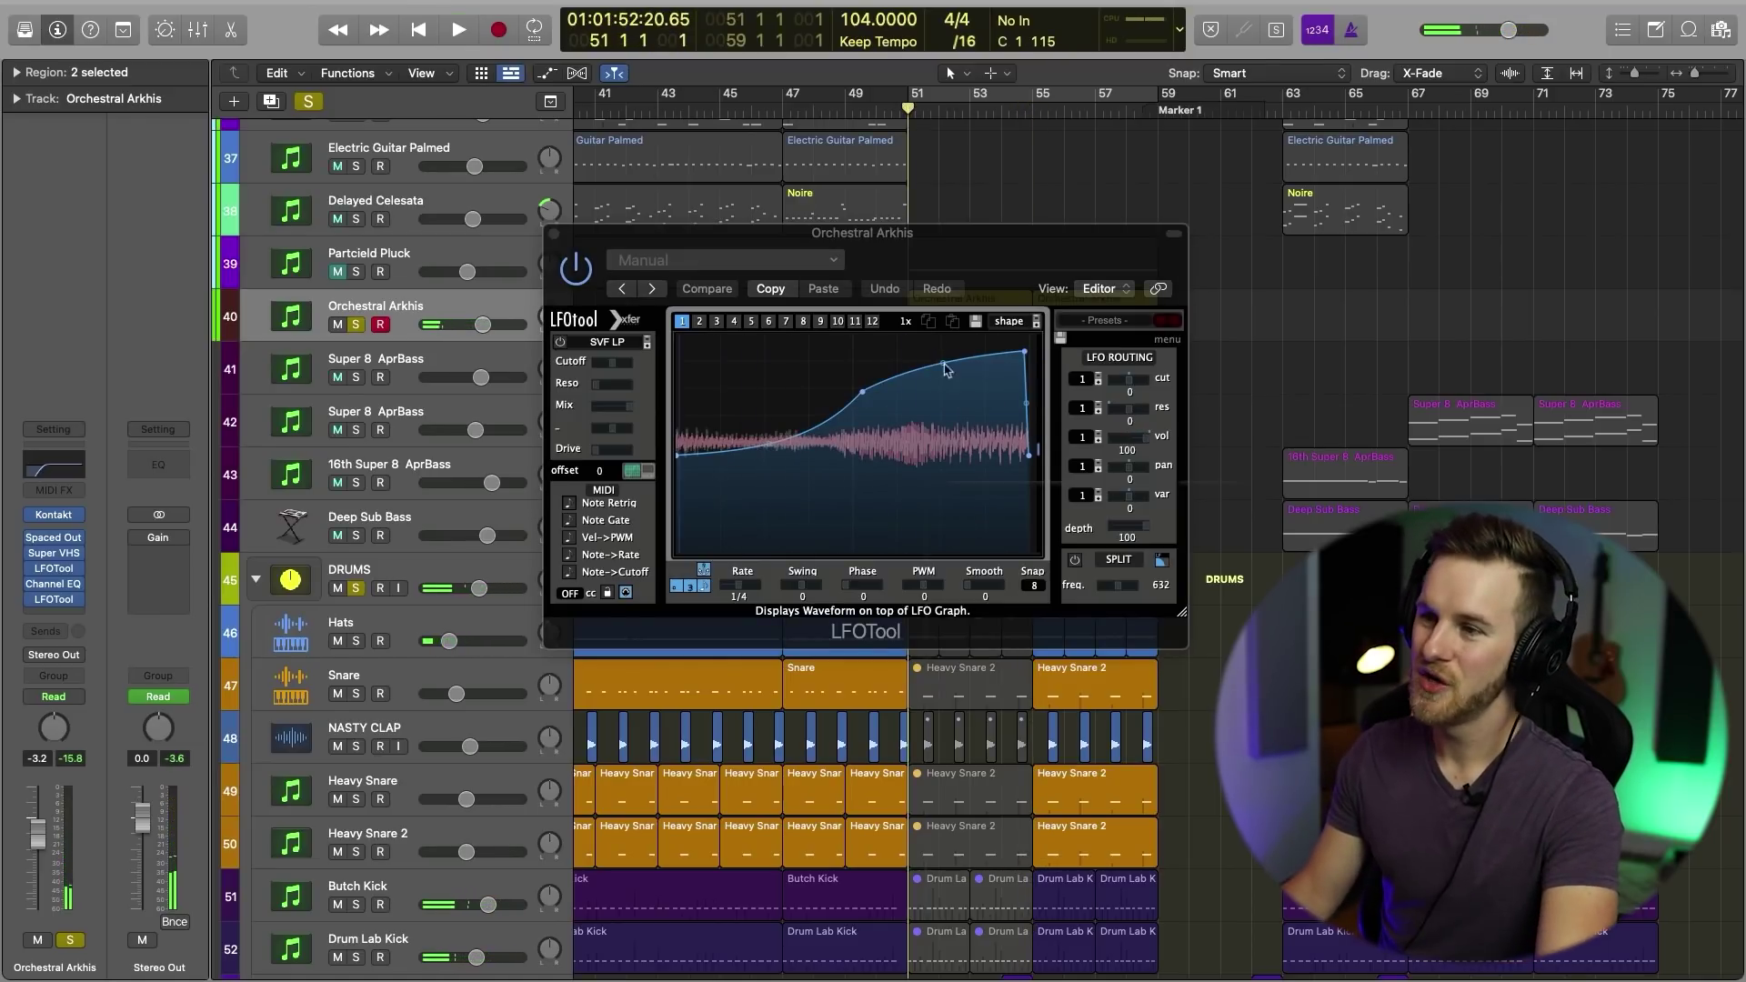
# Step: Drag the LFOTool curve nodes into a pulse shape with a shifted peak
pyautogui.moveTo(944, 366); pyautogui.dragTo(917, 440)
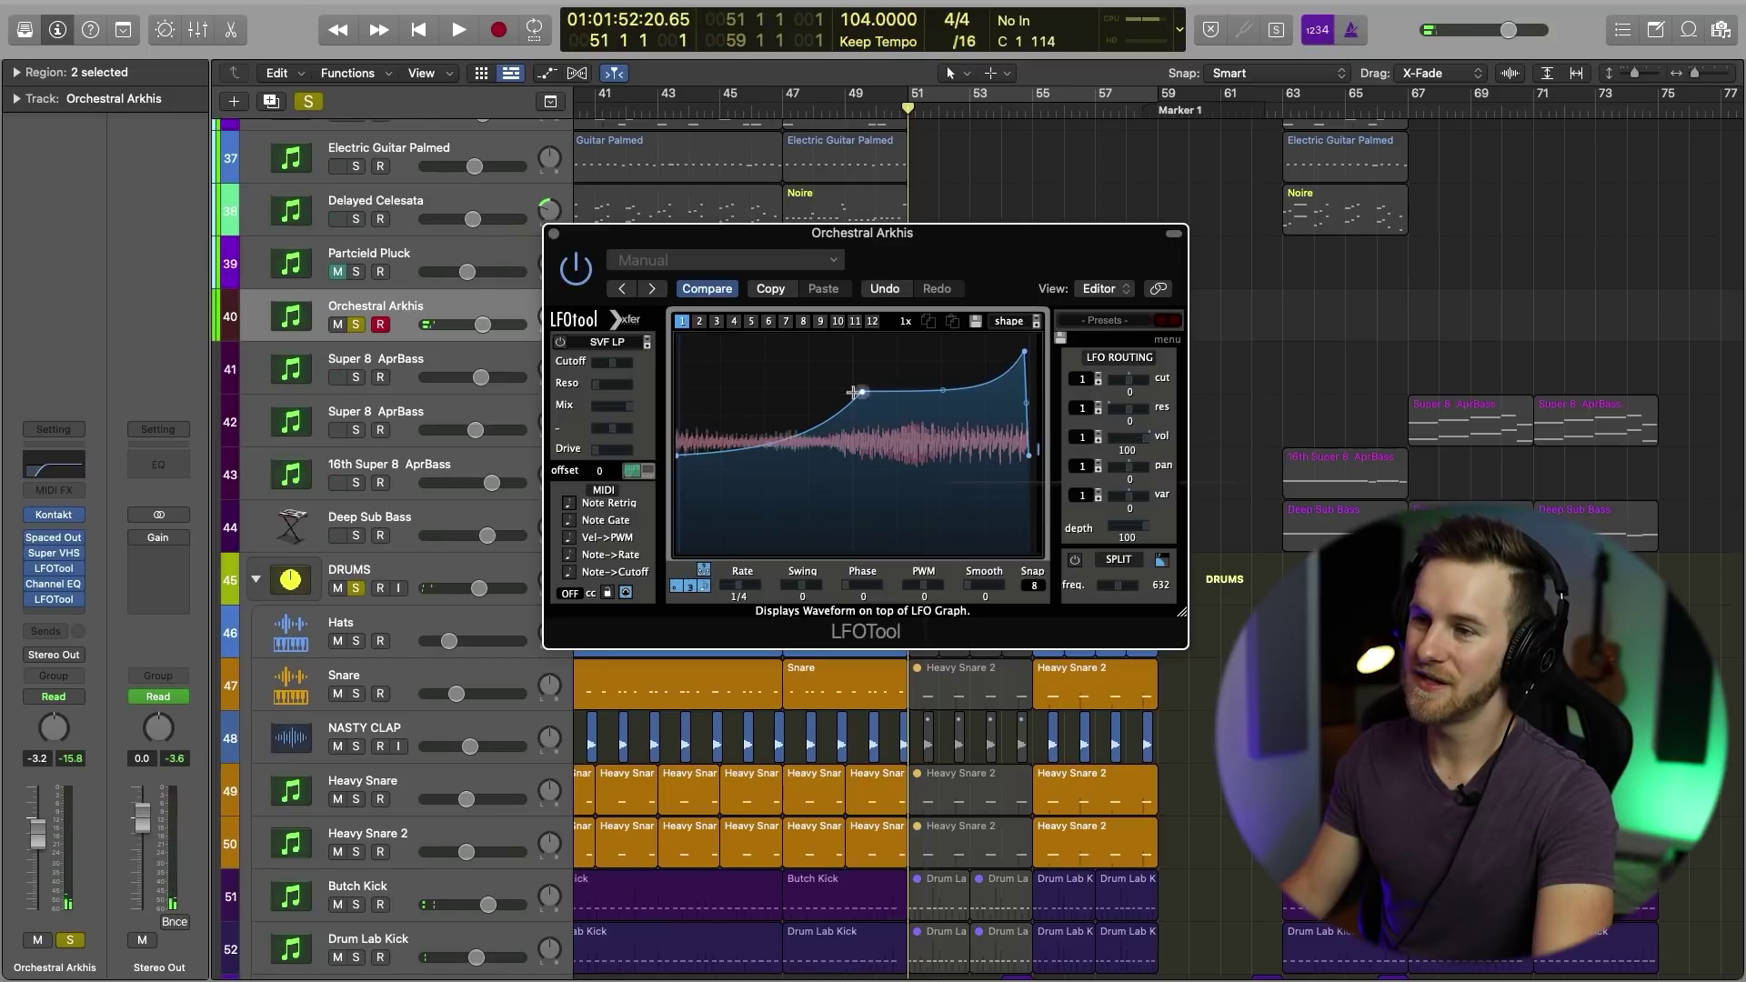
pyautogui.moveTo(853, 393); pyautogui.dragTo(782, 383)
pyautogui.moveTo(1025, 353); pyautogui.dragTo(923, 467)
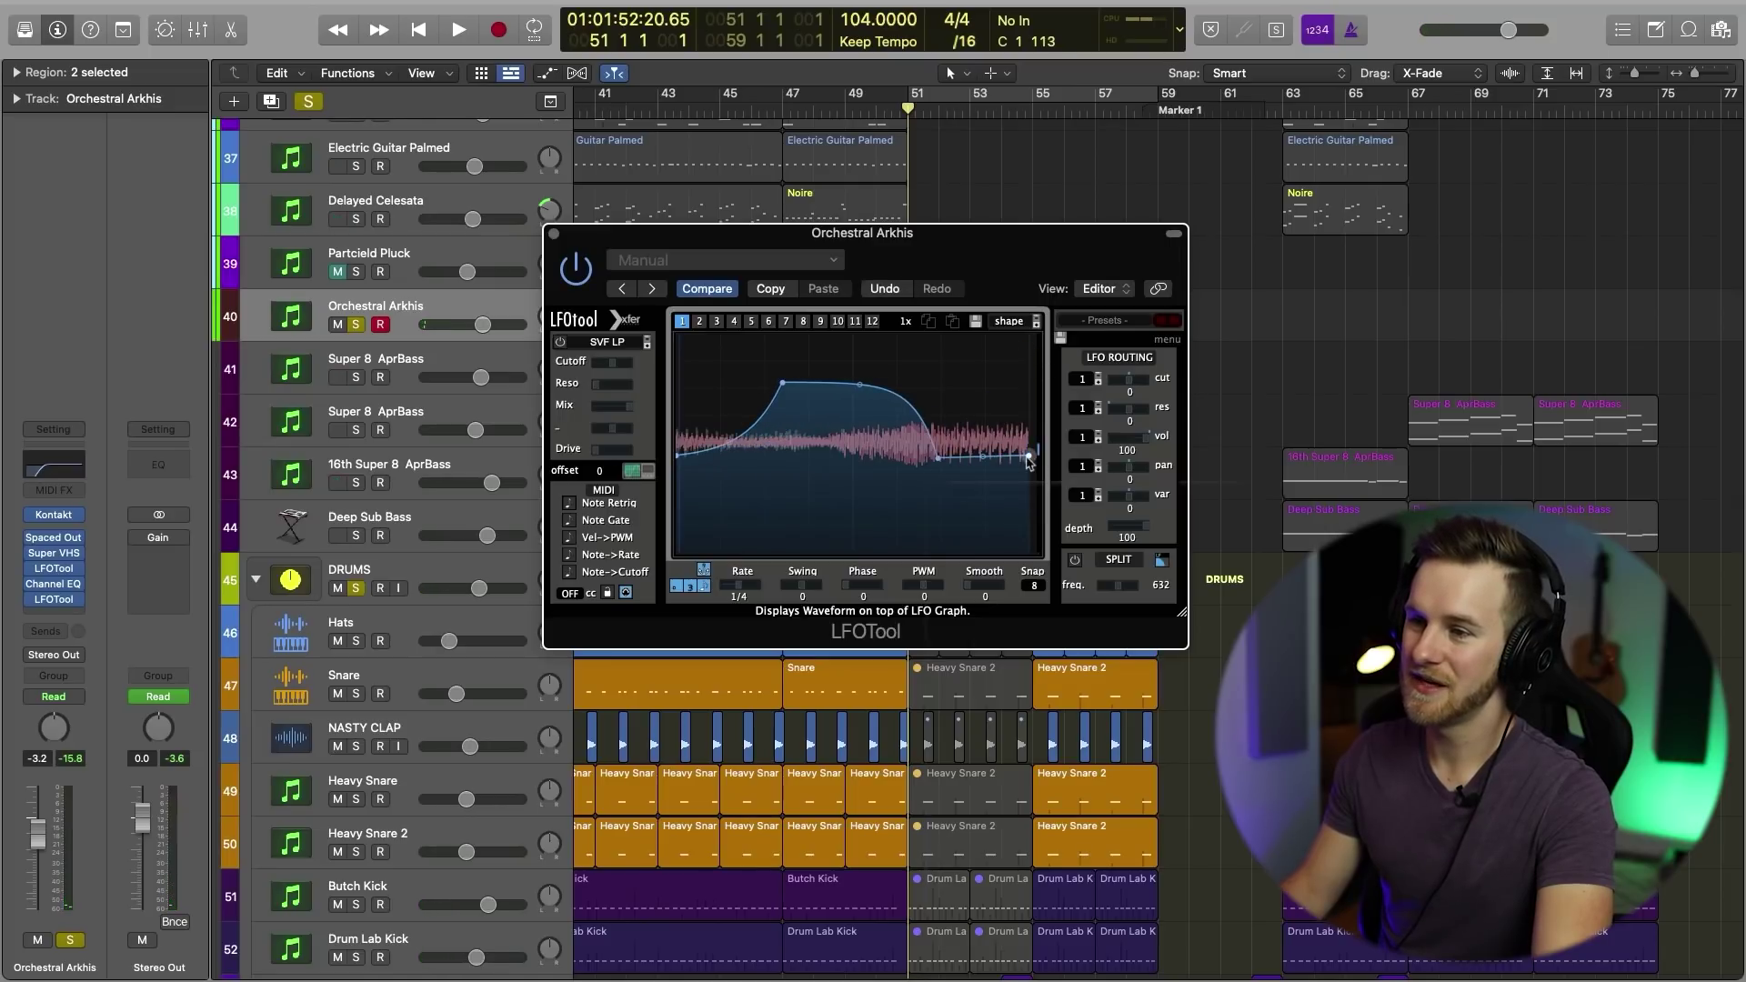
pyautogui.moveTo(1029, 459); pyautogui.dragTo(1029, 374)
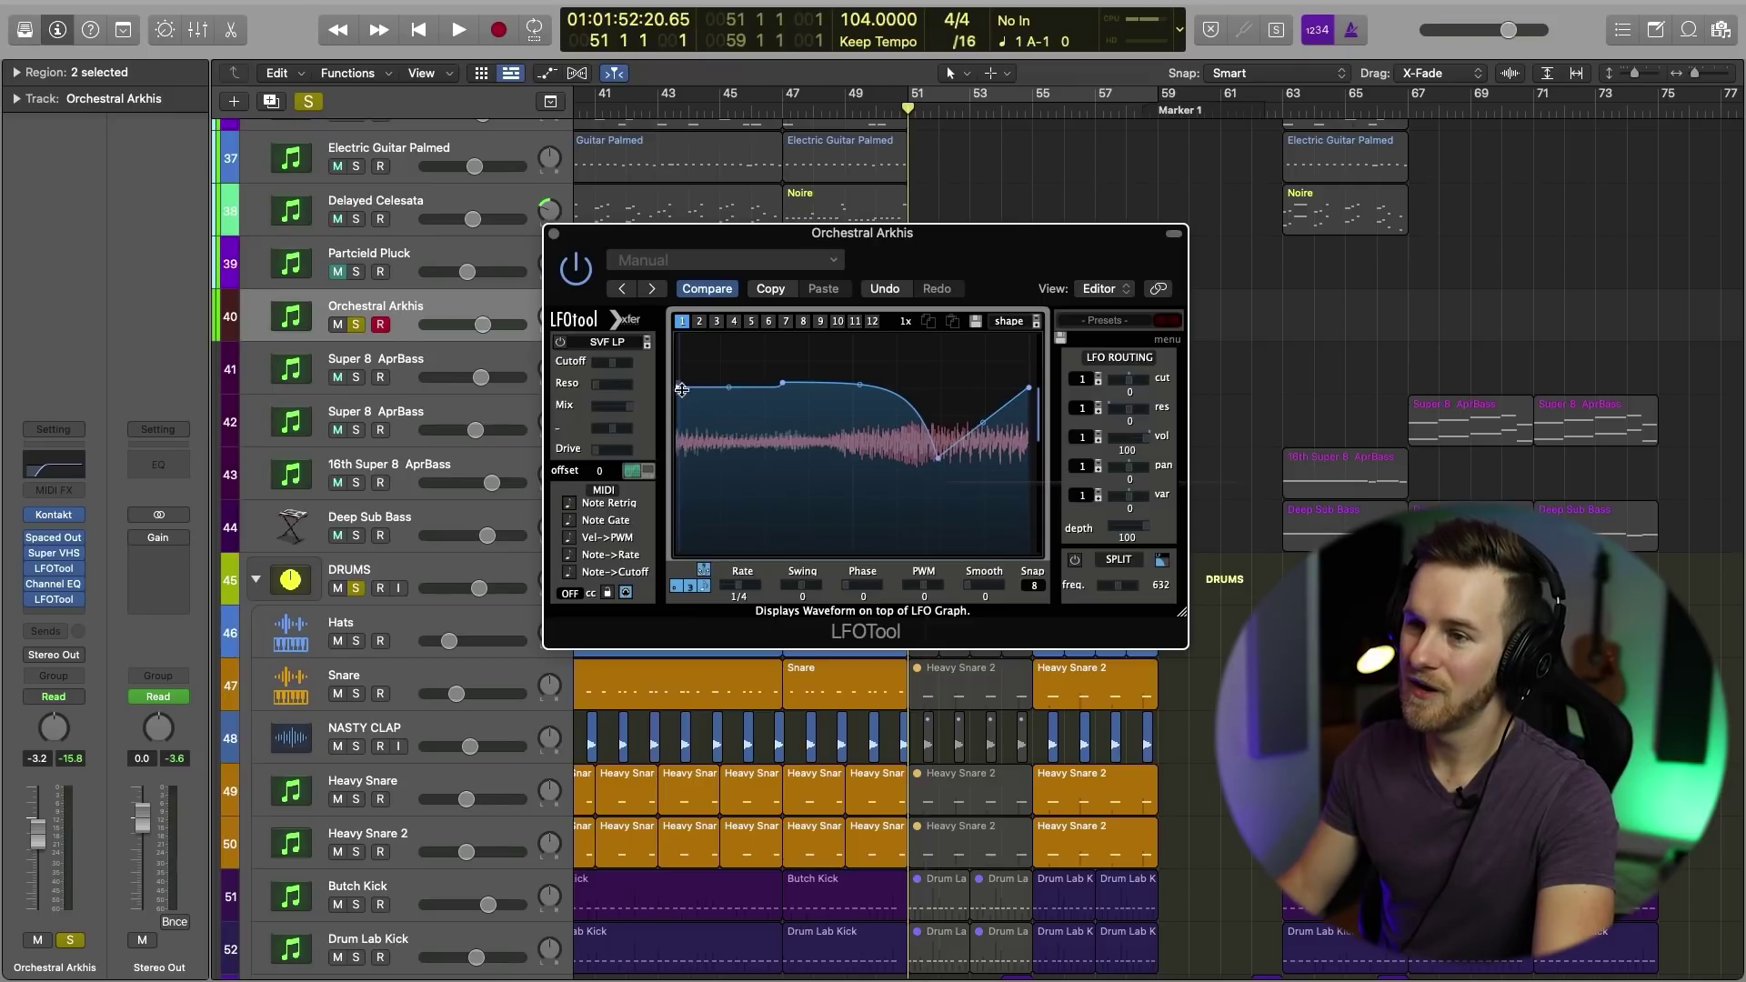
pyautogui.moveTo(681, 389); pyautogui.dragTo(758, 457)
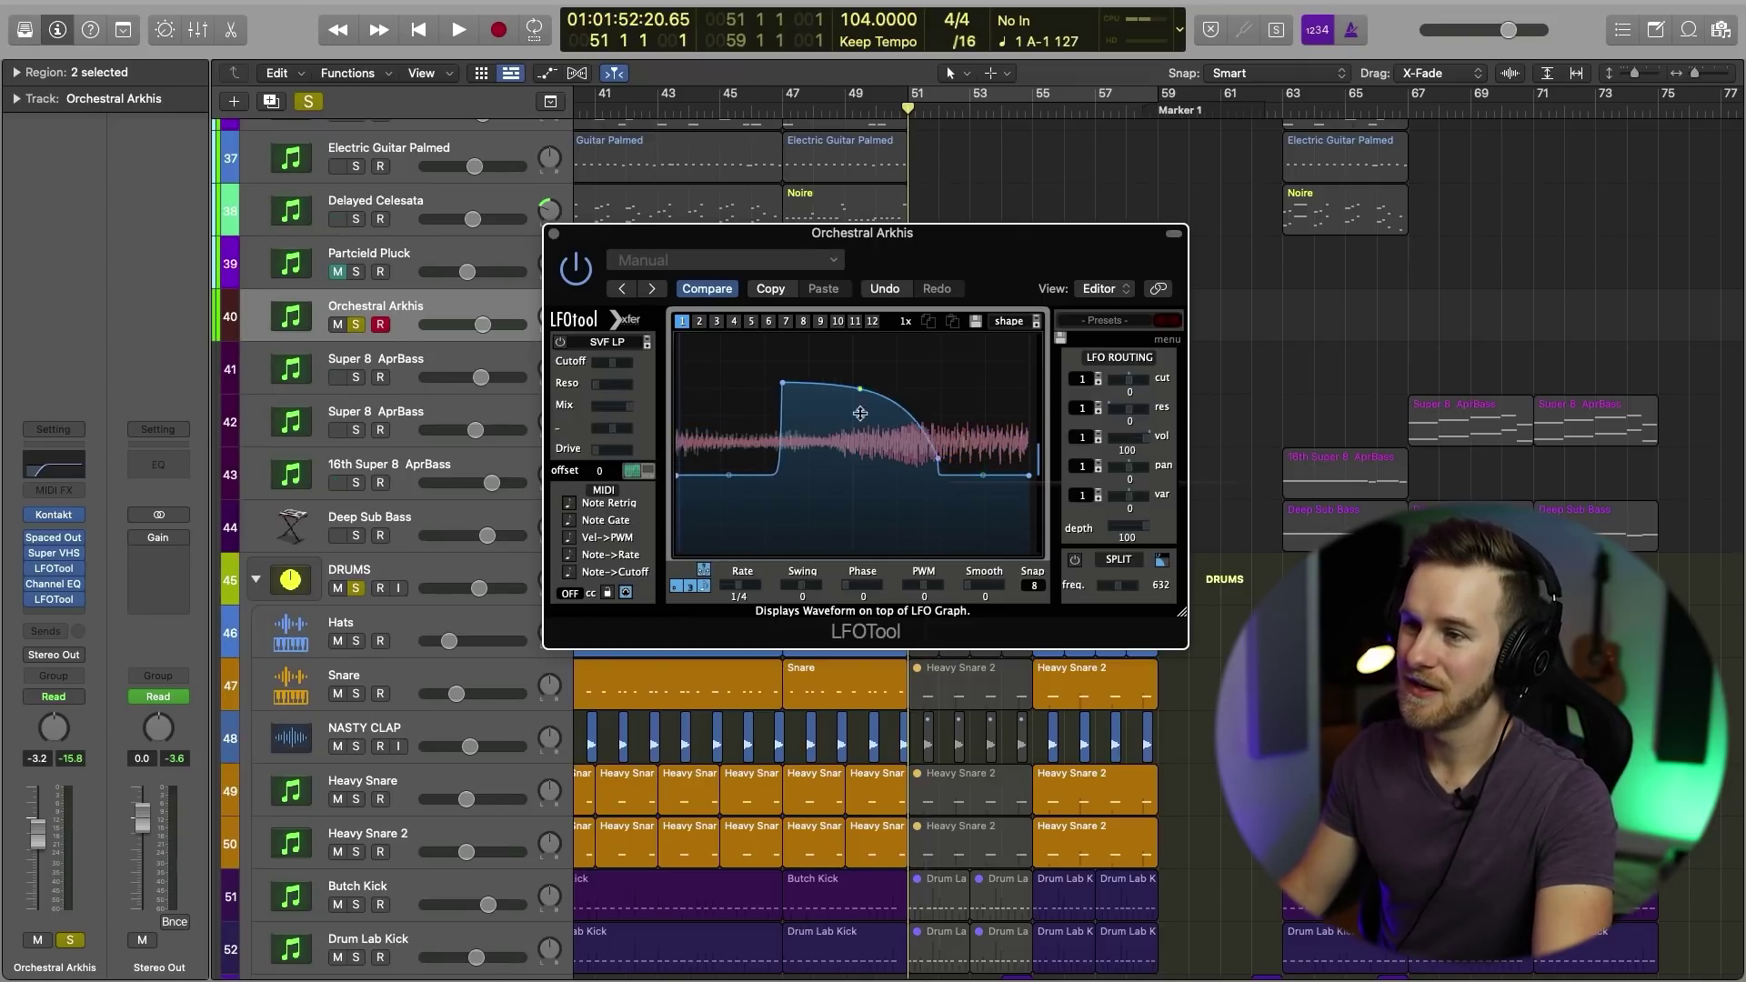
pyautogui.moveTo(788, 385); pyautogui.dragTo(833, 389)
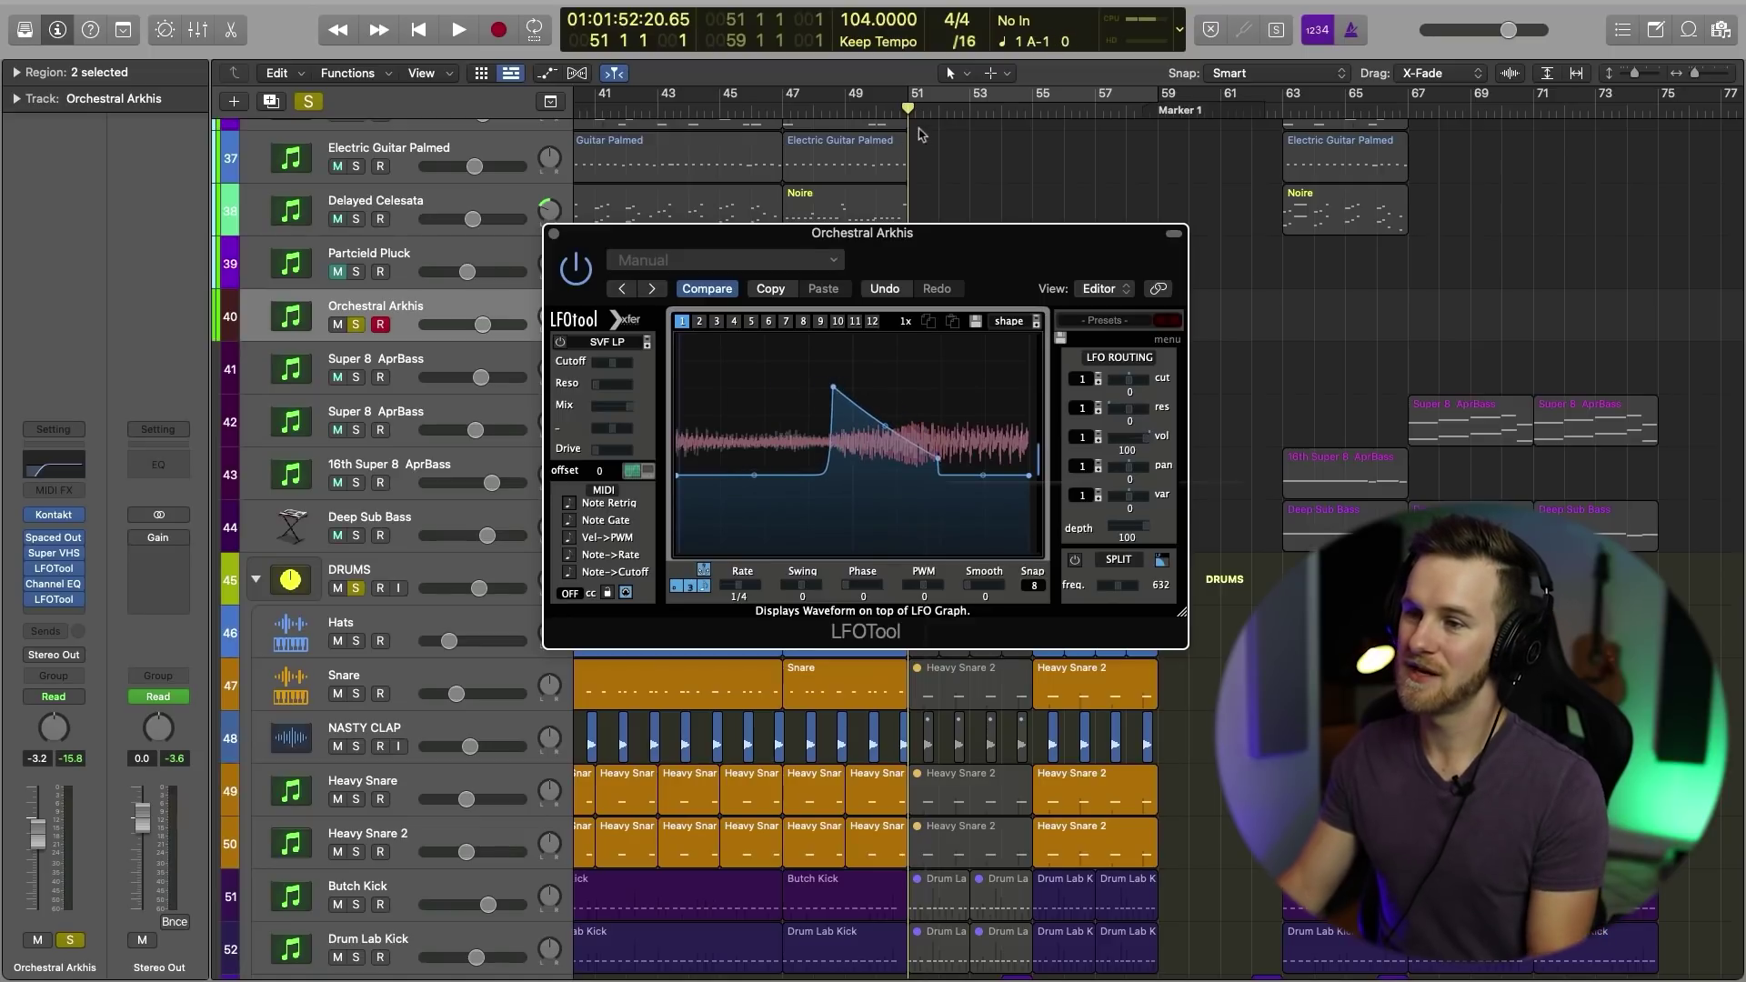
# Step: Play the new pulse shape and compare it against the bypassed, dry sound
pyautogui.press('space')
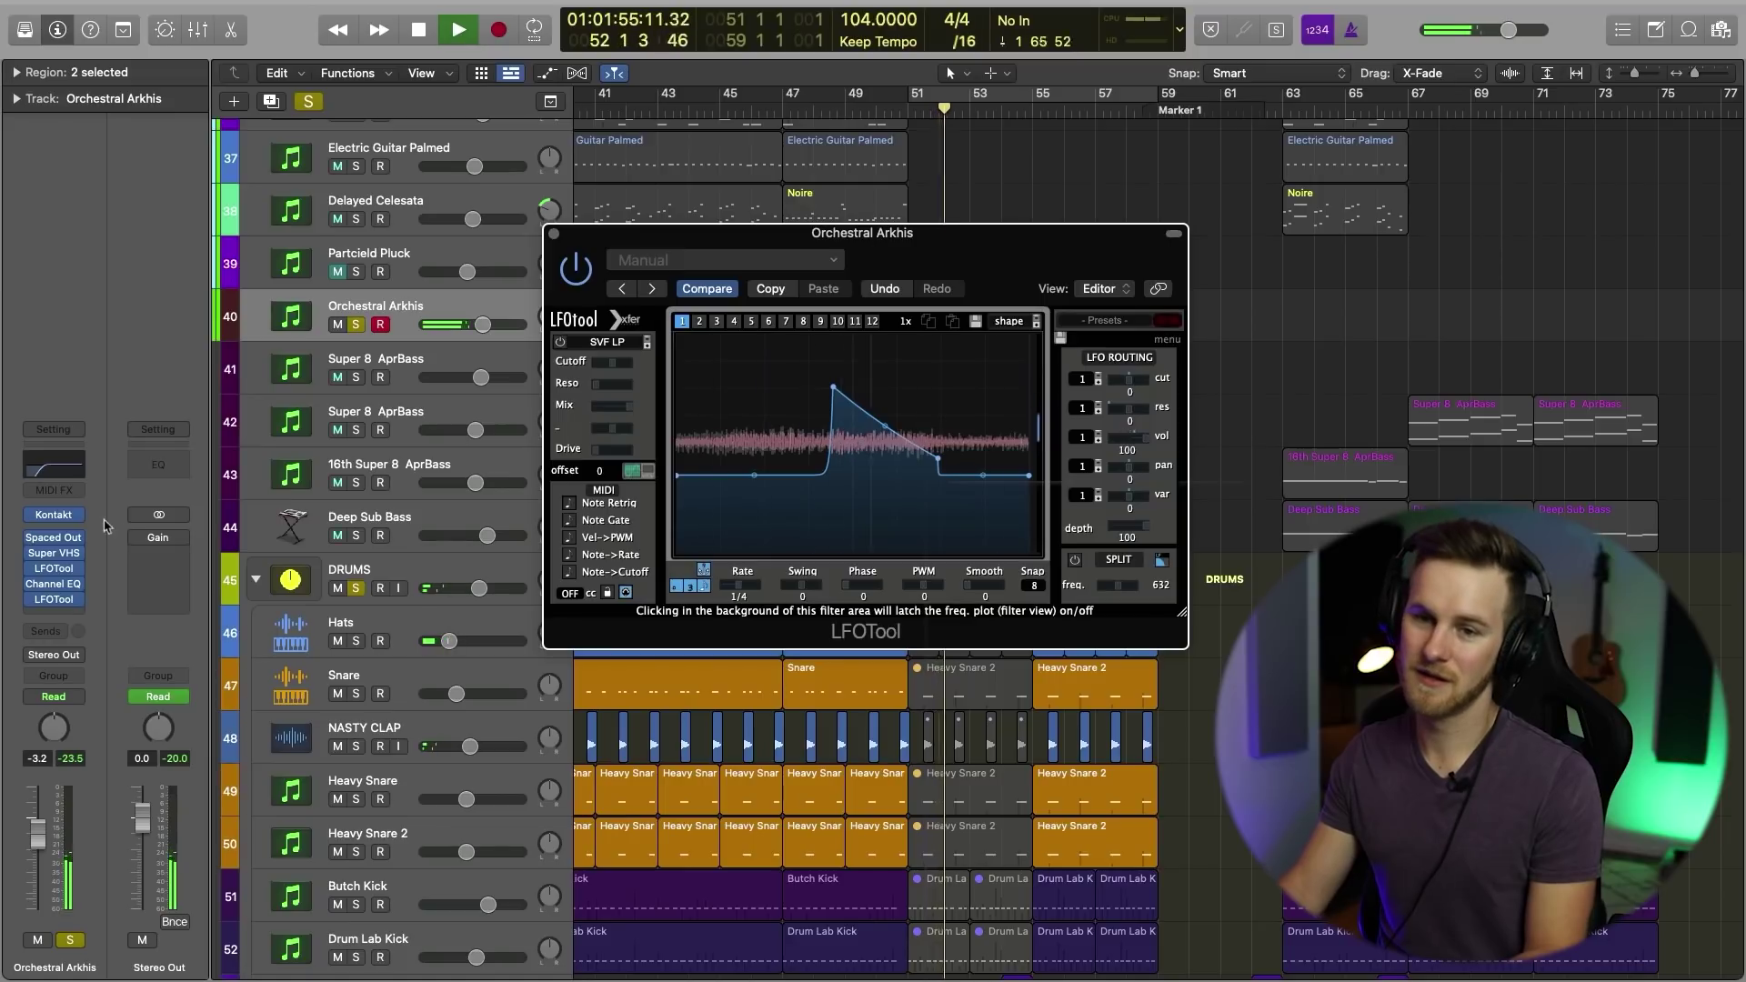
pyautogui.click(35, 602)
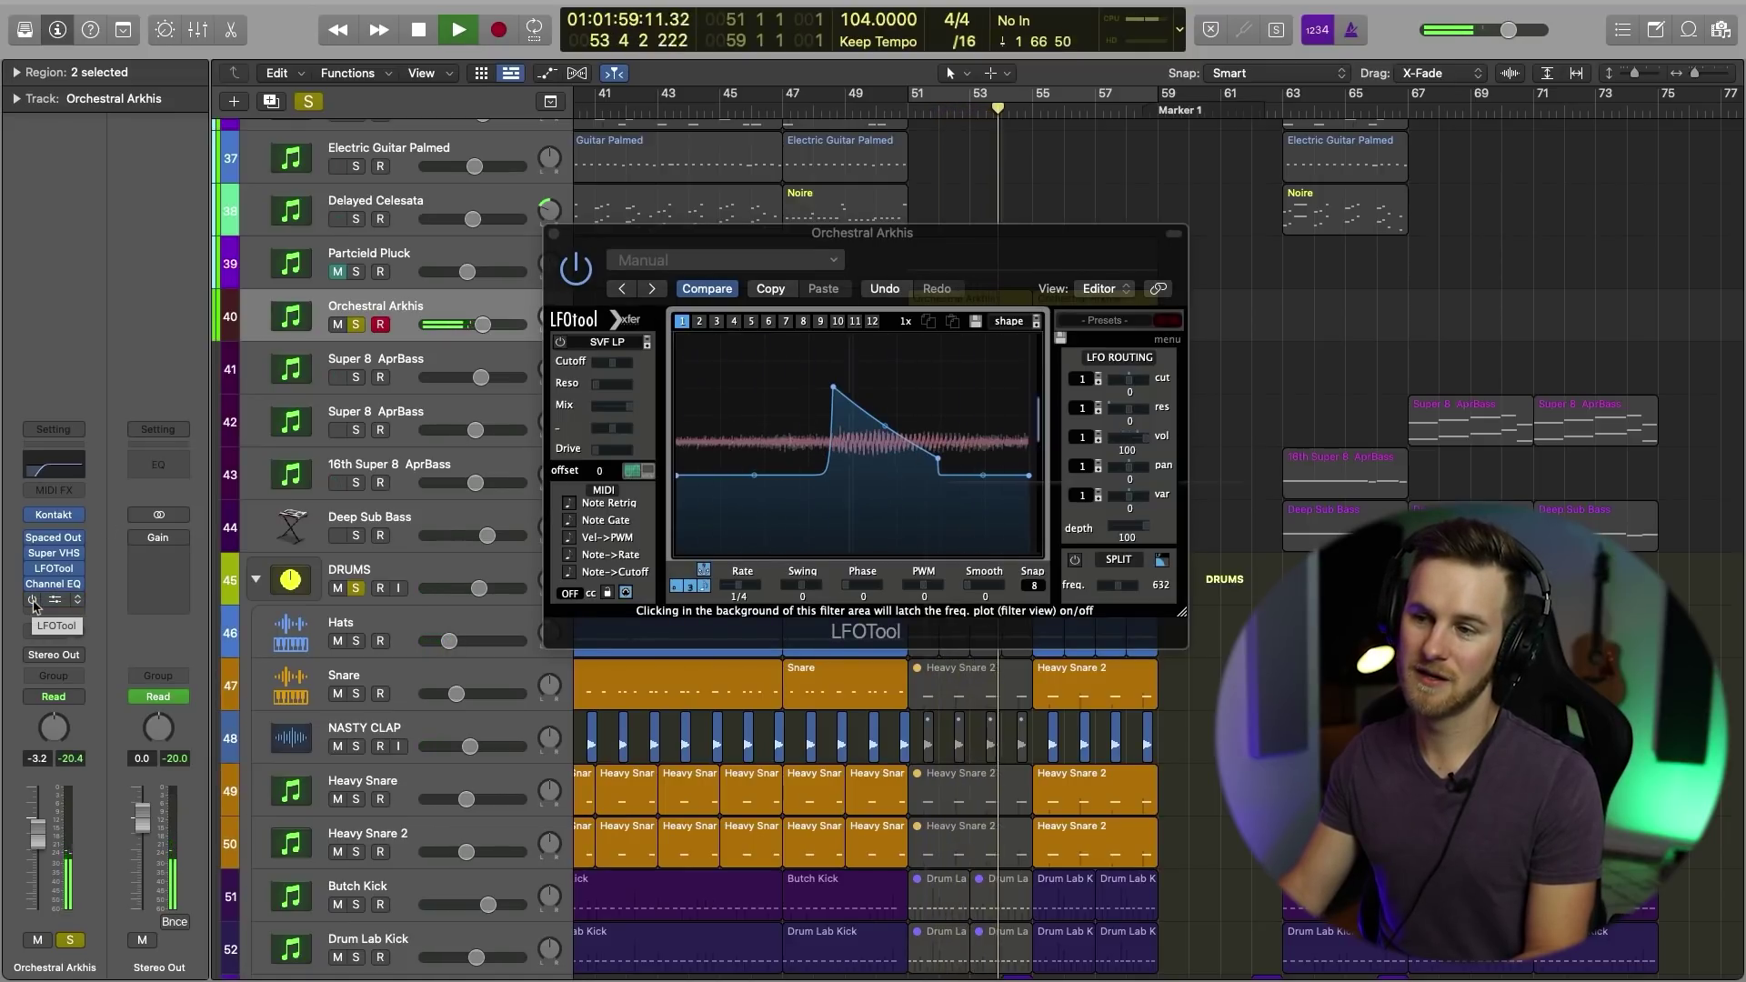
pyautogui.press('space')
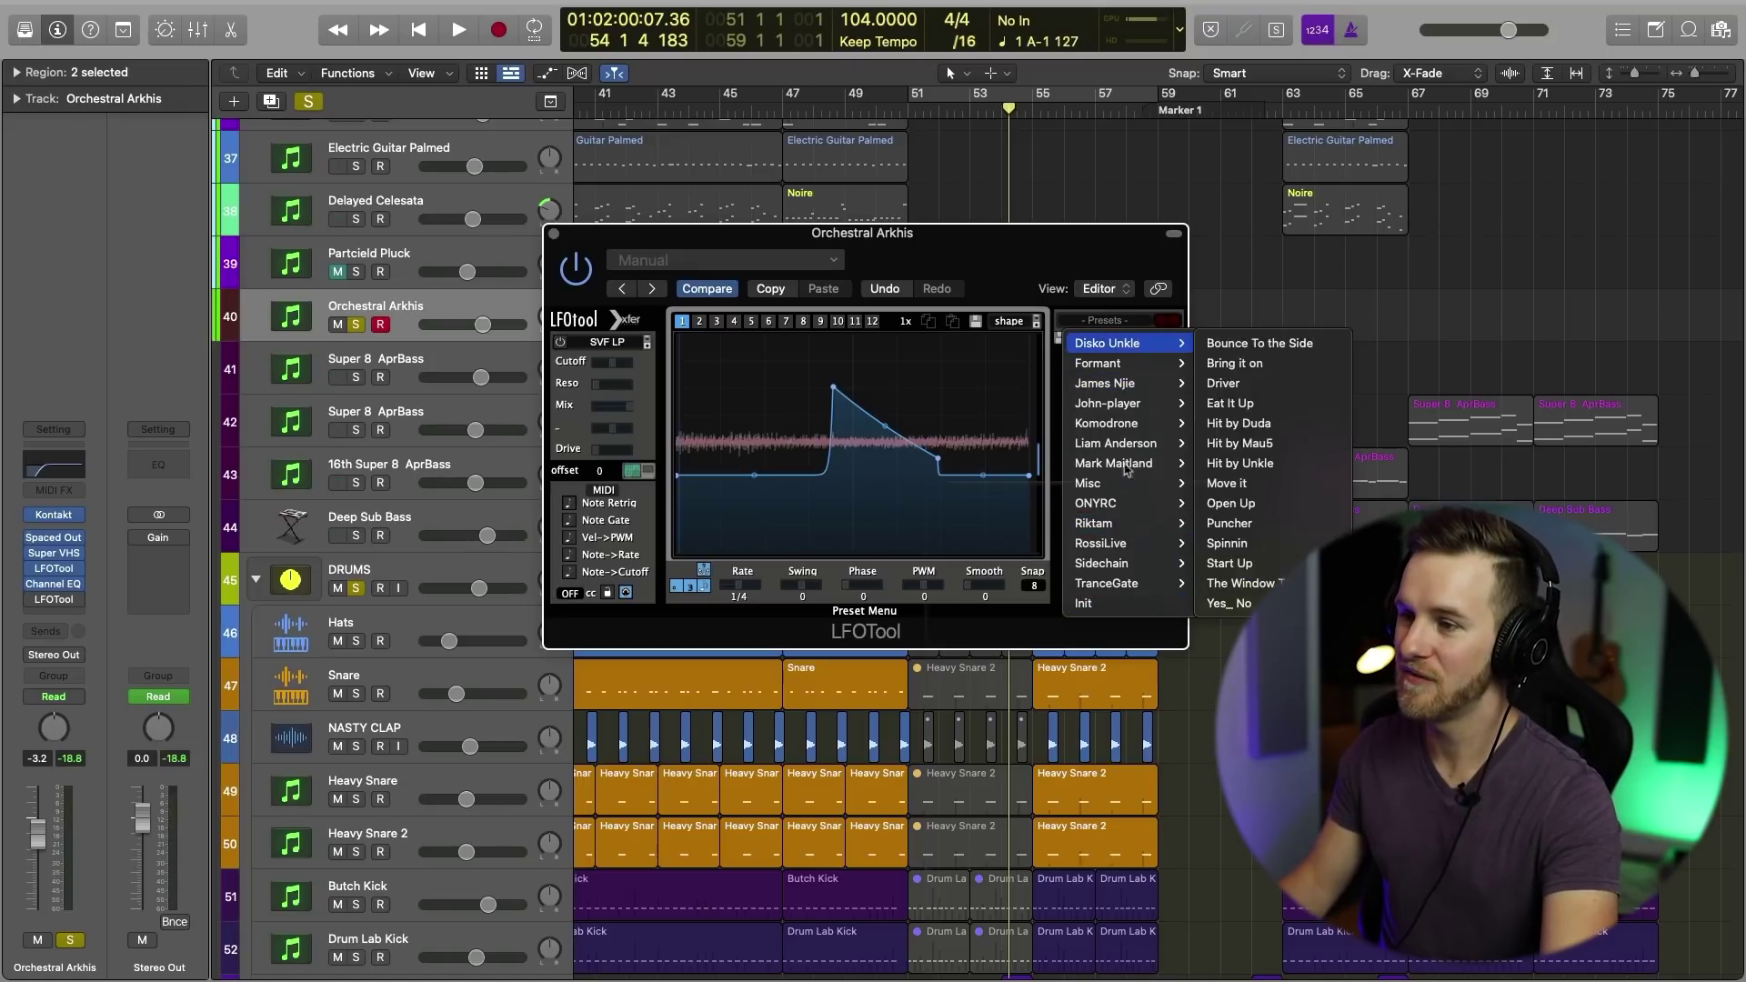
# Step: Load the Sidechain-1 preset, close LFOTool, and deselect the Orchestral Arkhis regions
pyautogui.moveTo(1095, 567)
pyautogui.click(1232, 565)
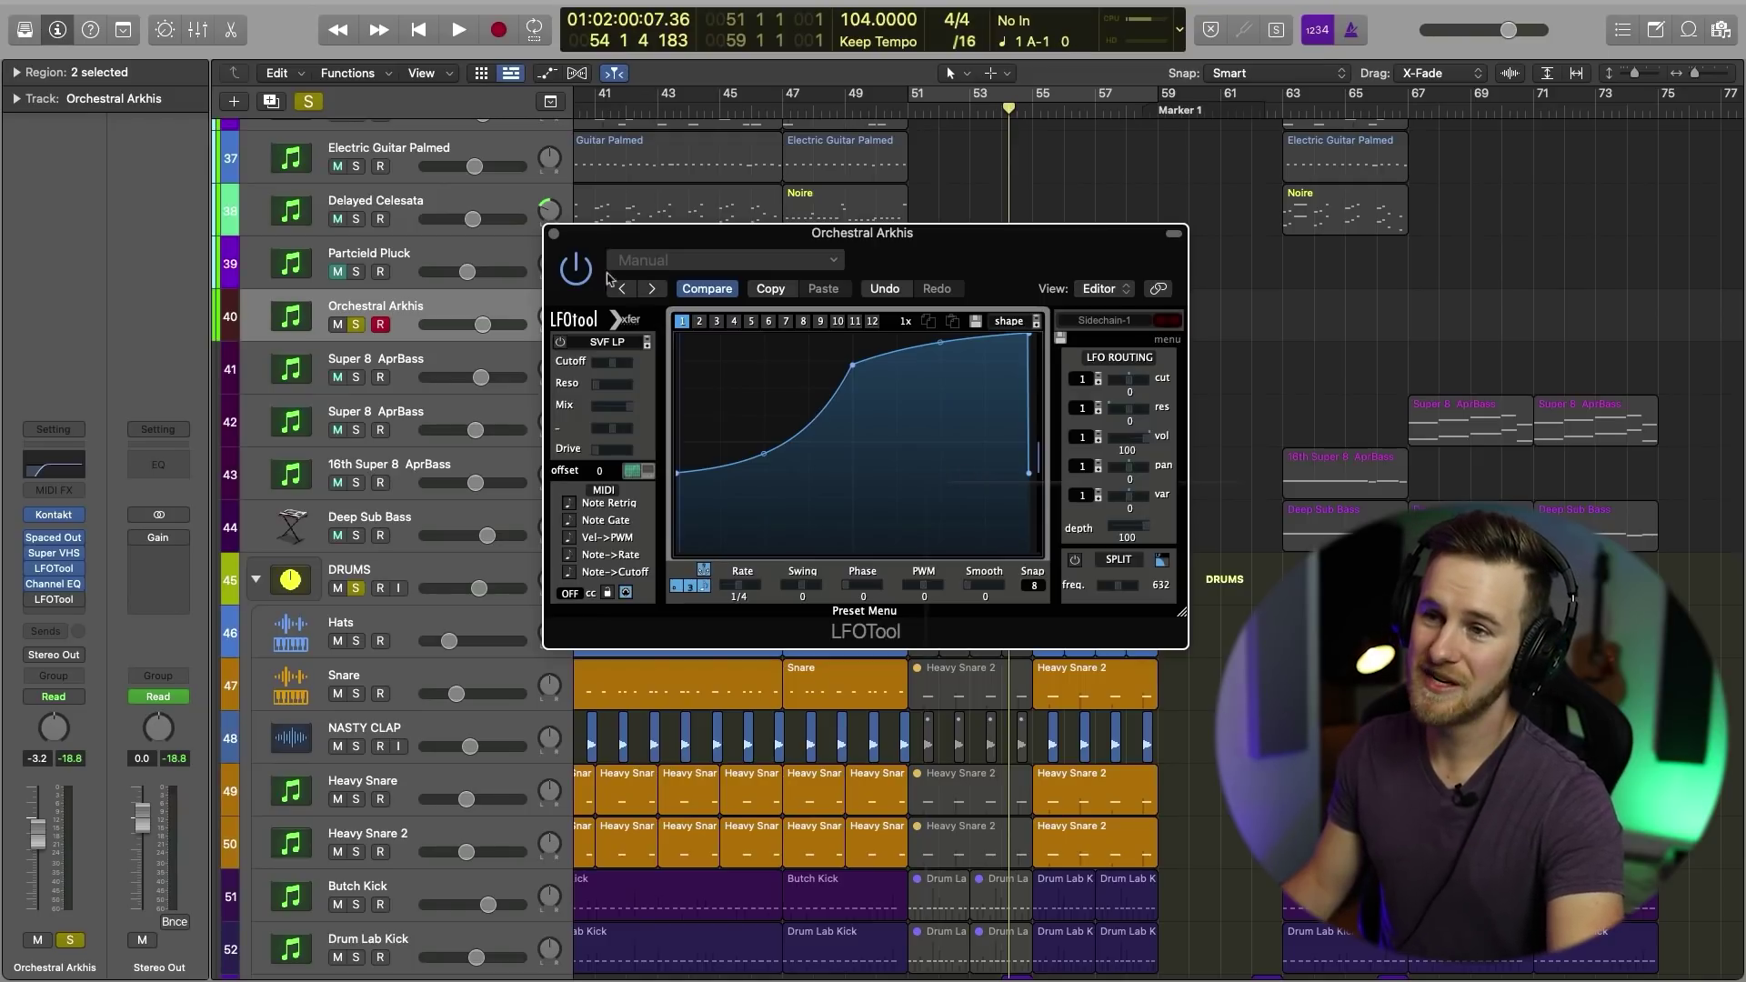
pyautogui.click(554, 235)
pyautogui.click(741, 341)
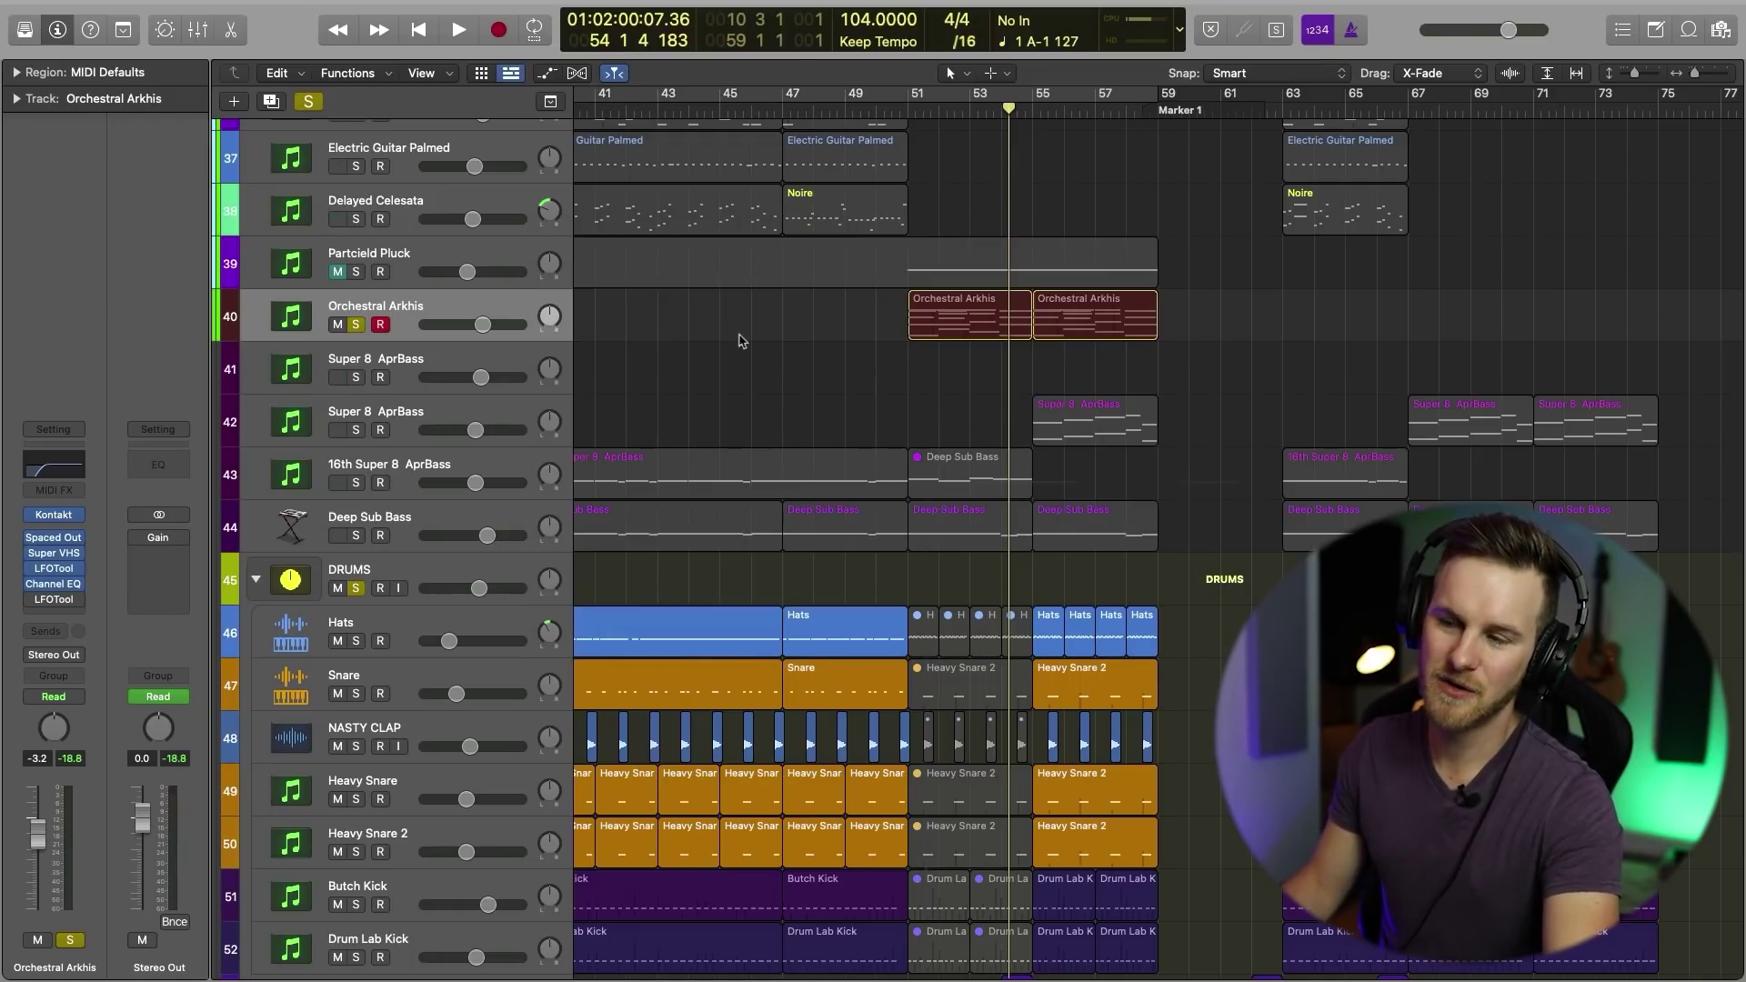